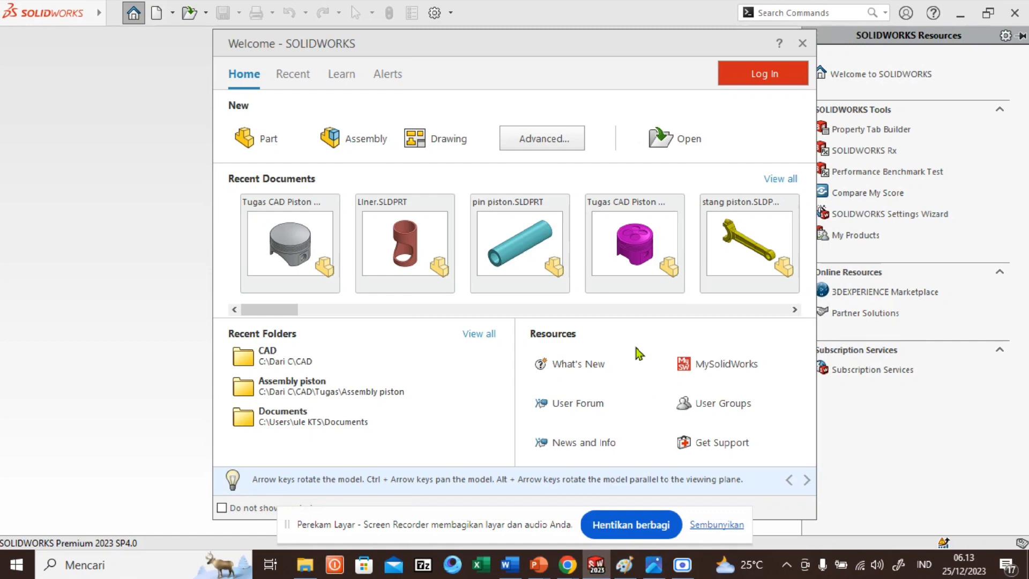
# Step: Create a new part and start a sketch on the Front Plane
pyautogui.click(255, 141)
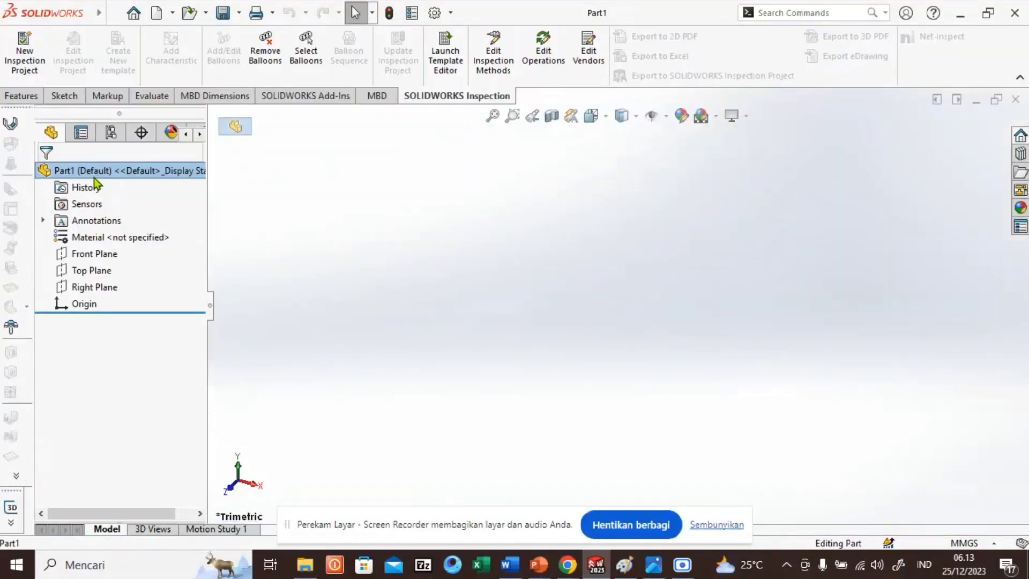
pyautogui.click(99, 255)
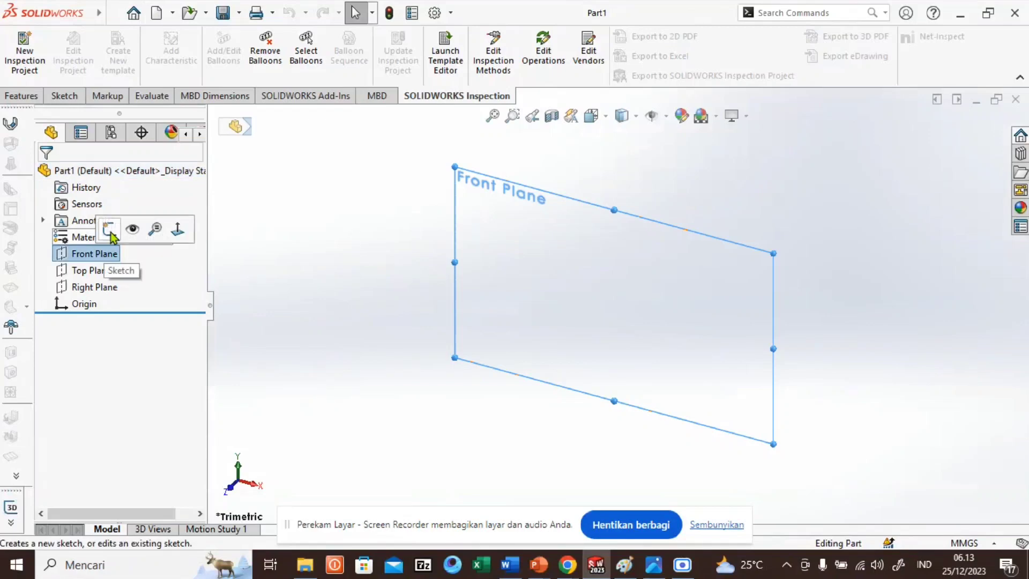
pyautogui.click(109, 231)
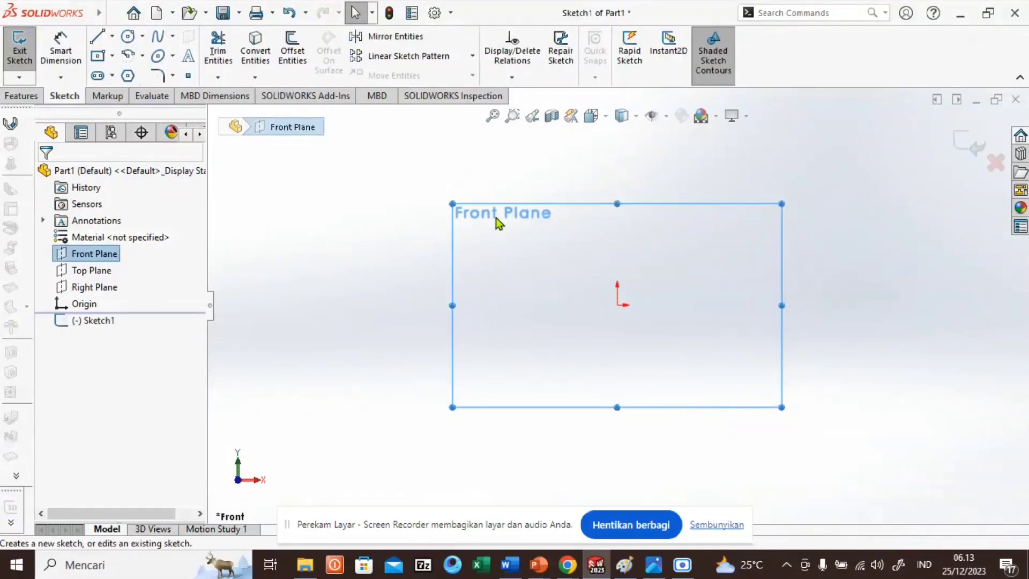
# Step: Draw a vertical construction centerline about 154 mm long passing through the origin
pyautogui.click(114, 37)
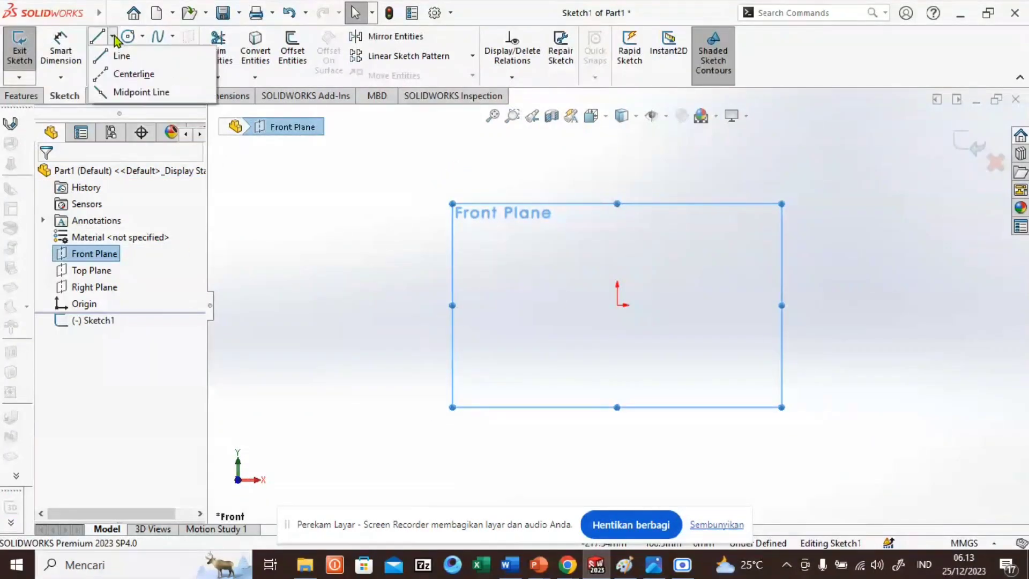
pyautogui.click(125, 76)
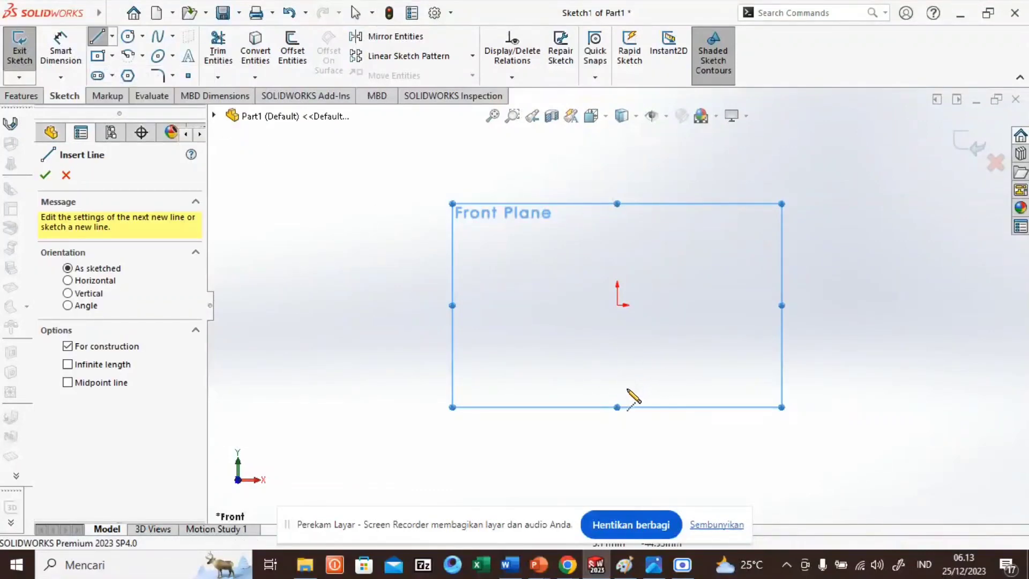
pyautogui.click(618, 433)
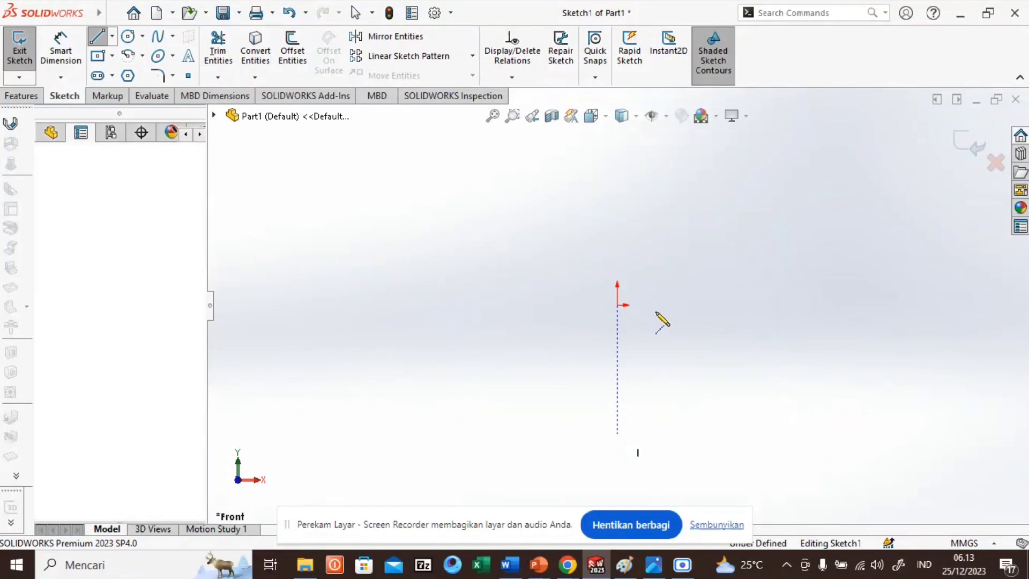
pyautogui.click(617, 149)
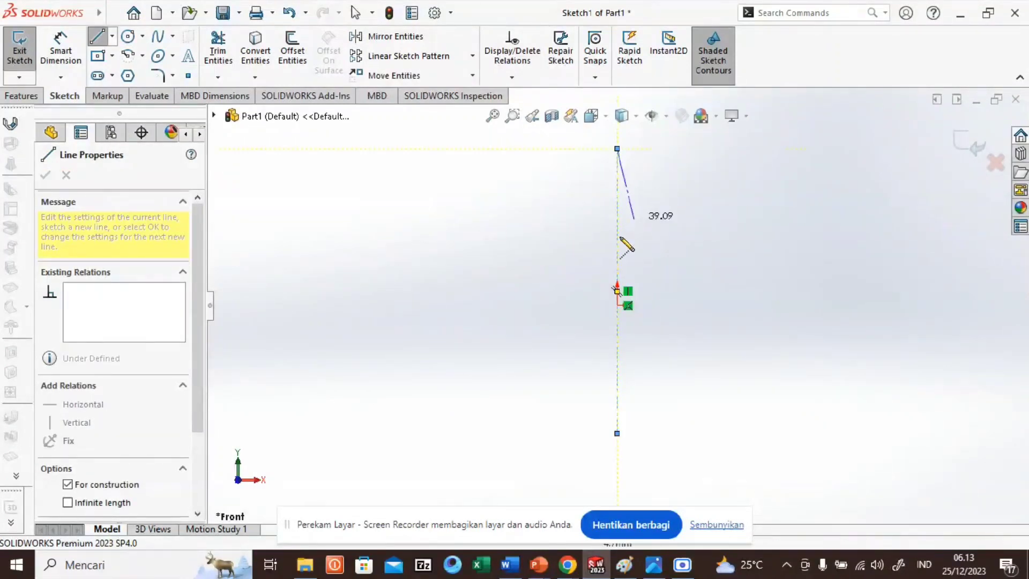
pyautogui.press('Escape')
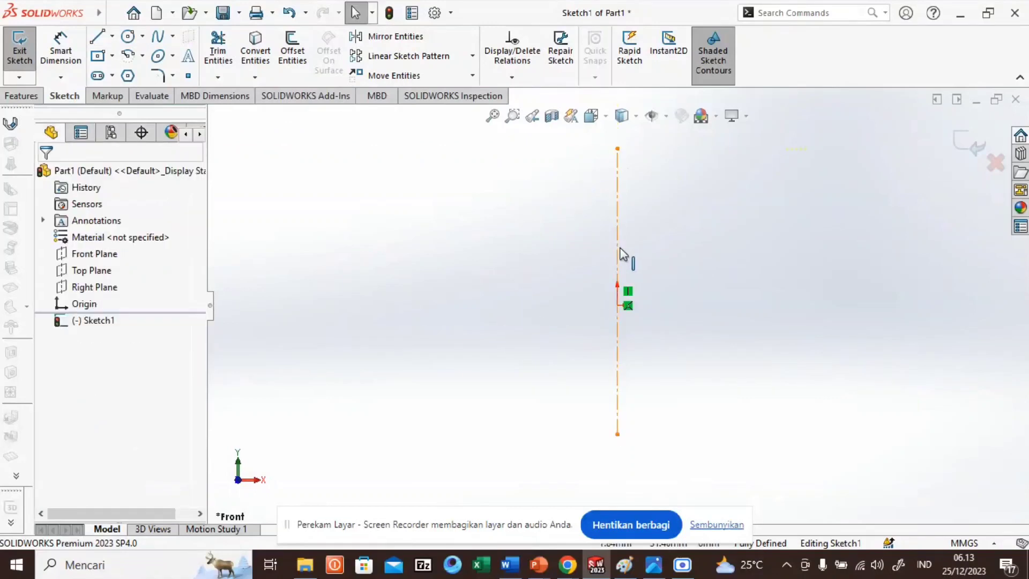
# Step: Set the vertical centerline's length to 100 mm
pyautogui.click(619, 254)
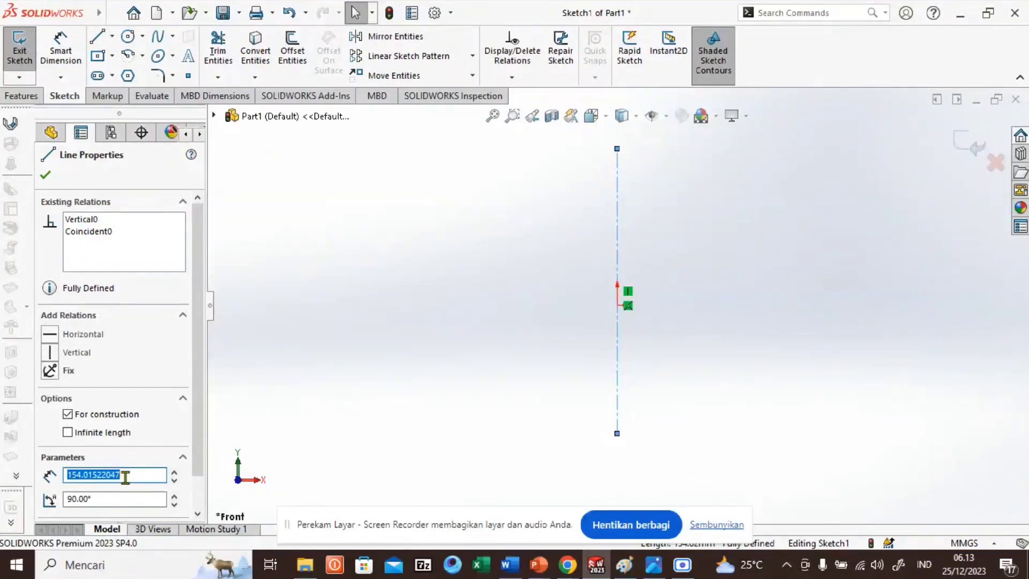
pyautogui.write('100')
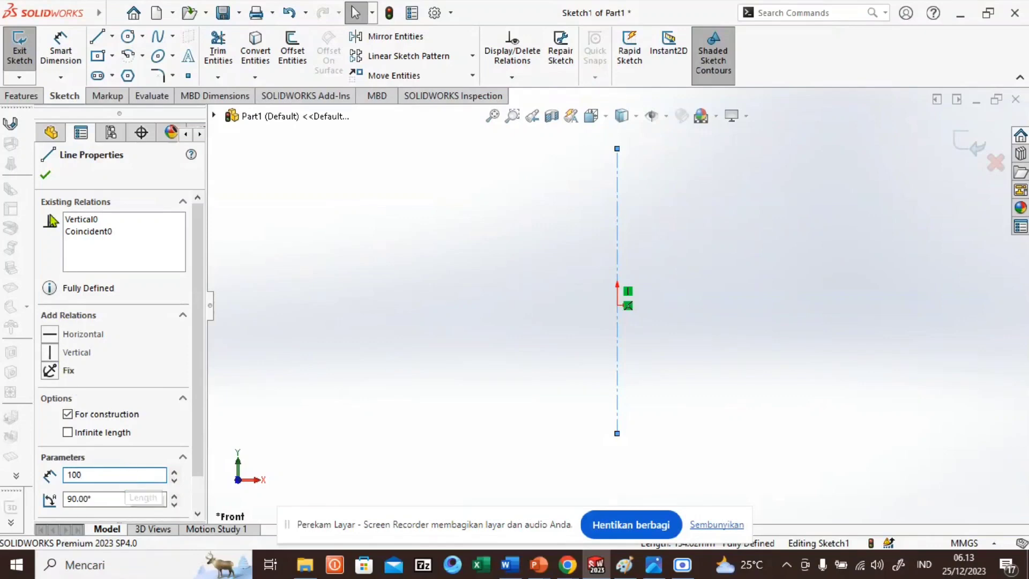
pyautogui.click(46, 175)
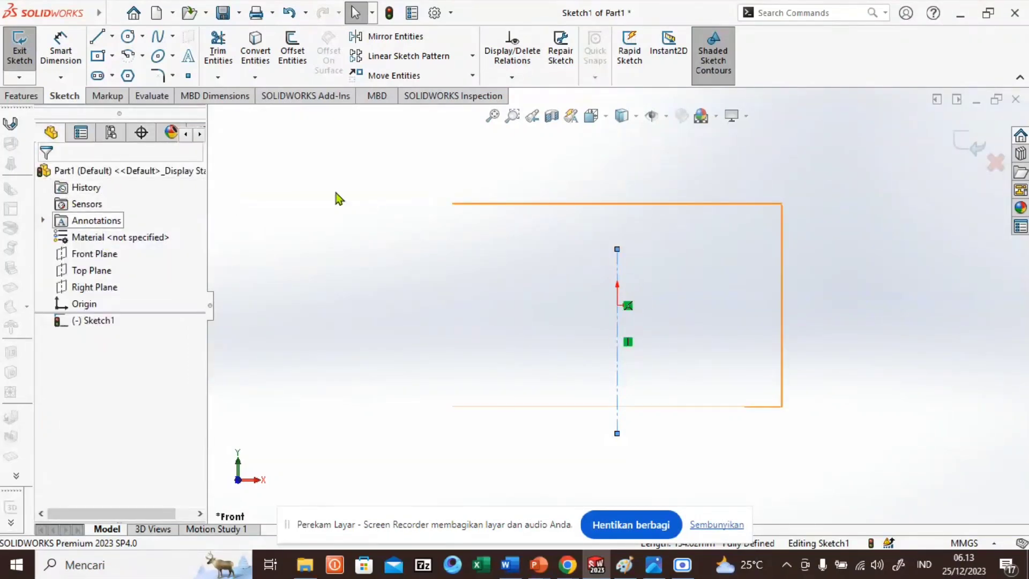
# Step: Draw a three-line open rectangular profile, about 42 mm wide and 69 mm high, from the centerline's upper endpoint around and back to the centerline
pyautogui.click(99, 38)
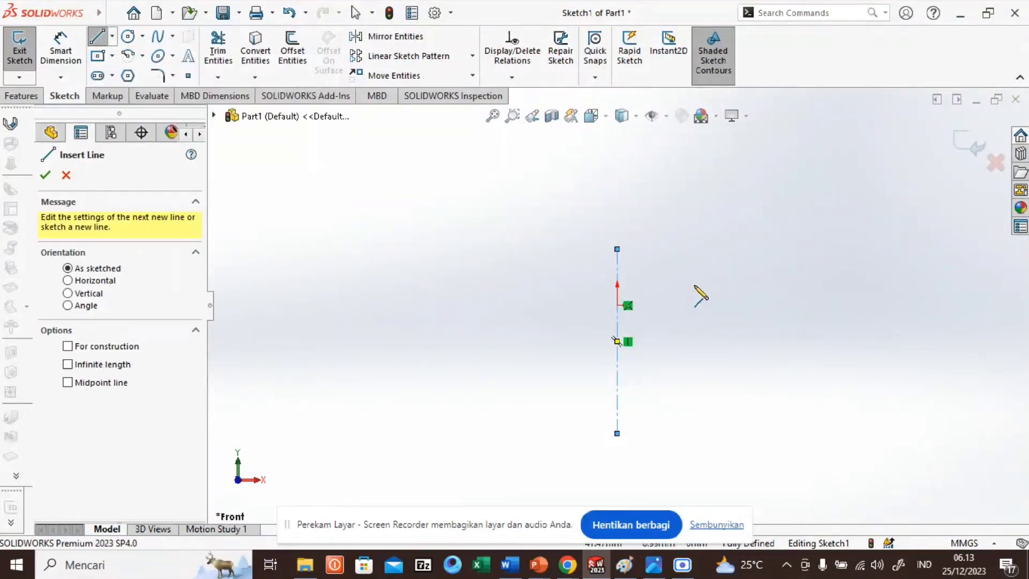
pyautogui.scroll(-2, 650, 289)
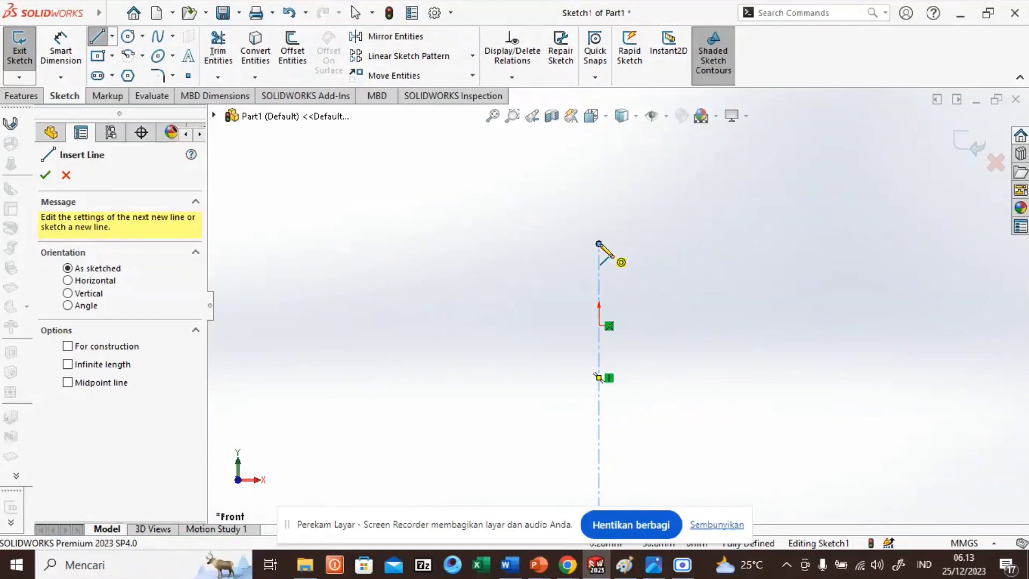
pyautogui.click(599, 243)
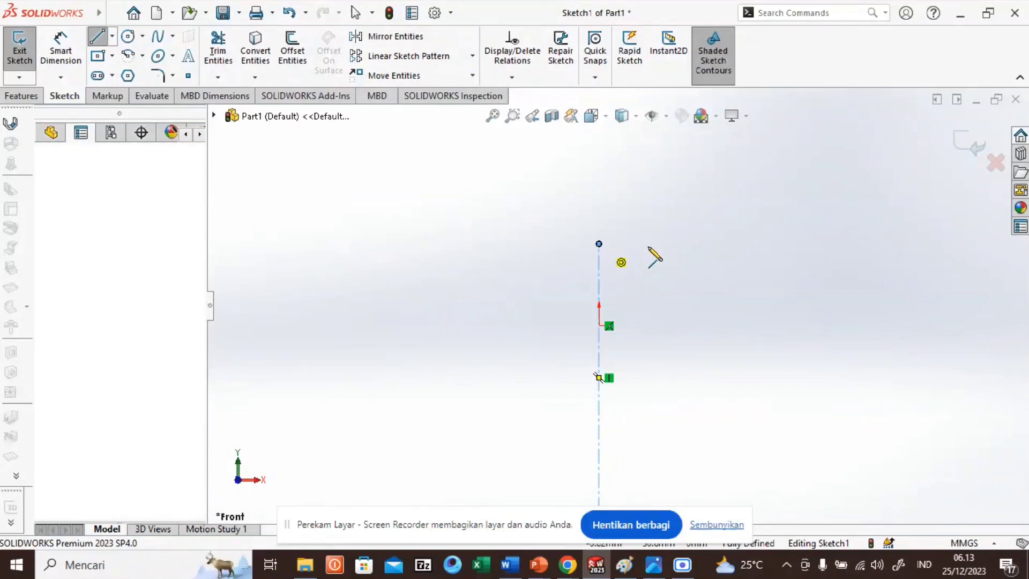
pyautogui.click(711, 244)
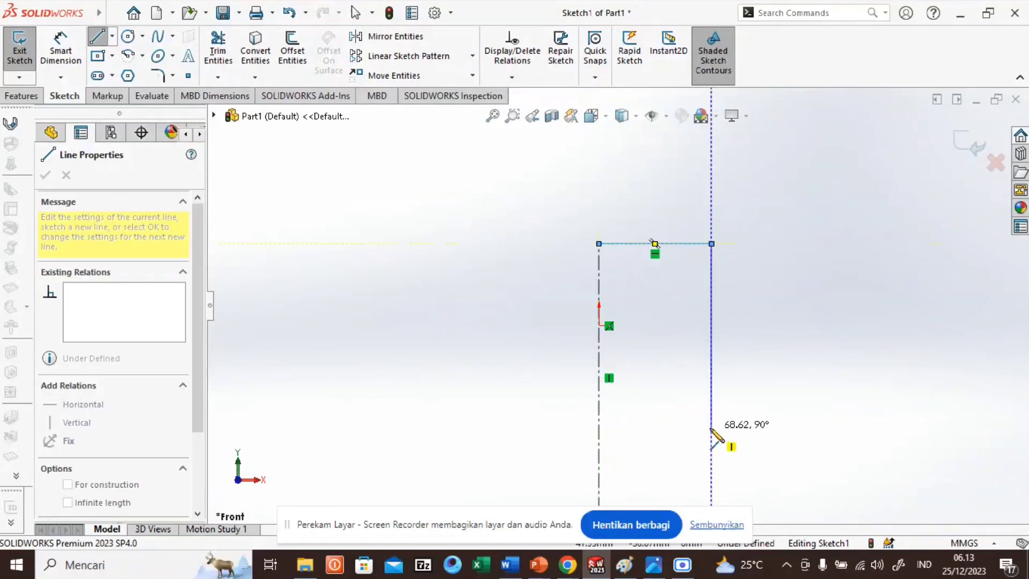
pyautogui.click(711, 427)
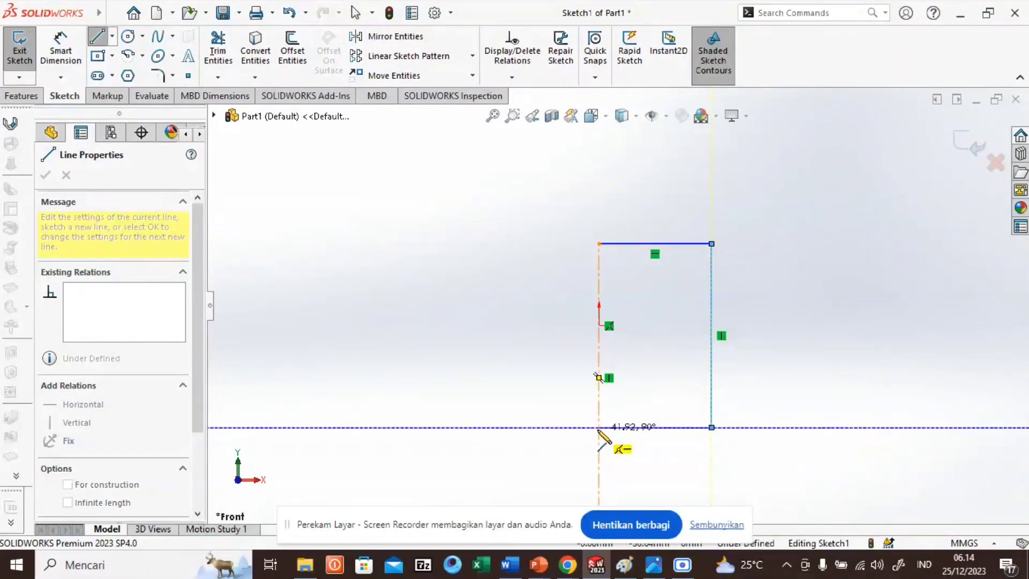
pyautogui.click(599, 427)
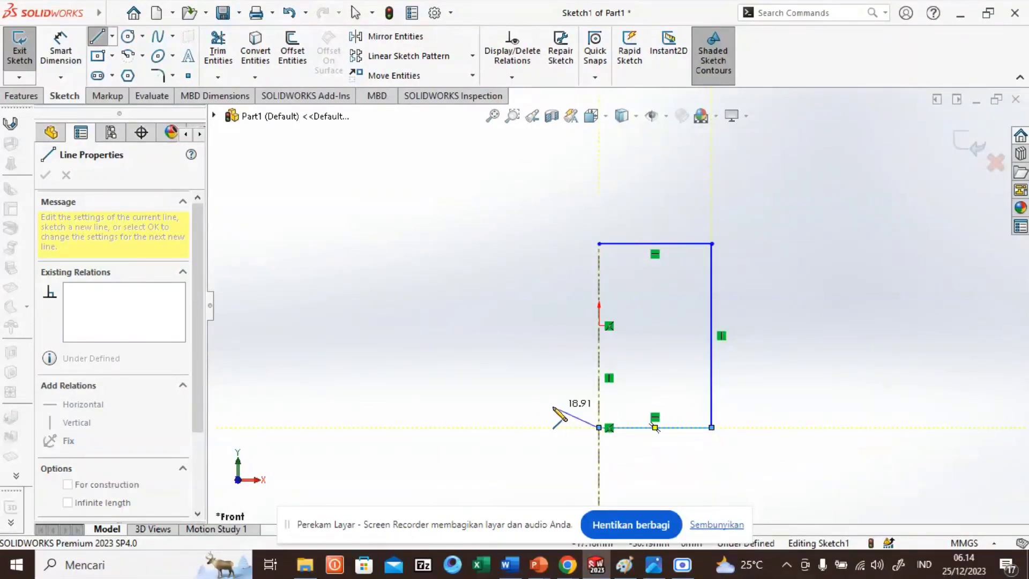
pyautogui.press('Escape')
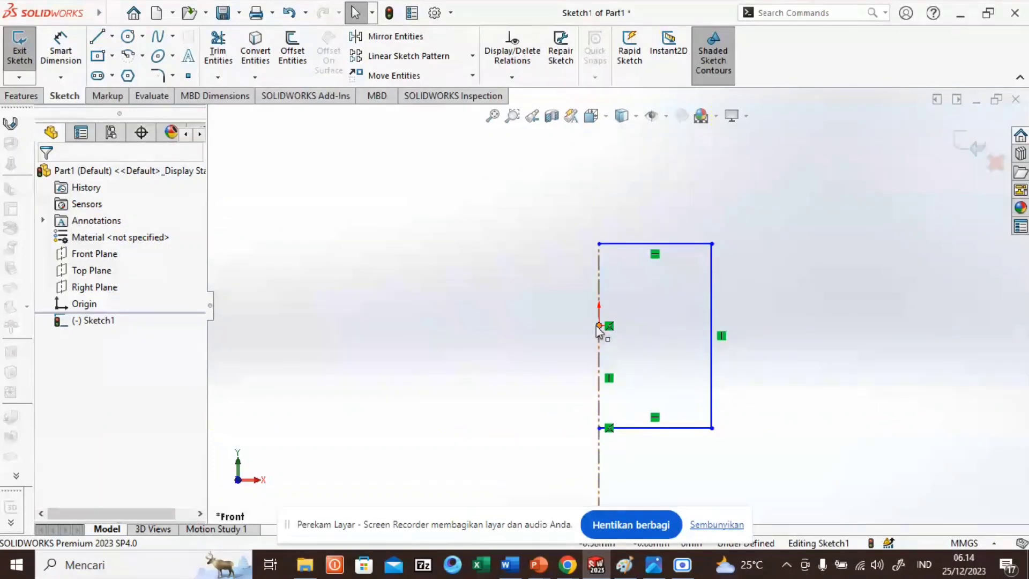
# Step: Dimension the profile's upper horizontal line to 32 mm
pyautogui.click(61, 50)
pyautogui.click(695, 245)
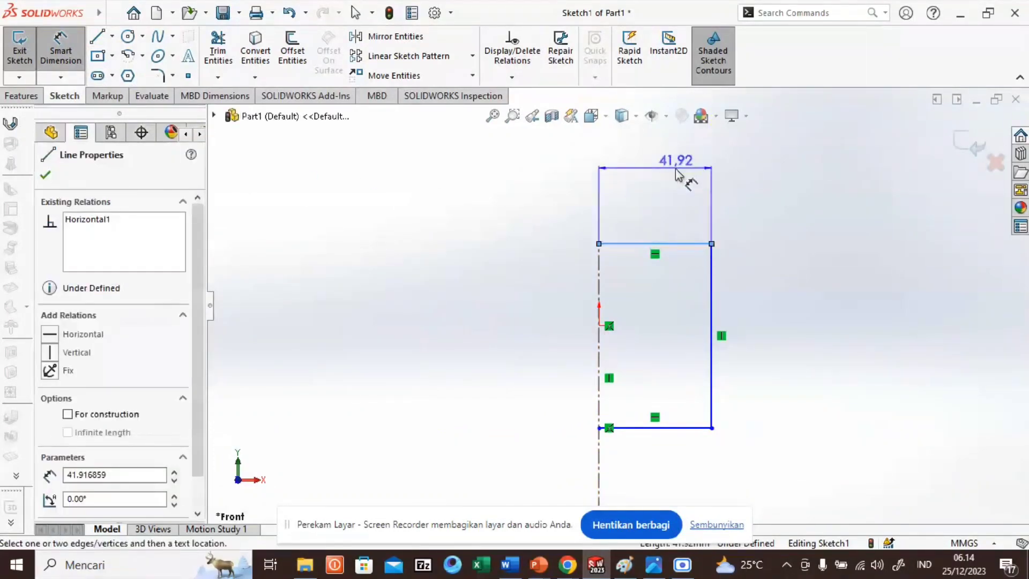
pyautogui.click(654, 174)
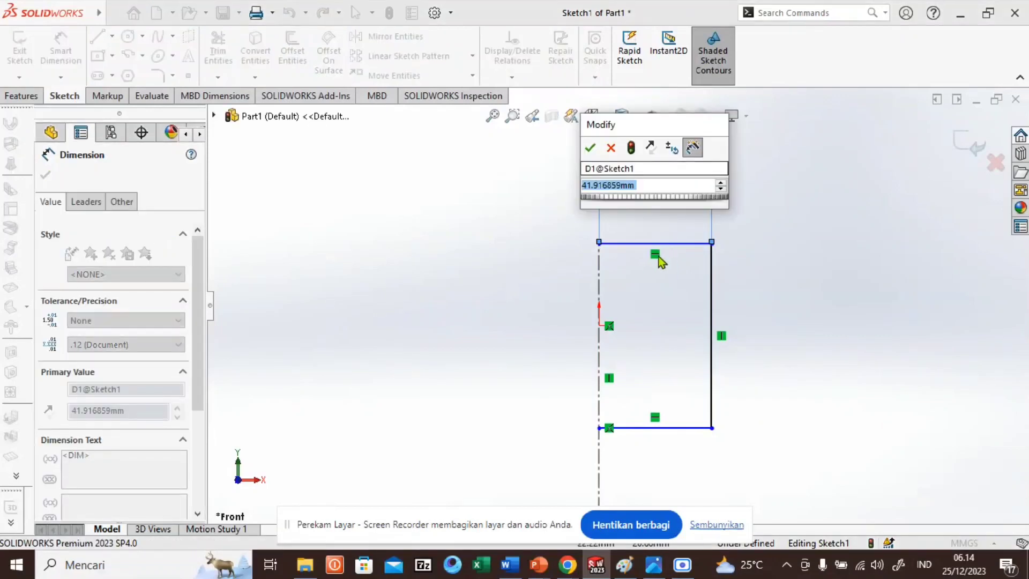
pyautogui.write('32')
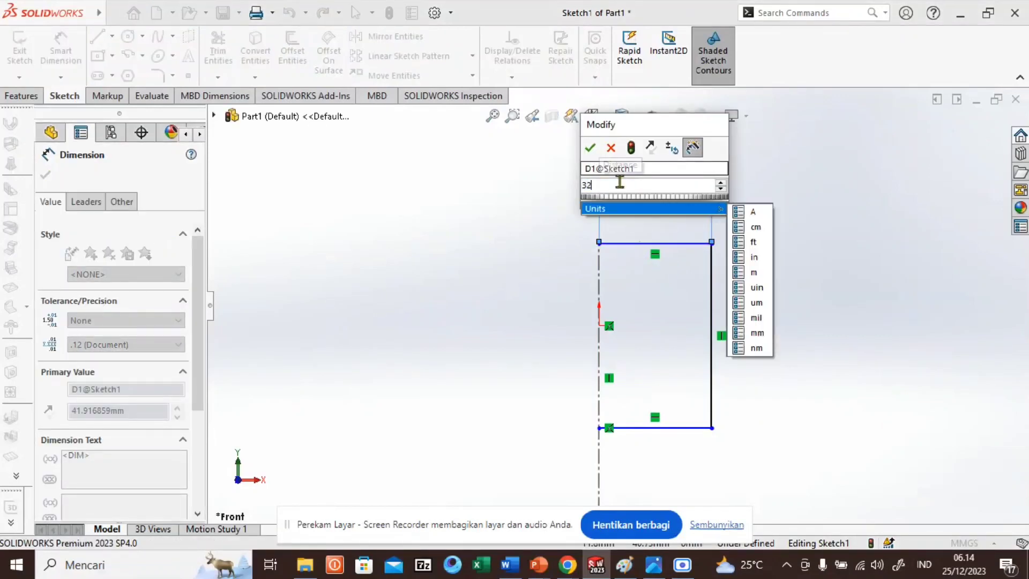
pyautogui.click(590, 150)
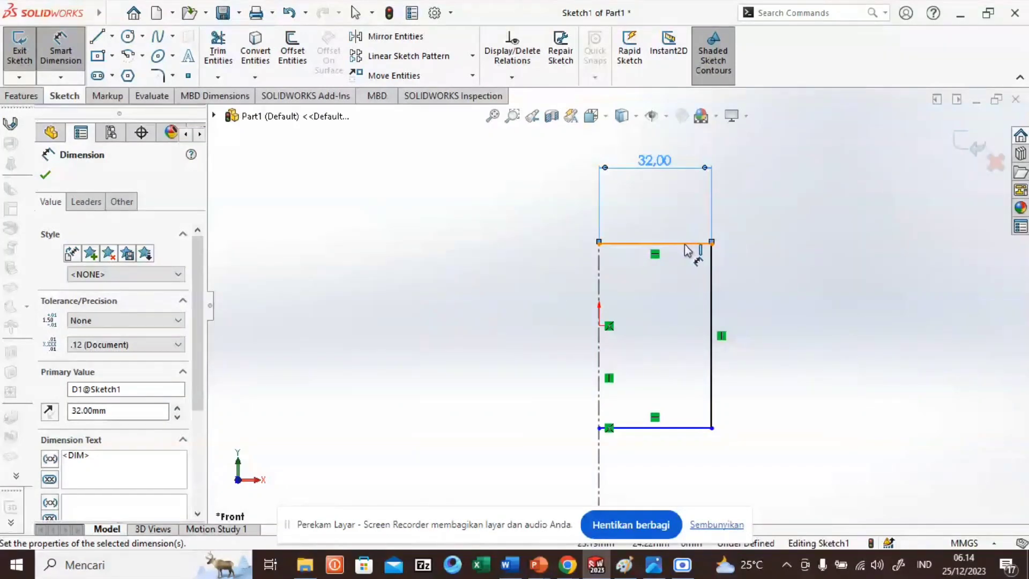
# Step: Dimension the profile's outer vertical line to 40 mm and finish dimensioning
pyautogui.click(712, 273)
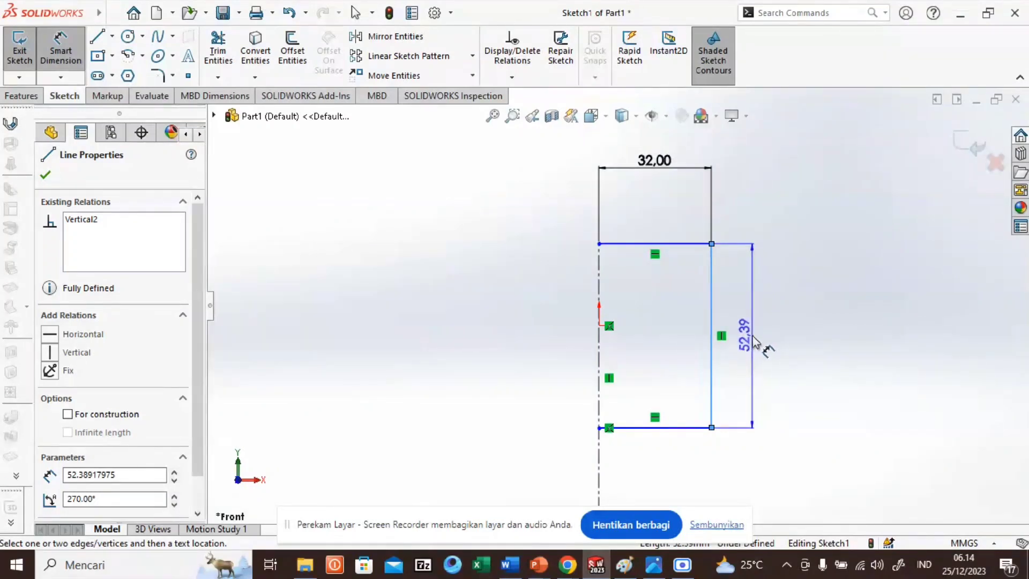
pyautogui.click(754, 341)
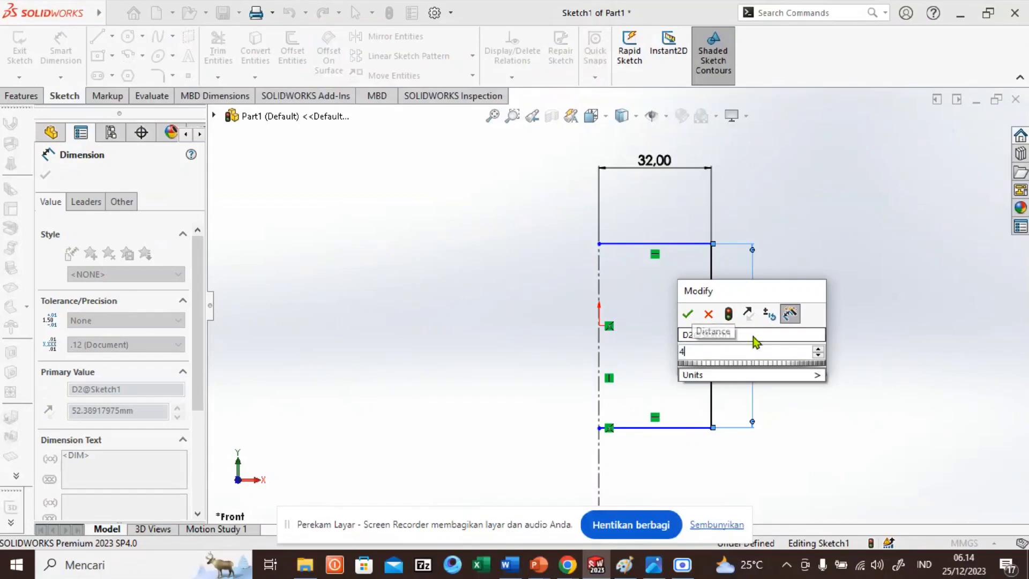
pyautogui.write('40')
pyautogui.click(689, 315)
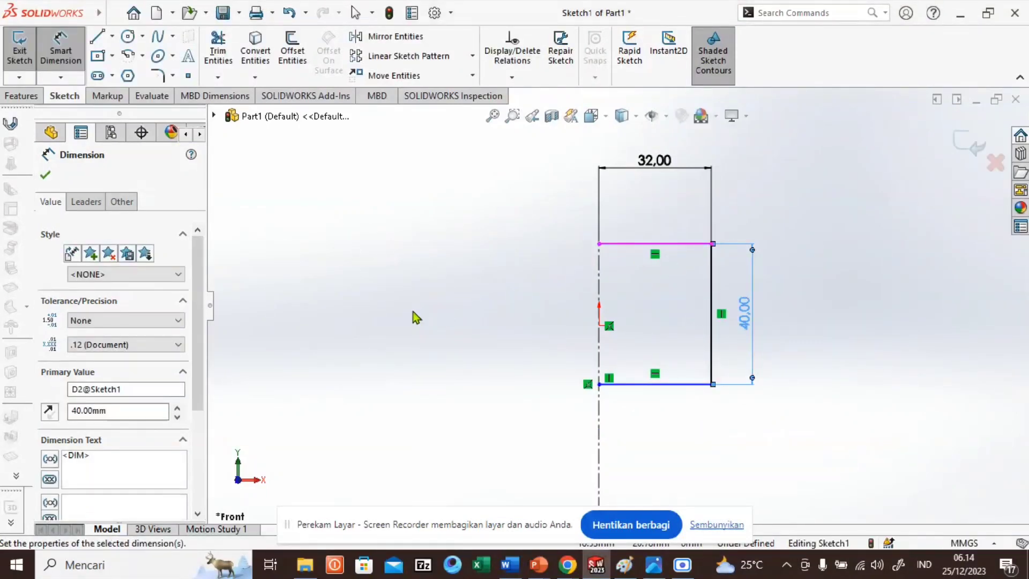
pyautogui.click(46, 175)
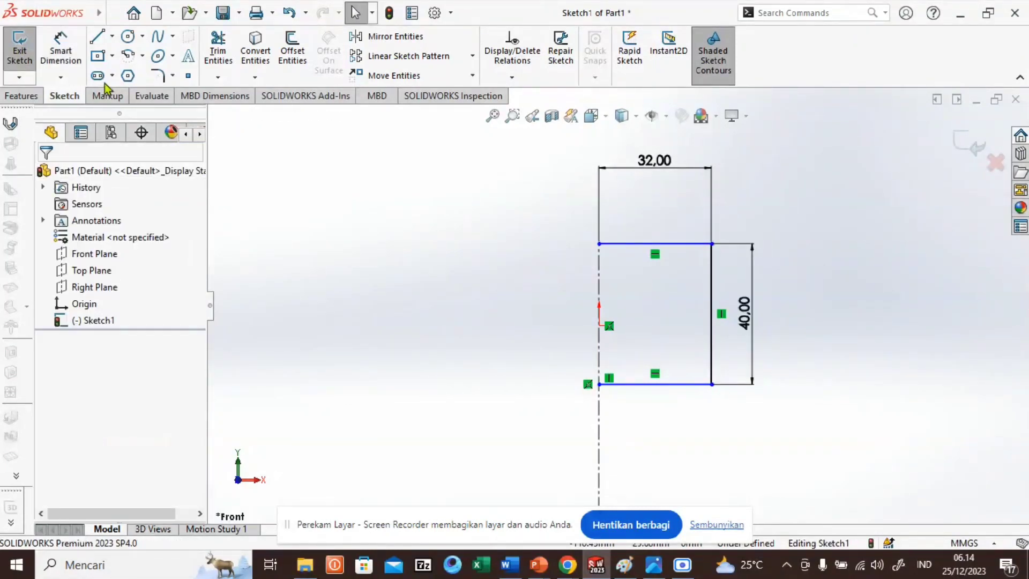
# Step: Sketch a small rectangular groove about 1.2 mm deep into the outer vertical line, just below the profile's upper corner
pyautogui.click(97, 38)
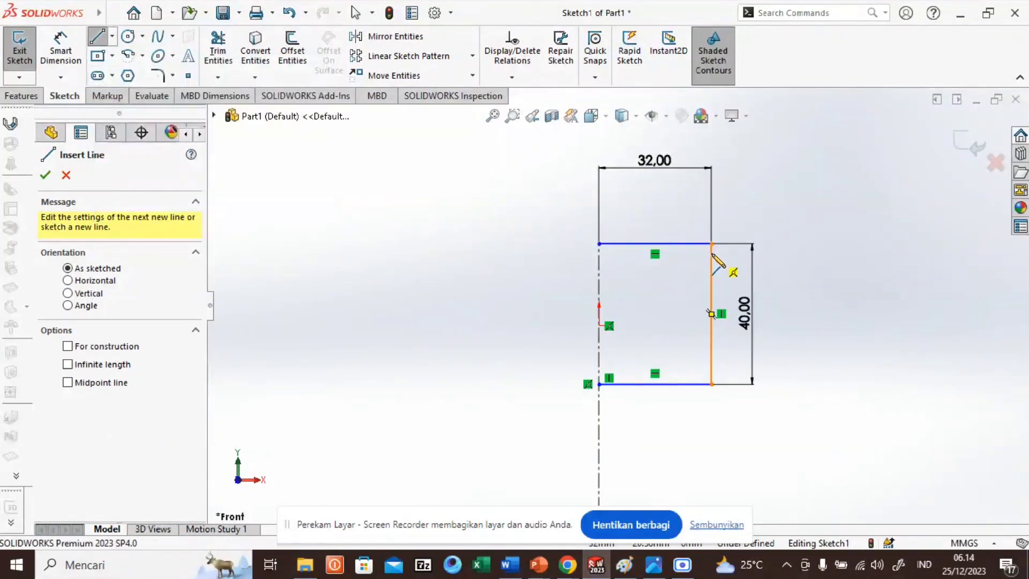
pyautogui.scroll(-6, 712, 255)
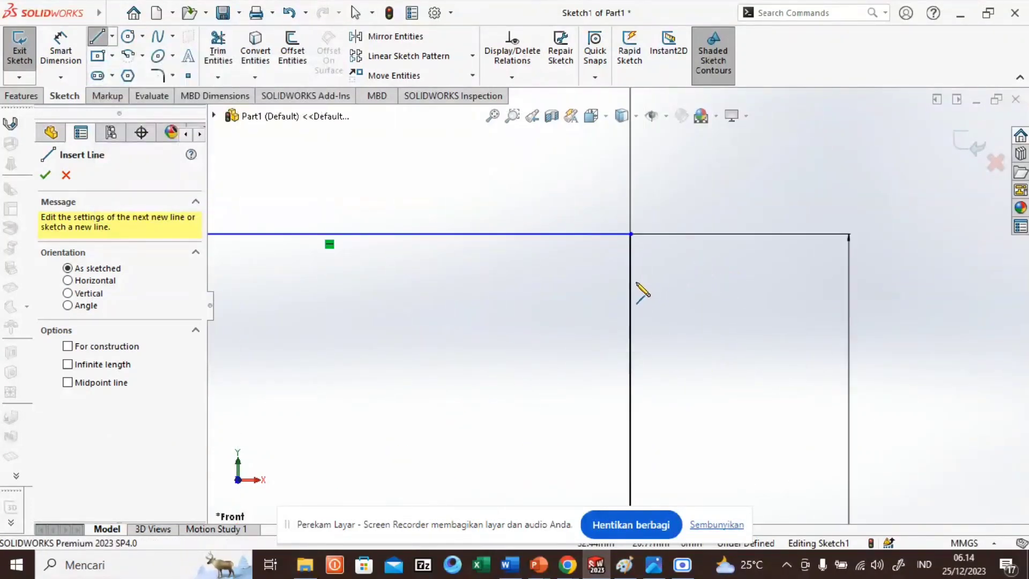
pyautogui.click(631, 298)
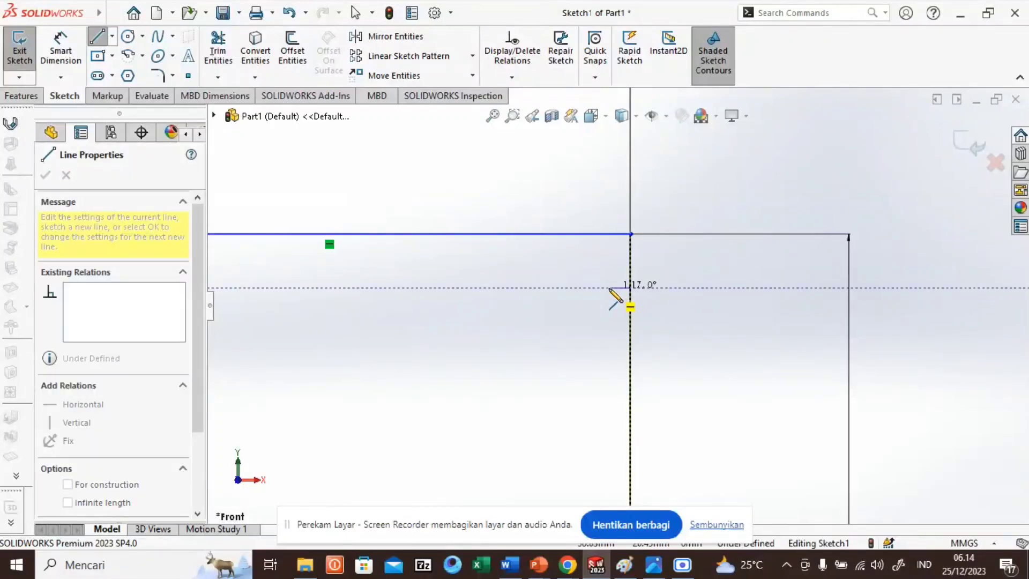
pyautogui.click(608, 287)
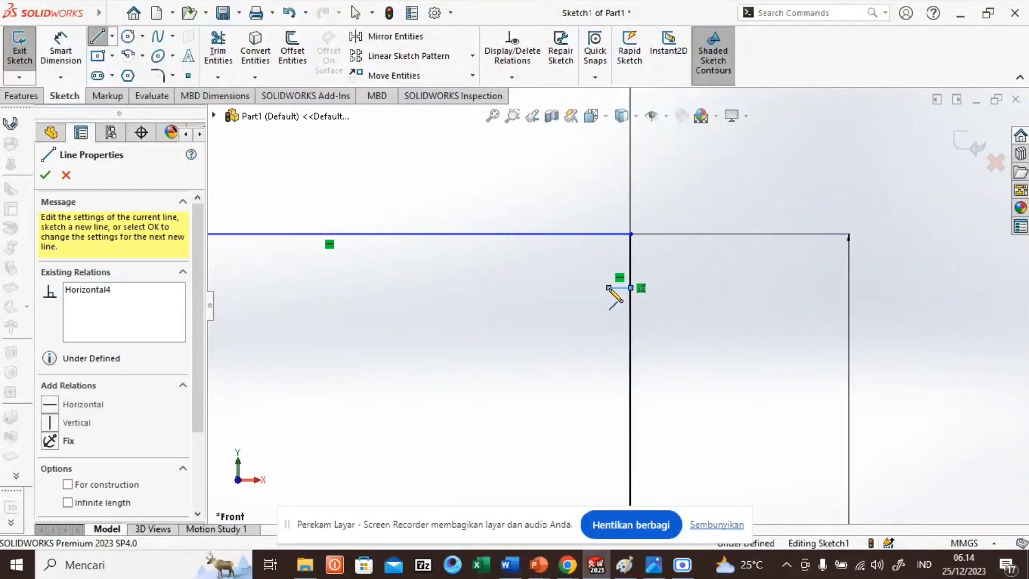
pyautogui.click(609, 324)
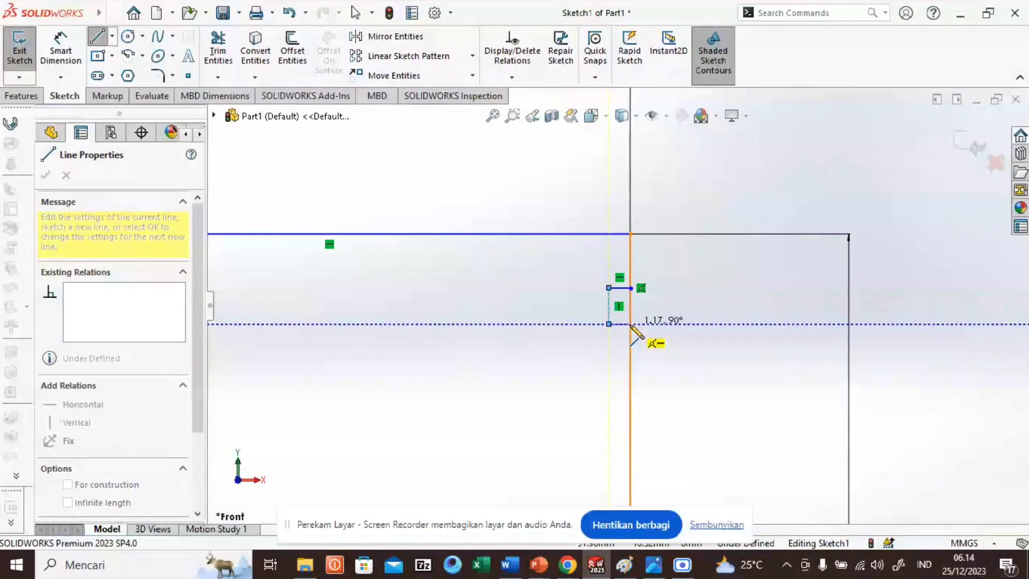
pyautogui.click(630, 324)
pyautogui.click(630, 324)
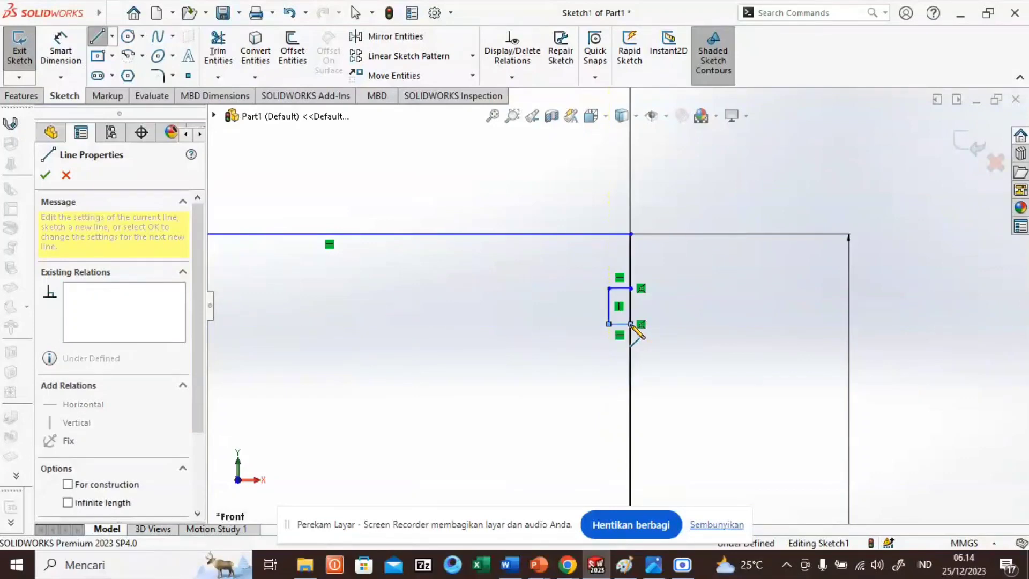
# Step: Continue down the outer vertical line and sketch a second rectangular groove below the first, aligned to the same depth
pyautogui.click(631, 358)
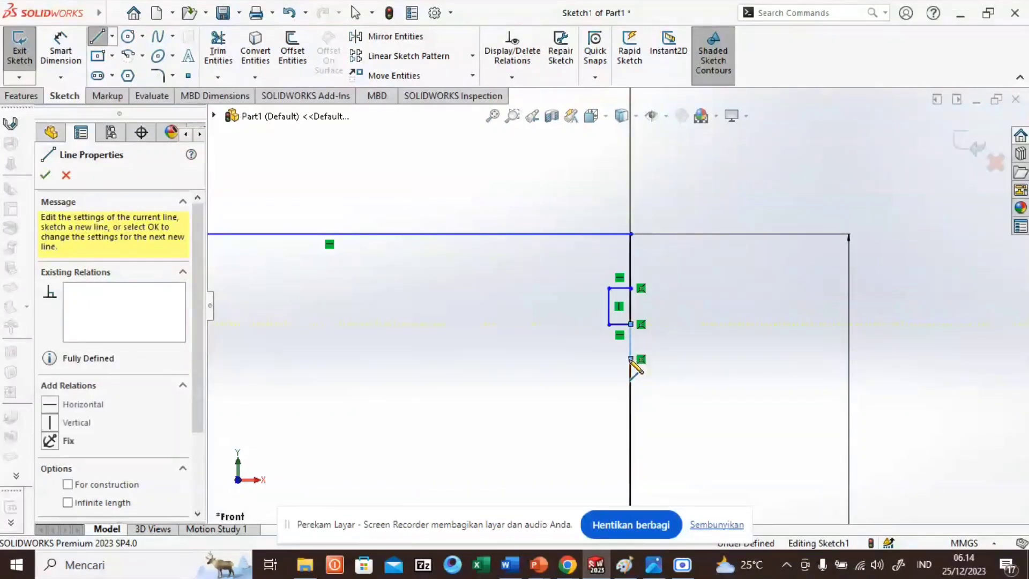
pyautogui.click(608, 358)
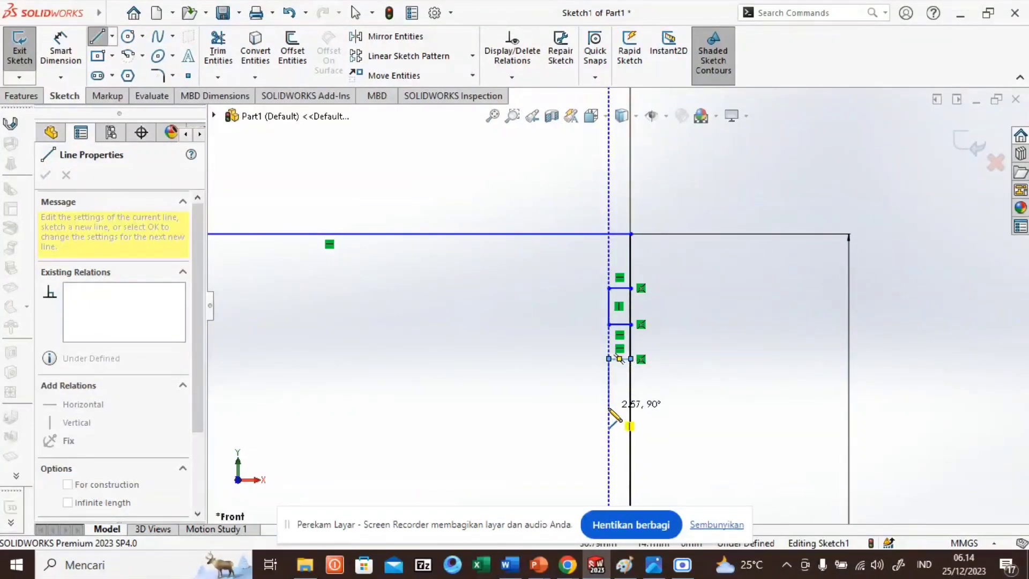
pyautogui.click(609, 399)
pyautogui.click(630, 399)
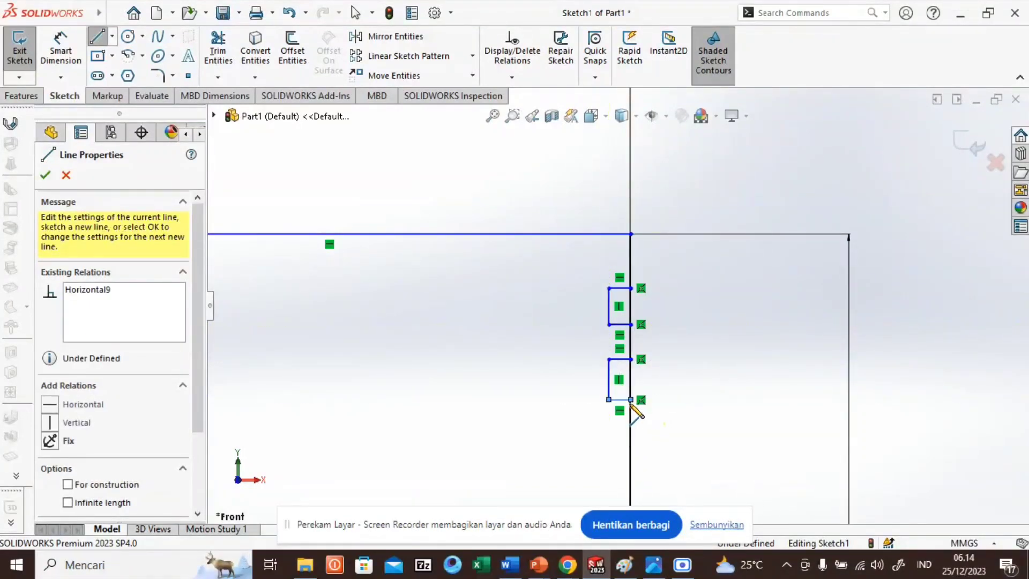
# Step: Sketch a third rectangular groove about 1.7 mm high on the outer vertical line below the second, aligned to the same depth, and finish the line
pyautogui.click(631, 437)
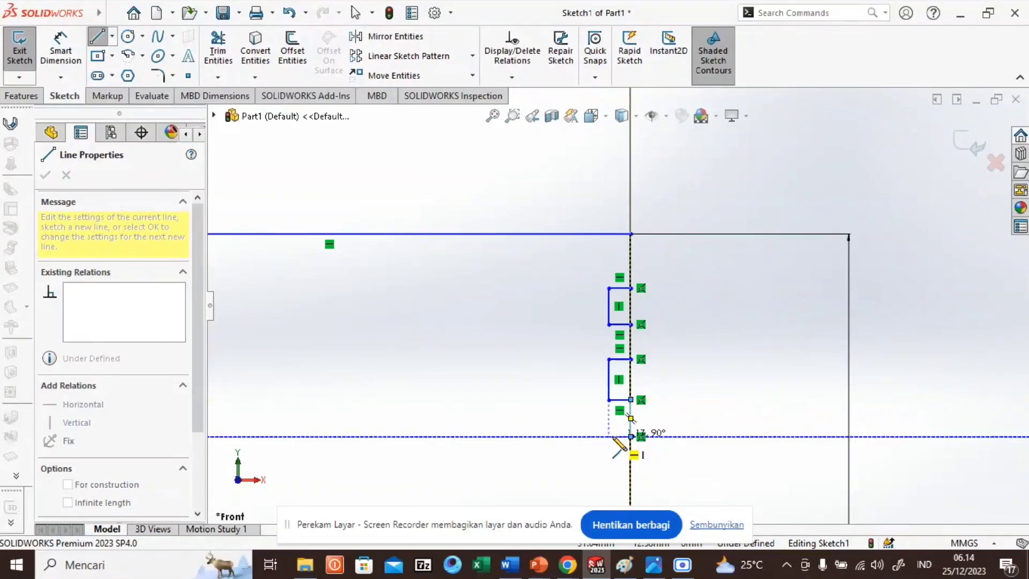
pyautogui.click(608, 436)
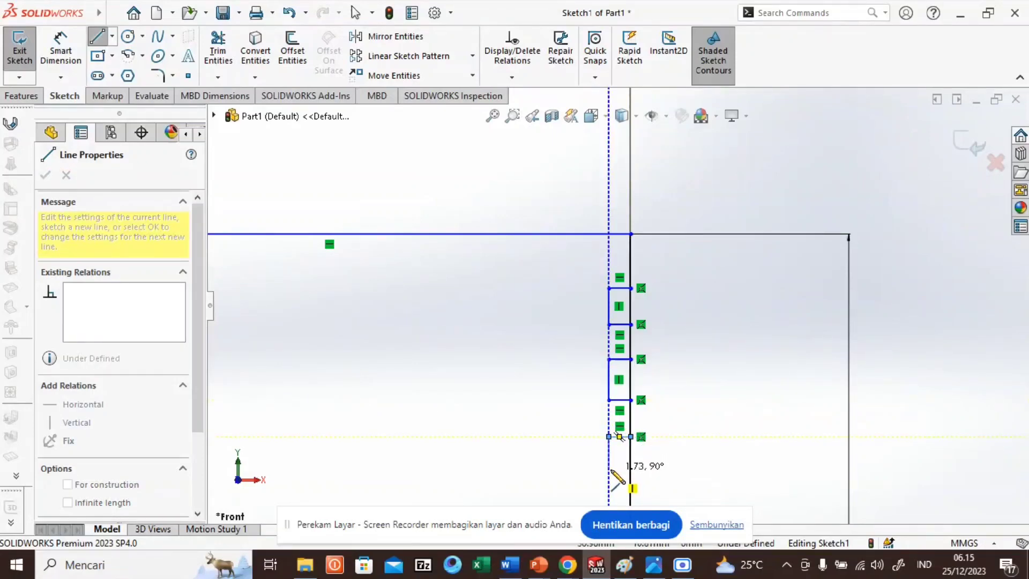
pyautogui.click(609, 468)
pyautogui.click(630, 468)
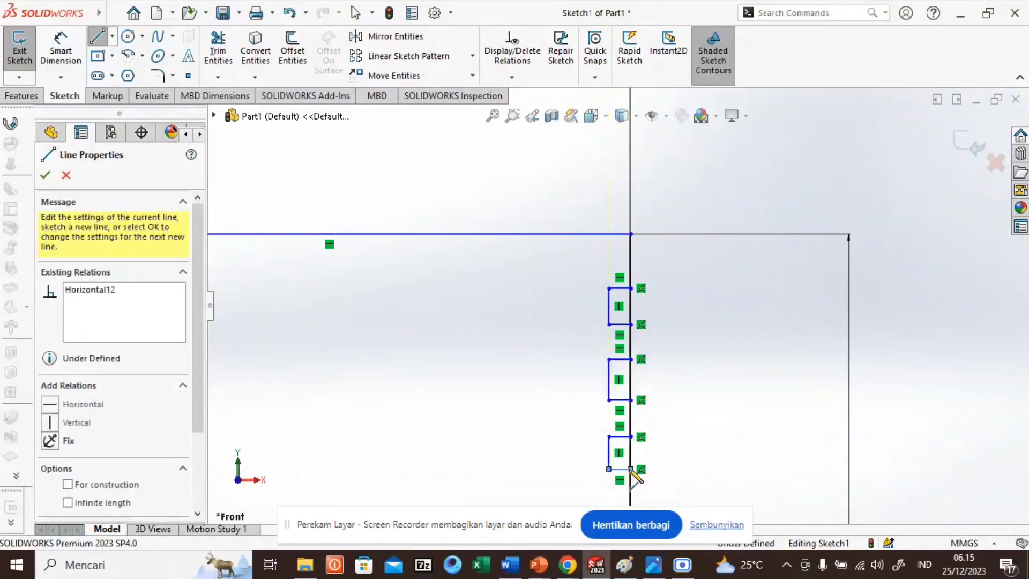
pyautogui.press('Escape')
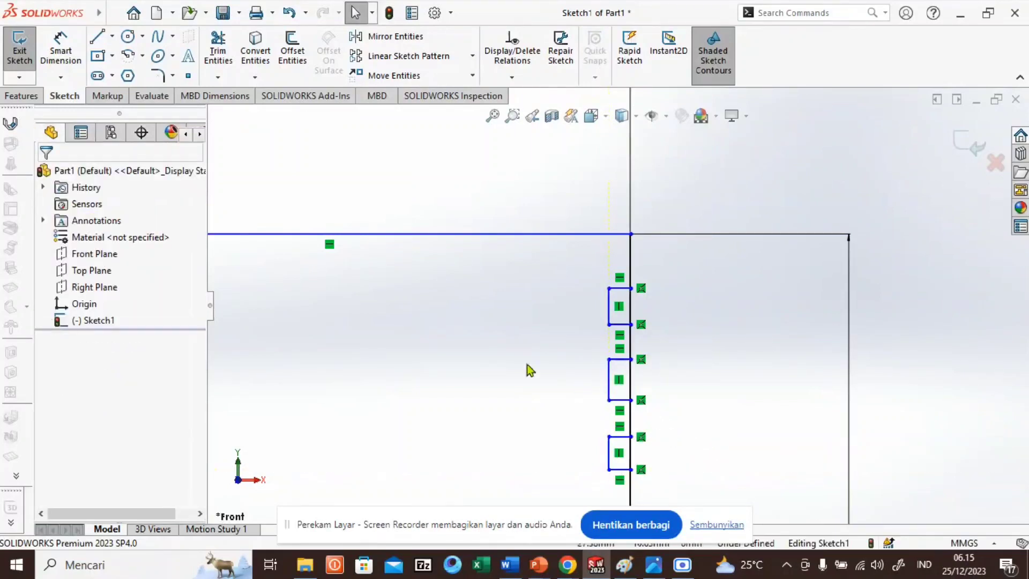
# Step: Dimension the distance from the profile's upper horizontal line to the first groove's upper edge as 3 mm
pyautogui.click(65, 46)
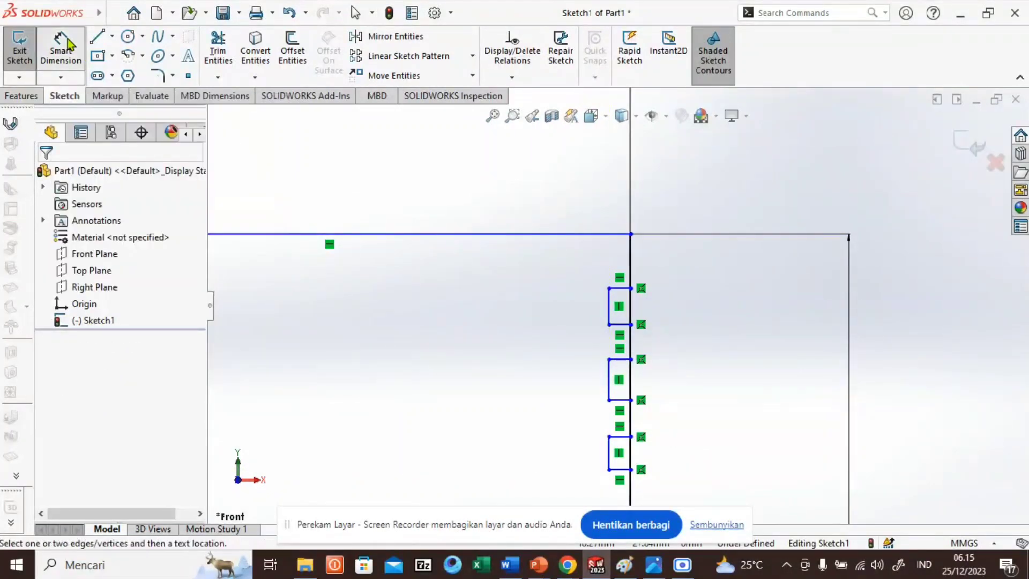
pyautogui.click(615, 234)
pyautogui.click(617, 288)
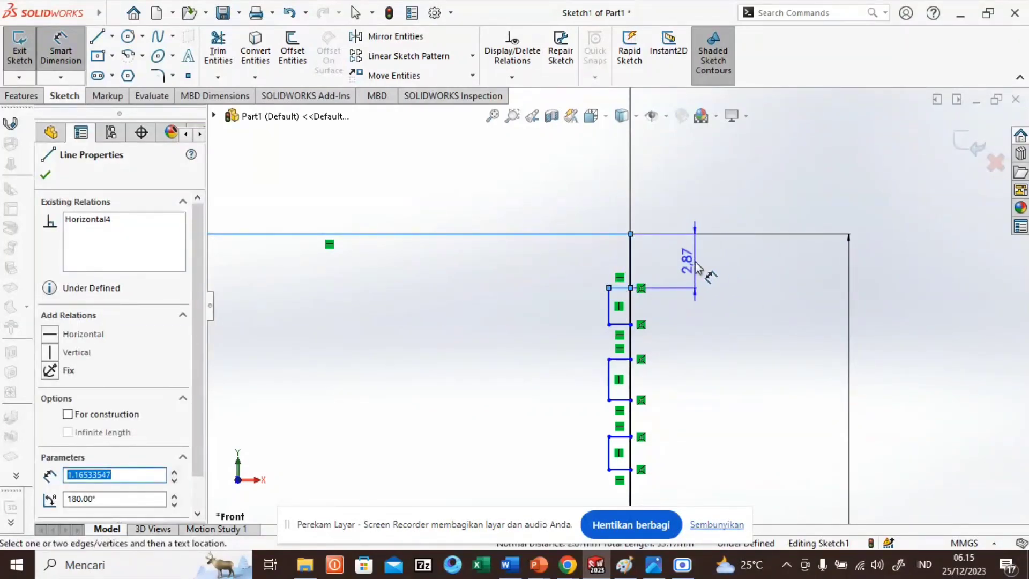
pyautogui.click(674, 268)
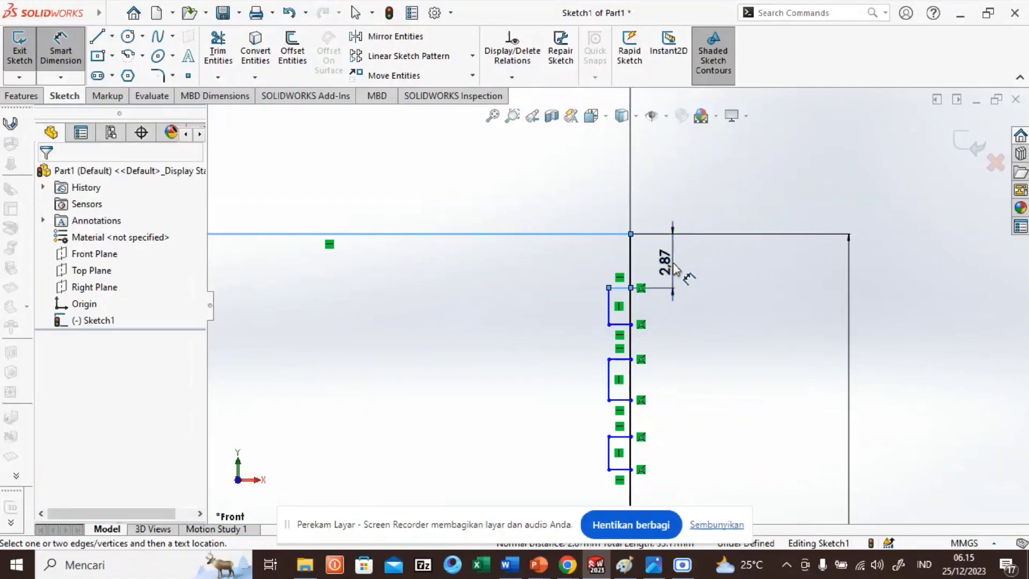
pyautogui.write('3')
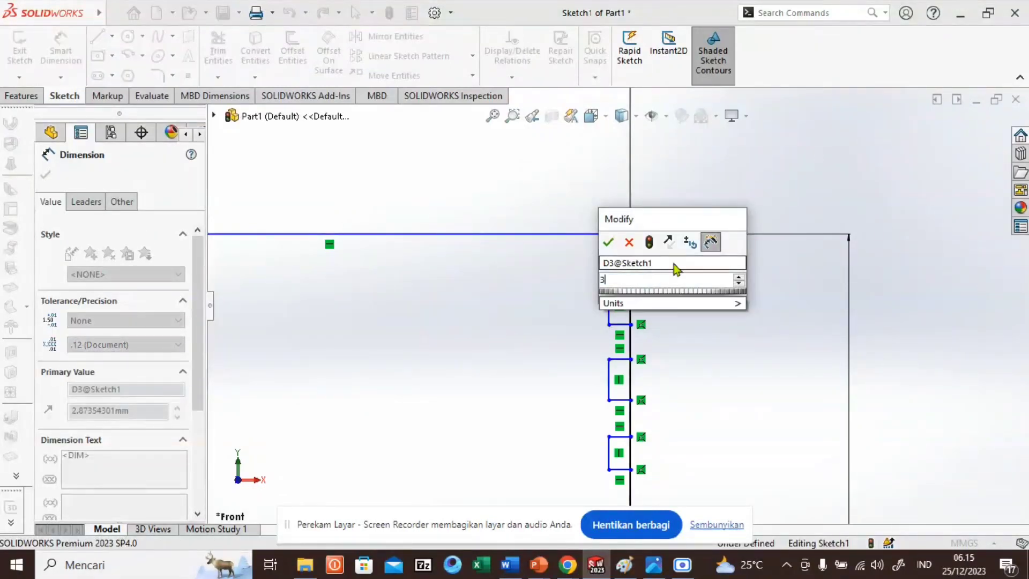
pyautogui.click(608, 243)
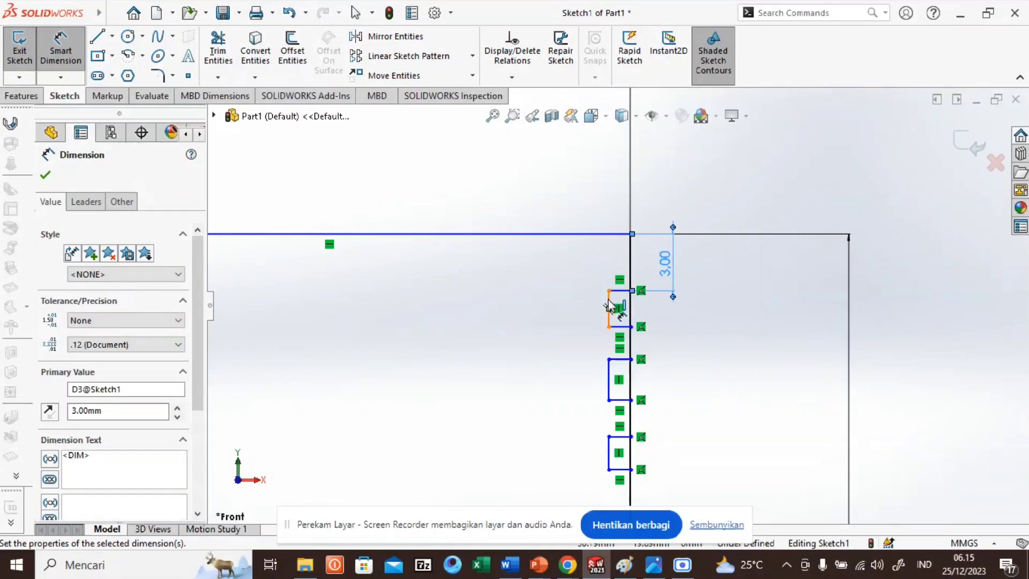
# Step: Dimension the first groove's depth, from its inner vertical line to the profile's outer vertical line, as 0.8 mm
pyautogui.click(630, 265)
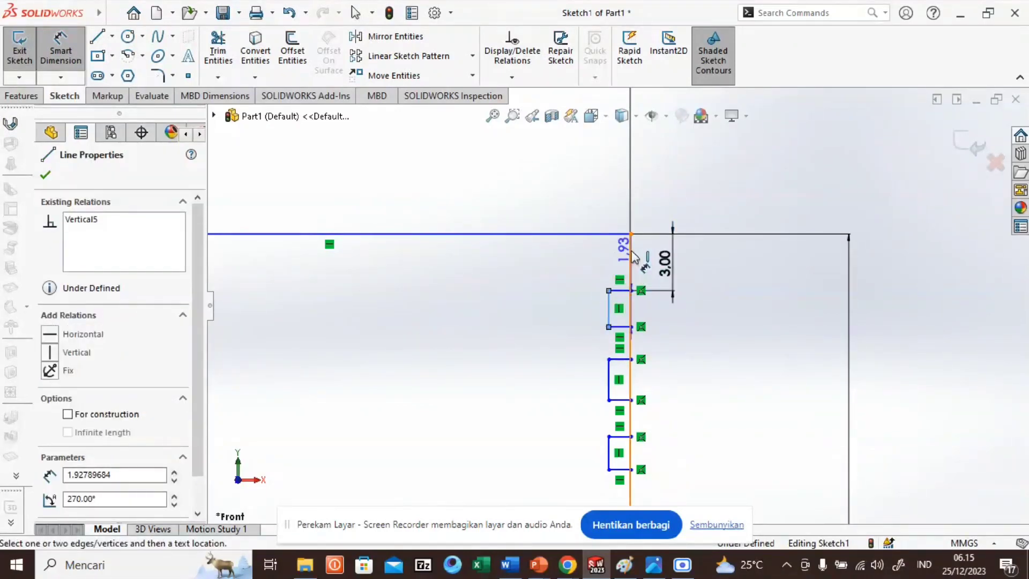
pyautogui.click(630, 255)
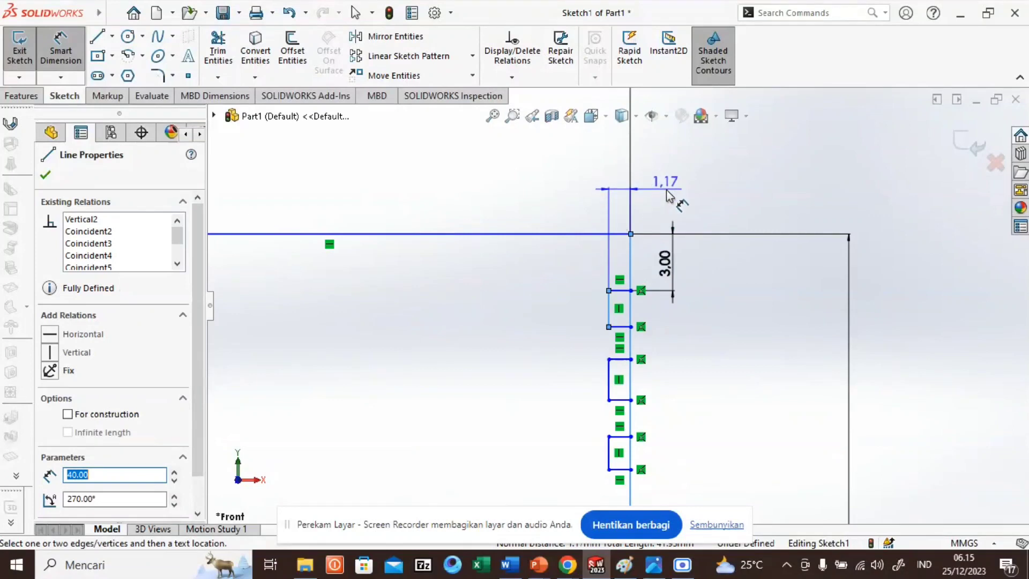
pyautogui.click(661, 199)
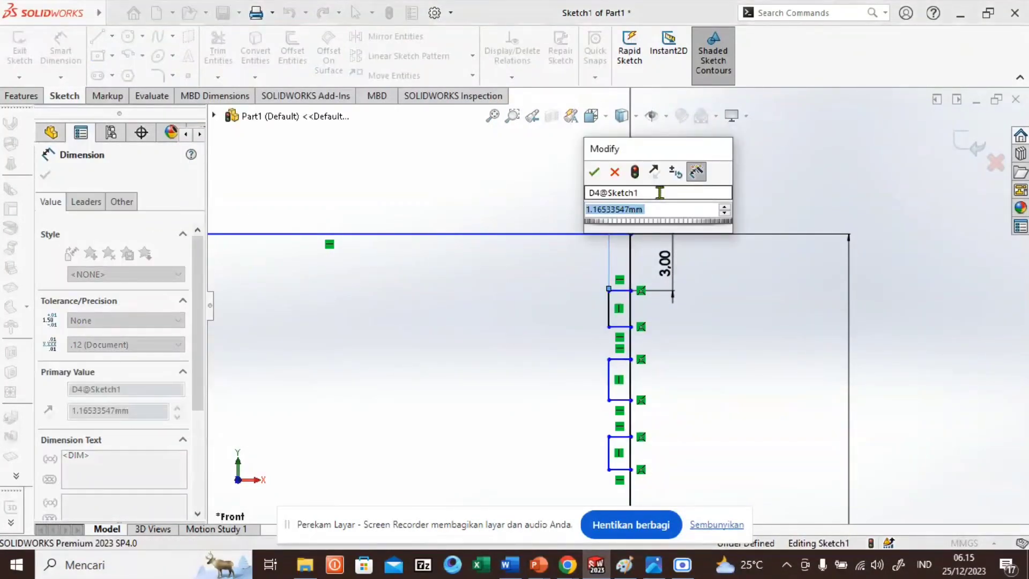
pyautogui.write('0.')
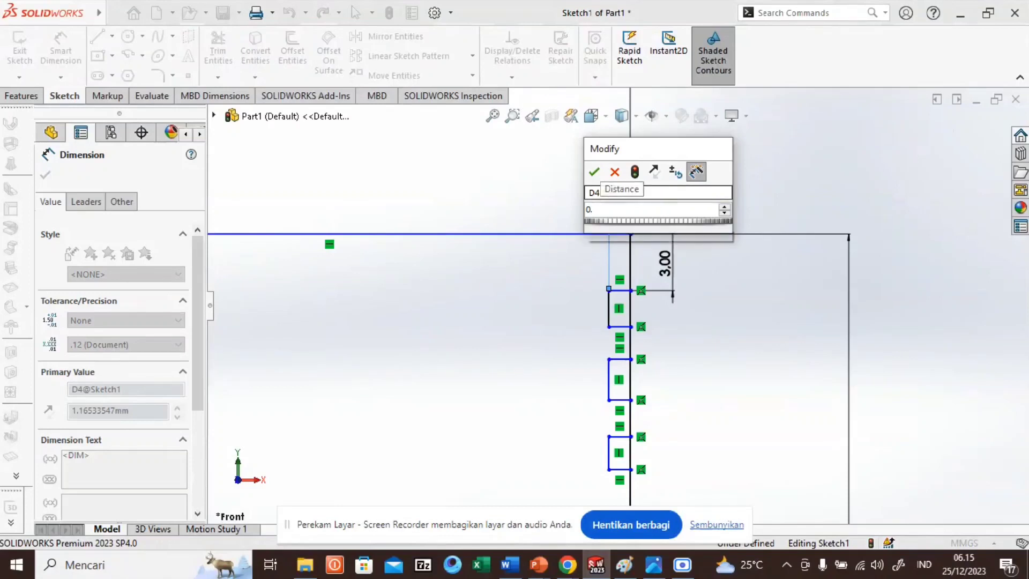
pyautogui.write('8')
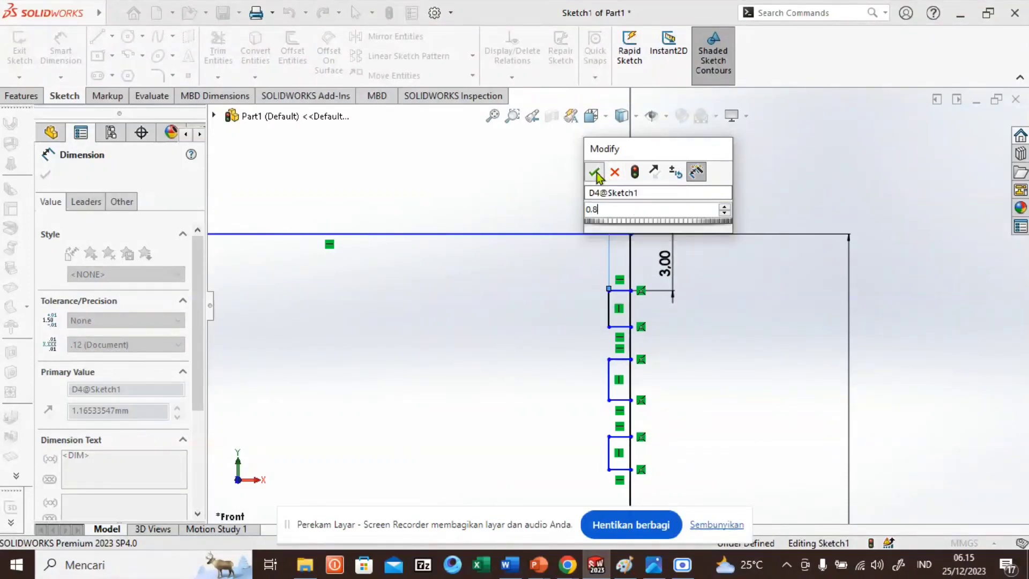
pyautogui.click(594, 172)
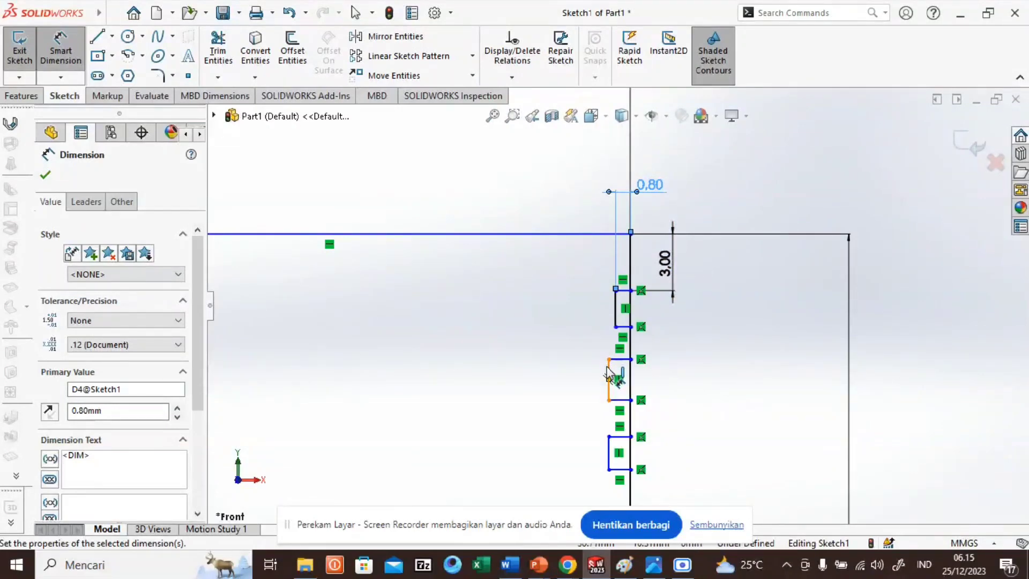
# Step: Dimension the second groove's depth to 0.8 mm using its upper horizontal edge
pyautogui.click(609, 374)
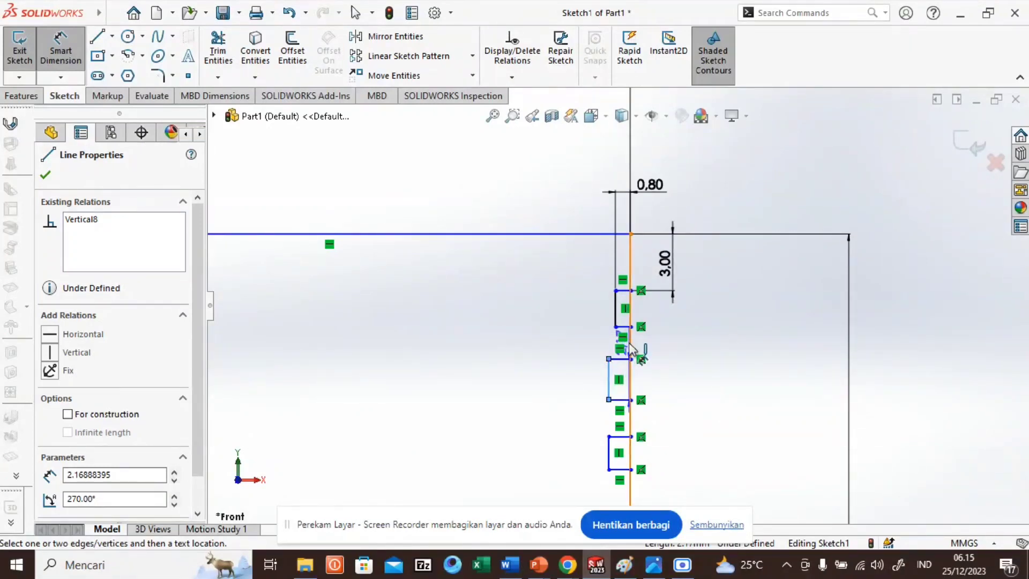
pyautogui.press('Escape')
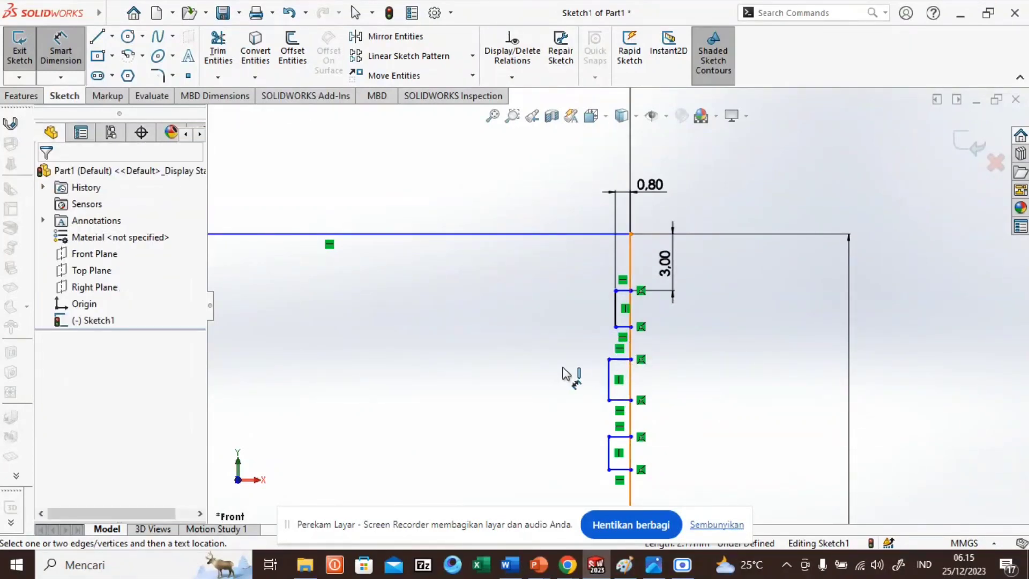
pyautogui.click(616, 360)
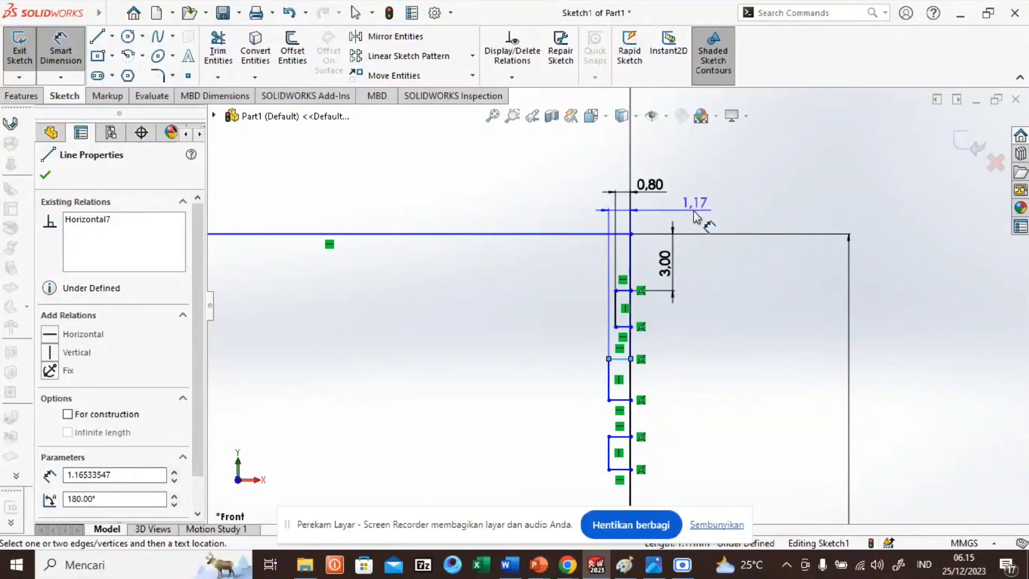
pyautogui.click(687, 212)
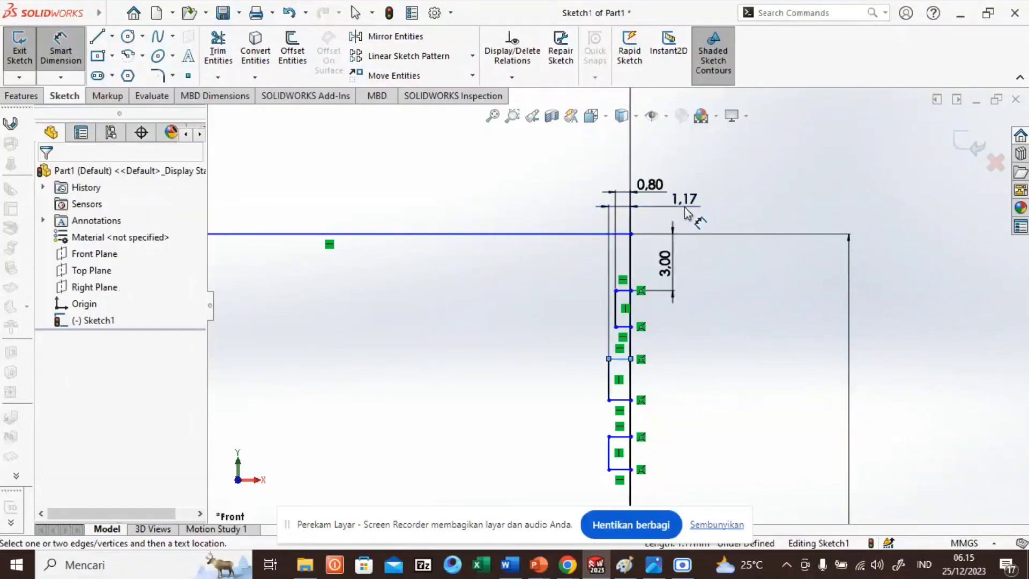
pyautogui.write('0.8')
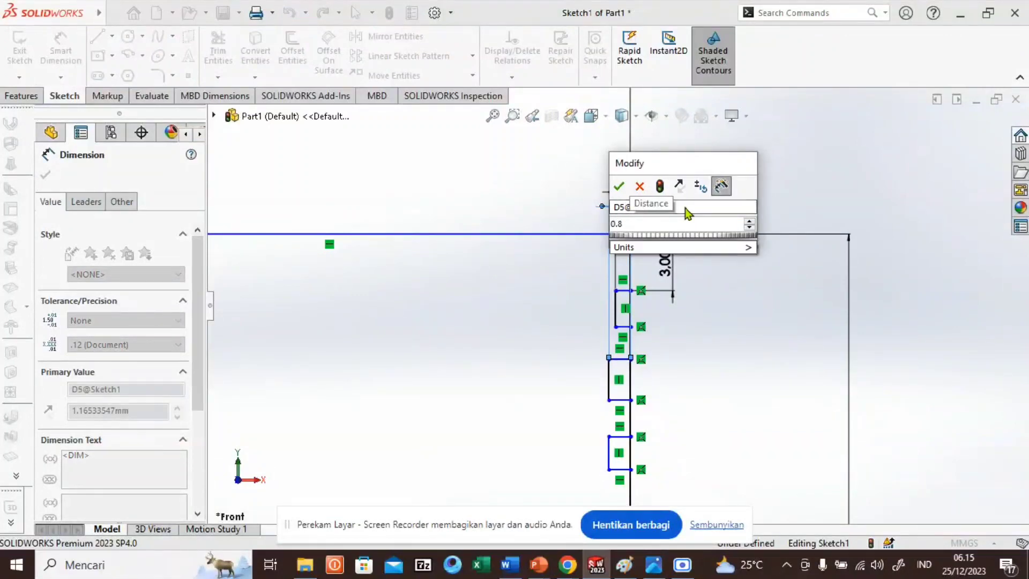
pyautogui.click(619, 186)
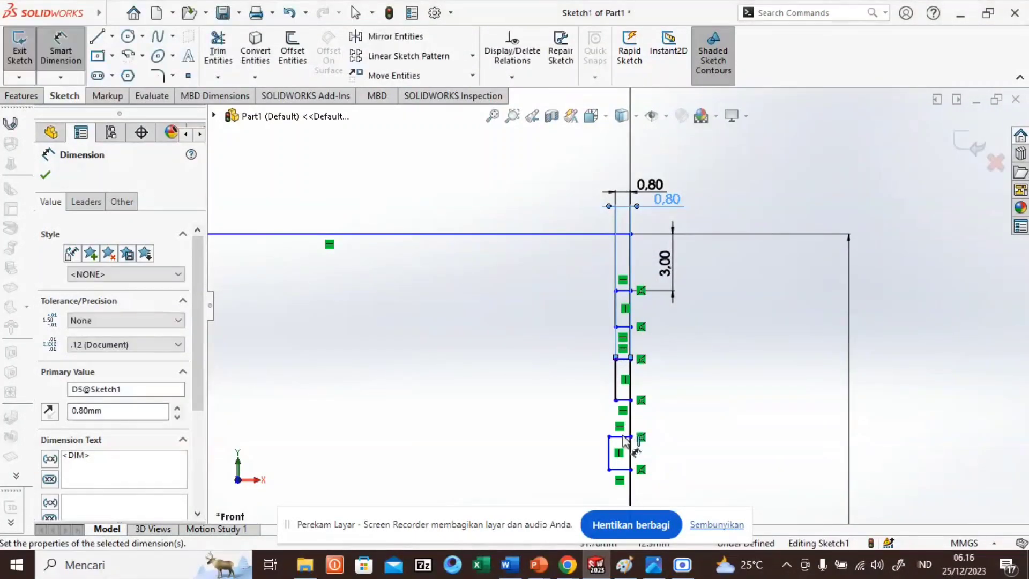
# Step: Dimension the third groove's depth to 0.8 mm using its upper horizontal edge
pyautogui.click(620, 437)
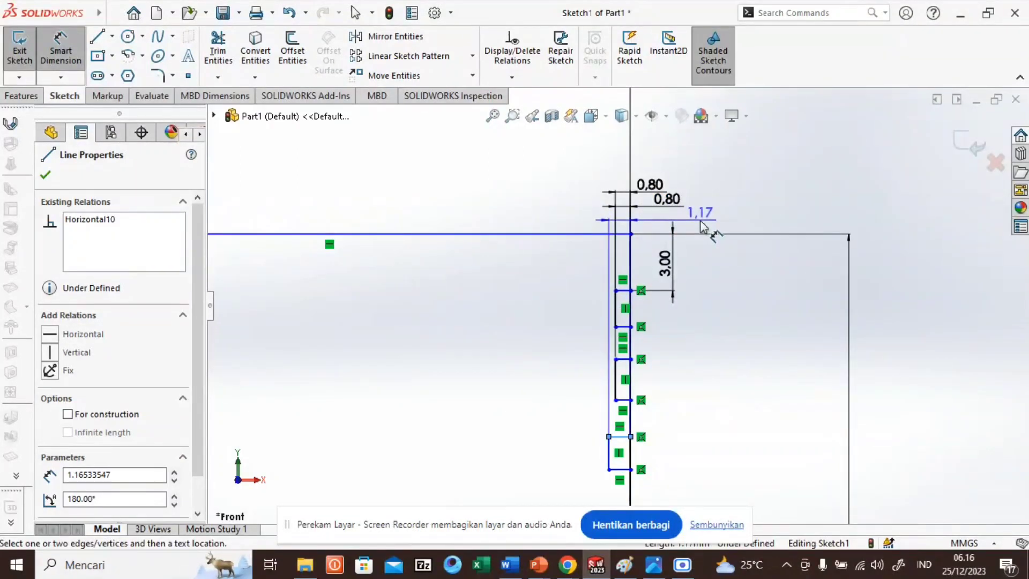
pyautogui.click(701, 225)
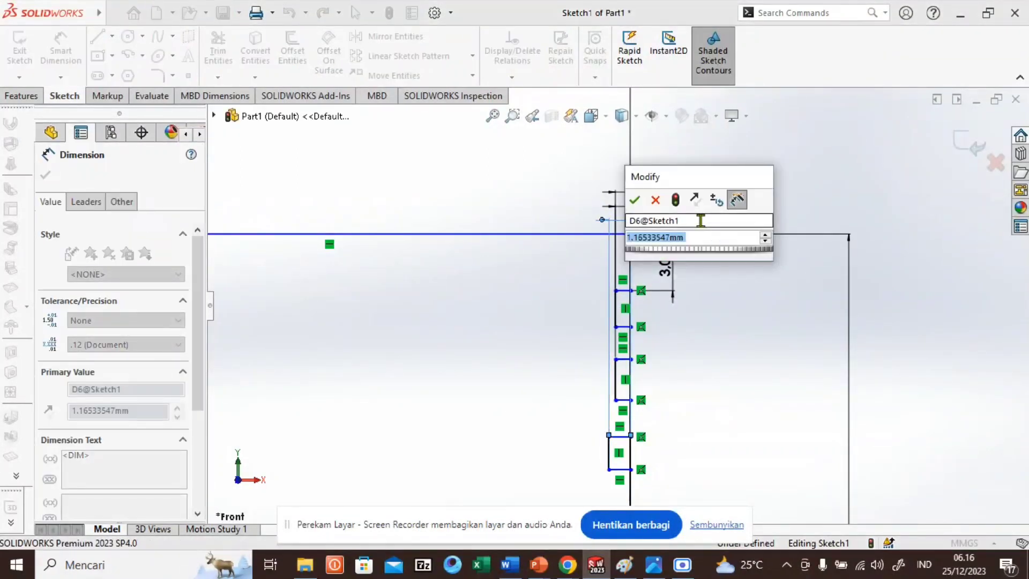
pyautogui.write('0.8')
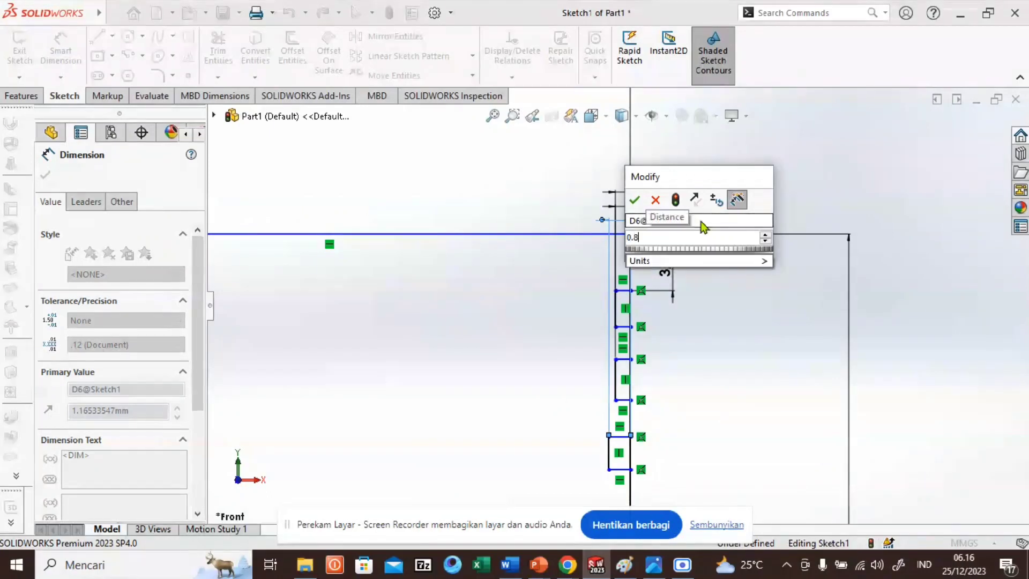
pyautogui.click(634, 200)
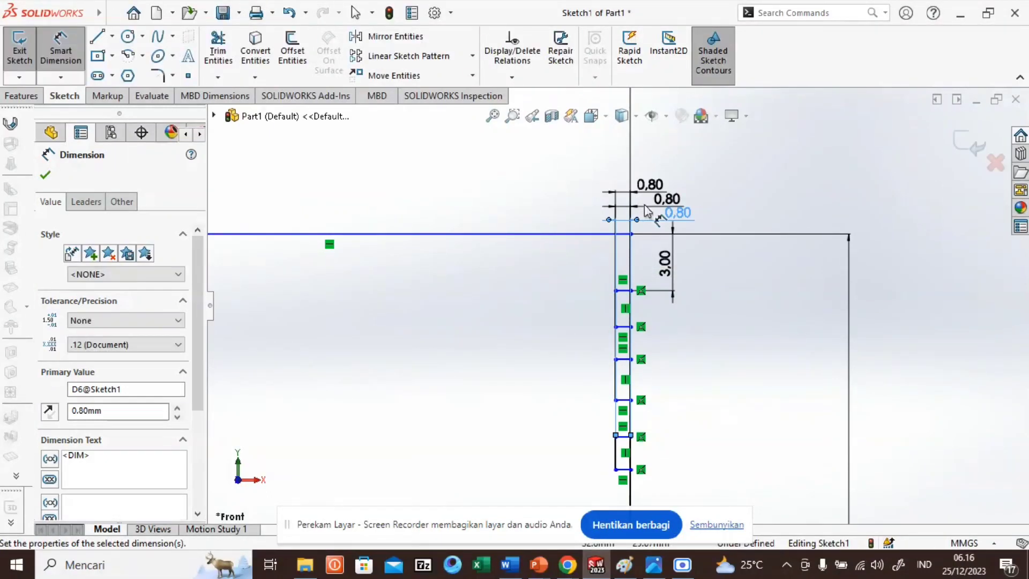
# Step: Dimension the first groove's inner vertical line to set its height to 1.5 mm
pyautogui.click(617, 306)
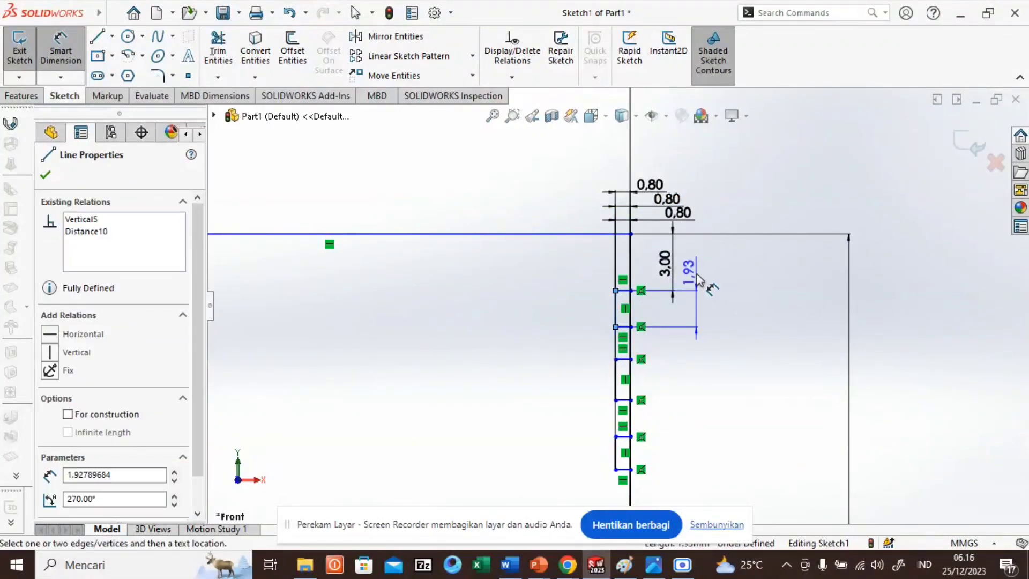
pyautogui.click(695, 279)
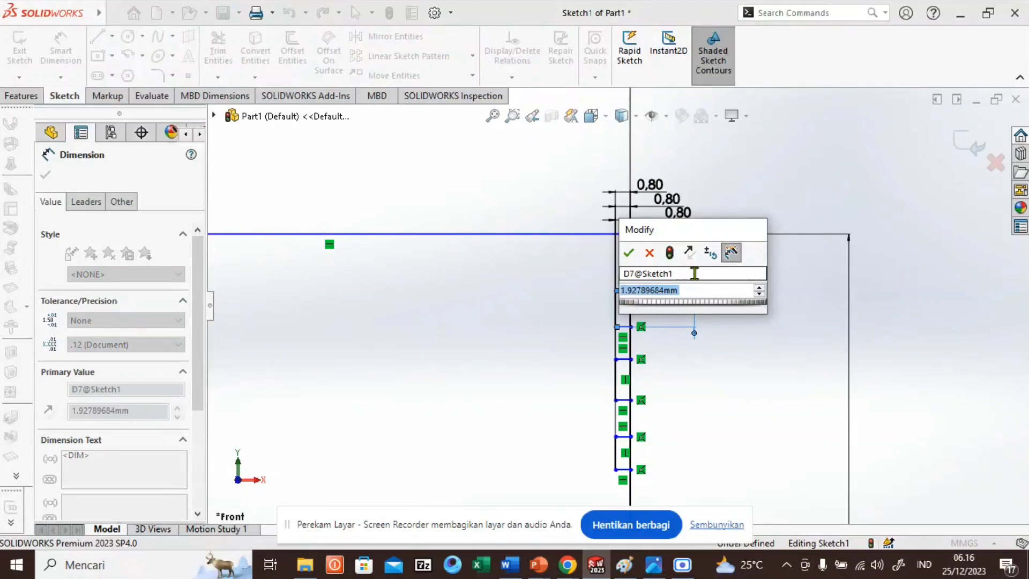
pyautogui.write('1')
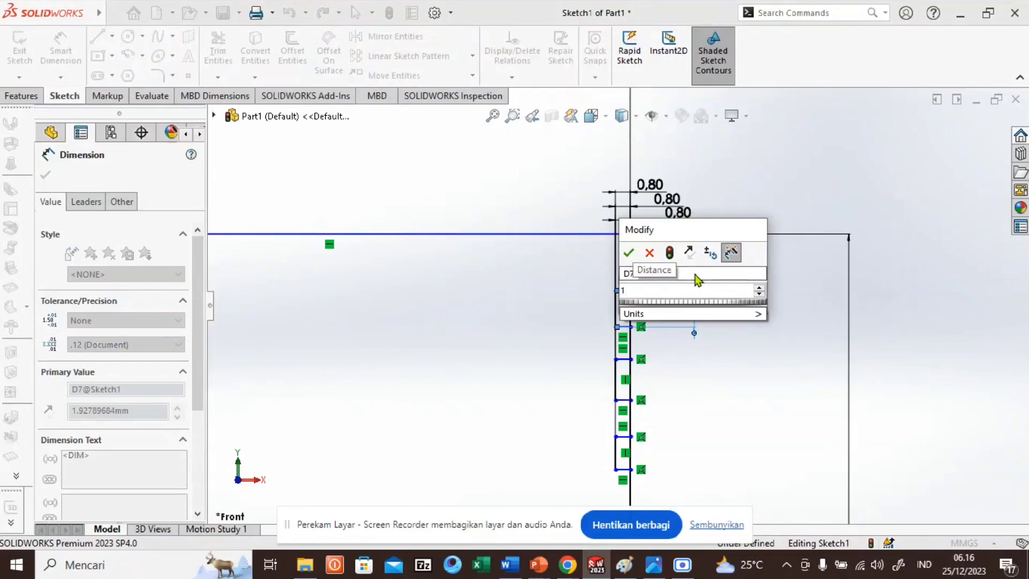
pyautogui.write('.')
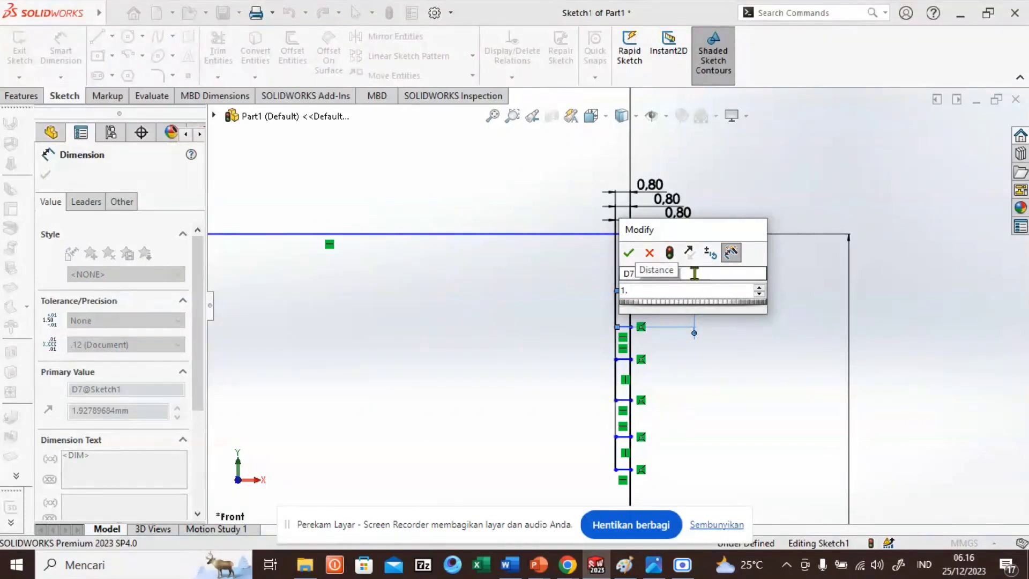
pyautogui.write('5')
pyautogui.click(629, 254)
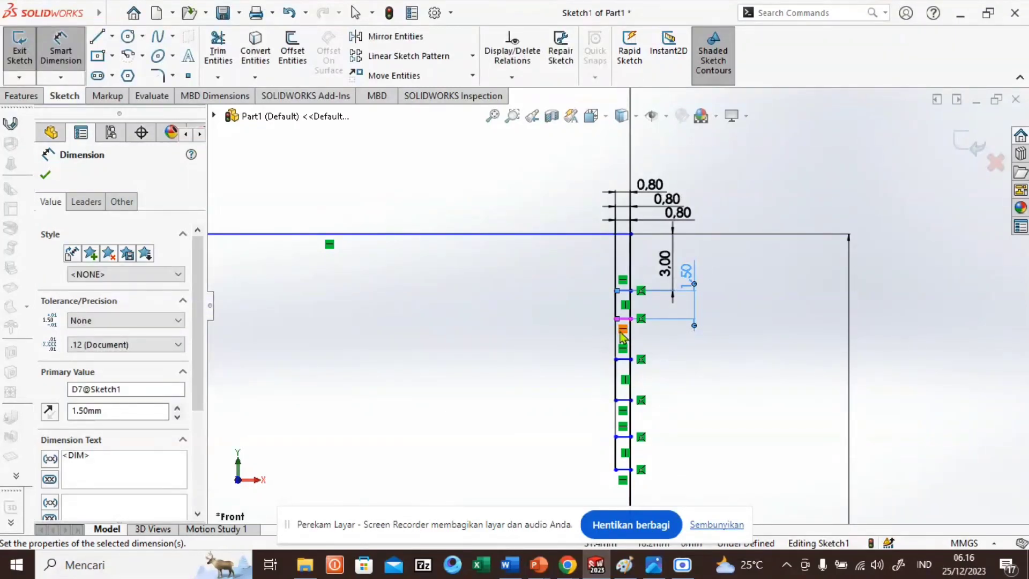
pyautogui.scroll(-5, 642, 339)
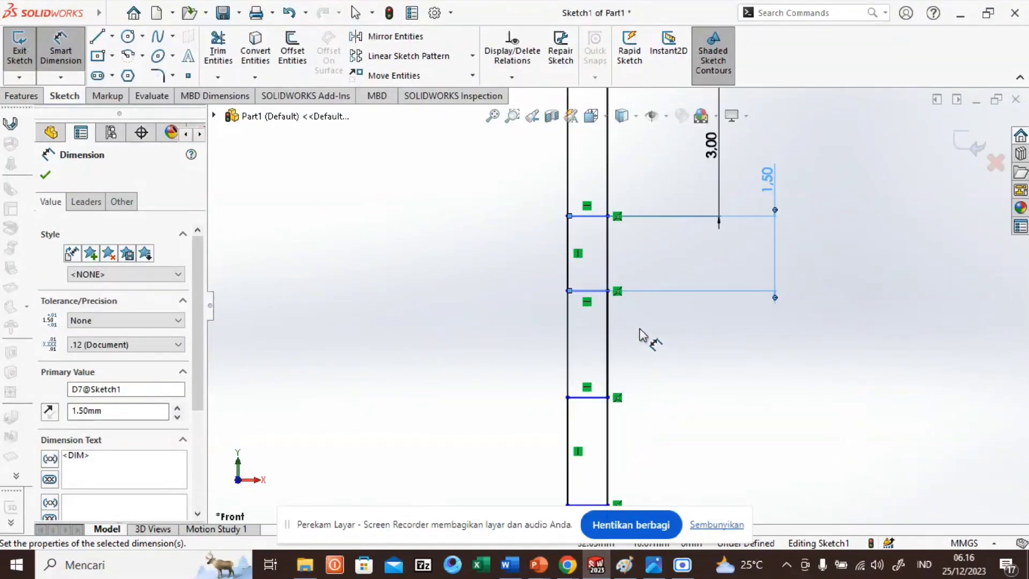
pyautogui.scroll(5, 616, 278)
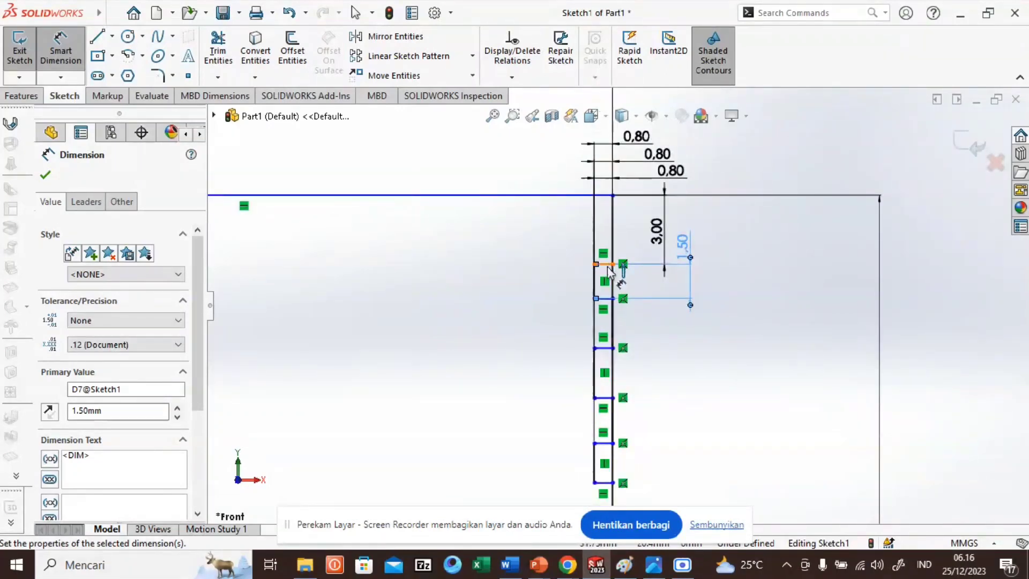
pyautogui.click(604, 298)
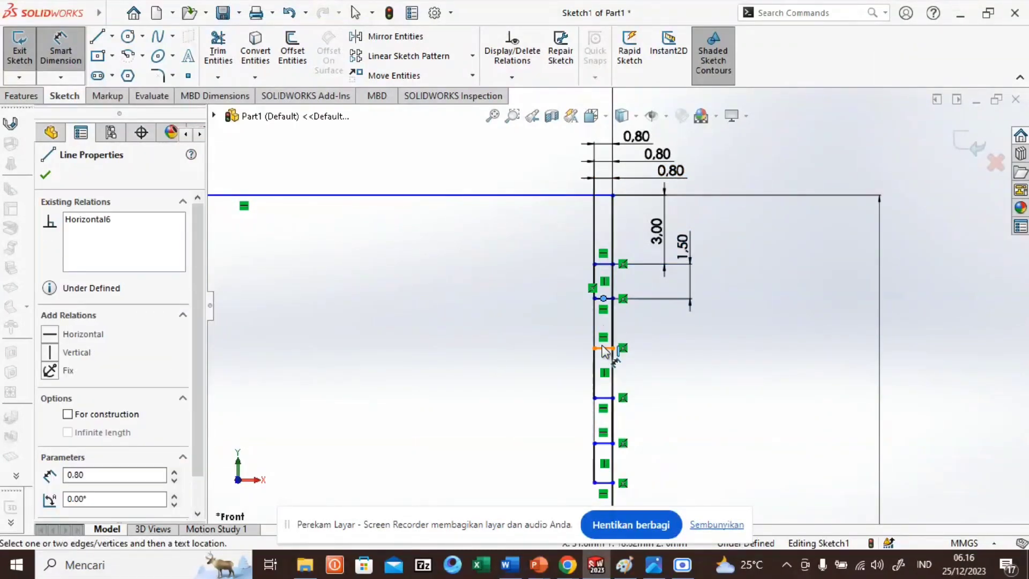
pyautogui.click(650, 339)
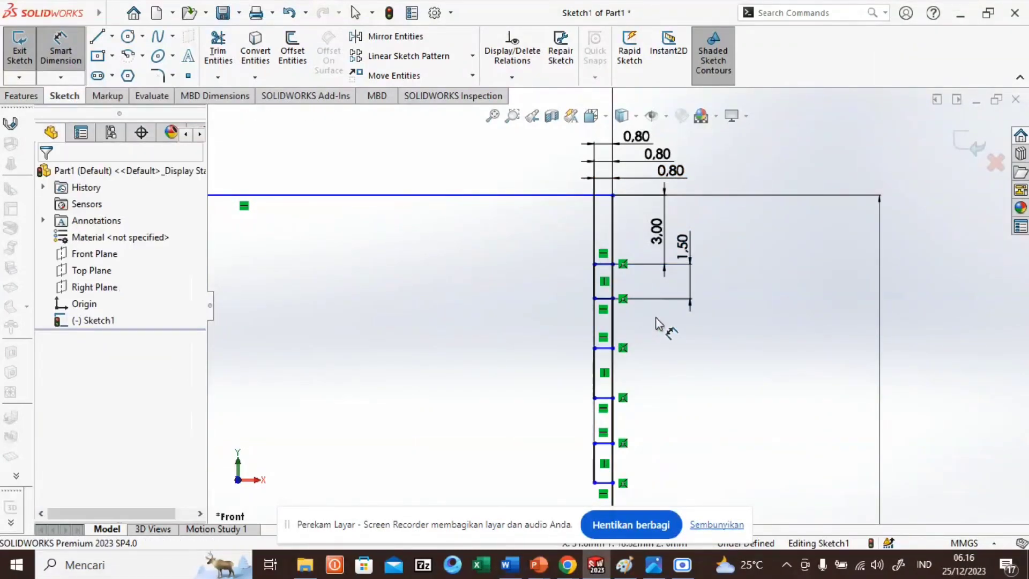
pyautogui.click(614, 320)
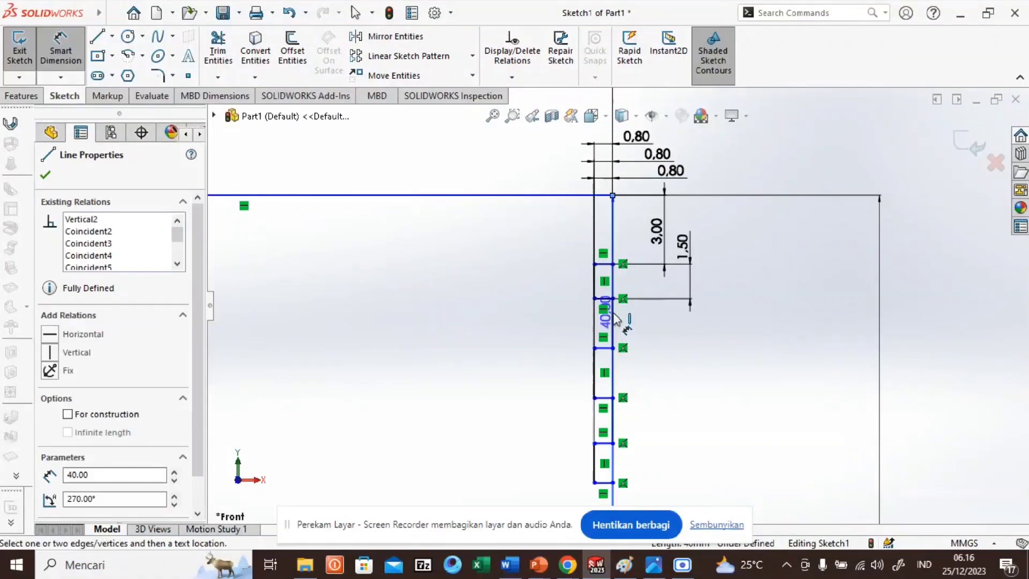
pyautogui.press('Escape')
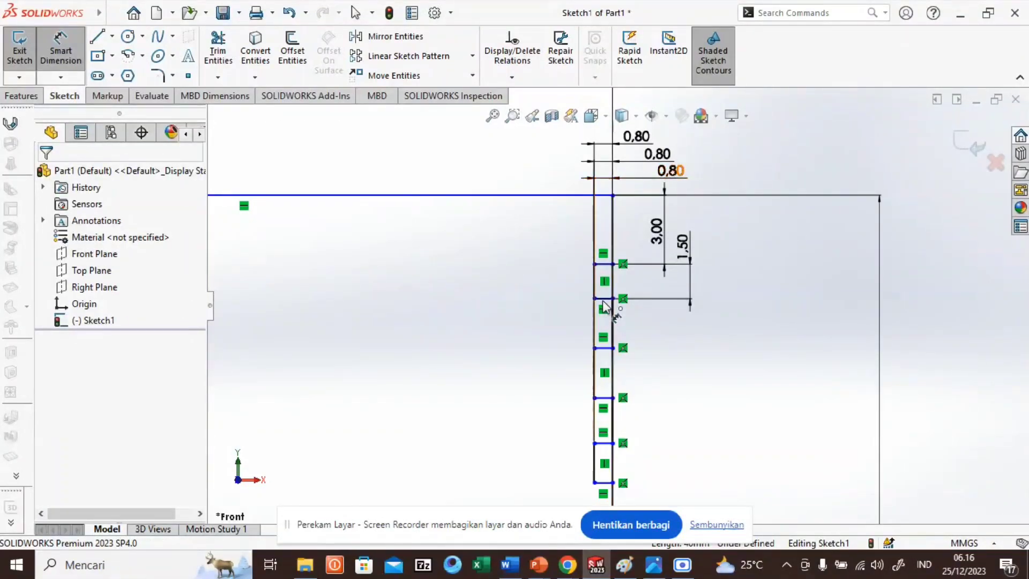
# Step: Dimension the gap between the first groove's lower edge and the second groove's upper edge as 0.8 mm
pyautogui.click(603, 298)
pyautogui.click(603, 348)
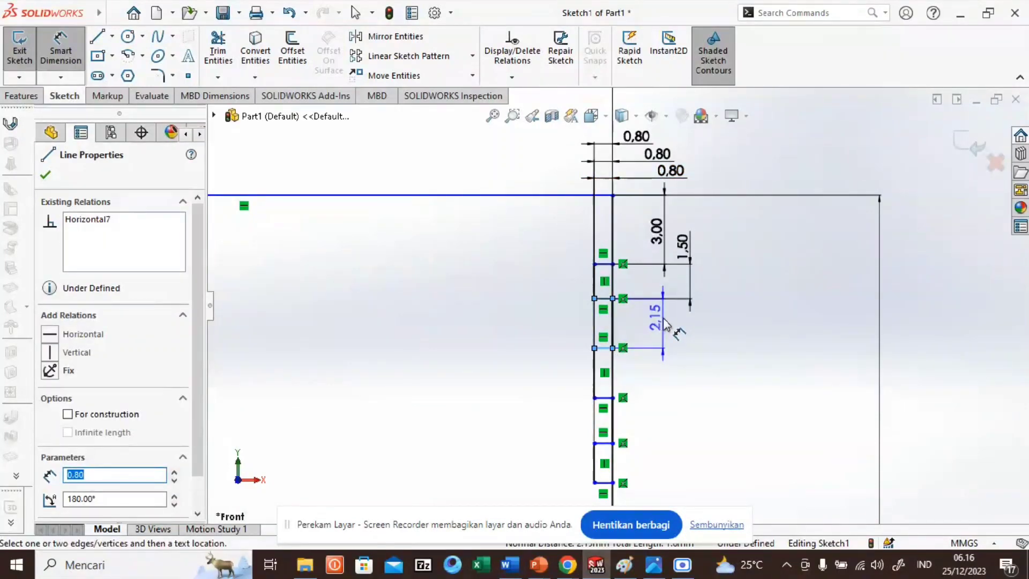
pyautogui.click(664, 323)
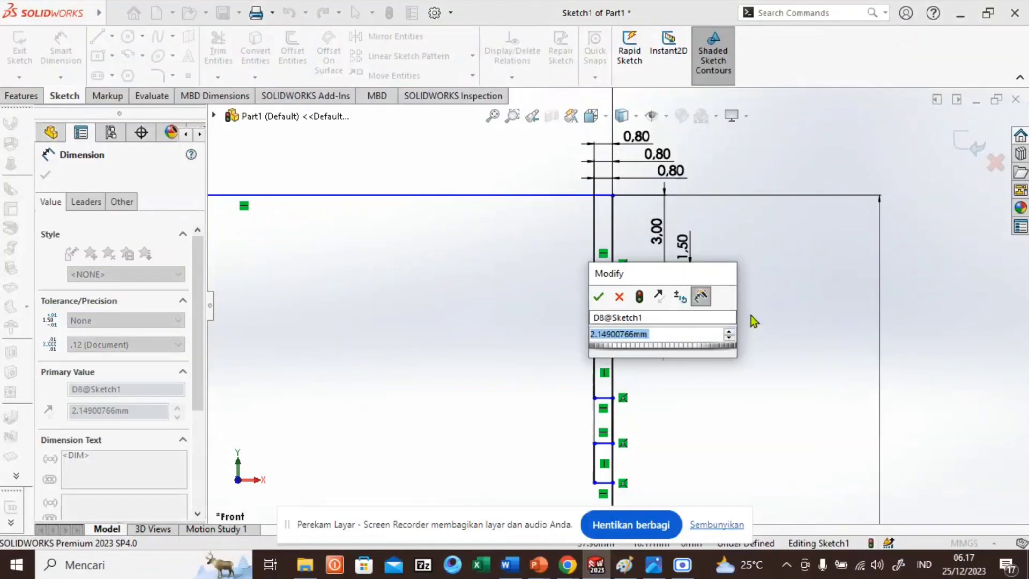
pyautogui.write('0.8')
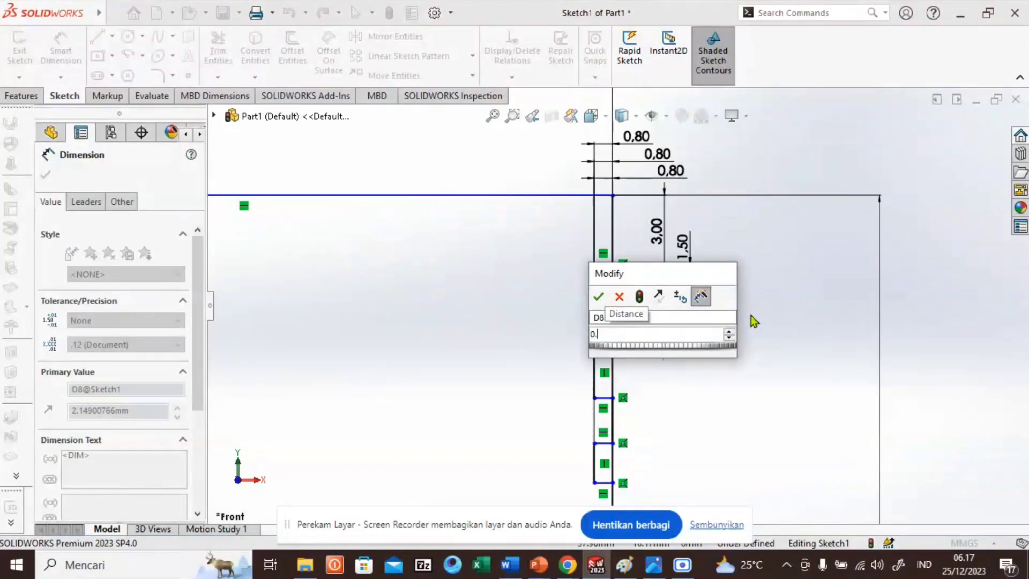
pyautogui.click(598, 297)
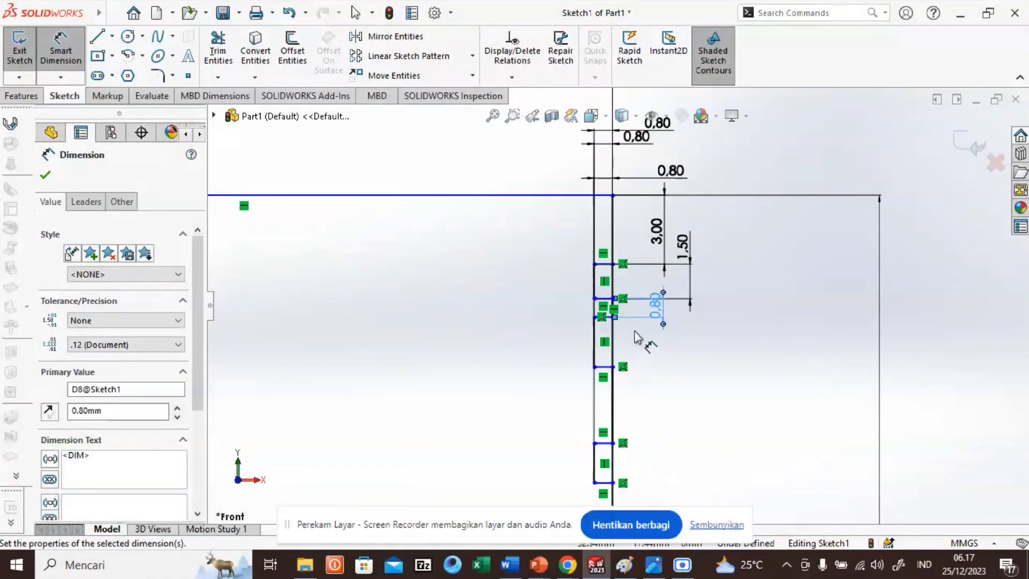
# Step: Dimension the second groove's inner vertical line to set its height to 1.5 mm
pyautogui.click(596, 339)
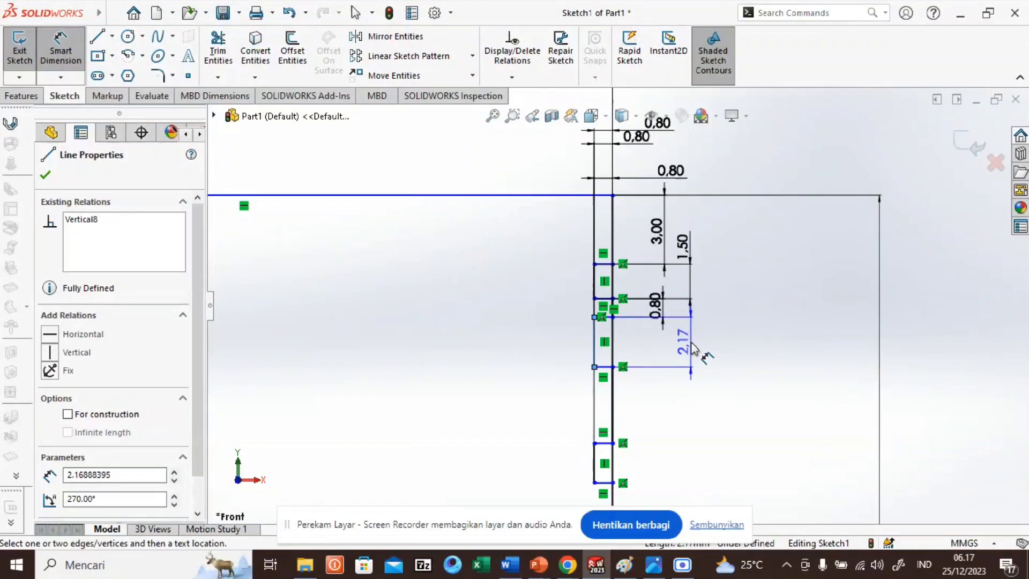
pyautogui.click(691, 349)
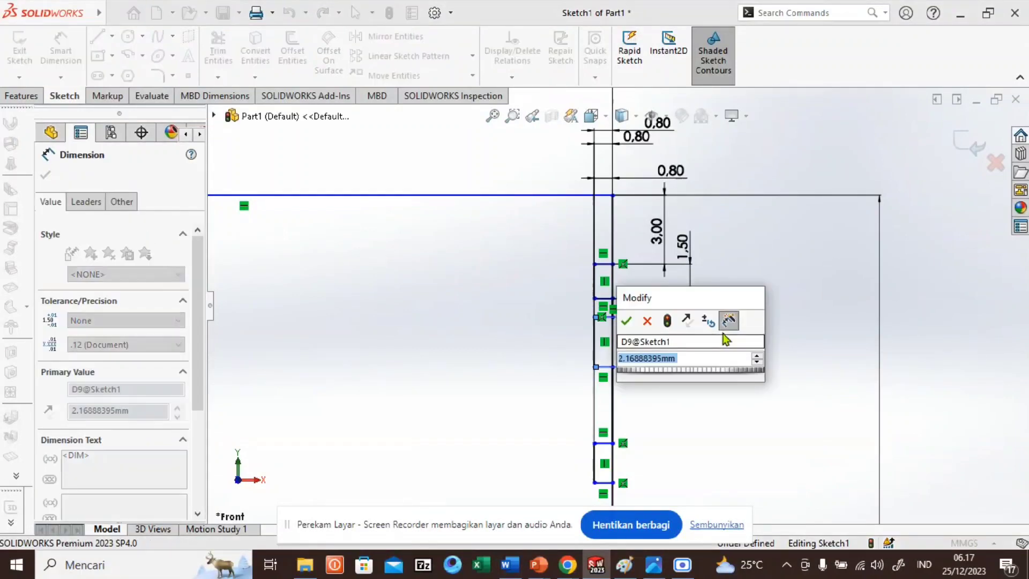
pyautogui.write('1,')
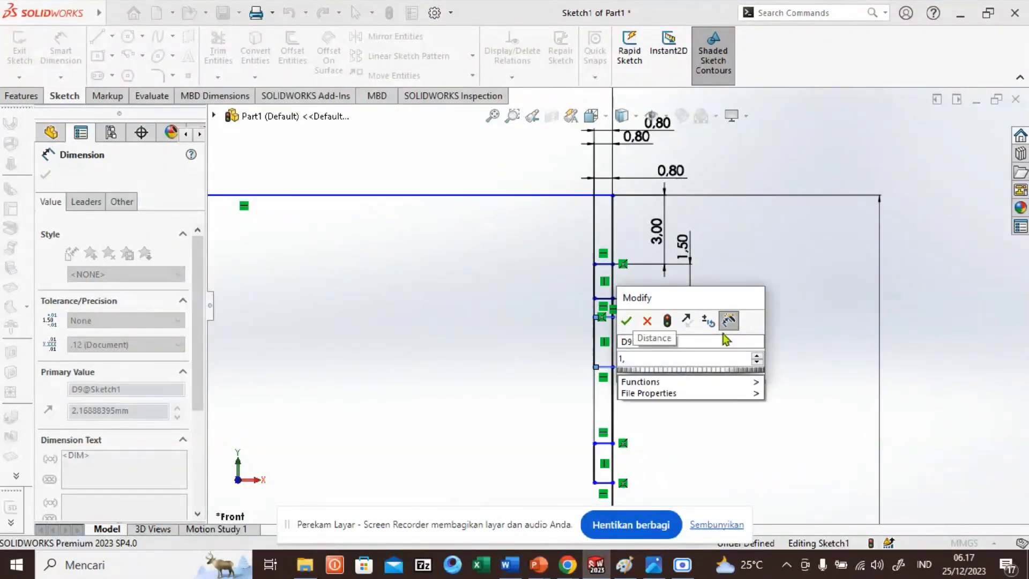
pyautogui.write('5')
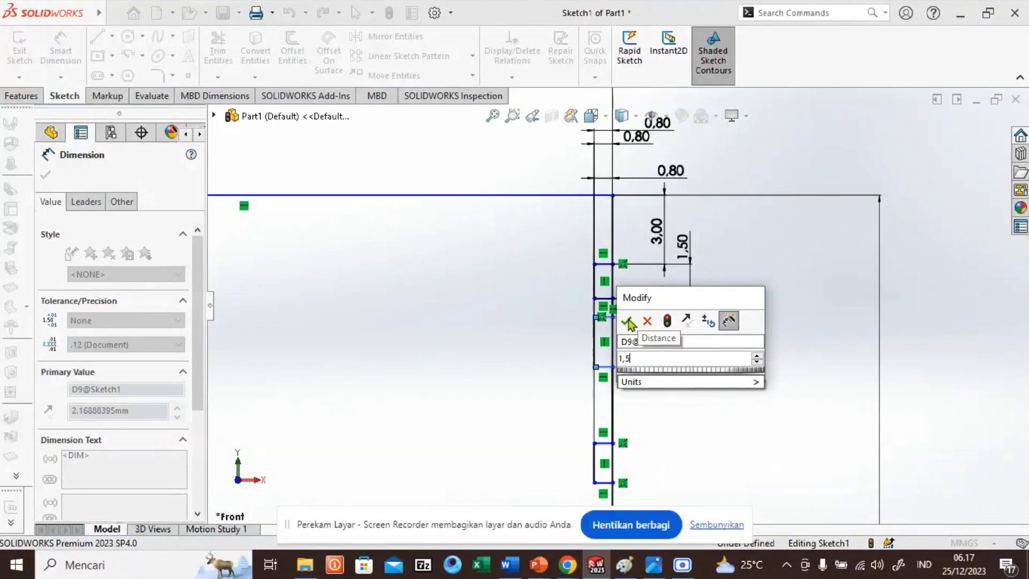
pyautogui.click(628, 321)
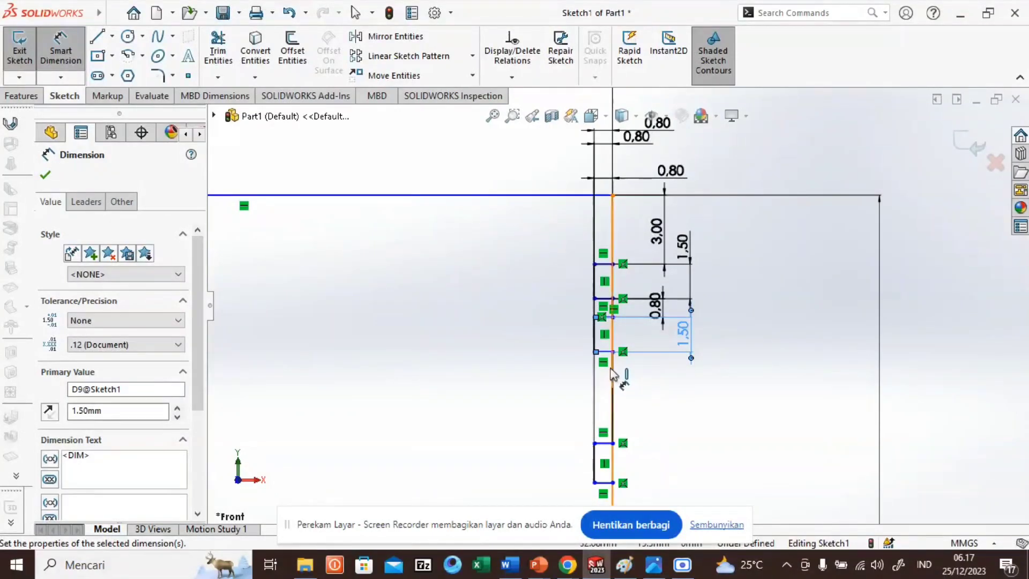
# Step: Dimension the gap between the second groove's lower edge and the third groove's upper edge as 0.8 mm
pyautogui.click(609, 353)
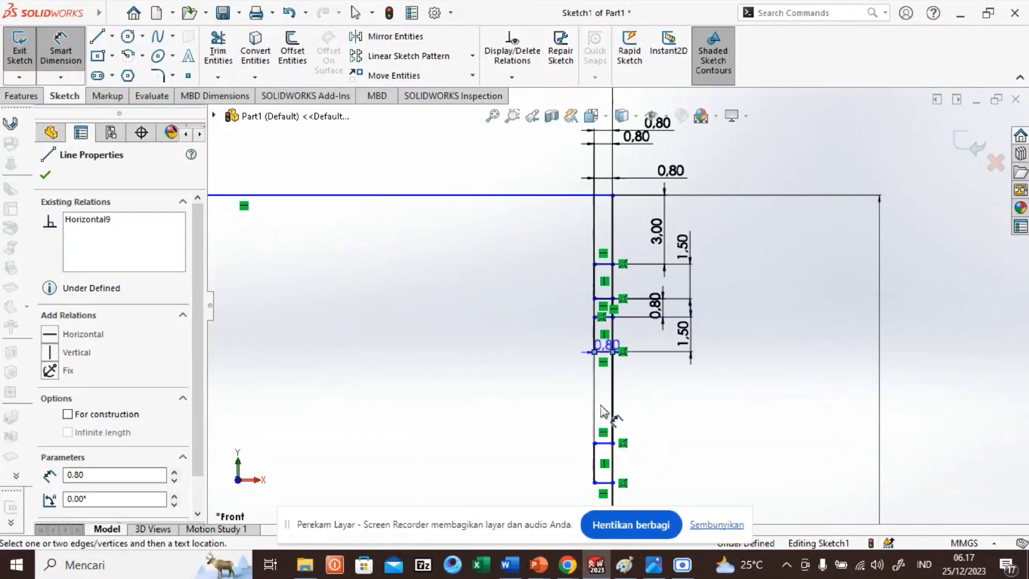
pyautogui.click(602, 443)
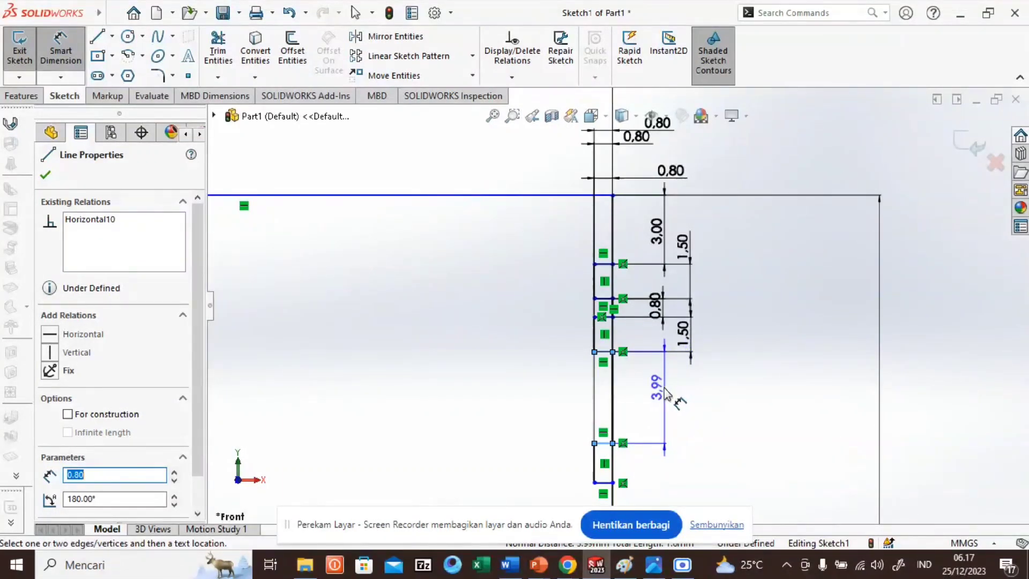
pyautogui.click(665, 394)
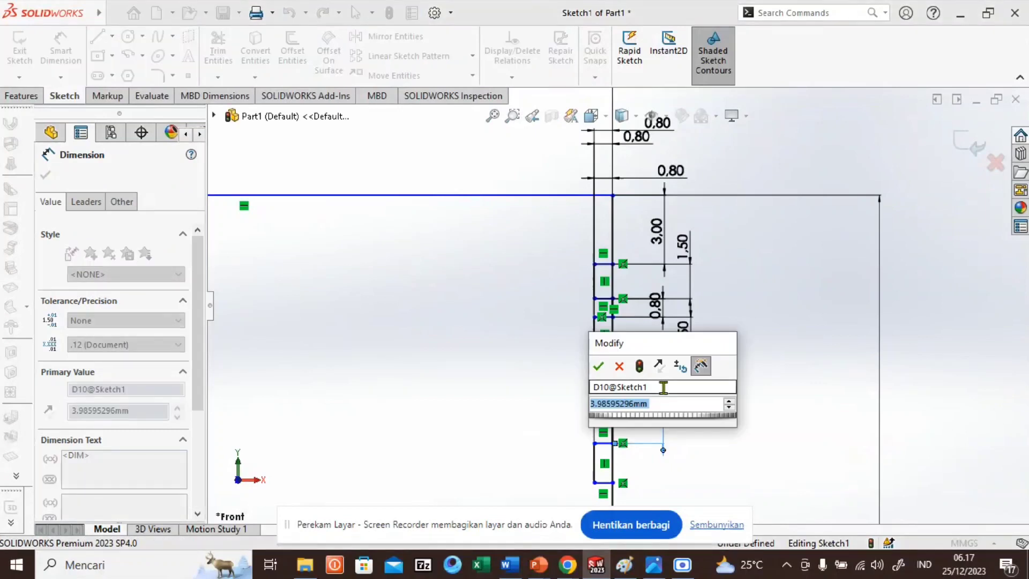
pyautogui.write('0.8')
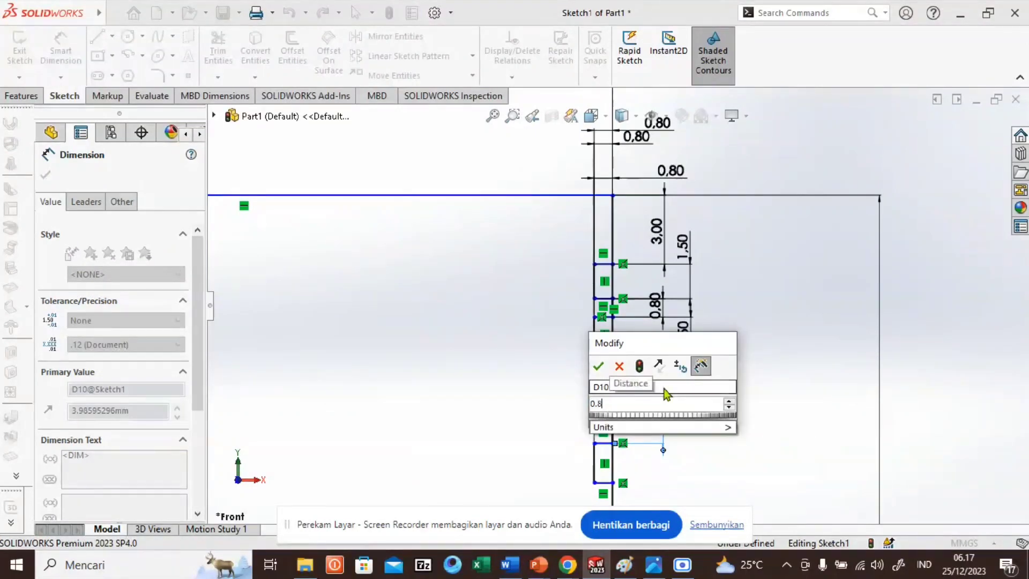
pyautogui.press('Return')
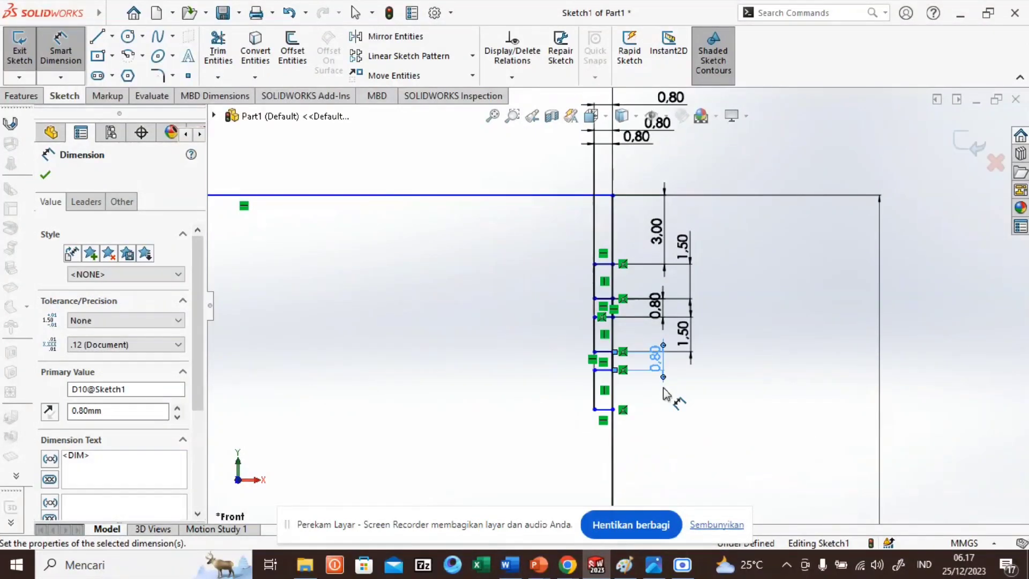
# Step: Dimension the third groove's inner vertical line to set its height to 1.5 mm
pyautogui.click(594, 390)
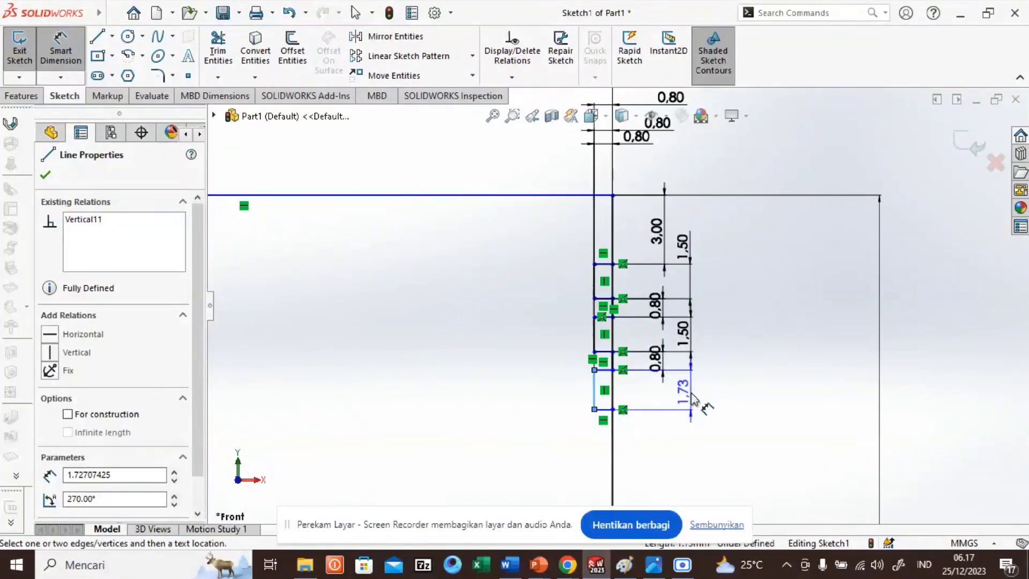
pyautogui.click(692, 399)
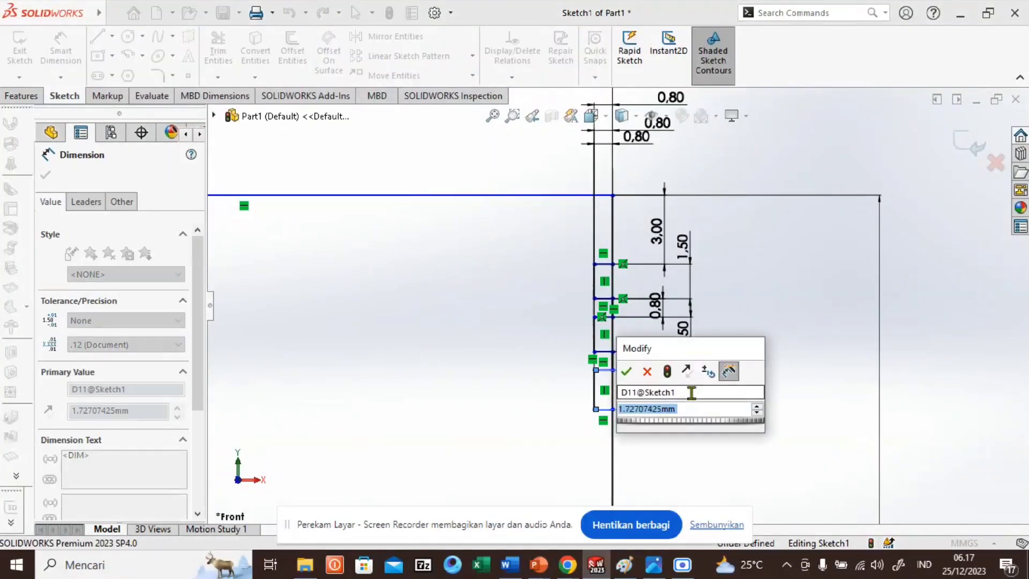
pyautogui.write('1,5')
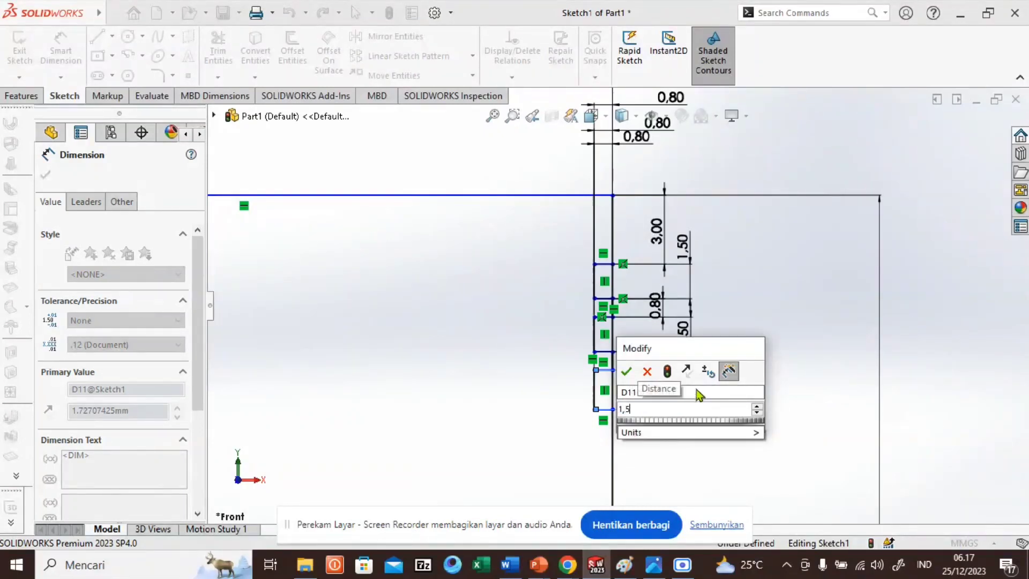
pyautogui.click(626, 370)
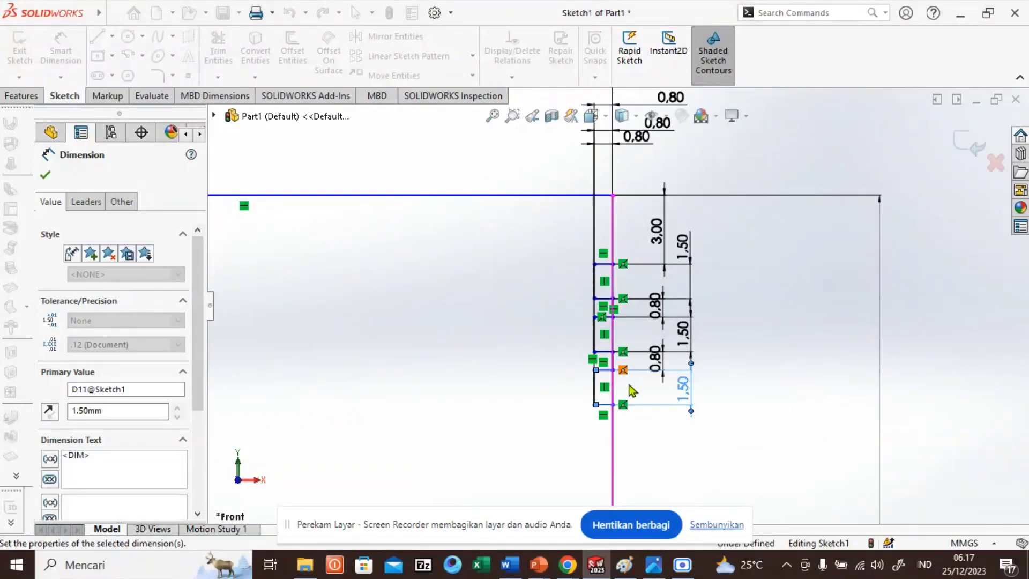
# Step: Sketch a short line slanting inward from the outer vertical below the third groove, continued by a vertical line about 28 mm long to the bottom edge
pyautogui.scroll(5, 627, 386)
pyautogui.scroll(3, 622, 391)
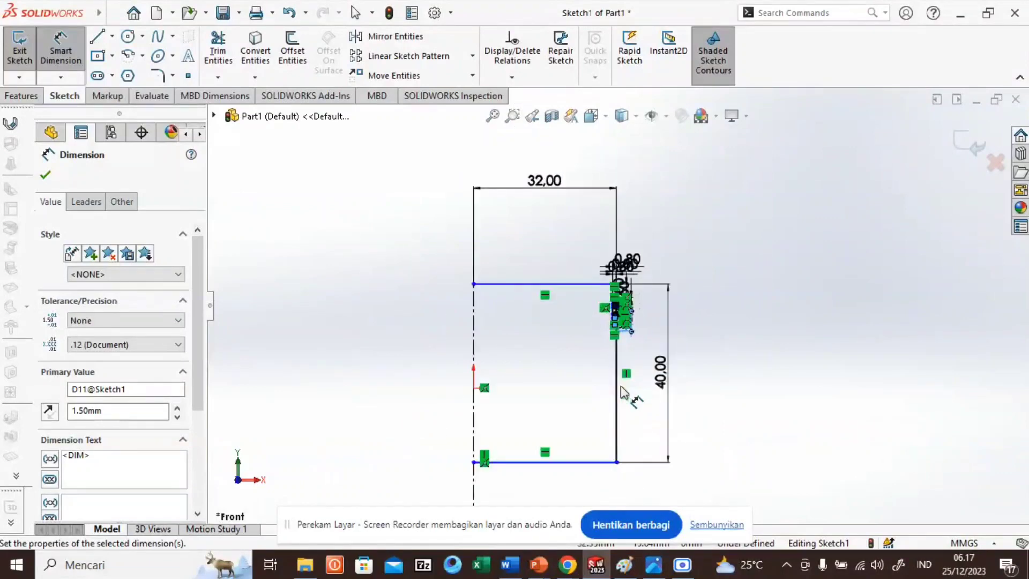
pyautogui.scroll(-3, 627, 390)
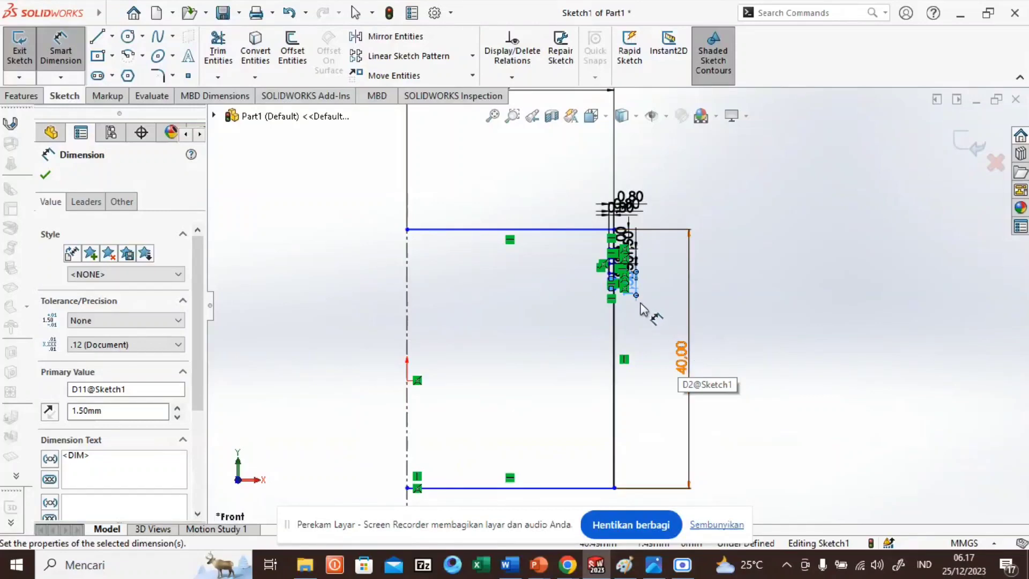
pyautogui.scroll(-3, 633, 301)
pyautogui.scroll(-3, 603, 221)
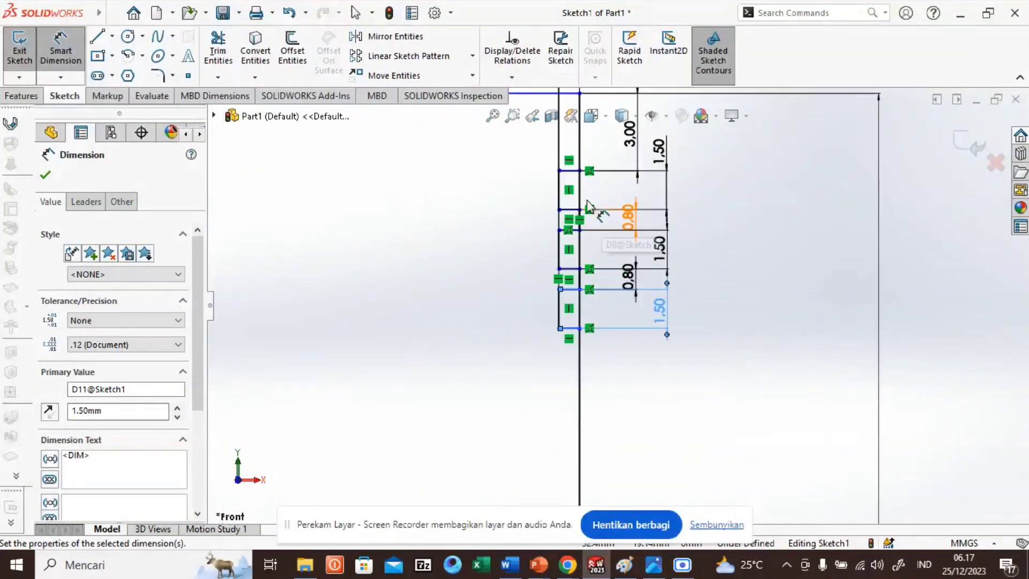
pyautogui.scroll(3, 596, 283)
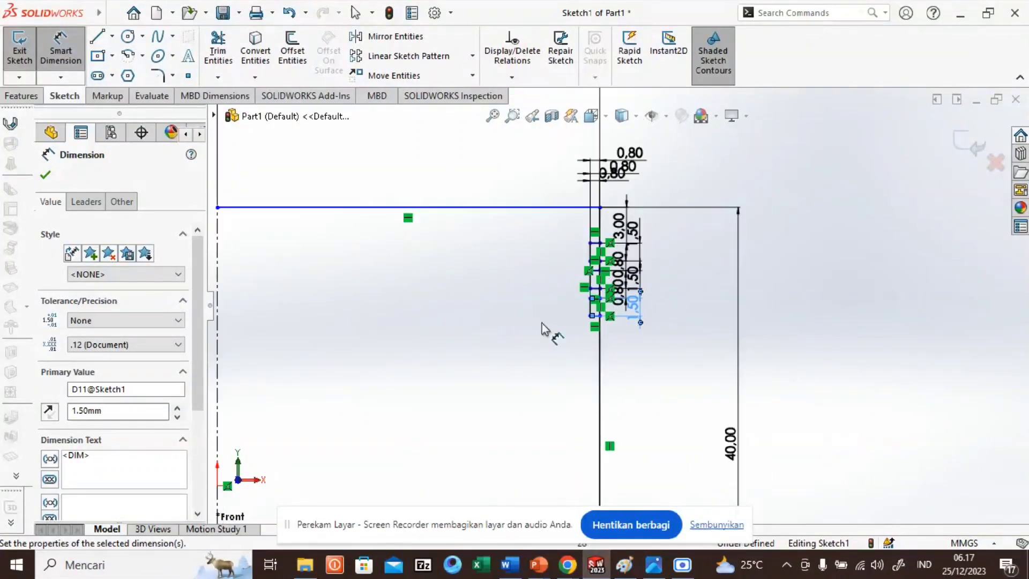
pyautogui.click(48, 174)
pyautogui.click(98, 38)
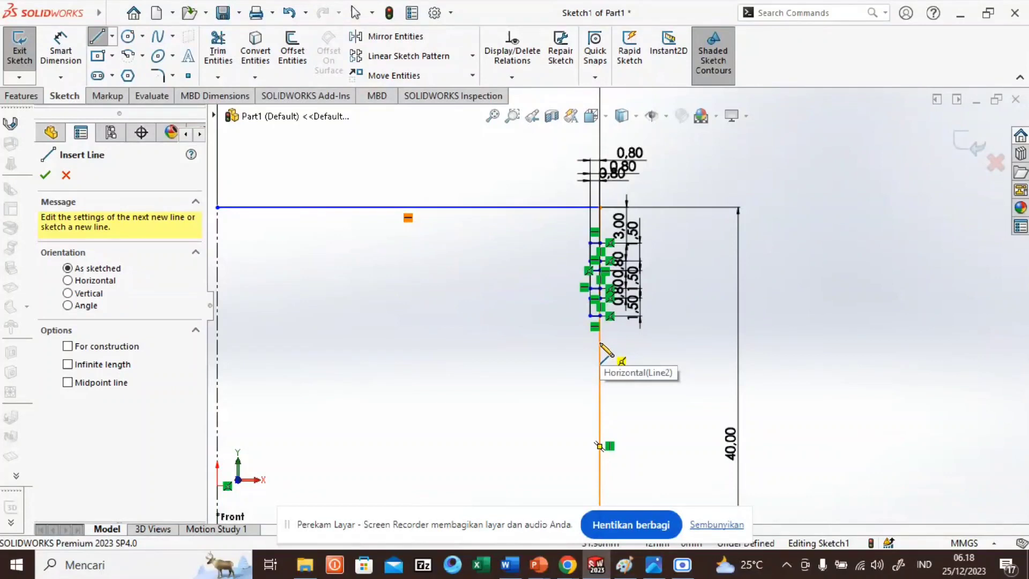
pyautogui.click(600, 346)
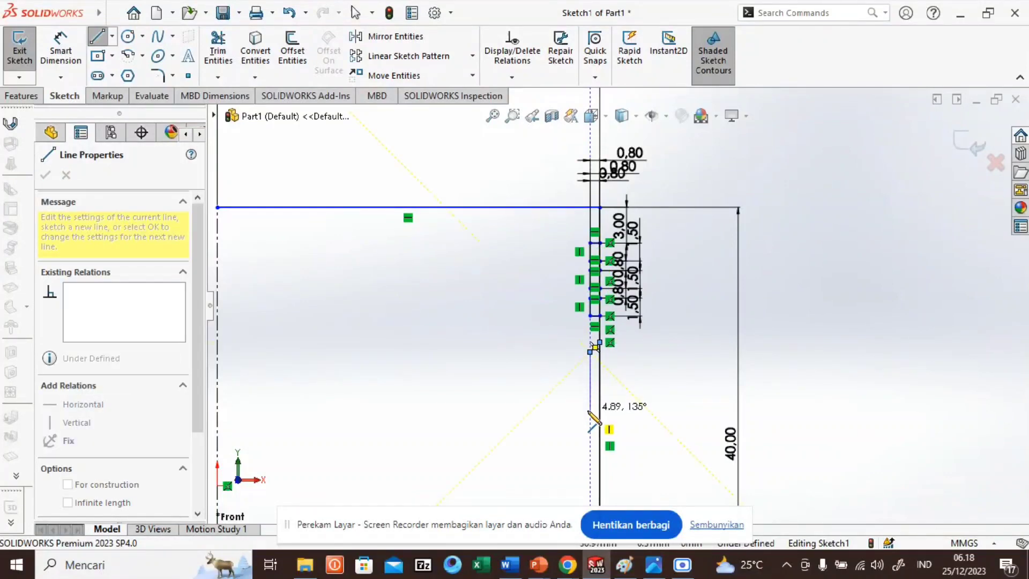
pyautogui.scroll(3, 595, 422)
pyautogui.scroll(1, 595, 423)
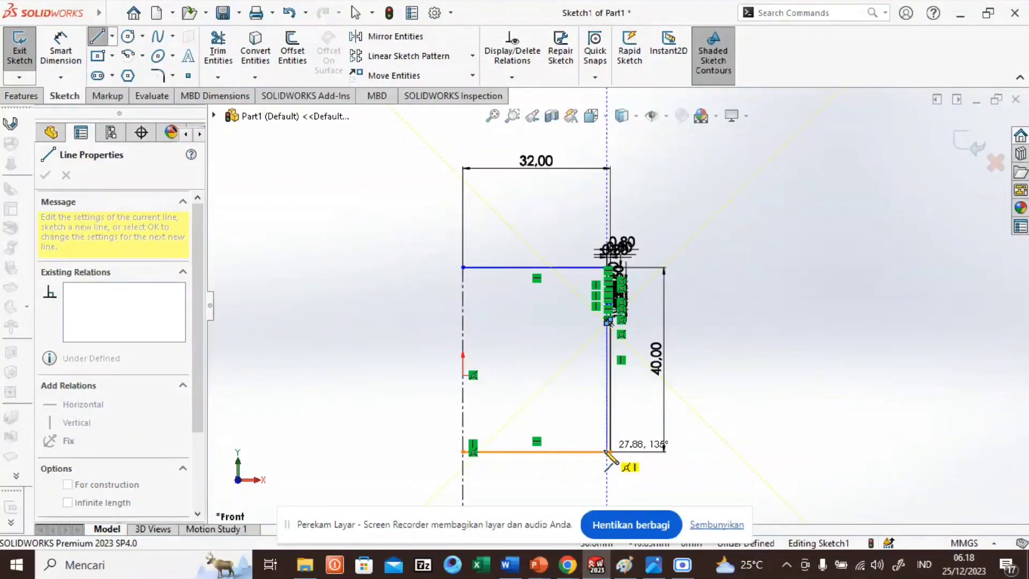
pyautogui.click(607, 451)
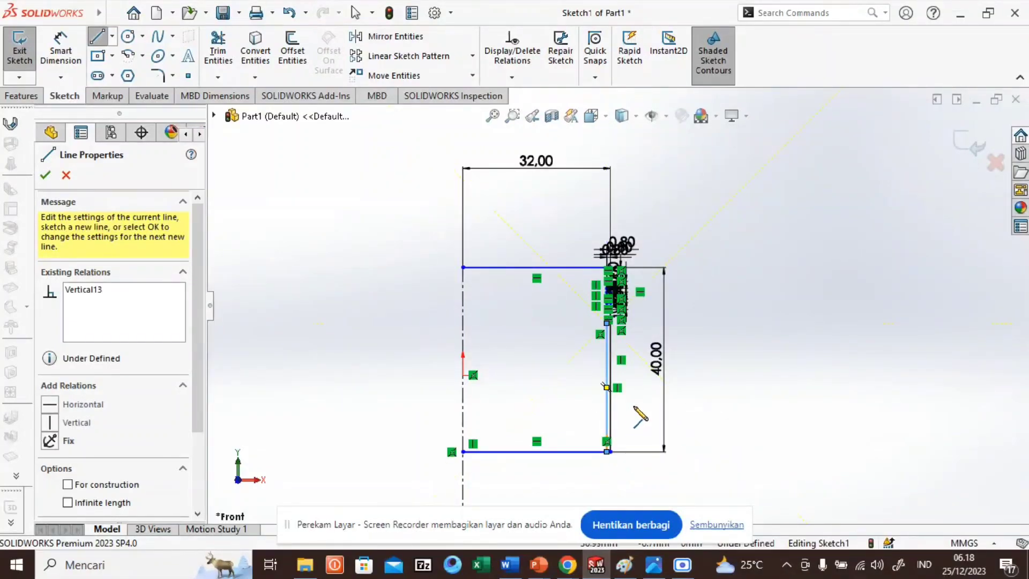
pyautogui.press('Escape')
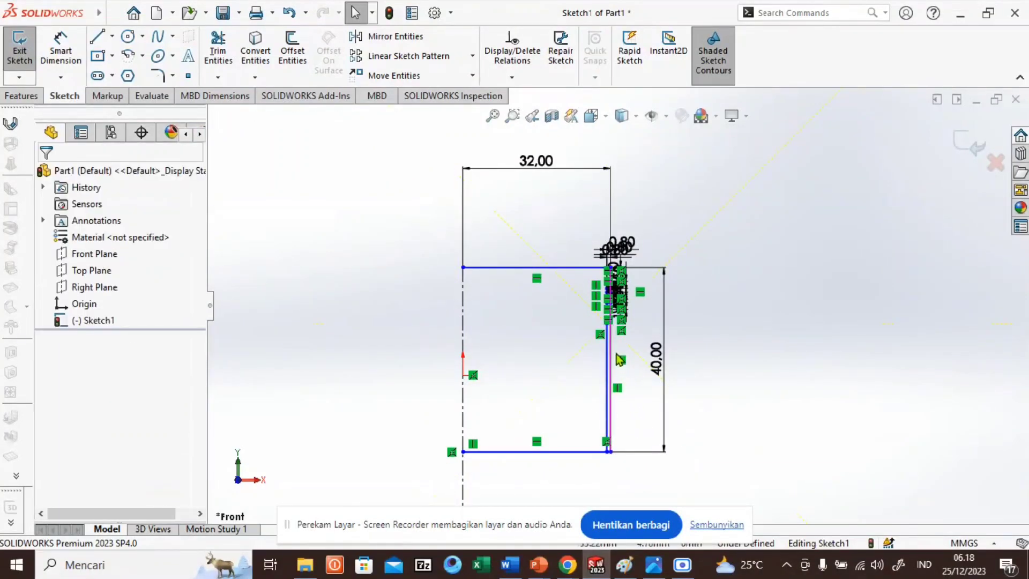
# Step: Dimension the angle between the short slanted line and the long inner vertical line below the third groove as 145°
pyautogui.scroll(-5, 620, 359)
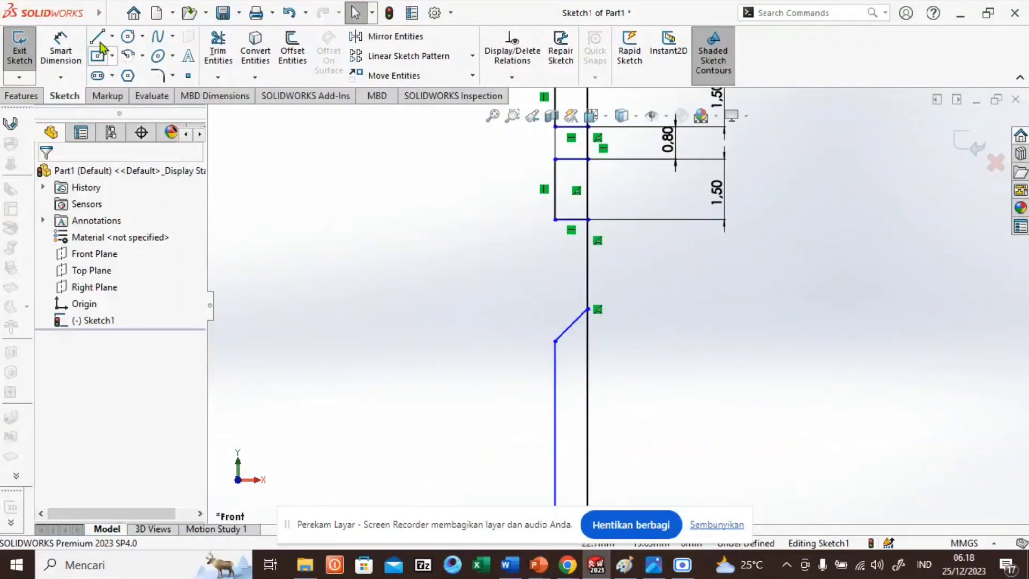
pyautogui.click(61, 49)
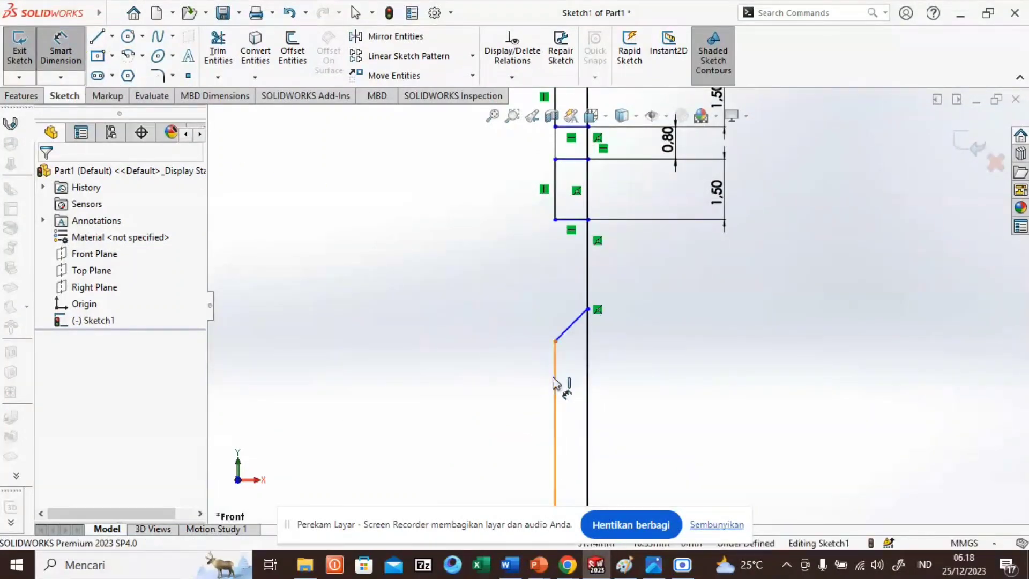
pyautogui.click(555, 382)
pyautogui.click(566, 328)
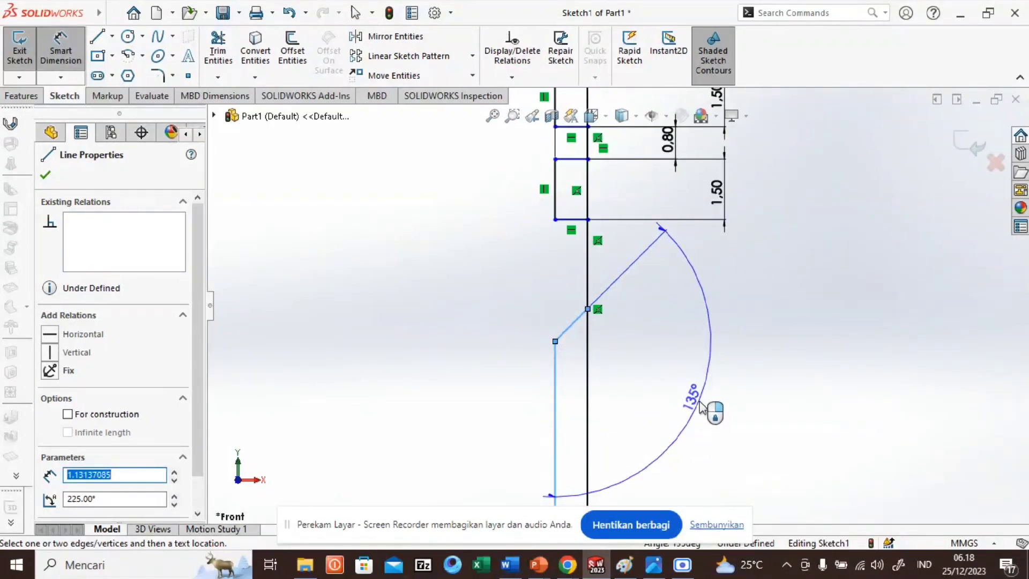
pyautogui.click(698, 406)
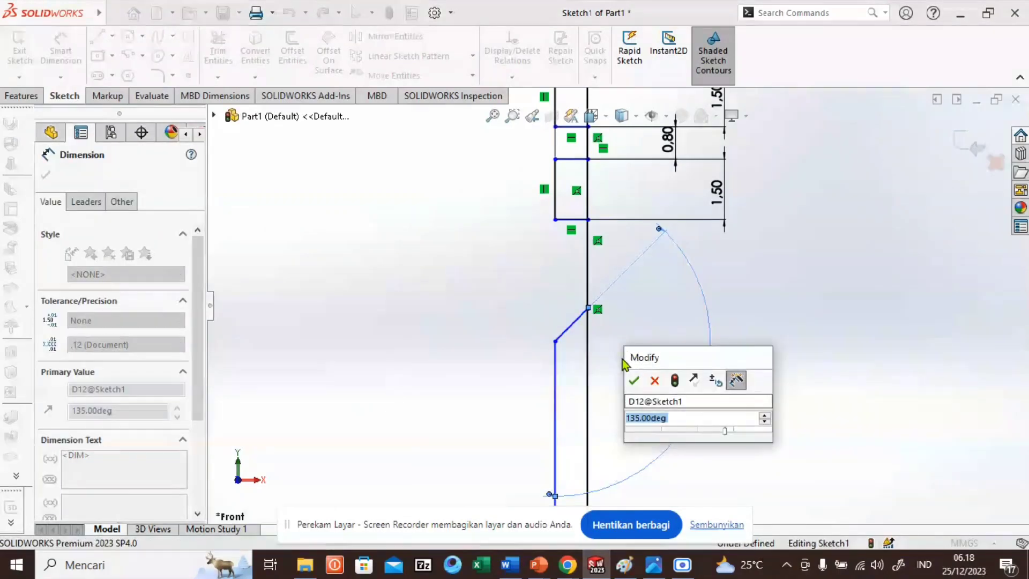
pyautogui.write('145')
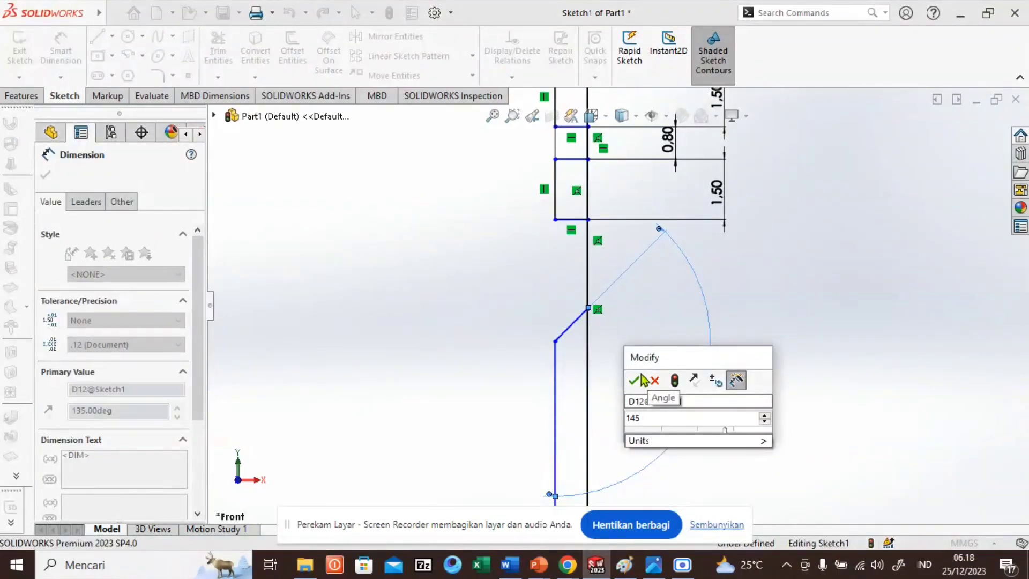
pyautogui.click(636, 381)
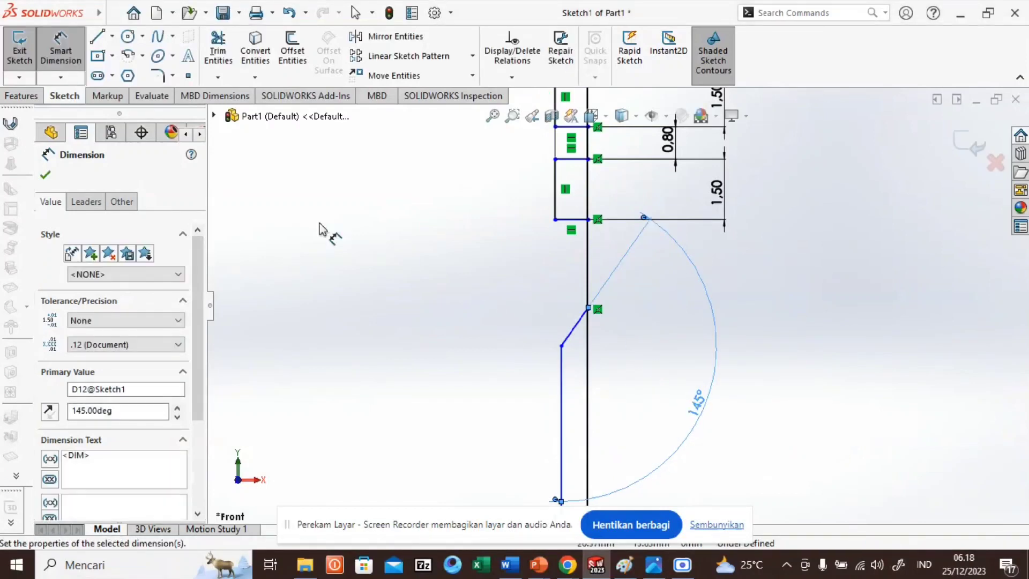
pyautogui.click(46, 177)
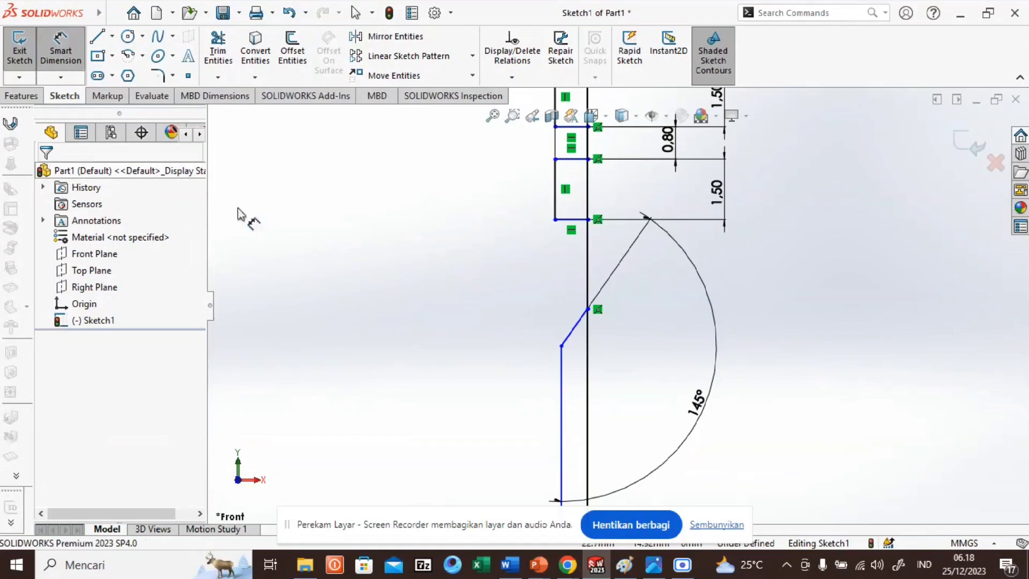
# Step: Dimension the vertical distance from the third groove's lower edge to the slanted line's upper endpoint as 3 mm
pyautogui.click(588, 309)
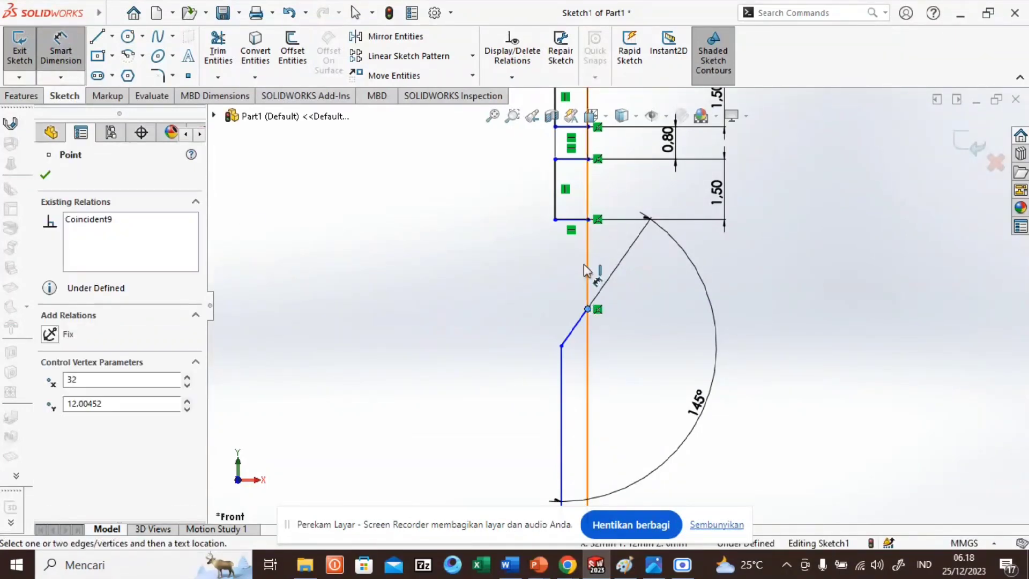
pyautogui.click(588, 220)
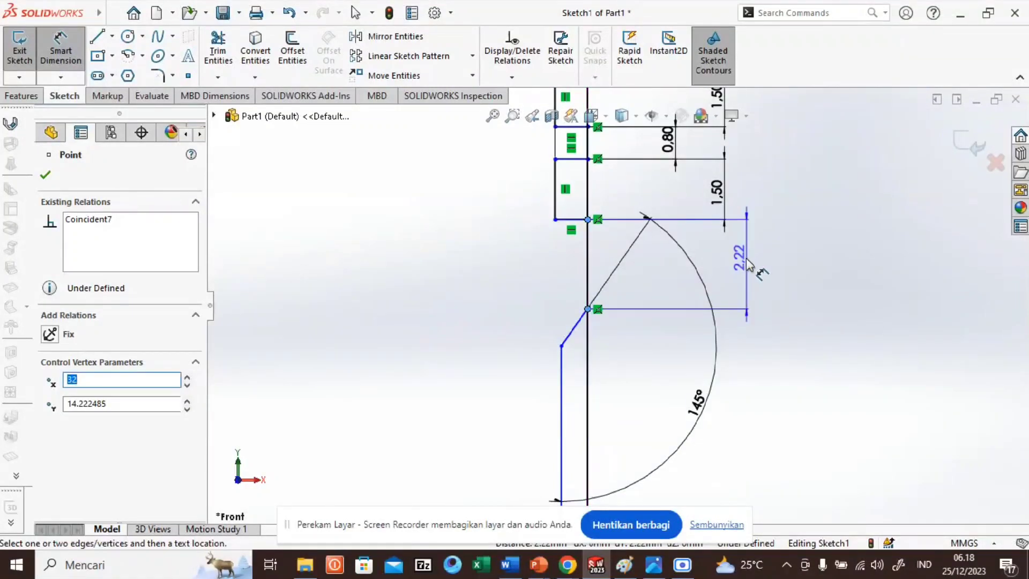
pyautogui.click(744, 261)
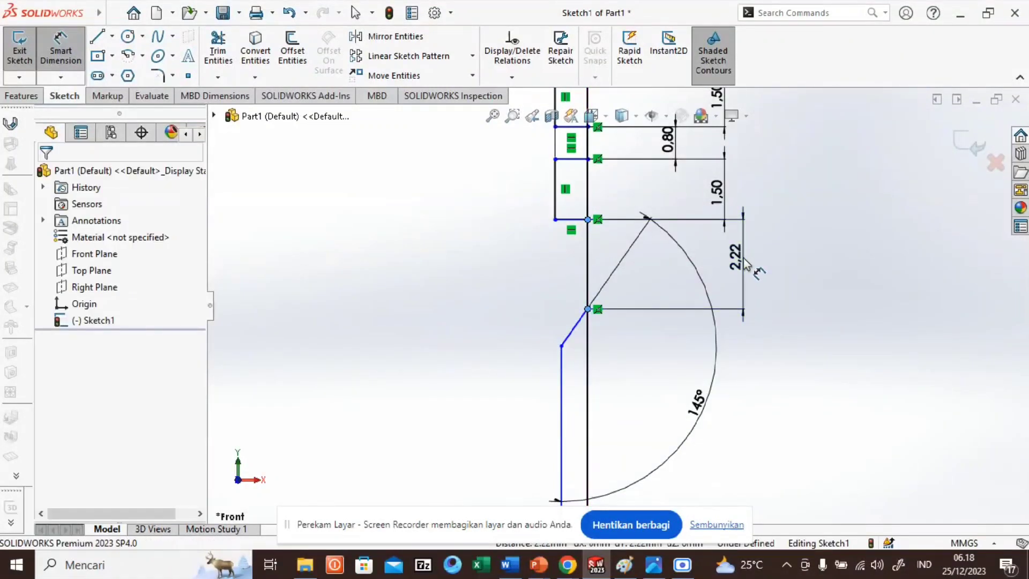
pyautogui.write('3')
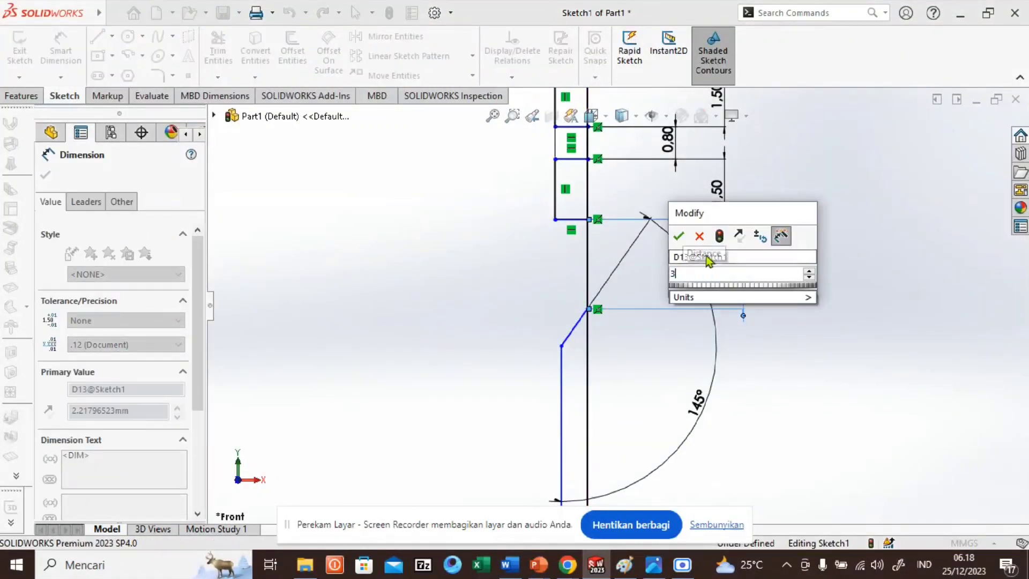
pyautogui.click(678, 236)
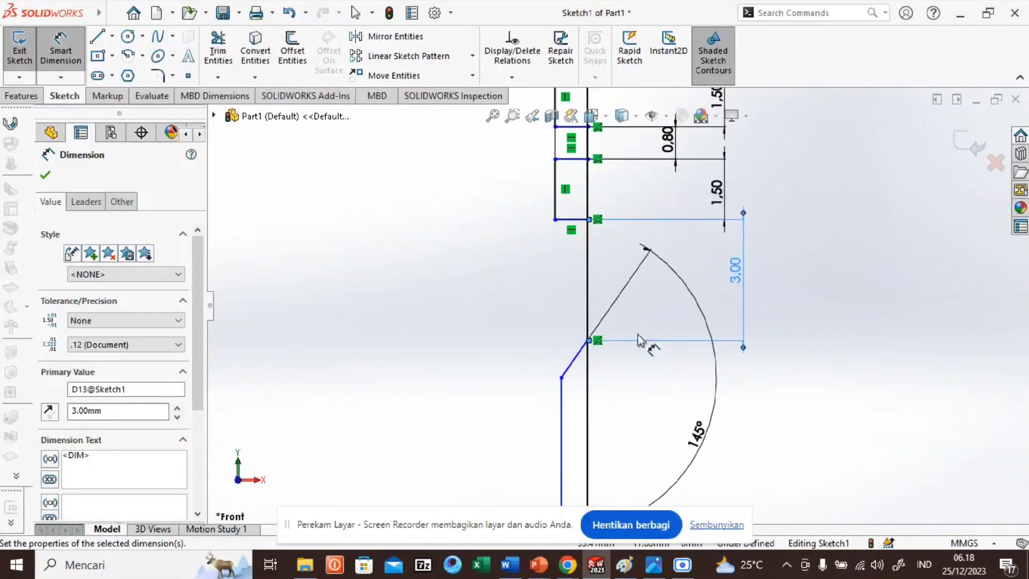
# Step: Dimension the gap between the skirt's inner vertical line and the outer vertical line as 0.5 mm, then finish dimensioning
pyautogui.scroll(5, 600, 386)
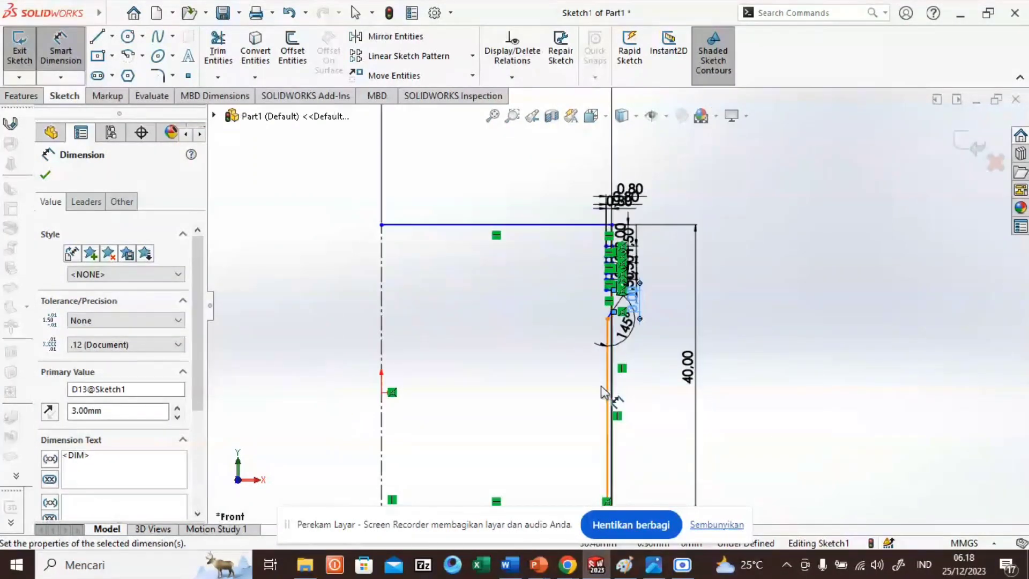
pyautogui.scroll(3, 614, 470)
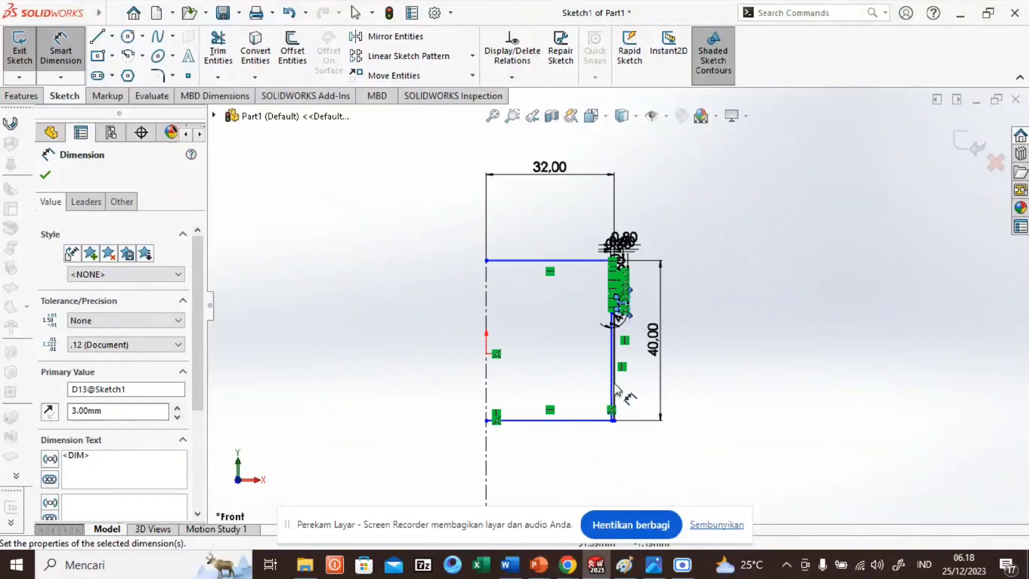
pyautogui.scroll(-3, 616, 401)
pyautogui.scroll(-5, 619, 429)
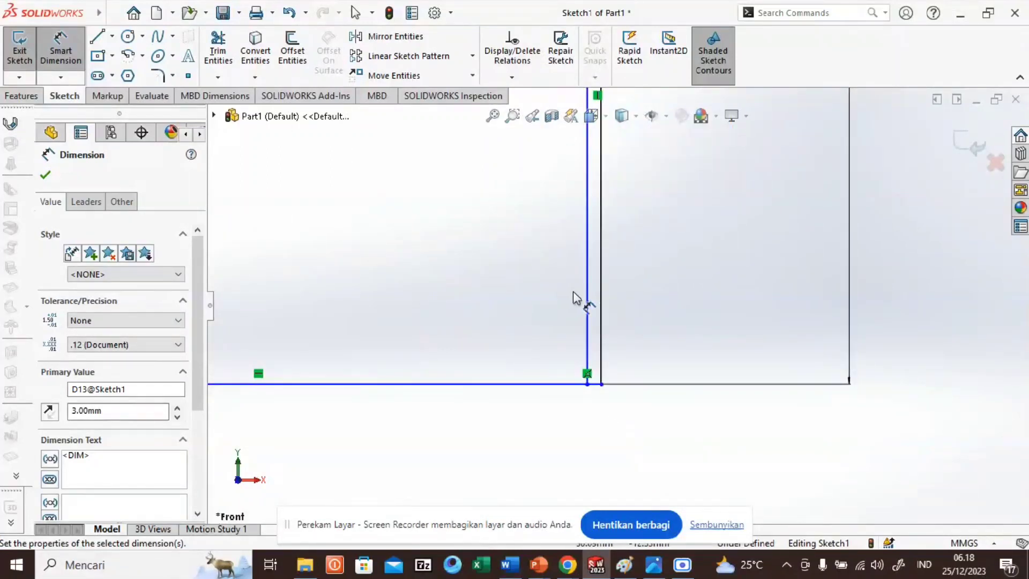
pyautogui.click(588, 296)
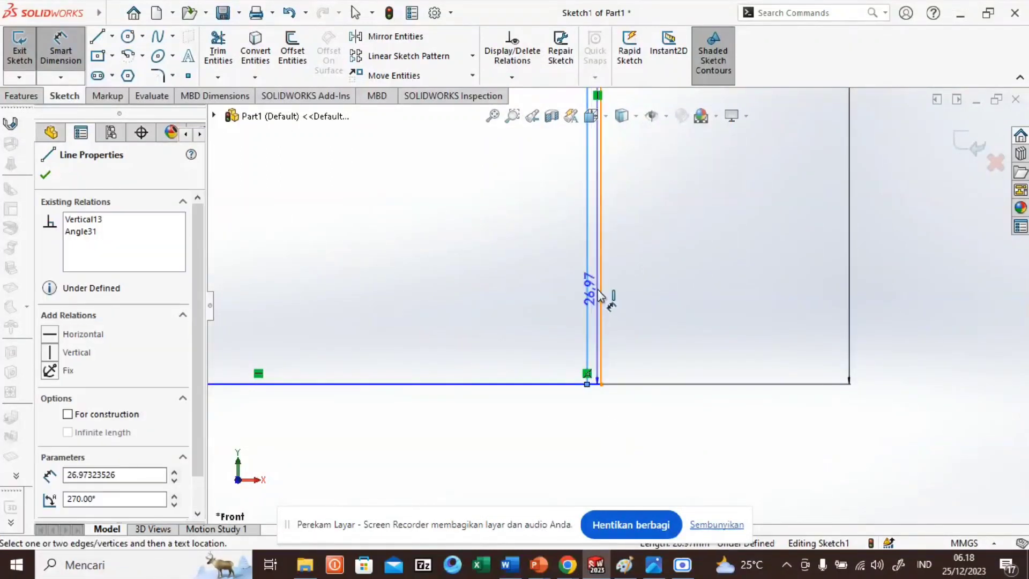
pyautogui.click(599, 328)
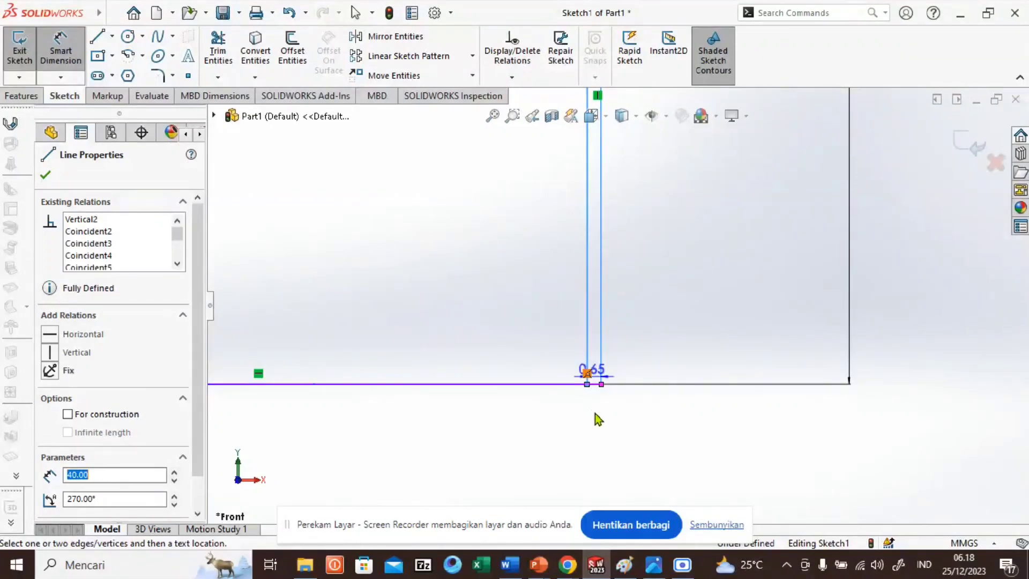
pyautogui.click(627, 410)
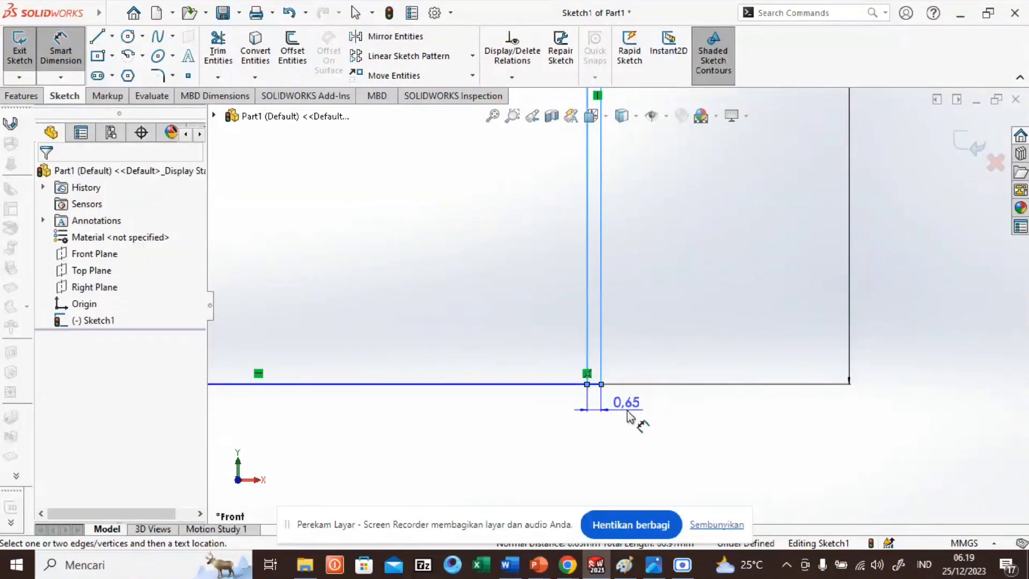
pyautogui.write('0')
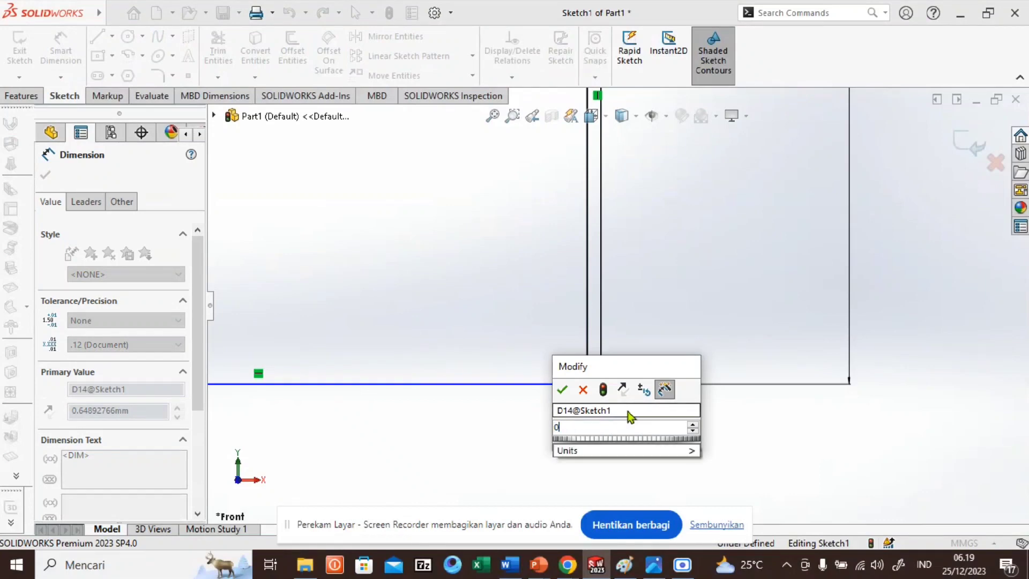
pyautogui.write('.65')
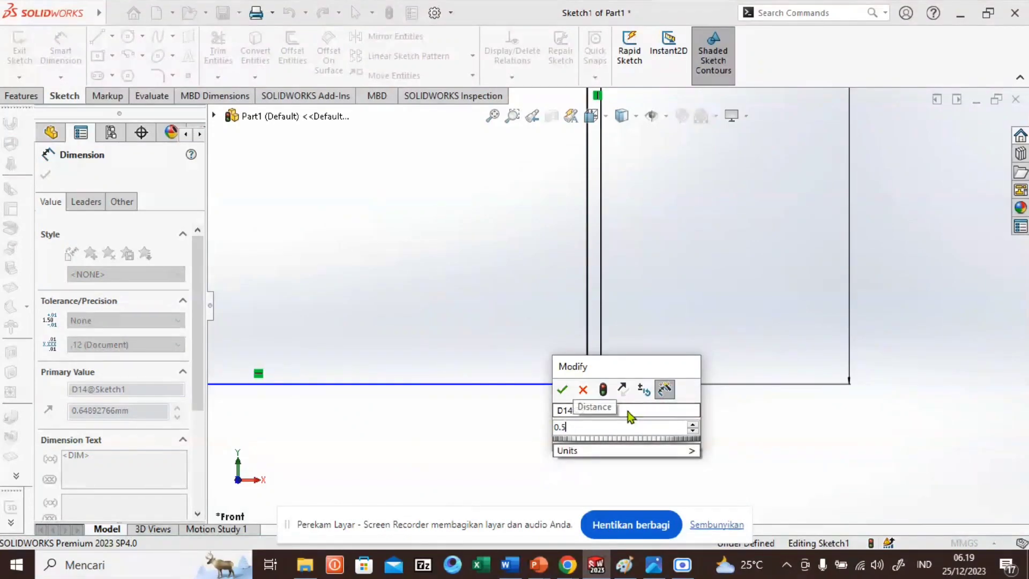
pyautogui.click(562, 389)
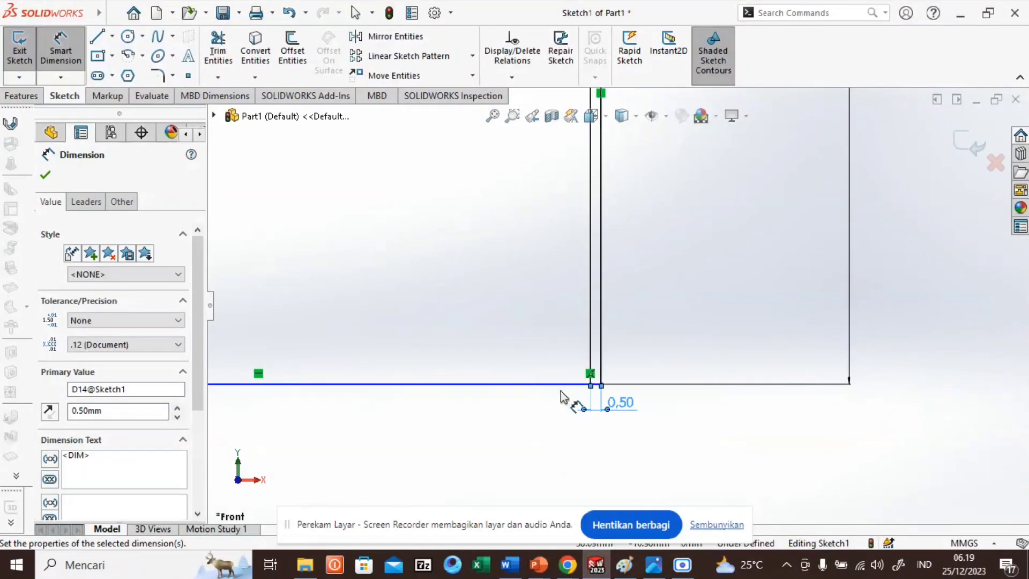
pyautogui.scroll(5, 593, 239)
pyautogui.scroll(4, 594, 242)
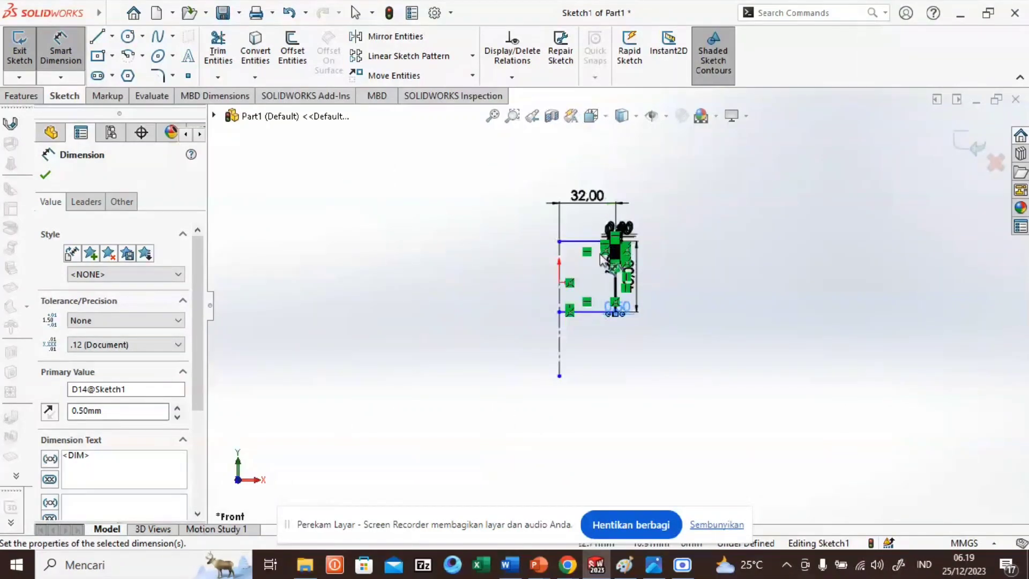
pyautogui.scroll(-5, 601, 263)
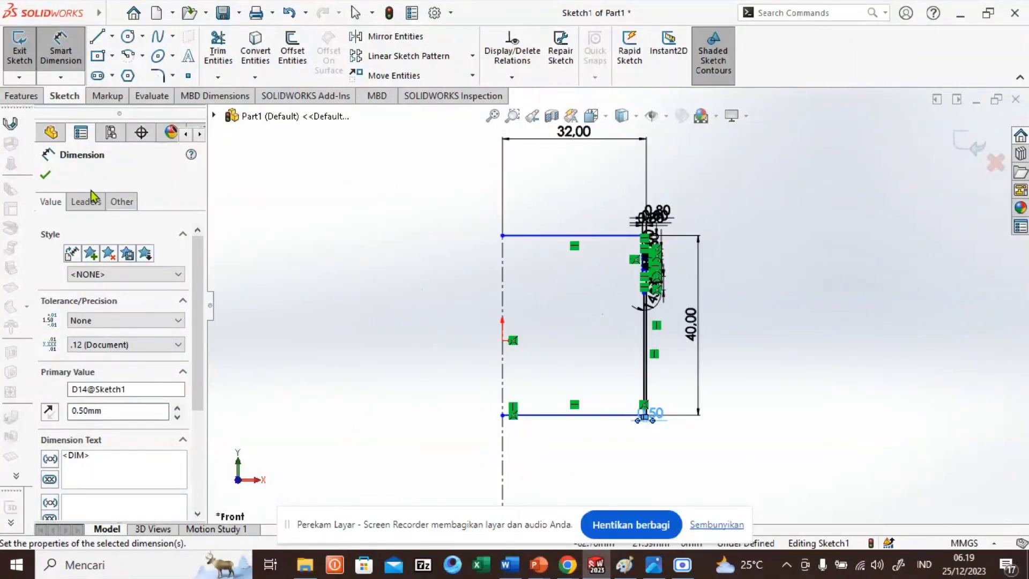
pyautogui.click(46, 175)
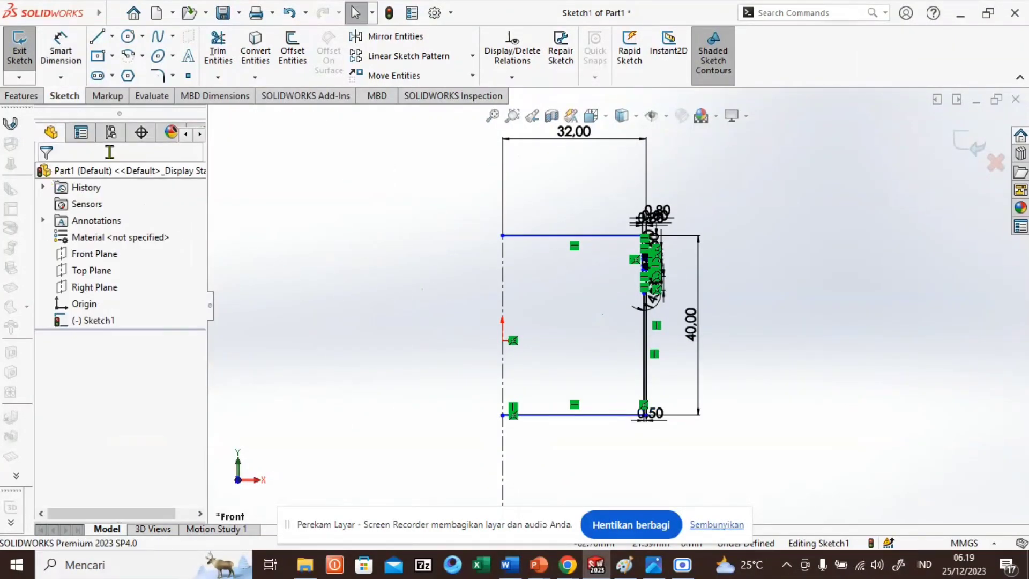
# Step: Power-trim the centerline segment between the profile's upper and lower horizontal edges
pyautogui.click(225, 50)
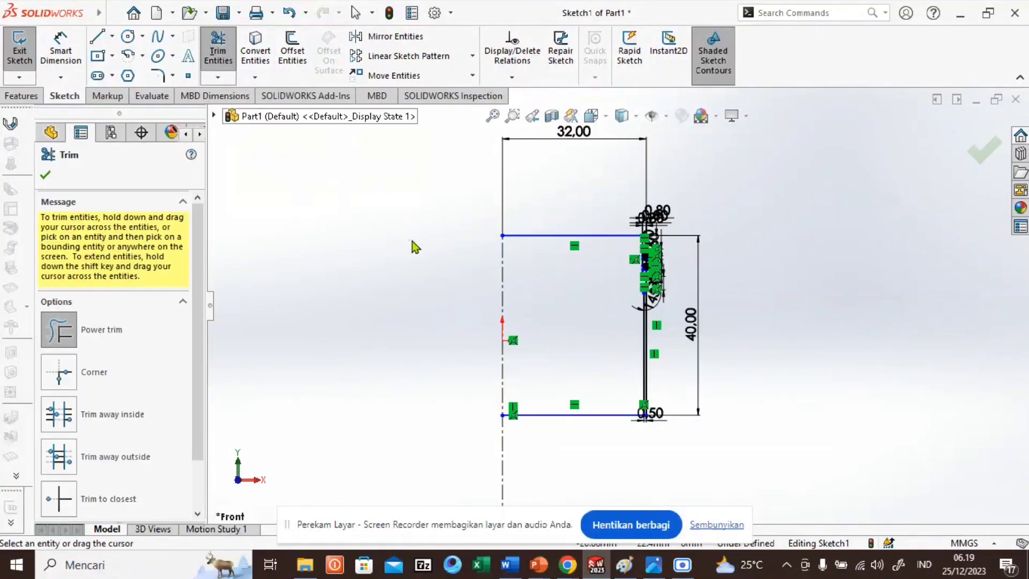
pyautogui.moveTo(465, 264)
pyautogui.mouseDown()
pyautogui.moveTo(535, 285)
pyautogui.moveTo(464, 393)
pyautogui.mouseUp()
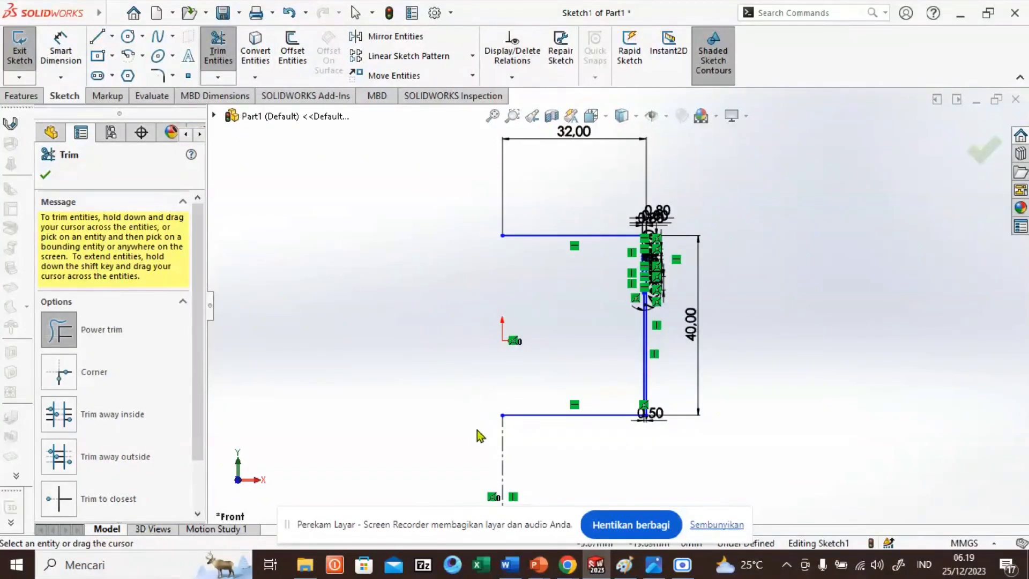
# Step: Trim the outer vertical line across the ring groove openings and below the start of the slanted line
pyautogui.scroll(-4, 658, 256)
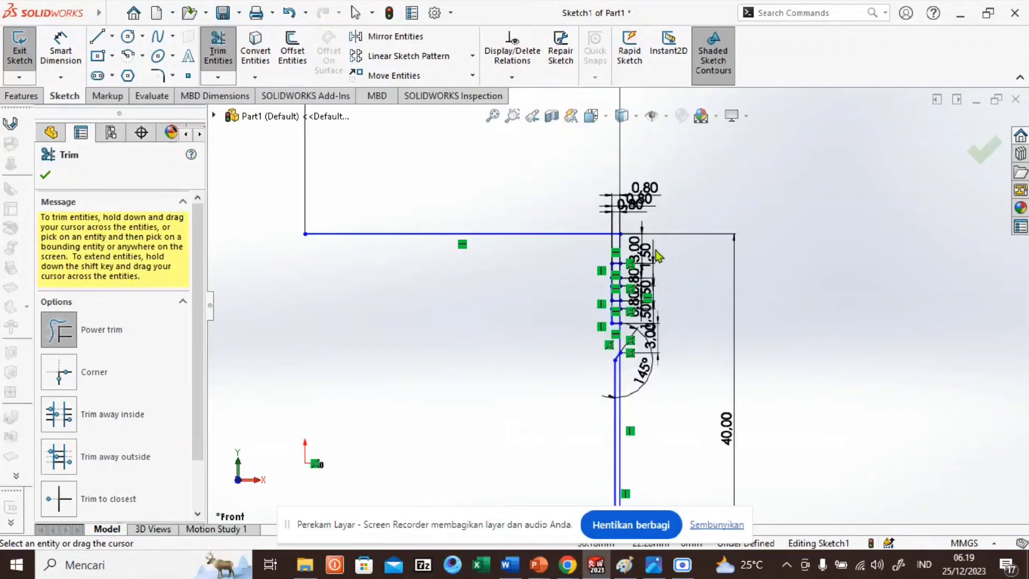
pyautogui.scroll(-5, 658, 256)
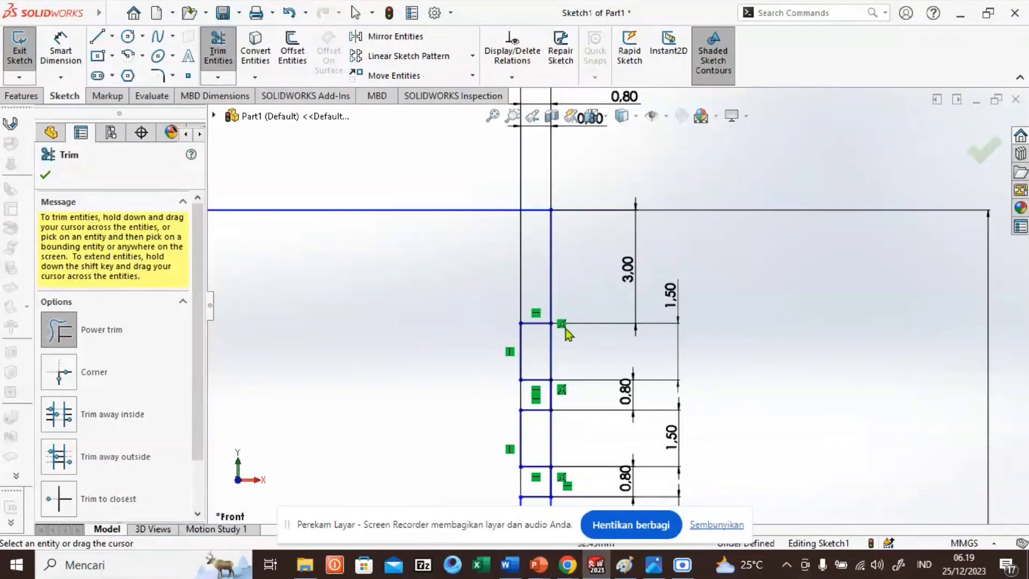
pyautogui.moveTo(551, 353); pyautogui.dragTo(537, 358)
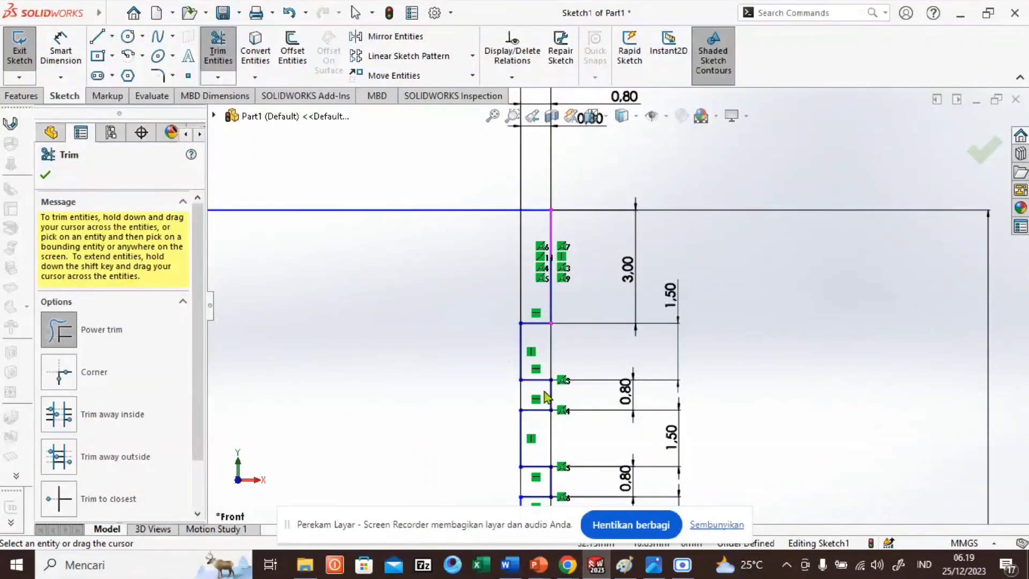
pyautogui.moveTo(577, 396); pyautogui.dragTo(542, 396)
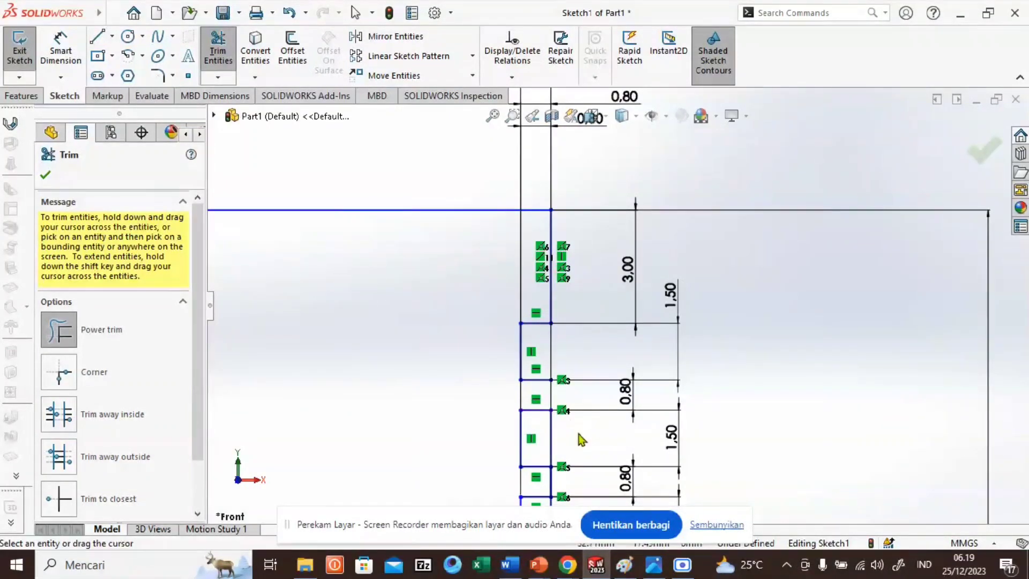
pyautogui.moveTo(578, 433); pyautogui.dragTo(539, 437)
pyautogui.scroll(-4, 557, 445)
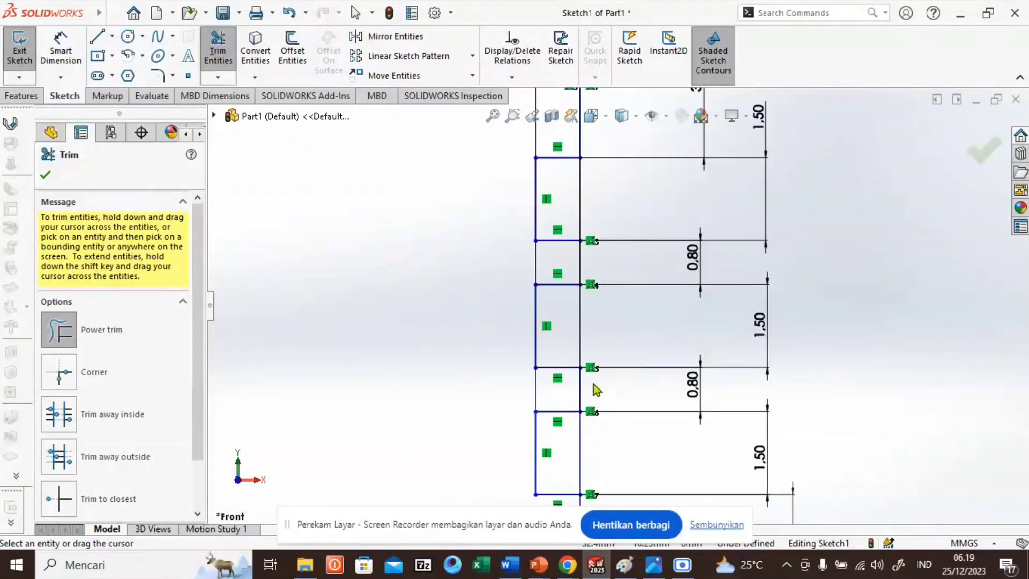
pyautogui.moveTo(594, 390); pyautogui.dragTo(567, 395)
pyautogui.scroll(5, 570, 460)
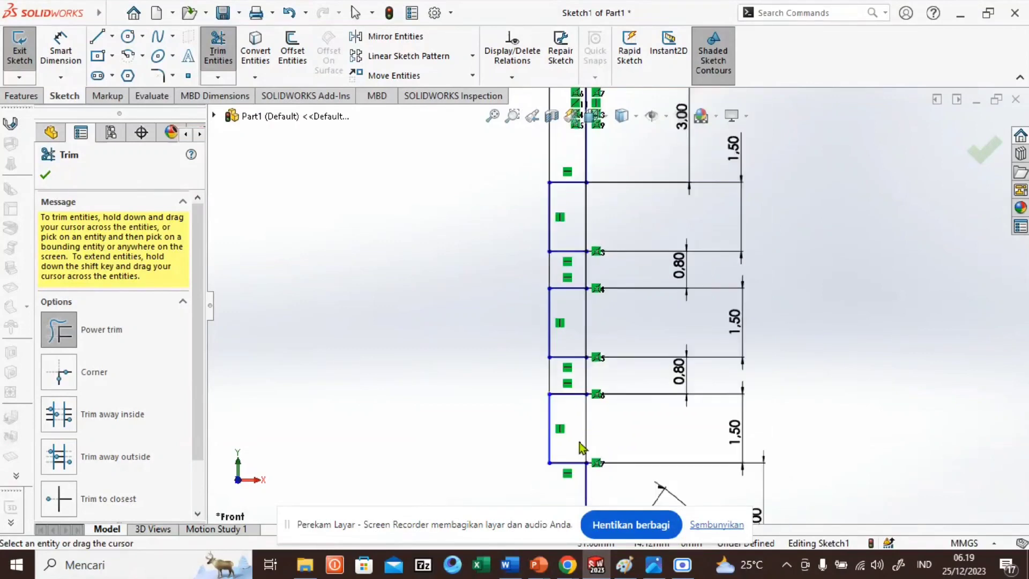
pyautogui.scroll(-1, 605, 415)
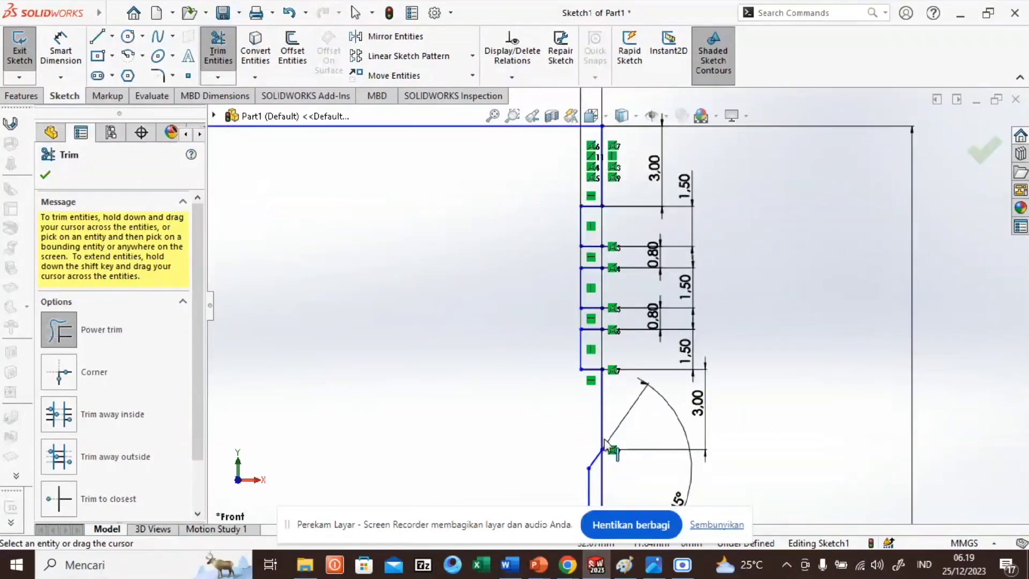
pyautogui.scroll(4, 606, 440)
pyautogui.scroll(-3, 620, 427)
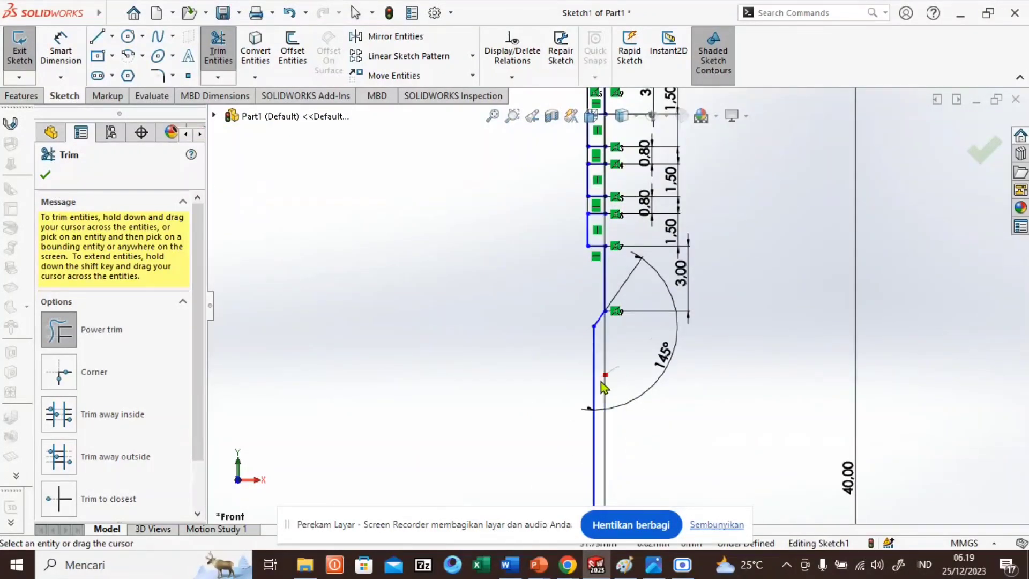
pyautogui.scroll(5, 618, 332)
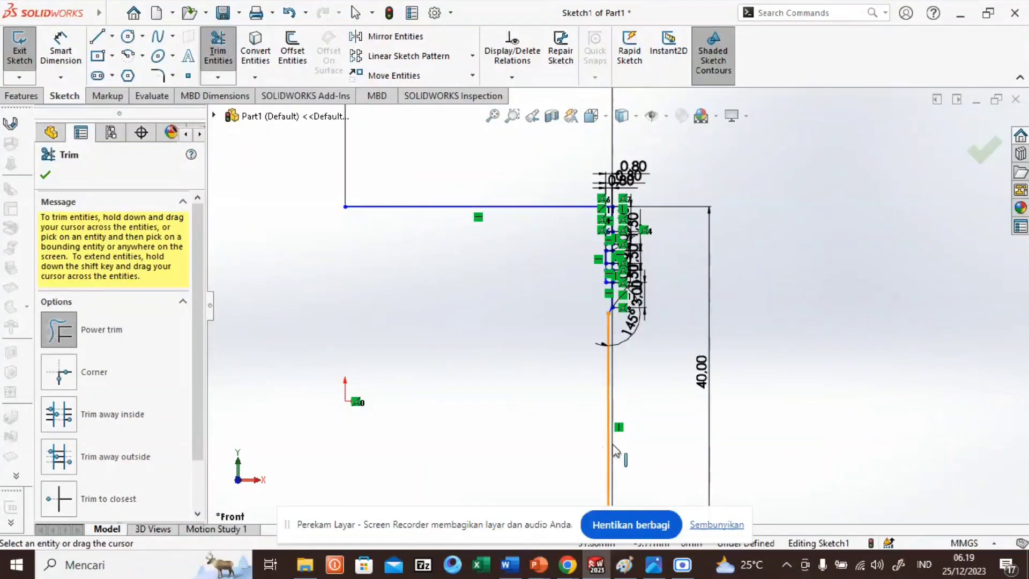
# Step: Trim the short overhang of the lower horizontal edge beyond the skirt's inner vertical line, then finish trimming
pyautogui.scroll(4, 616, 442)
pyautogui.scroll(-6, 618, 366)
pyautogui.scroll(-4, 617, 364)
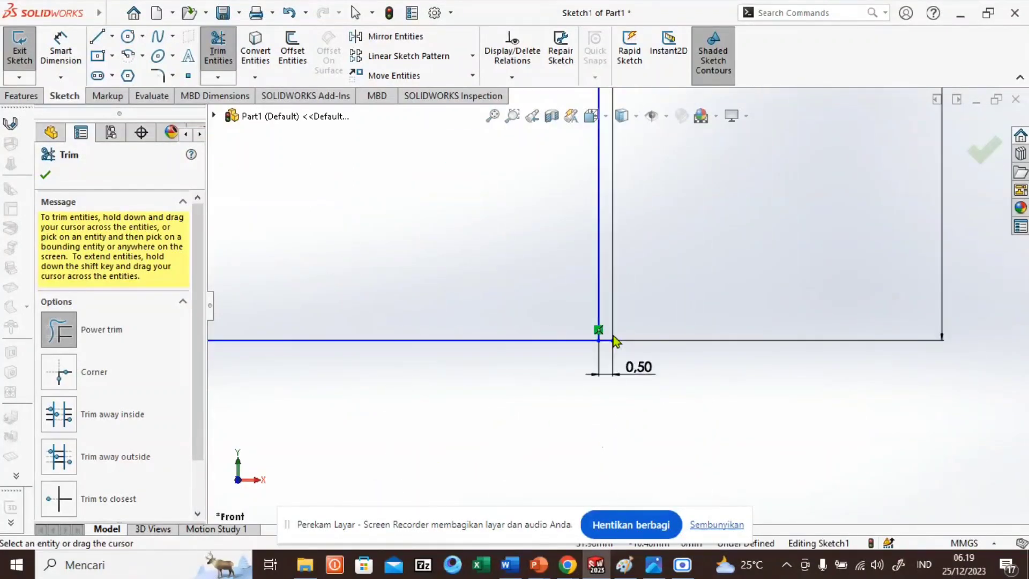
pyautogui.moveTo(599, 351); pyautogui.dragTo(602, 365)
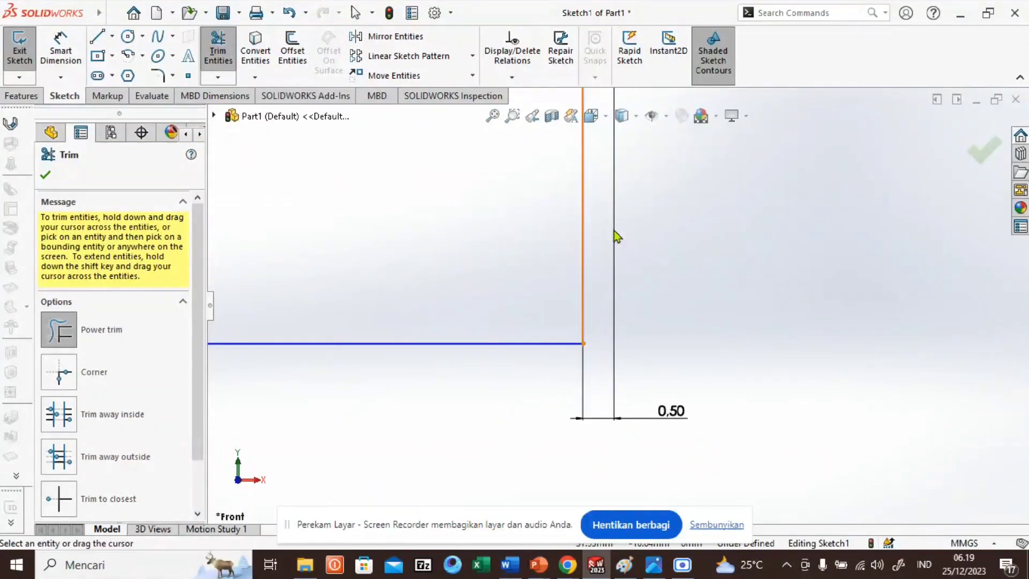
pyautogui.scroll(6, 613, 231)
pyautogui.scroll(5, 621, 220)
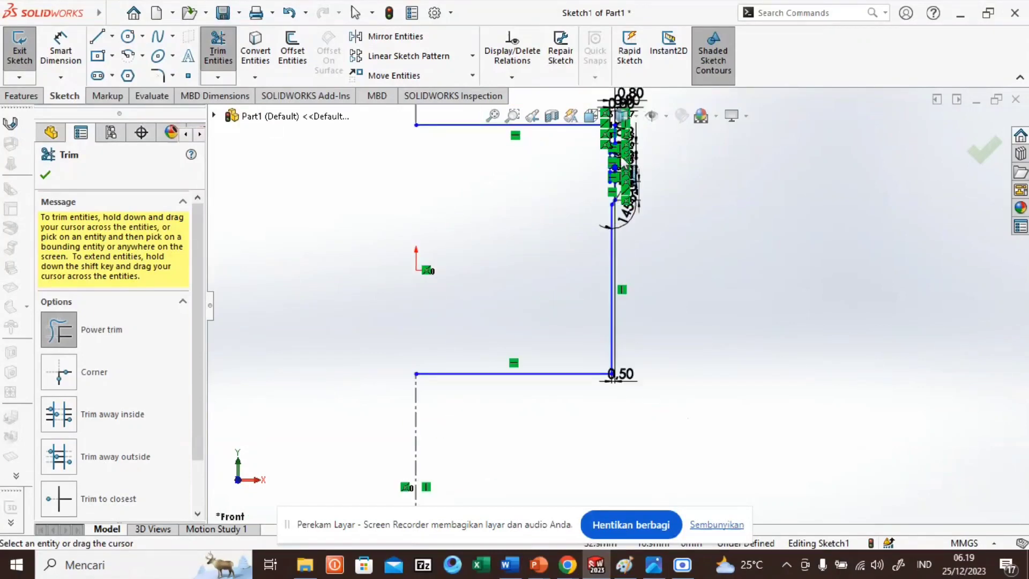
pyautogui.scroll(-2, 608, 182)
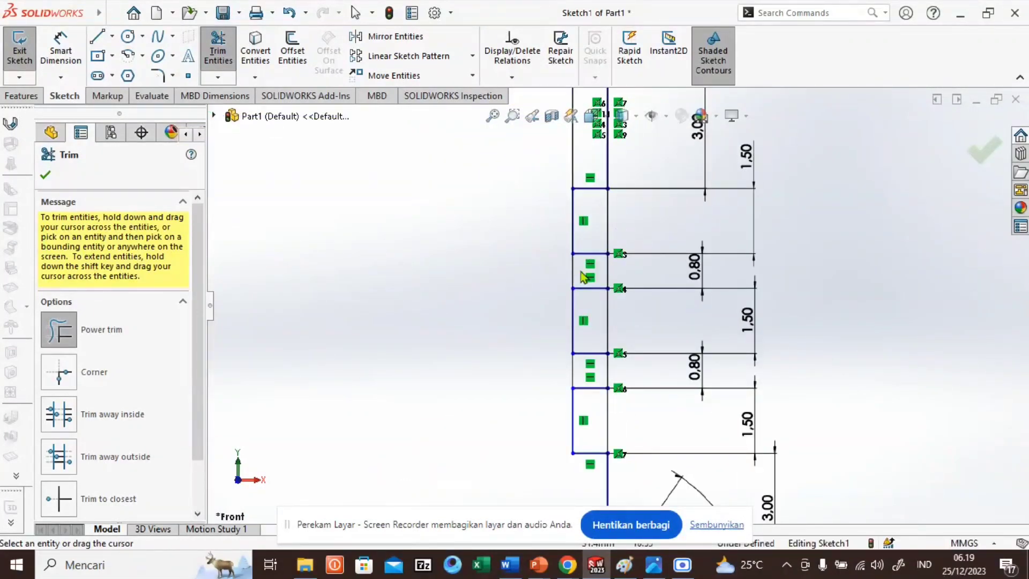
pyautogui.click(45, 175)
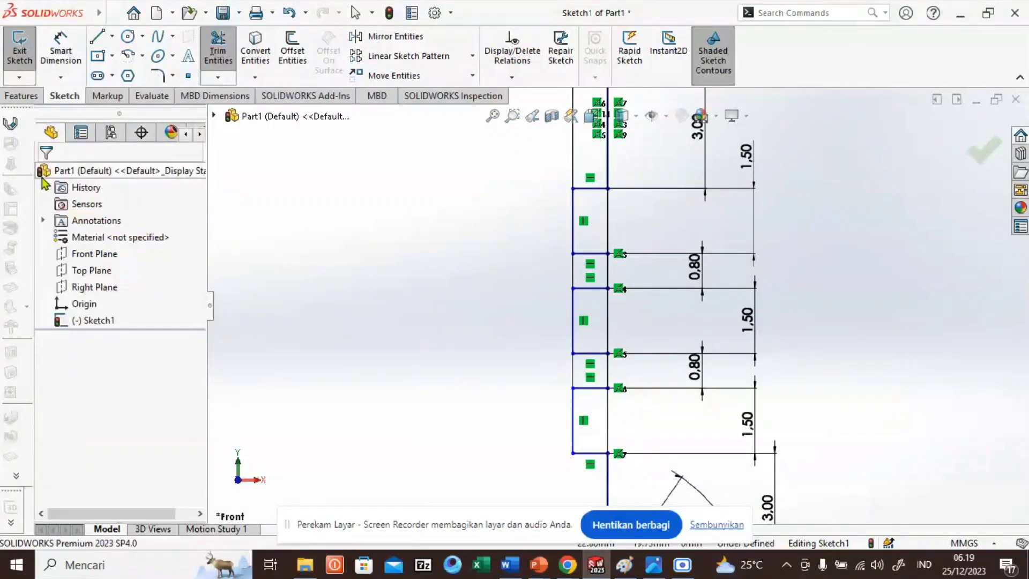
# Step: Draw vertical lines closing the outer edge between the first and second grooves and between the second and third grooves
pyautogui.click(95, 39)
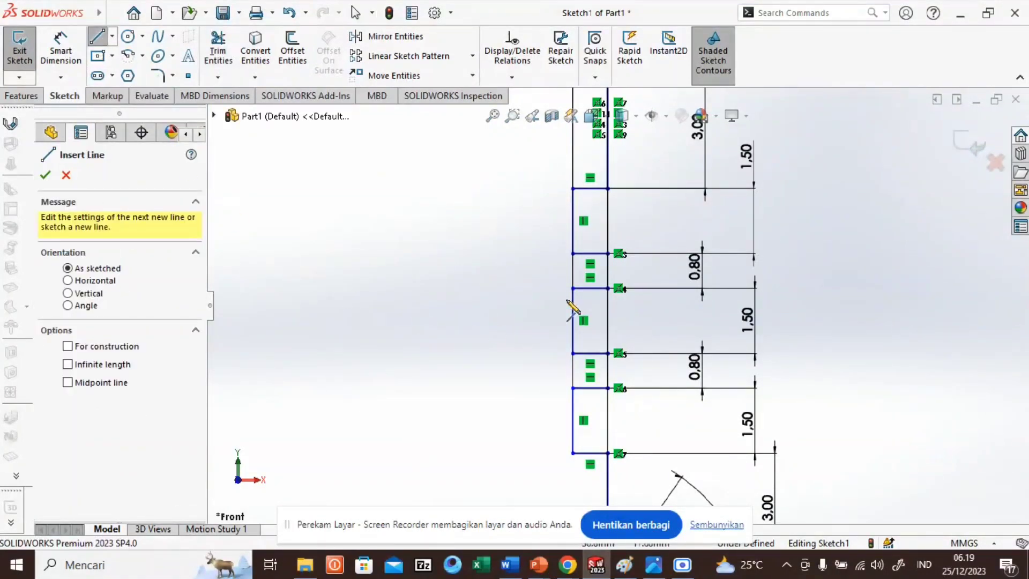
pyautogui.scroll(1, 632, 247)
pyautogui.scroll(-1, 624, 236)
pyautogui.scroll(1, 625, 257)
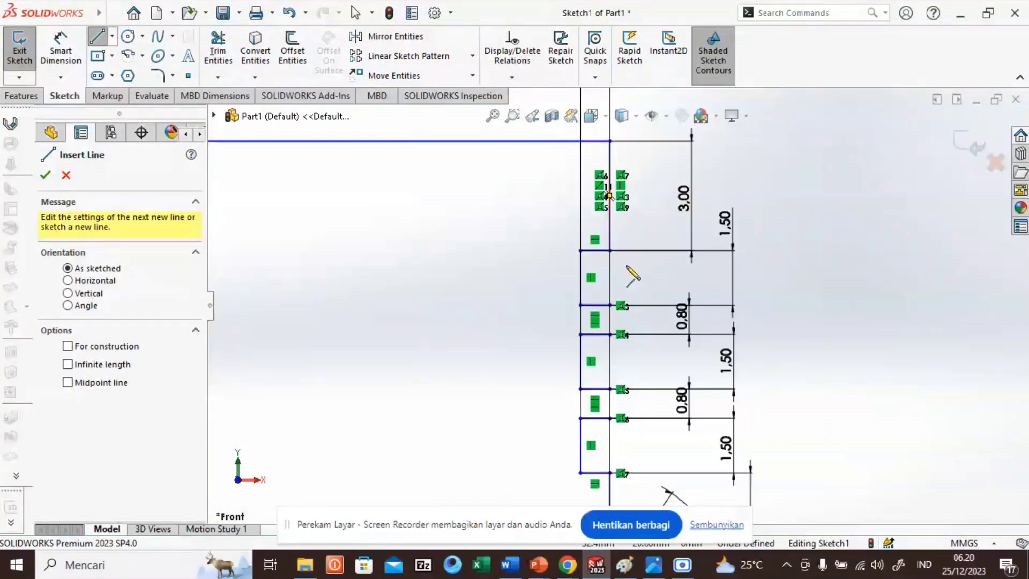
pyautogui.click(609, 305)
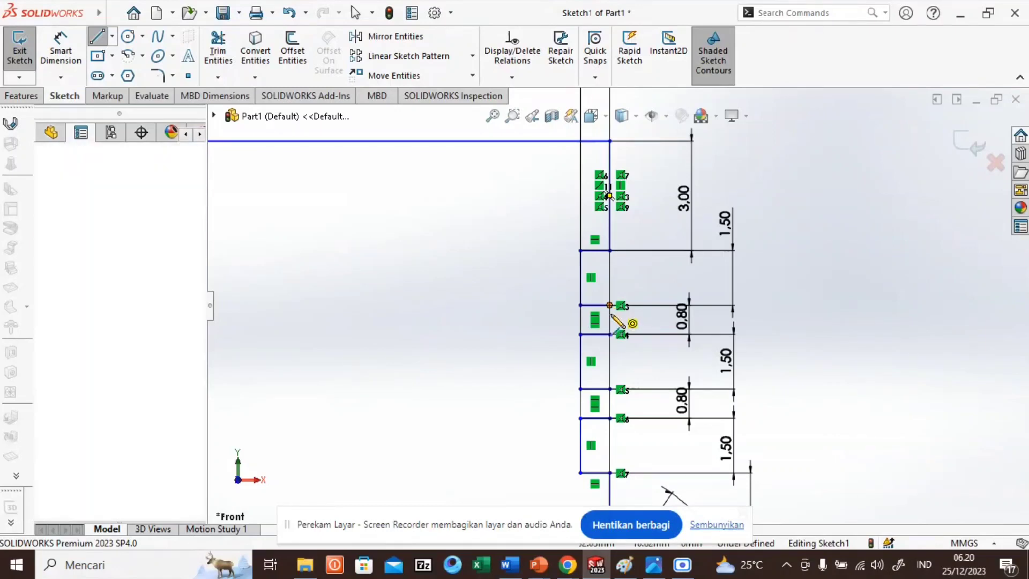
pyautogui.click(609, 334)
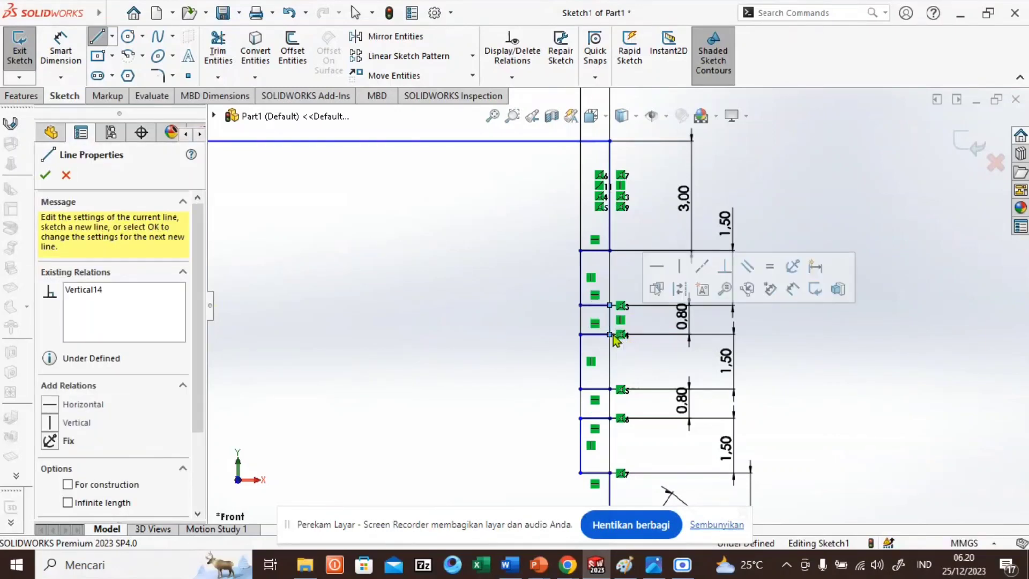
pyautogui.click(610, 388)
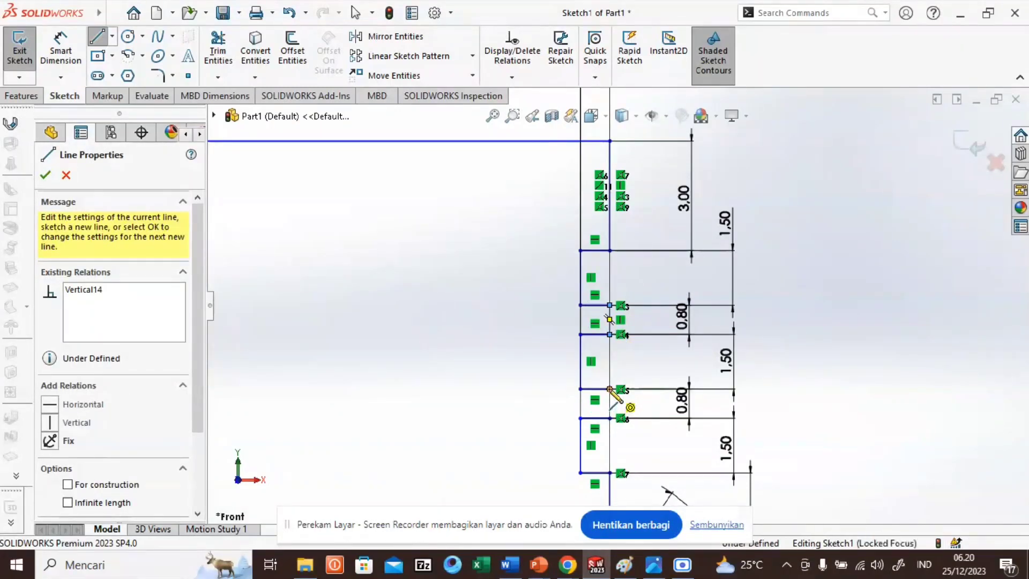
pyautogui.click(610, 417)
pyautogui.scroll(5, 405, 390)
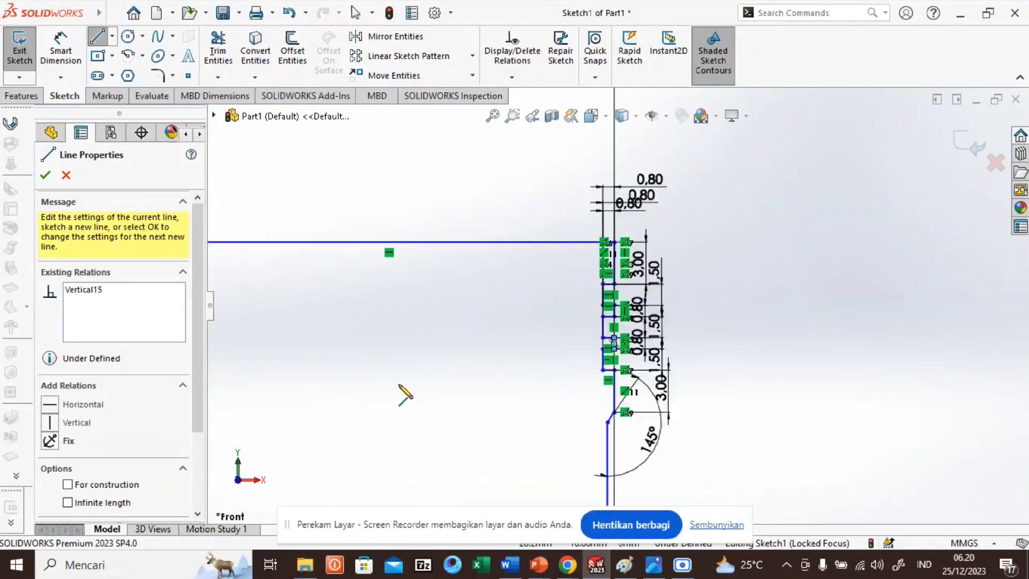
pyautogui.scroll(2, 406, 390)
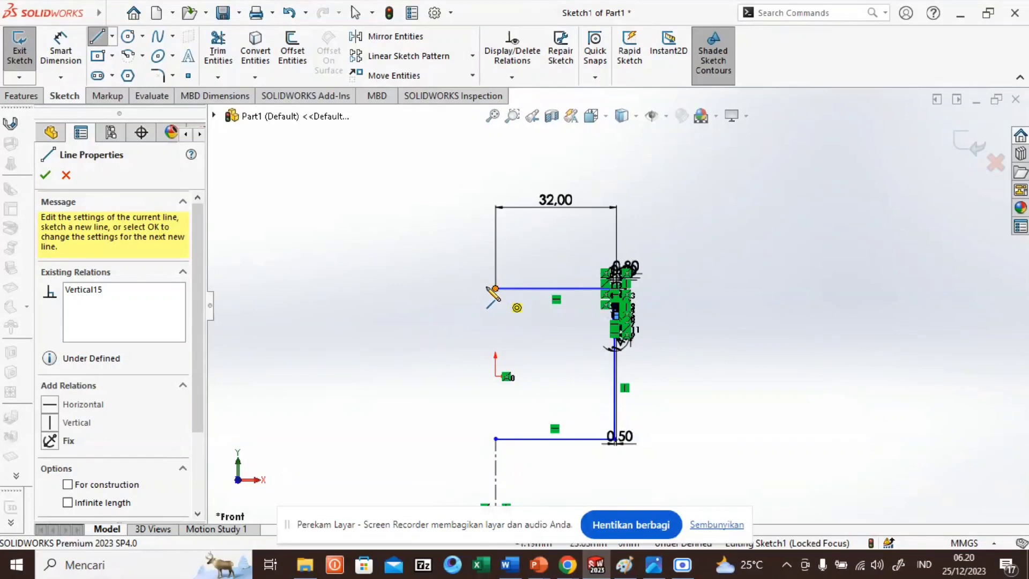
pyautogui.click(45, 175)
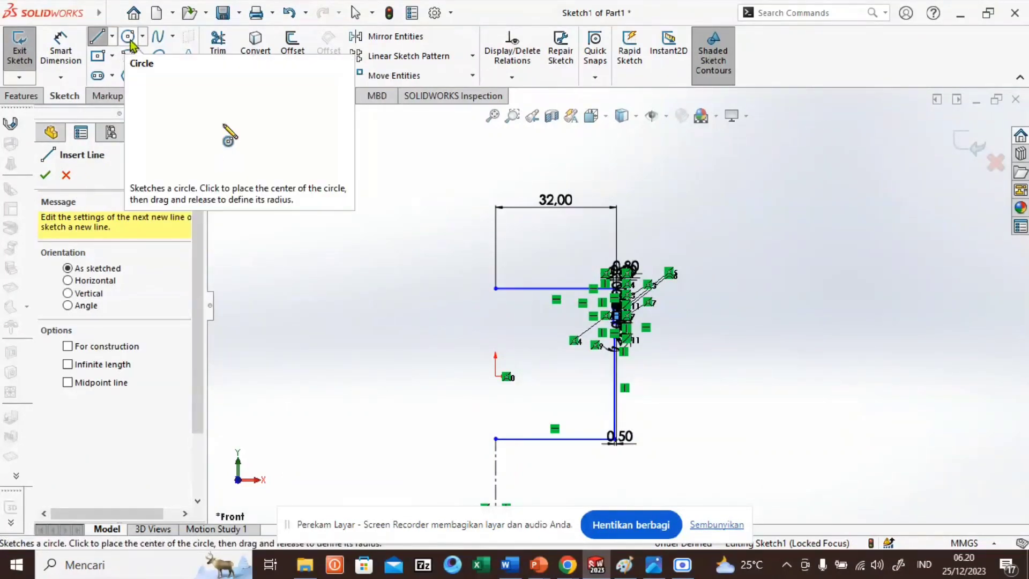
# Step: Sketch a large circle with a radius of about 215 mm, centred below the profile and enclosing it
pyautogui.click(130, 43)
pyautogui.press('f')
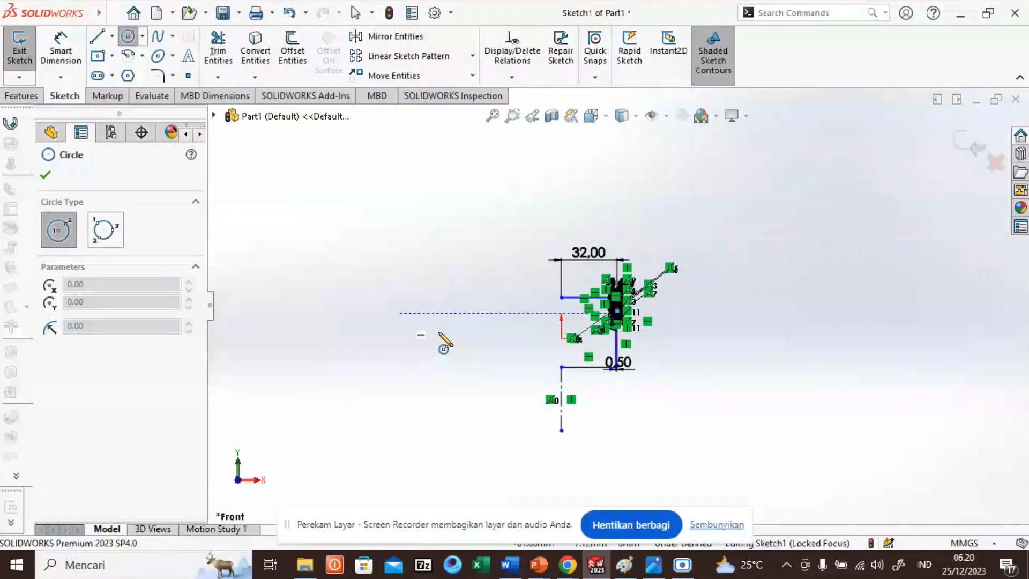
pyautogui.scroll(-5, 568, 314)
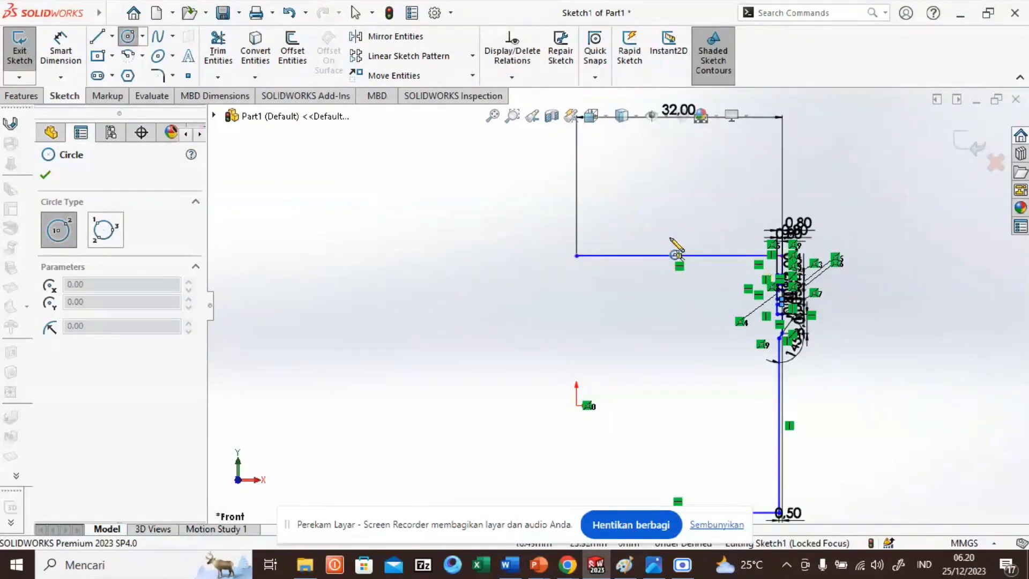
pyautogui.scroll(5, 664, 356)
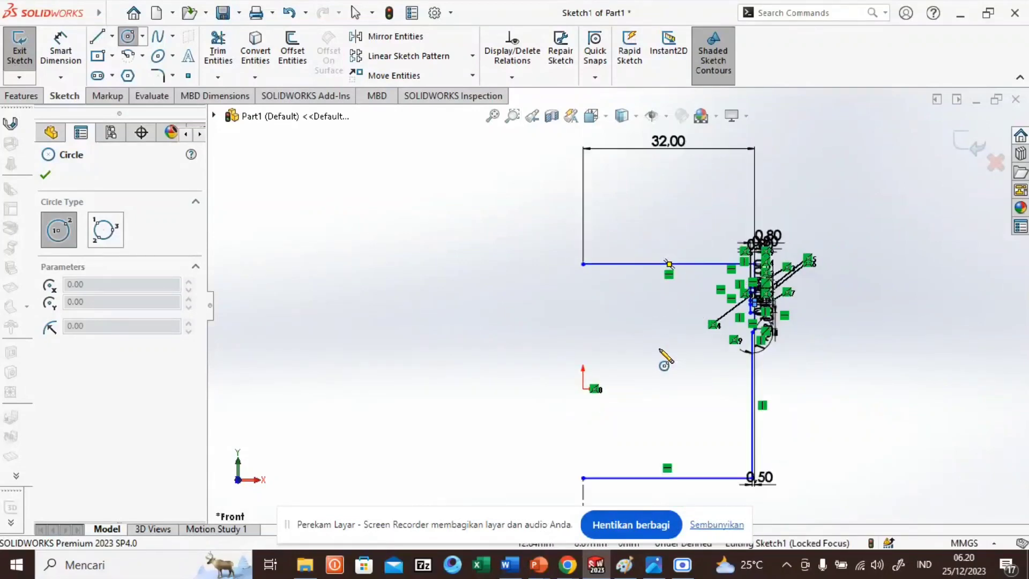
pyautogui.click(601, 484)
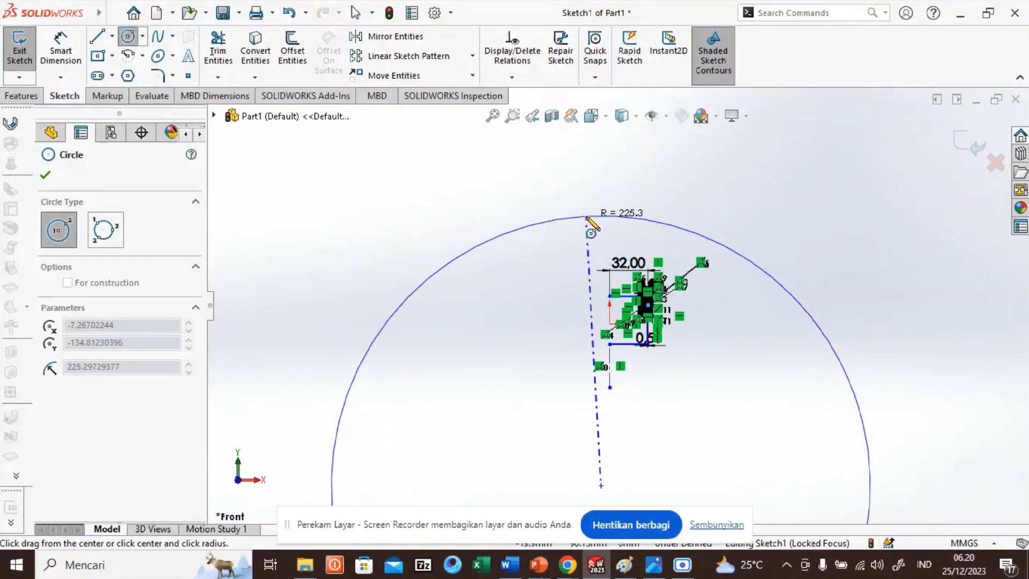
pyautogui.click(590, 229)
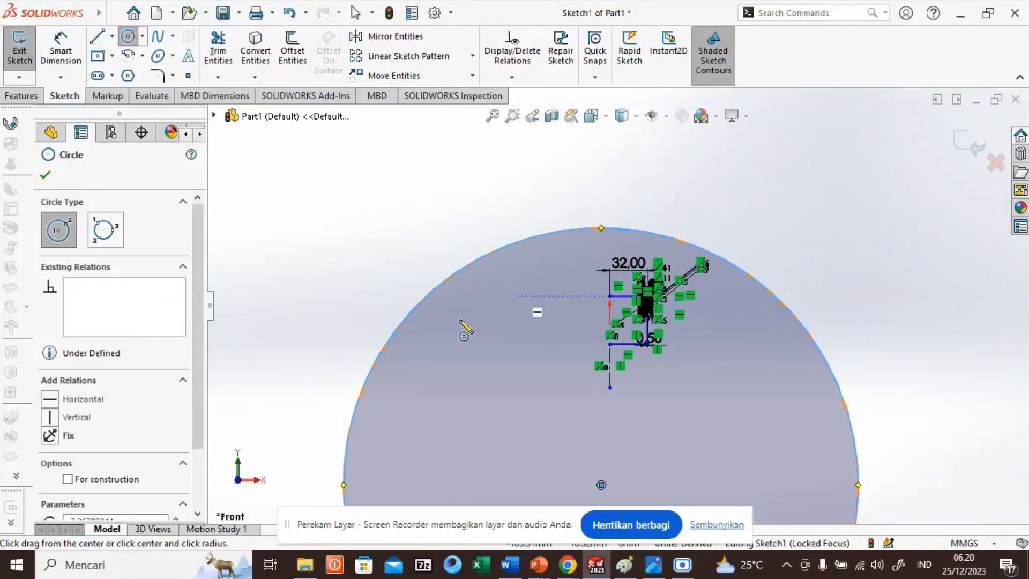
# Step: Set the circle's radius to 105 mm and finish the circle
pyautogui.scroll(-2, 202, 328)
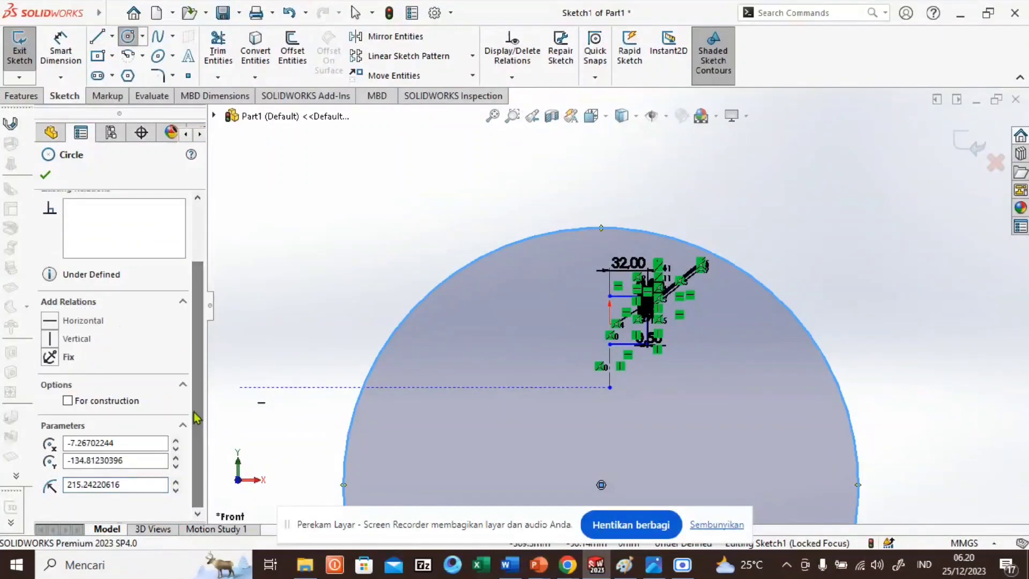
pyautogui.click(102, 464)
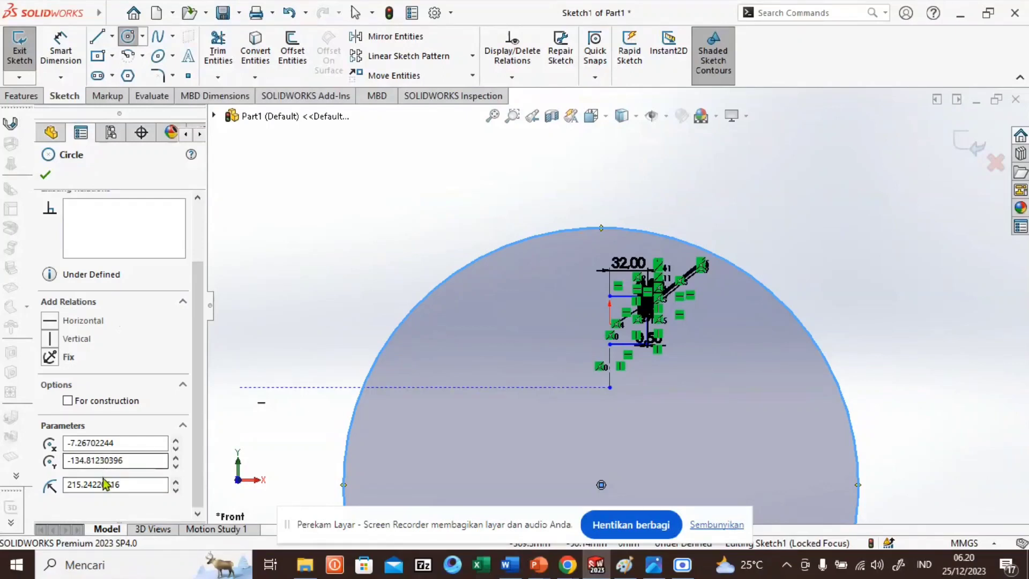
pyautogui.click(104, 484)
pyautogui.doubleClick(101, 485)
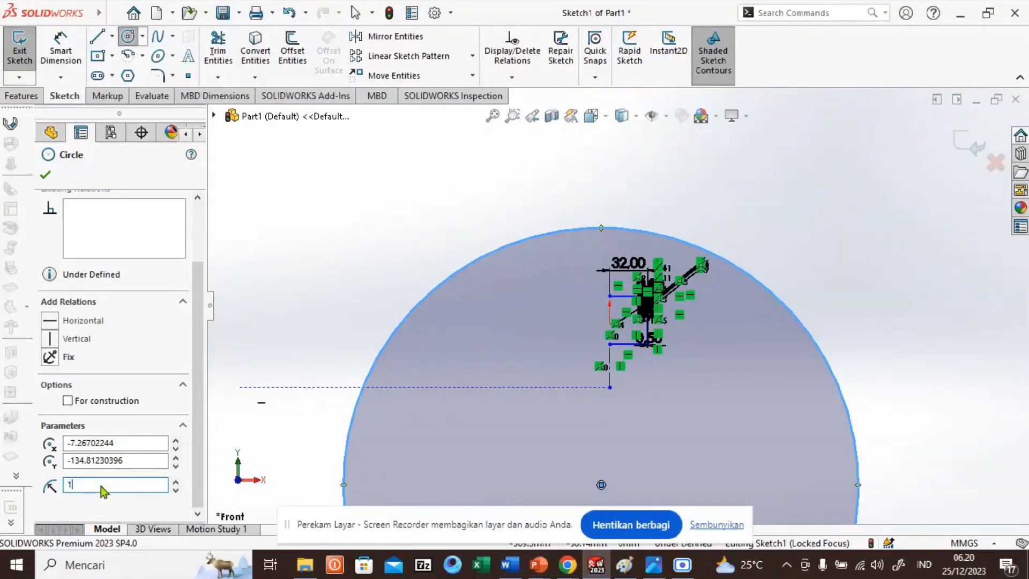
pyautogui.press('Return')
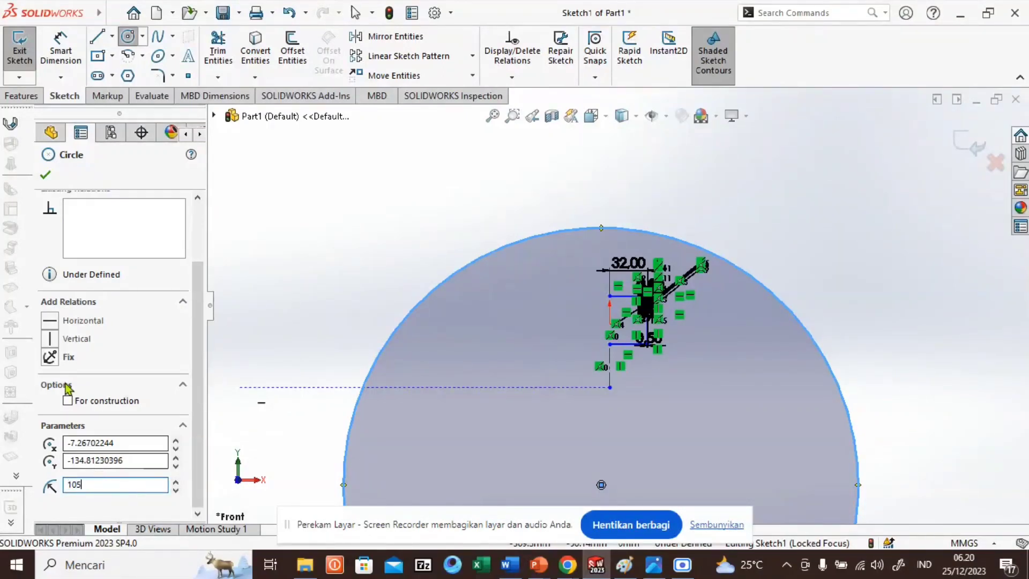
pyautogui.click(46, 176)
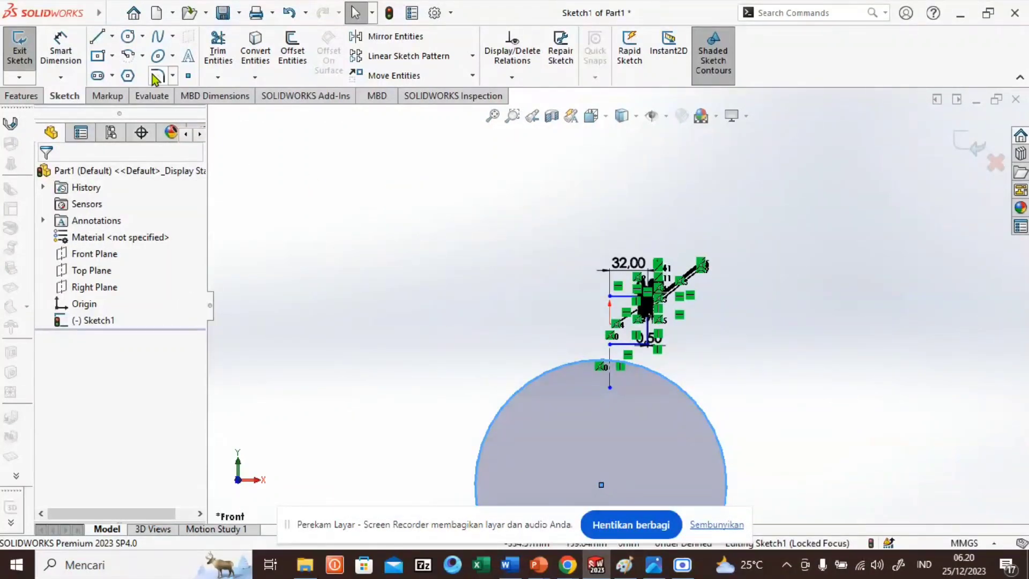
# Step: Place a sketch point on the profile's upper horizontal edge, in line with the ring grooves' inner vertical lines
pyautogui.click(188, 76)
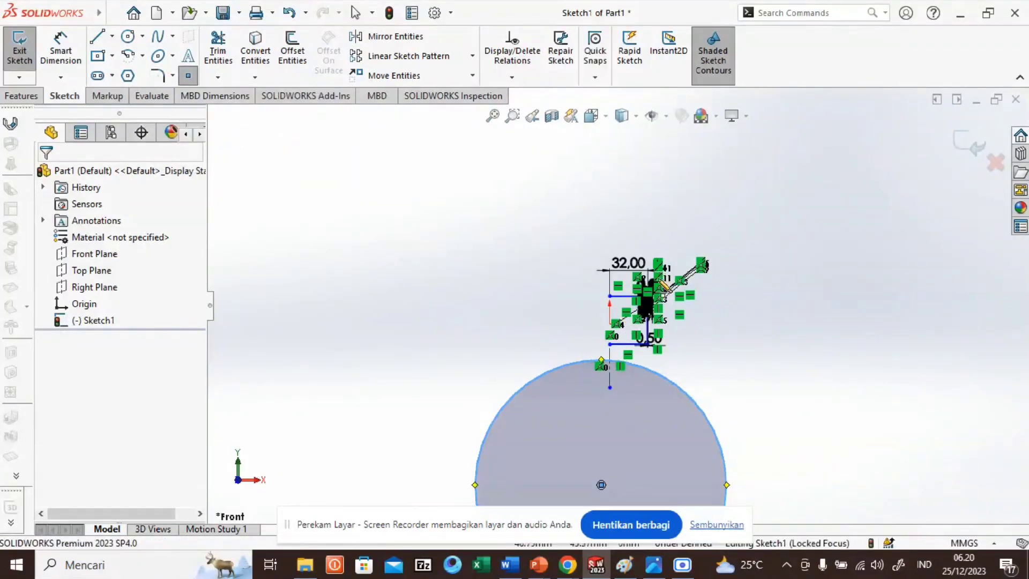
pyautogui.scroll(-3, 642, 303)
pyautogui.scroll(-5, 643, 311)
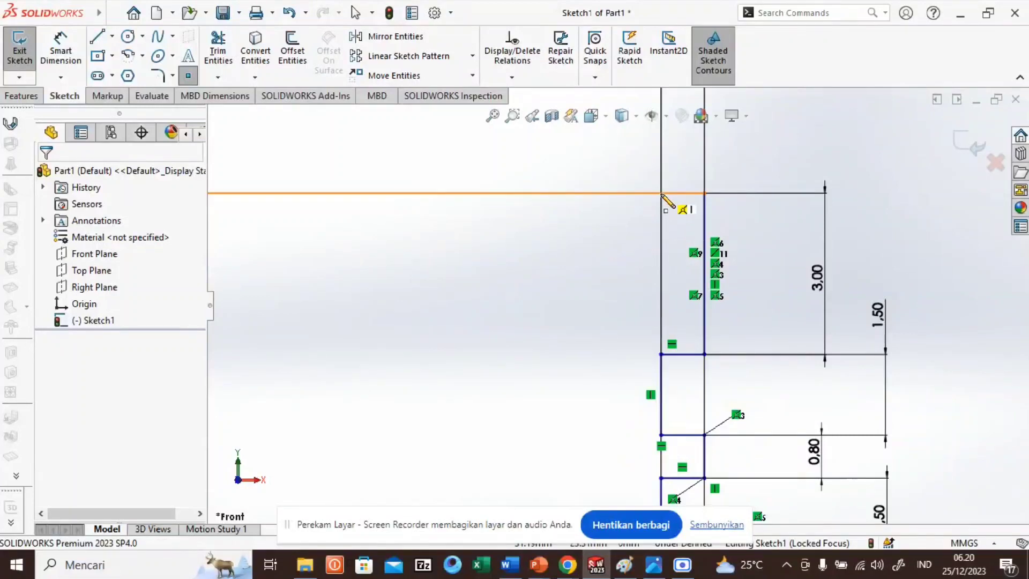
pyautogui.click(662, 194)
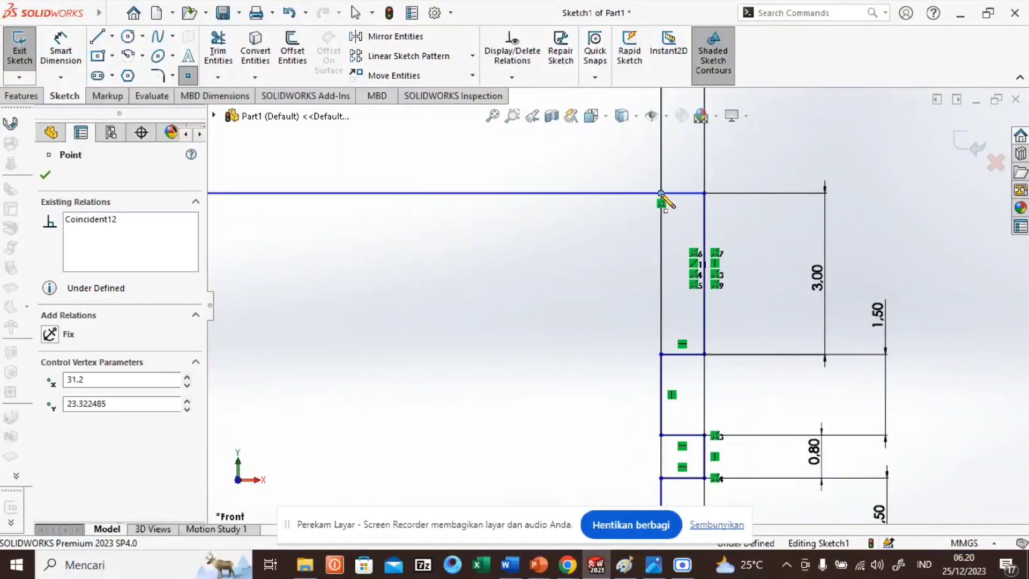
# Step: Place a second sketch point on the circle's upper arc, just right of the centerline, and leave the Point tool
pyautogui.scroll(5, 620, 323)
pyautogui.scroll(3, 598, 385)
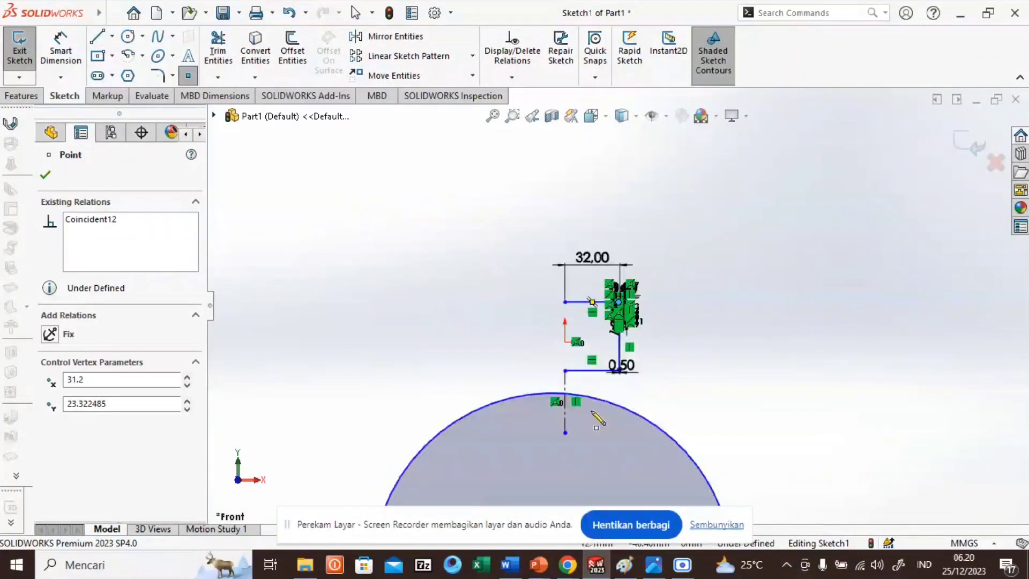
pyautogui.click(607, 403)
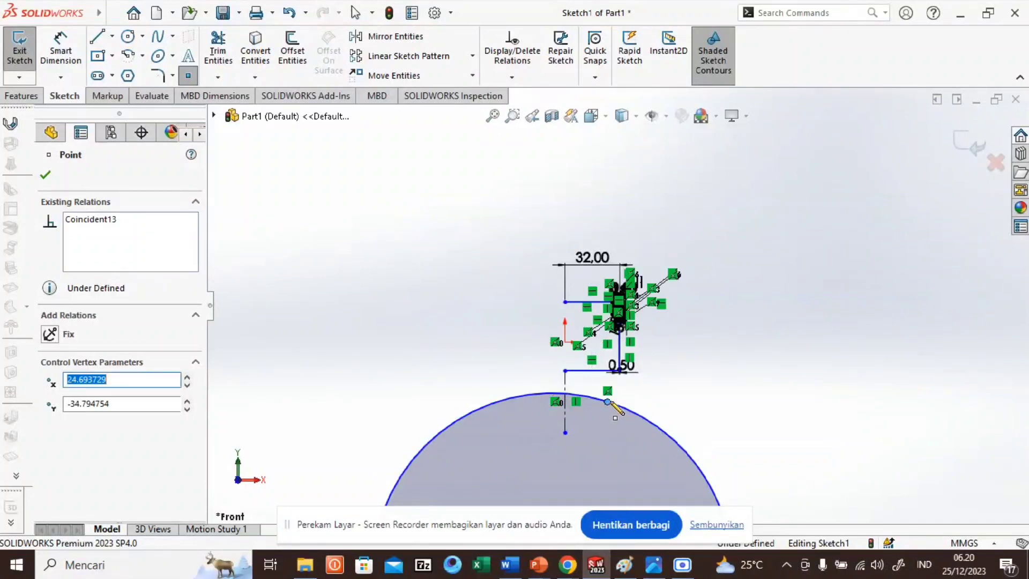
pyautogui.click(45, 174)
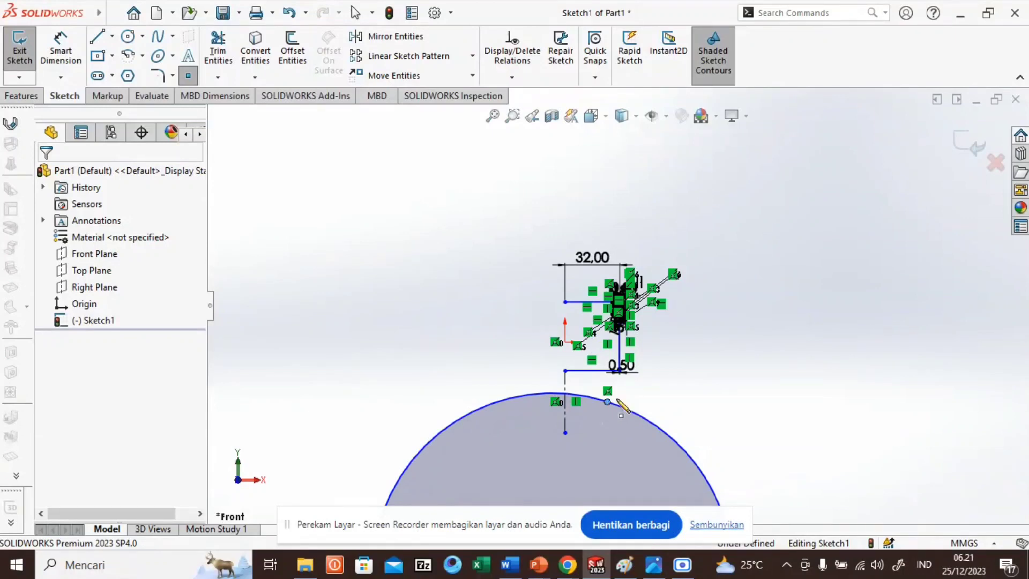
pyautogui.press('Escape')
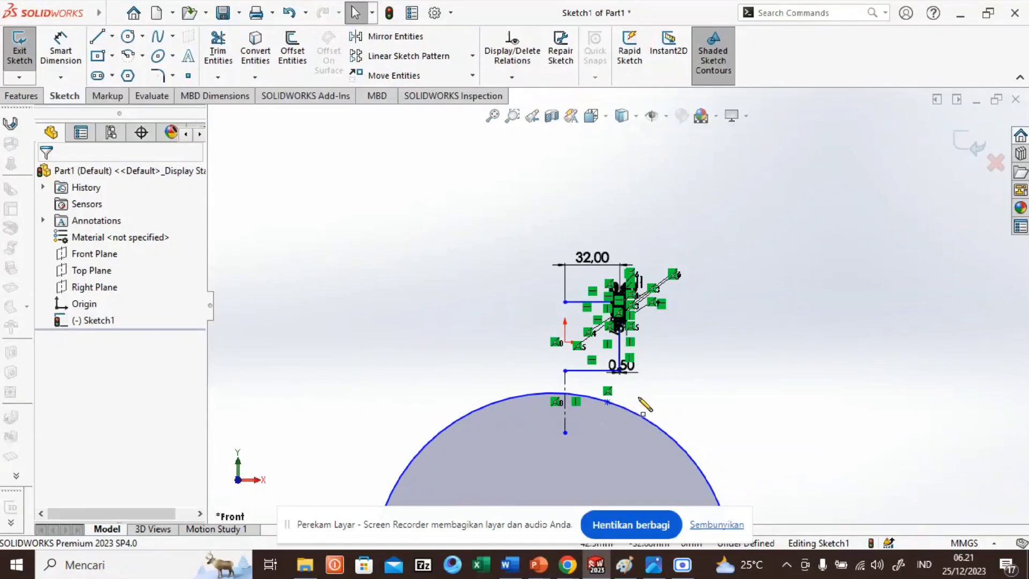
# Step: Make the point on the circle coincident with the point on the profile's upper edge
pyautogui.click(607, 401)
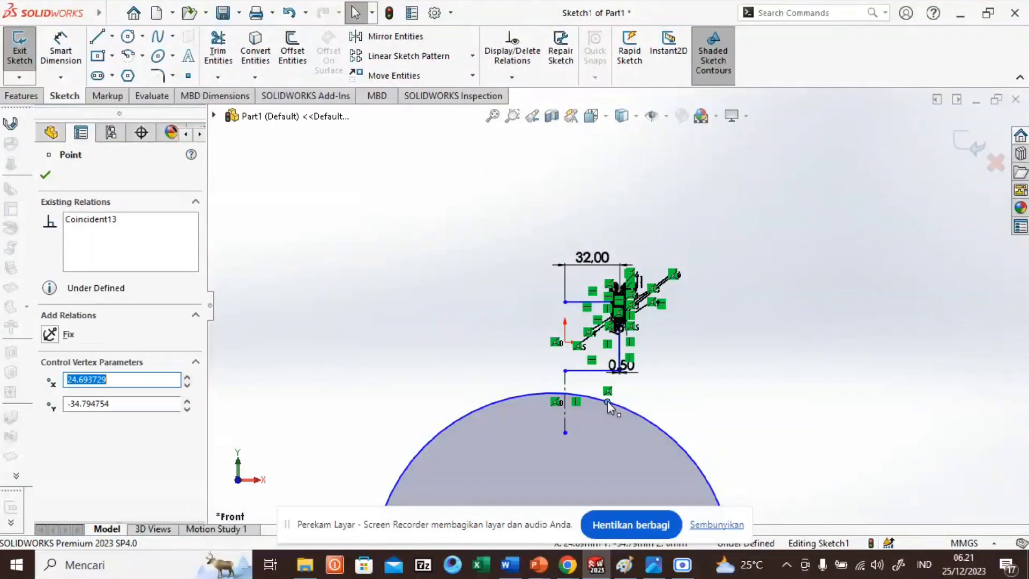
pyautogui.scroll(-10, 619, 308)
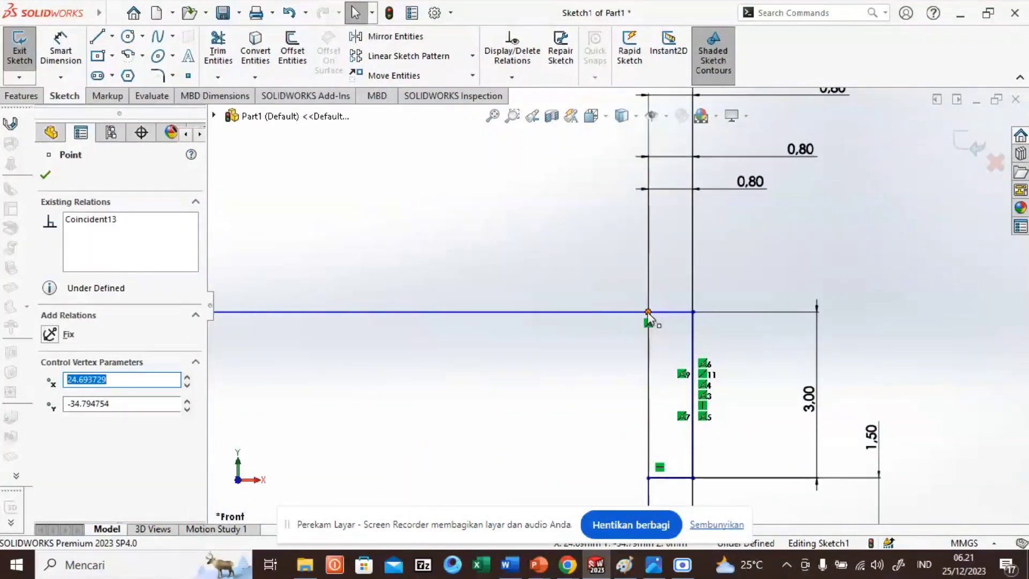
pyautogui.keyDown('ctrl'); pyautogui.click(647, 312); pyautogui.keyUp('ctrl')
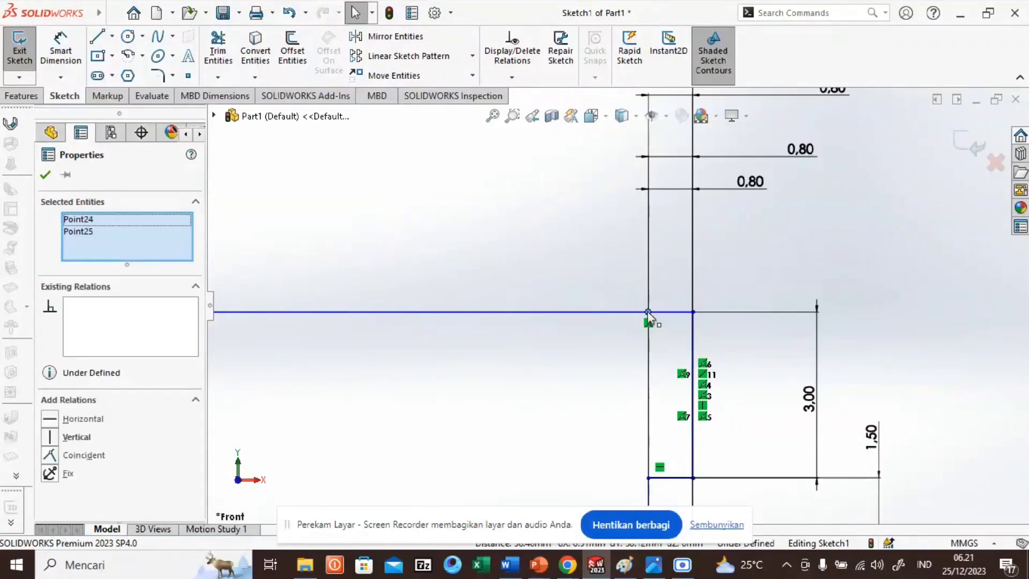
pyautogui.click(50, 455)
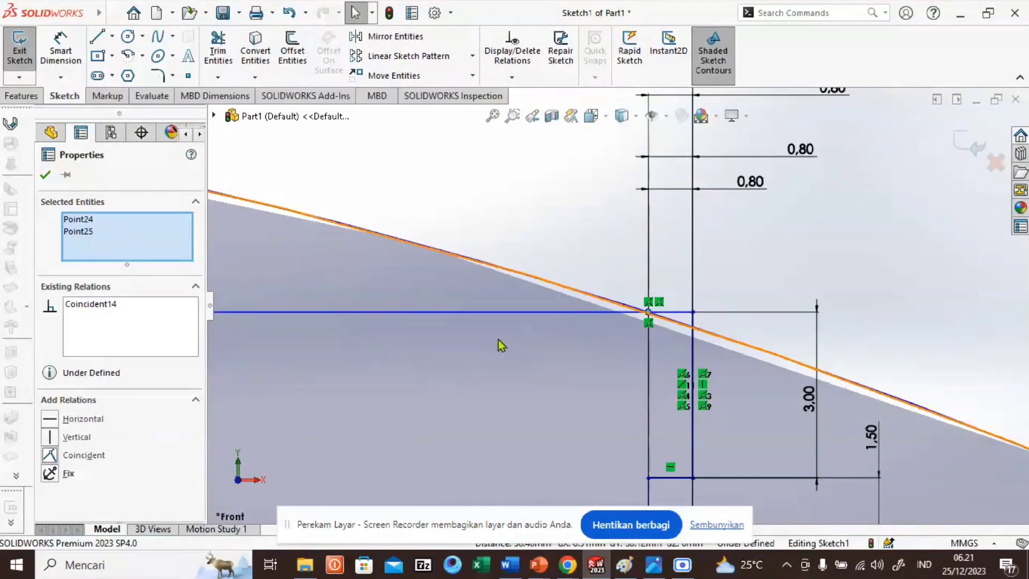
pyautogui.scroll(5, 509, 338)
pyautogui.scroll(3, 509, 332)
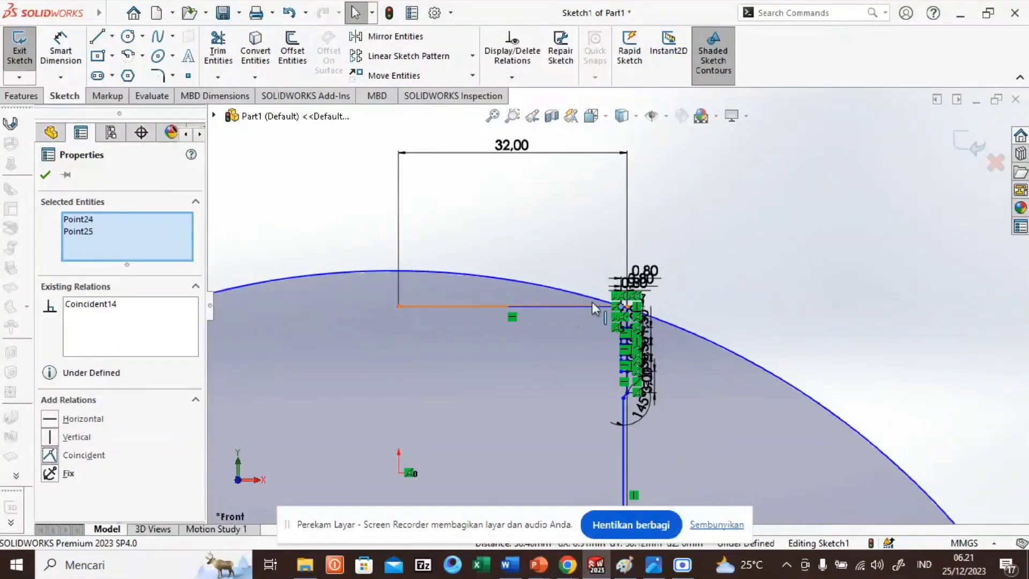
# Step: Draw vertical lines along the centerline from the profile's lower edge to its upper edge, continuing about 5 mm up to the circle
pyautogui.scroll(2, 453, 339)
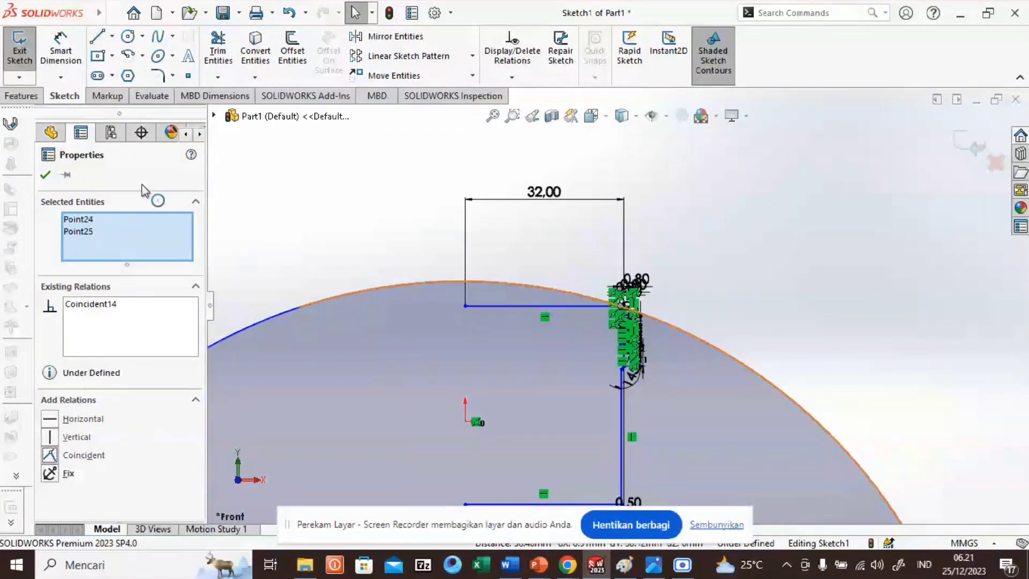
pyautogui.click(97, 36)
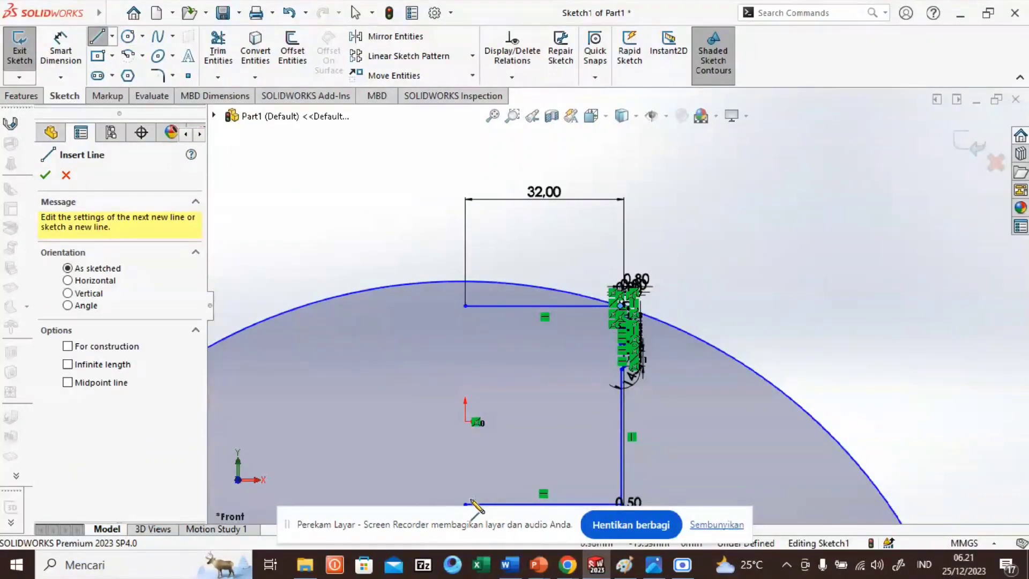
pyautogui.scroll(-1, 470, 488)
pyautogui.scroll(2, 473, 479)
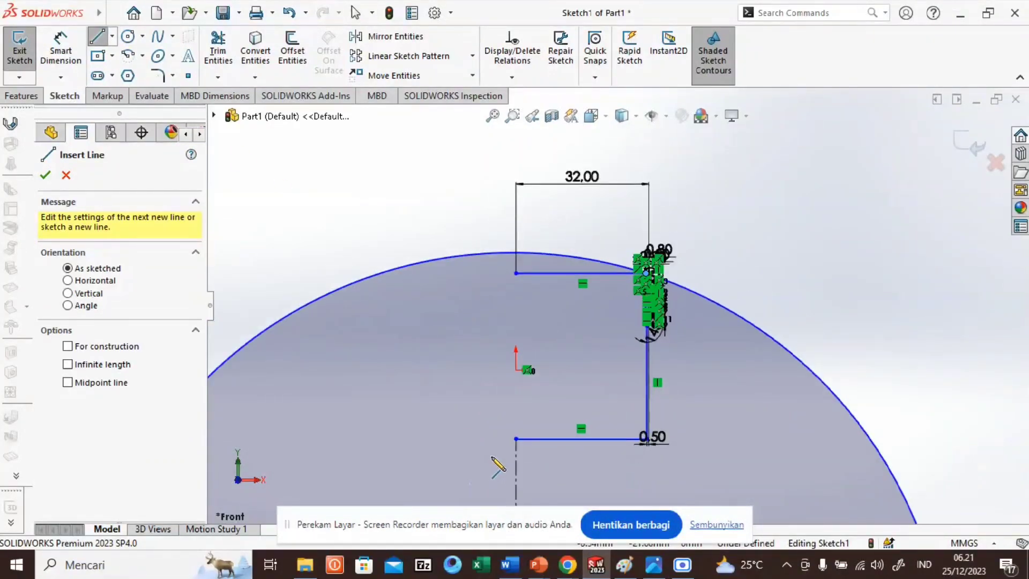
pyautogui.click(516, 440)
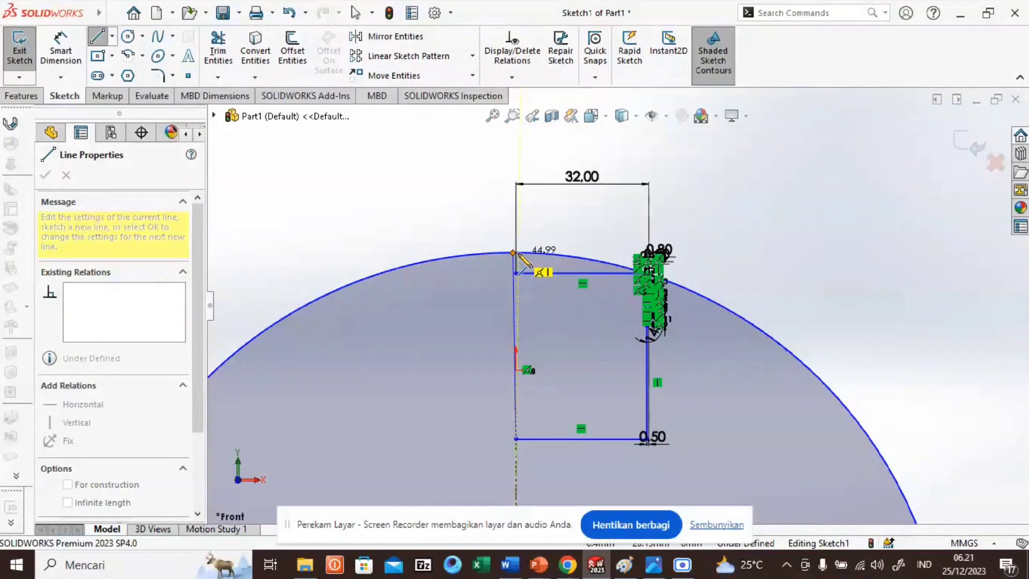
pyautogui.scroll(-6, 517, 256)
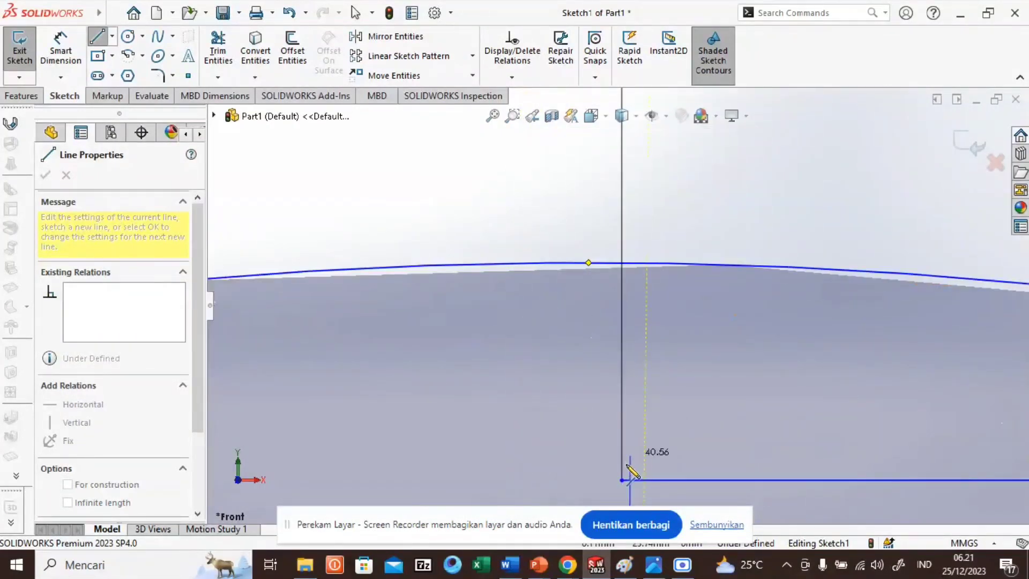
pyautogui.click(621, 480)
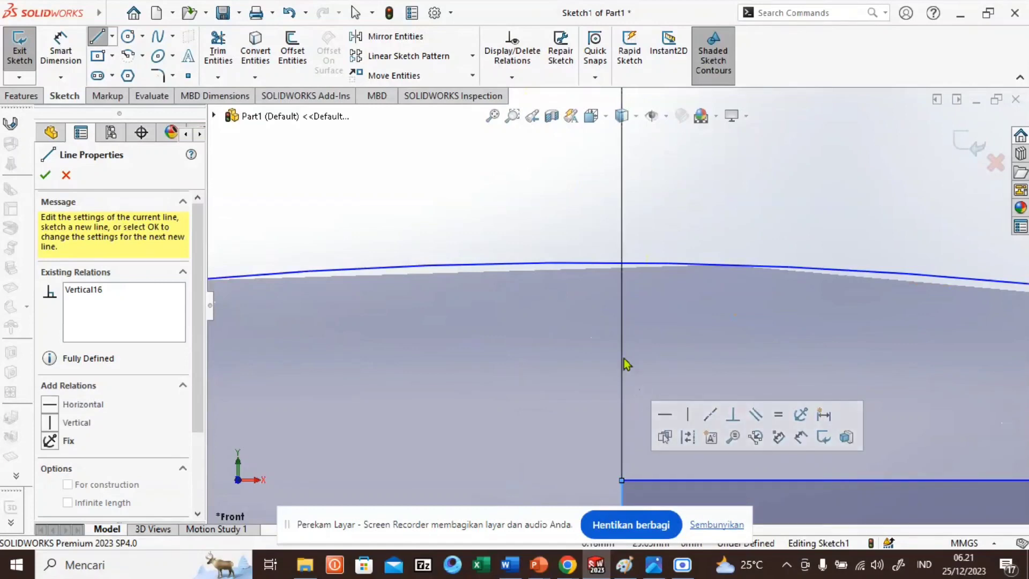
pyautogui.click(622, 480)
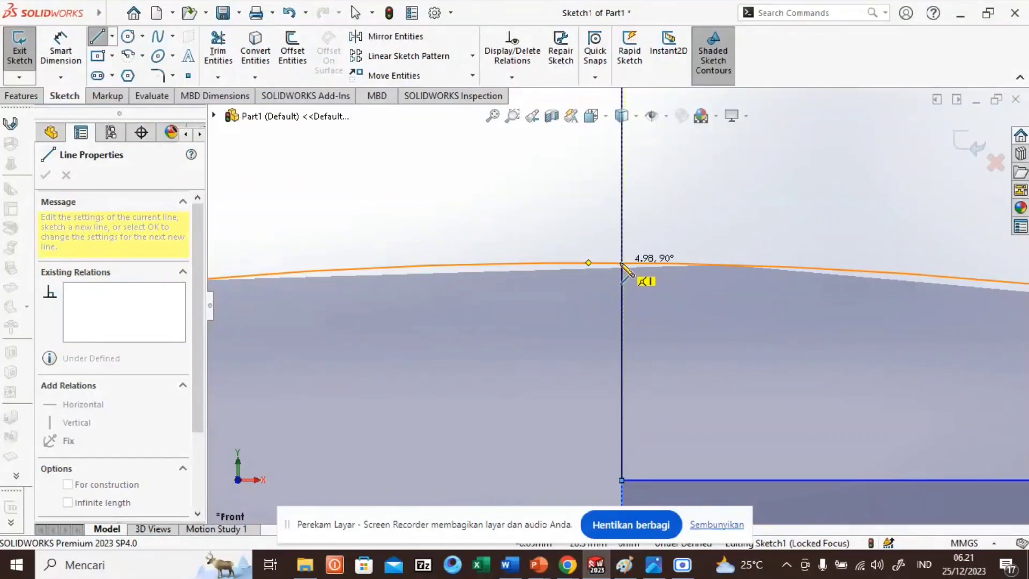
pyautogui.click(621, 263)
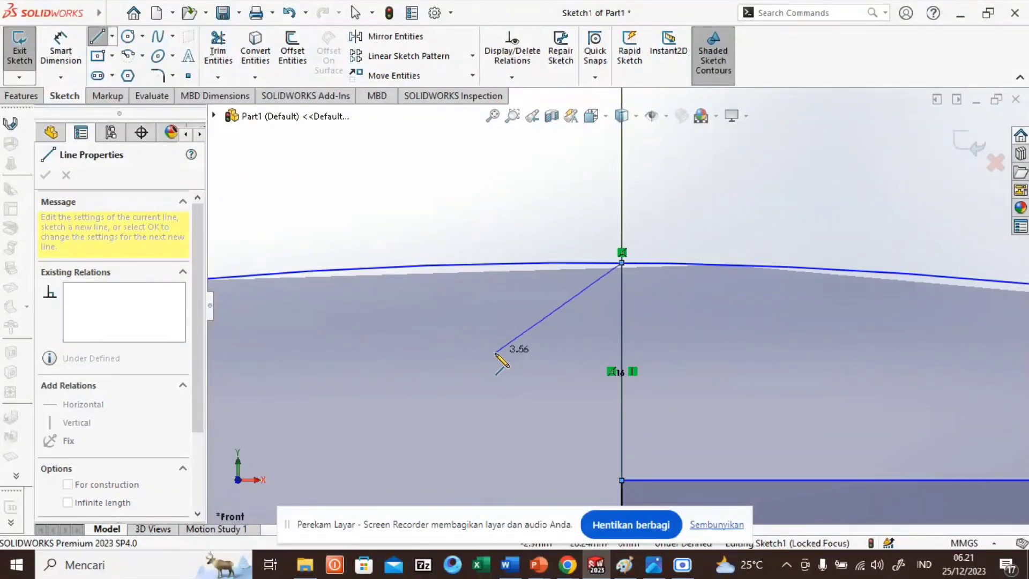
pyautogui.press('Escape')
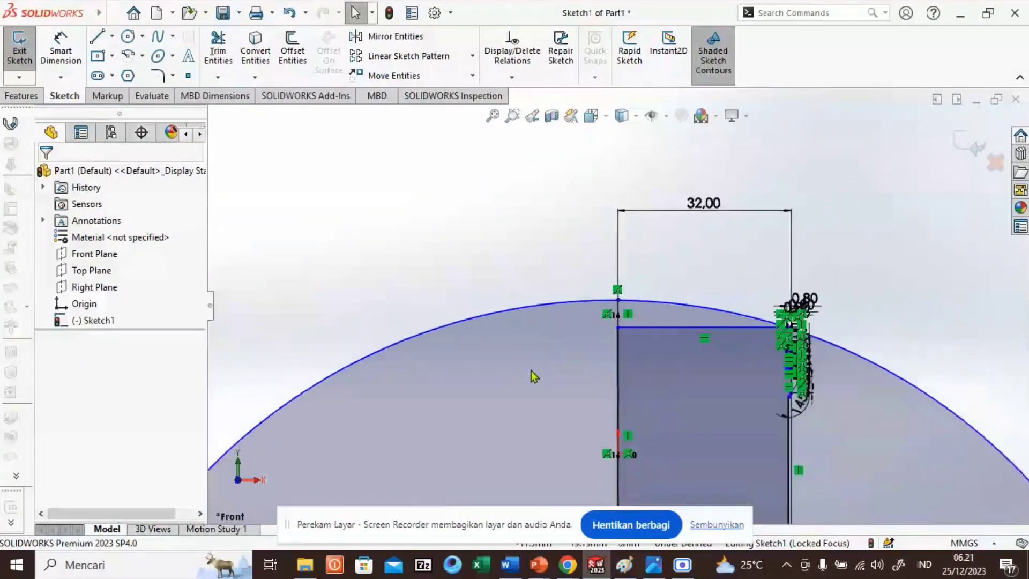
# Step: Trim away the circle outside the crown and the short arc remnant beyond its intersection with the profile's upper edge
pyautogui.click(218, 47)
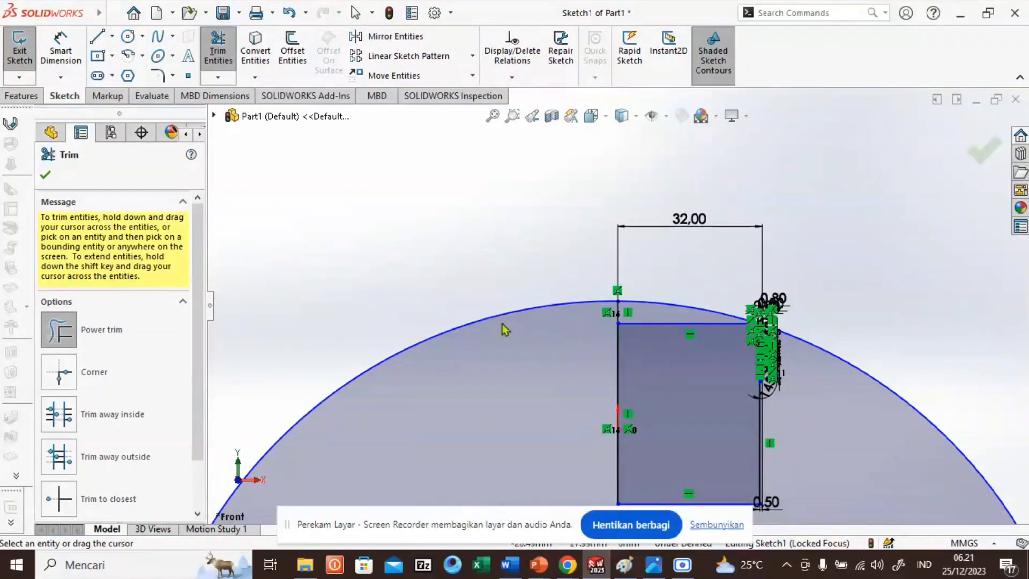
pyautogui.click(502, 324)
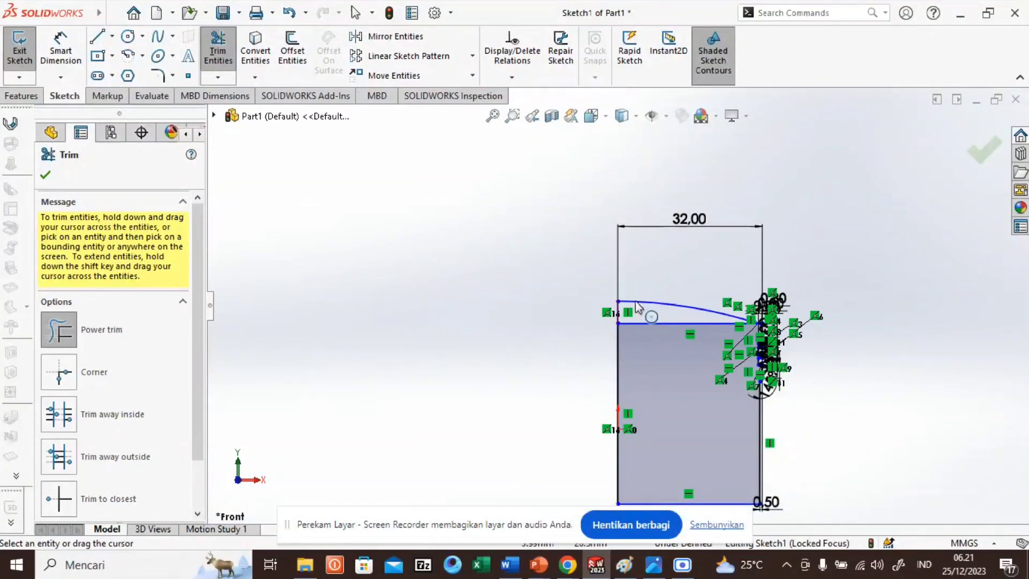
pyautogui.scroll(-10, 760, 346)
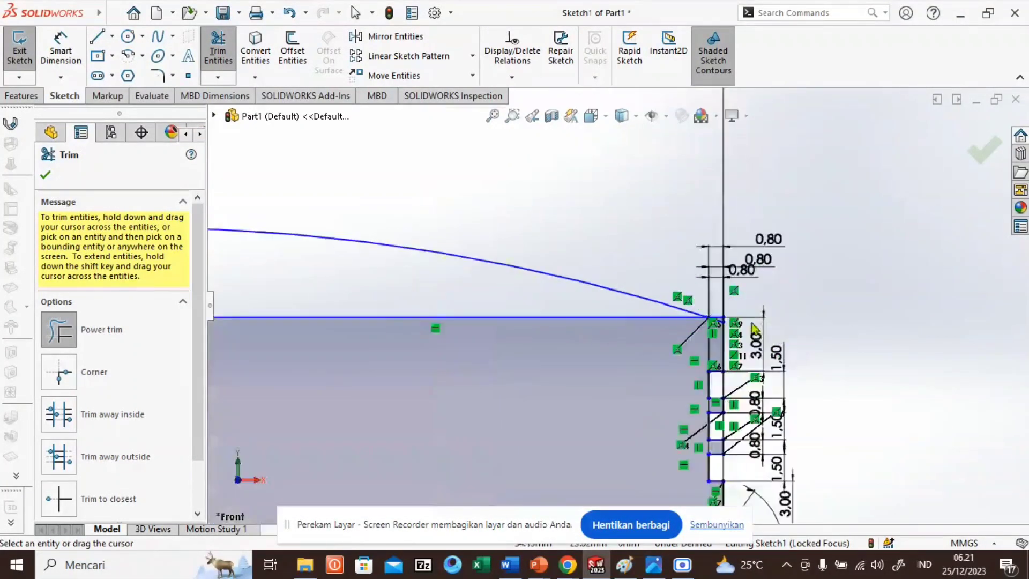
pyautogui.scroll(-4, 643, 320)
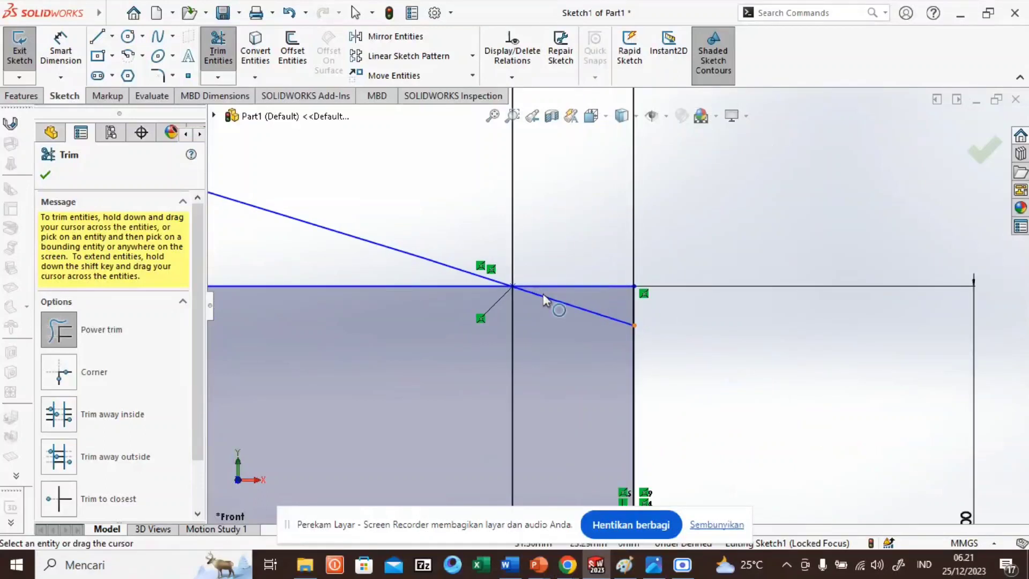
pyautogui.scroll(-3, 539, 289)
pyautogui.click(637, 313)
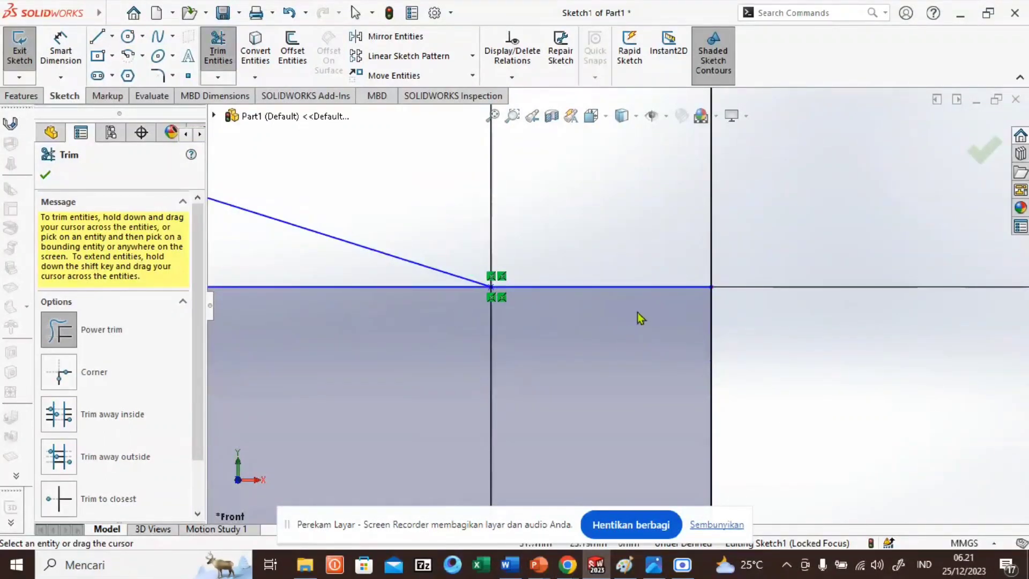
# Step: Trim the horizontal line beneath the crown arc to merge the dome with the profile, and finish trimming
pyautogui.scroll(8, 571, 356)
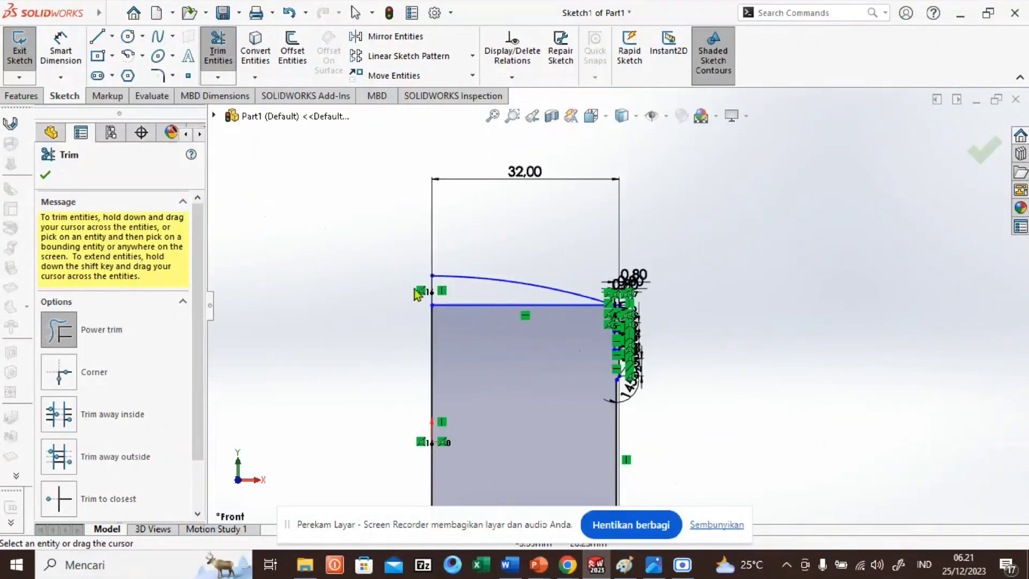
pyautogui.scroll(-2, 452, 290)
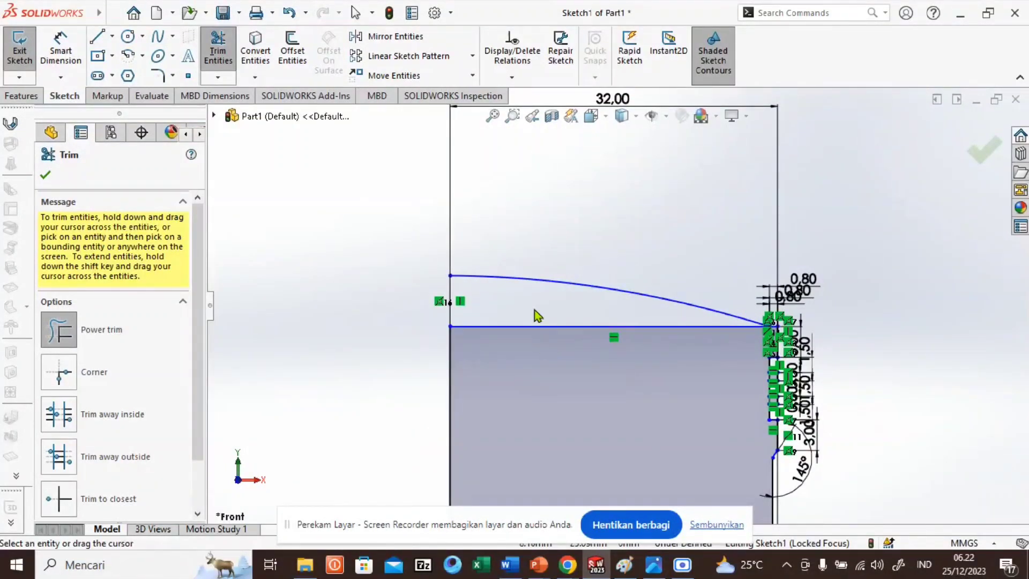
pyautogui.moveTo(537, 315); pyautogui.dragTo(536, 336)
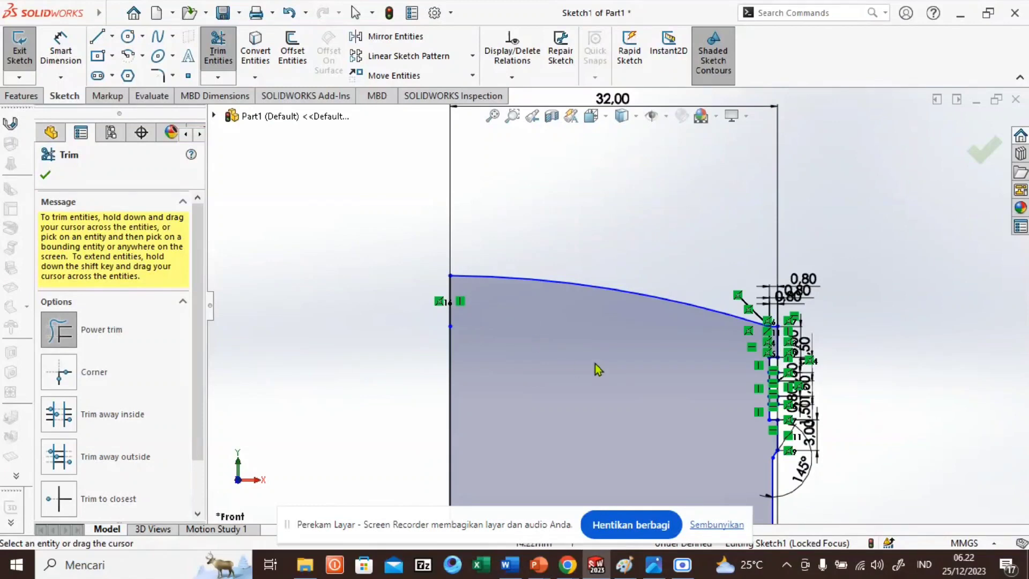
pyautogui.scroll(5, 596, 368)
pyautogui.scroll(3, 619, 298)
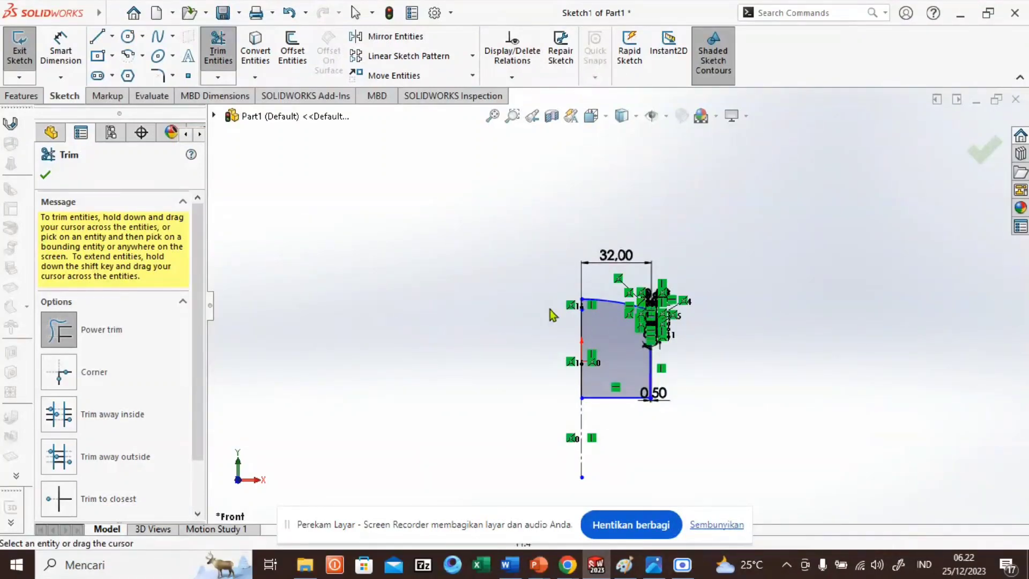
pyautogui.click(46, 177)
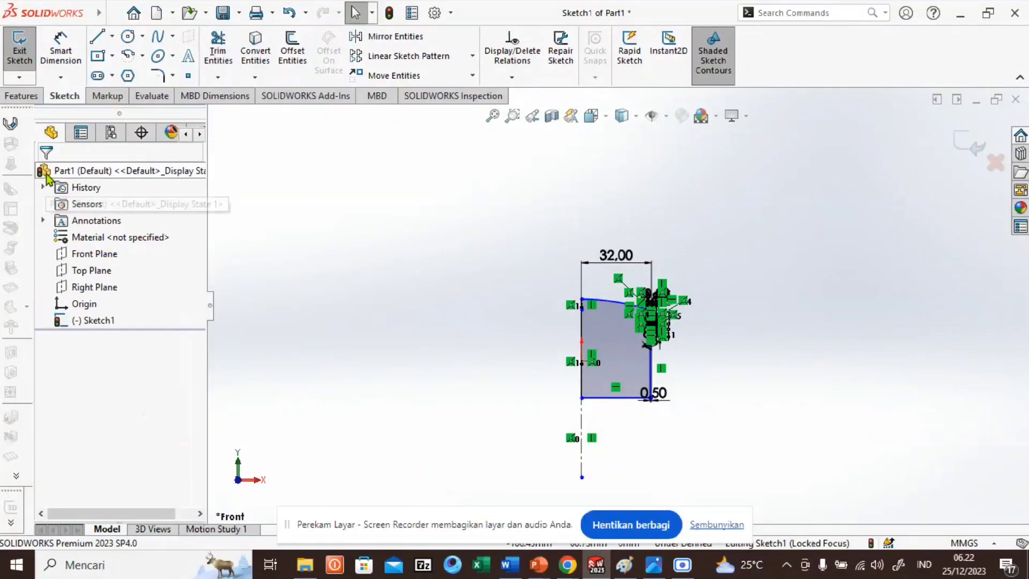
# Step: Revolve the half-profile 360 degrees about the vertical centerline into a solid
pyautogui.click(24, 97)
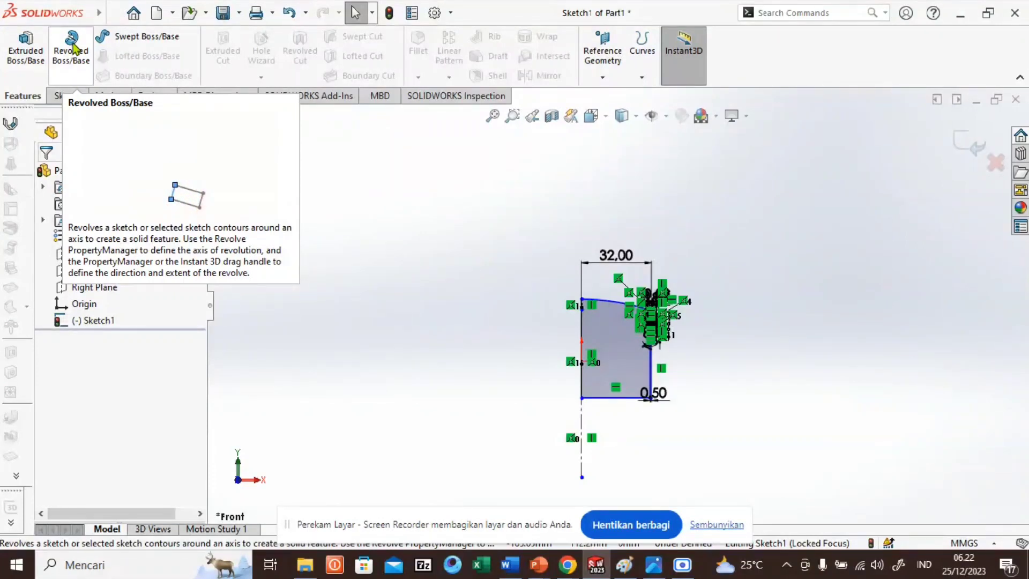
pyautogui.click(71, 49)
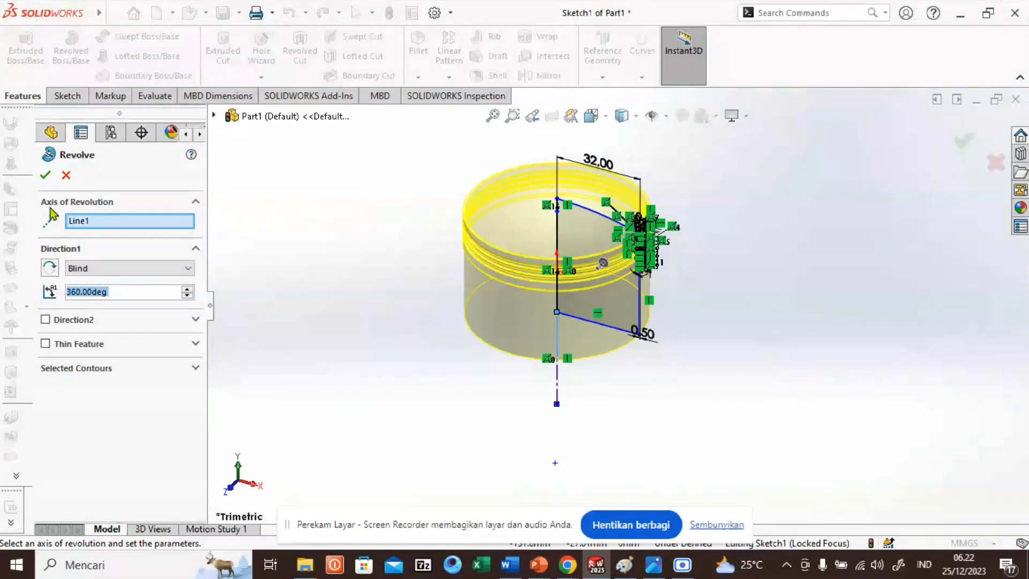
pyautogui.click(46, 177)
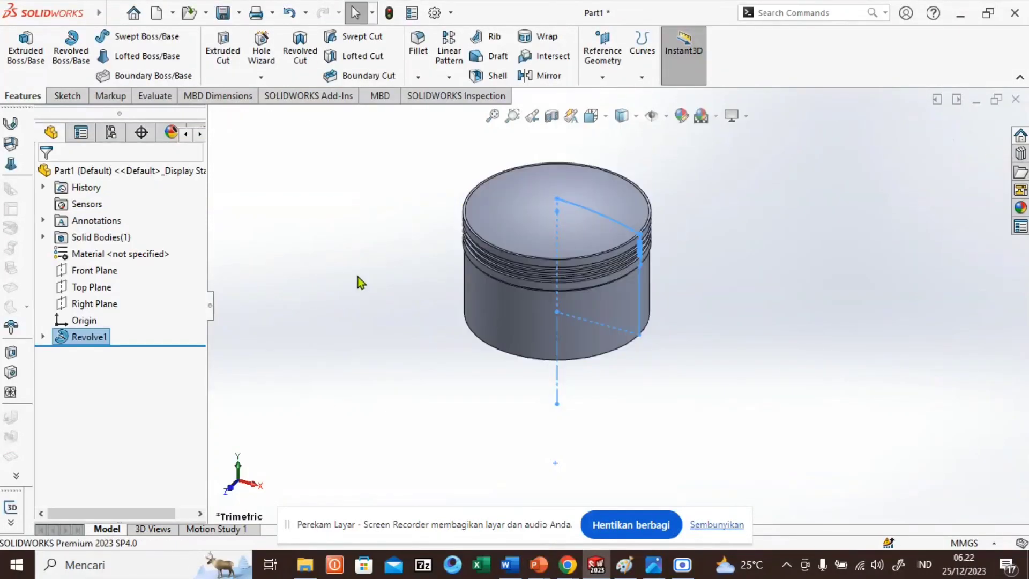
# Step: Shell the piston with a 4 mm wall thickness, removing its flat bottom face
pyautogui.moveTo(360, 316); pyautogui.dragTo(426, 327, button='middle')
pyautogui.moveTo(365, 281); pyautogui.dragTo(486, 255, button='middle')
pyautogui.click(385, 279)
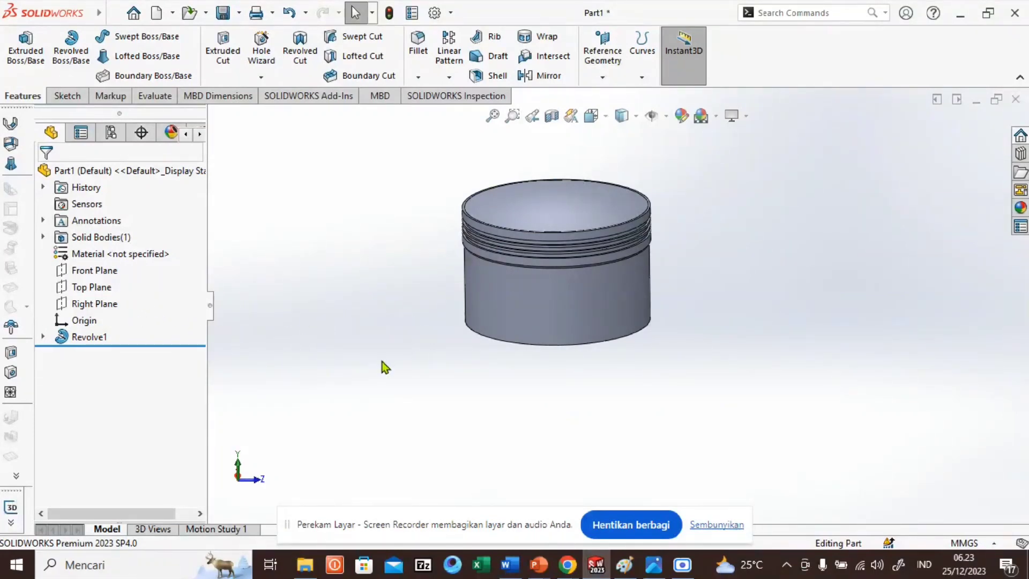
pyautogui.moveTo(391, 397); pyautogui.dragTo(385, 241, button='middle')
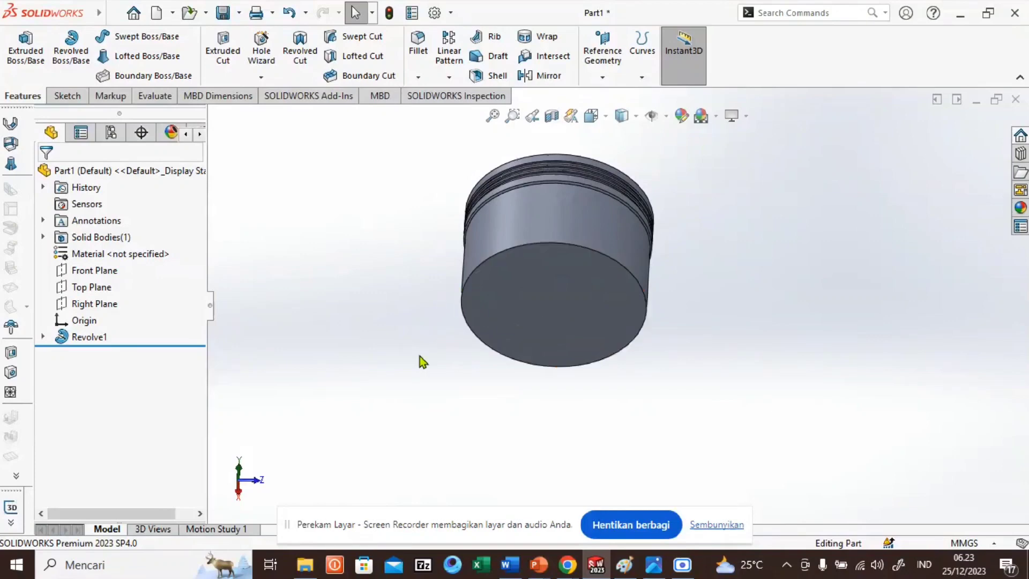
pyautogui.moveTo(424, 362); pyautogui.dragTo(430, 271, button='middle')
pyautogui.moveTo(420, 384); pyautogui.dragTo(418, 307, button='middle')
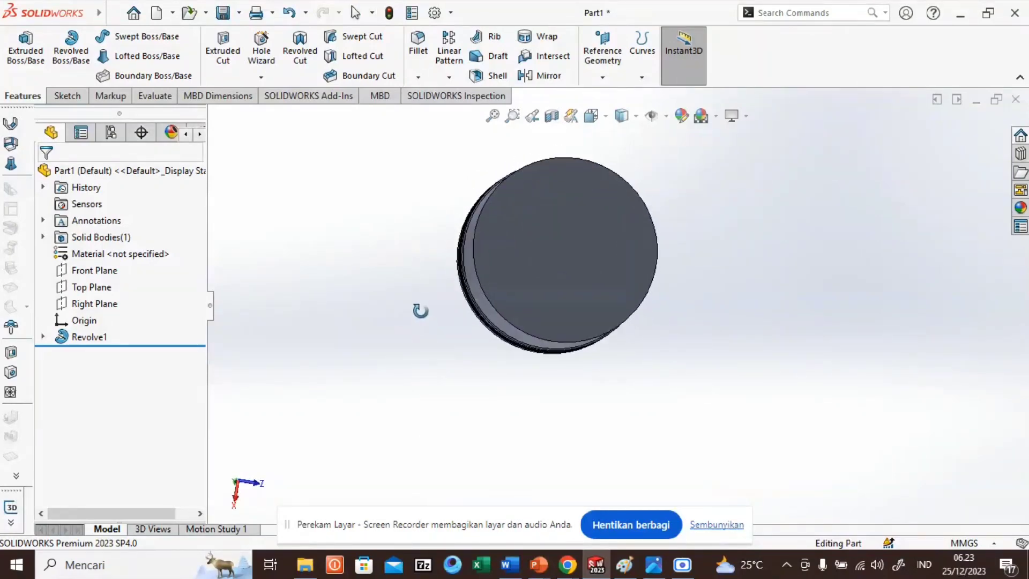
pyautogui.click(532, 272)
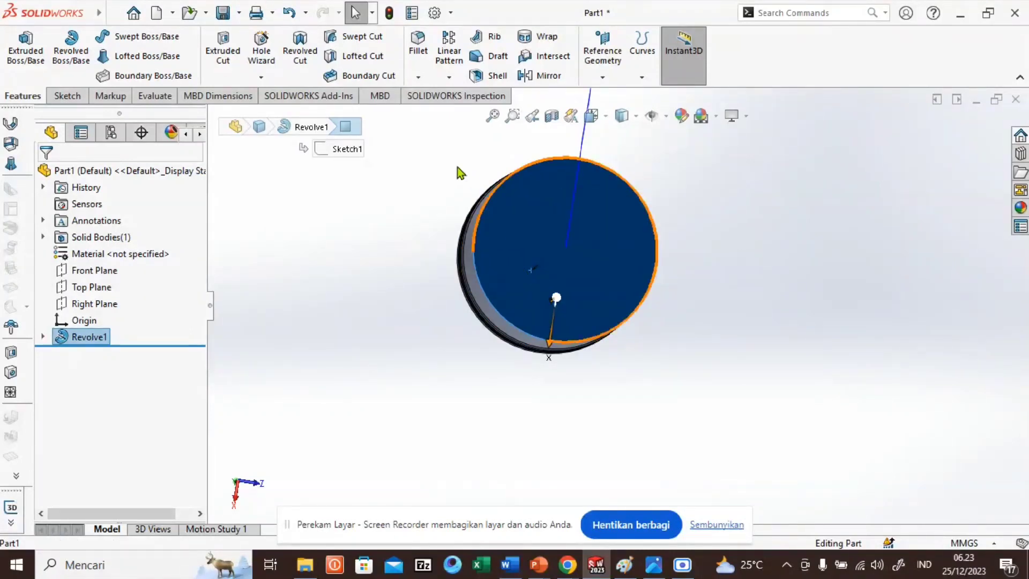
pyautogui.click(489, 76)
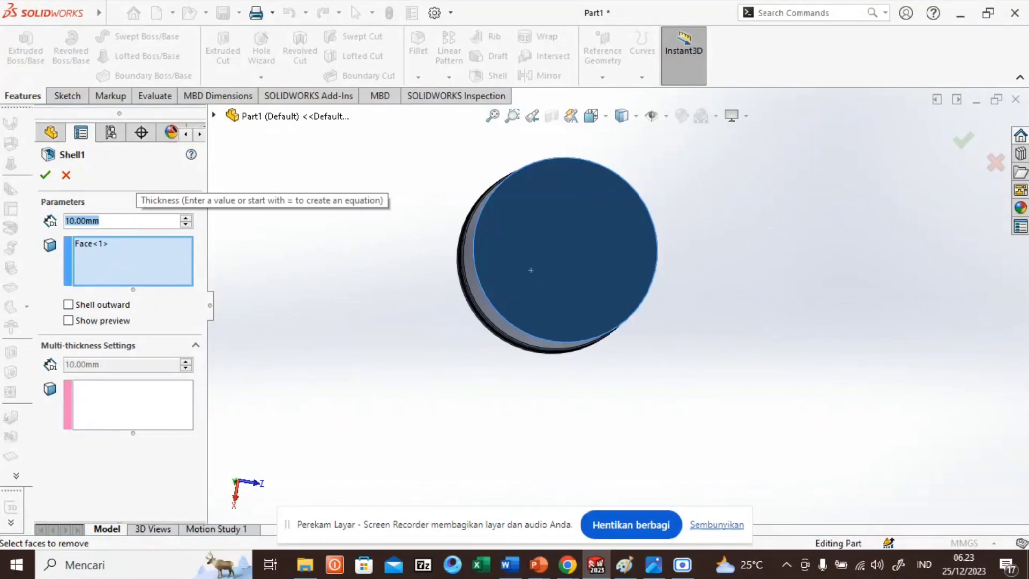
pyautogui.write('4')
pyautogui.click(119, 282)
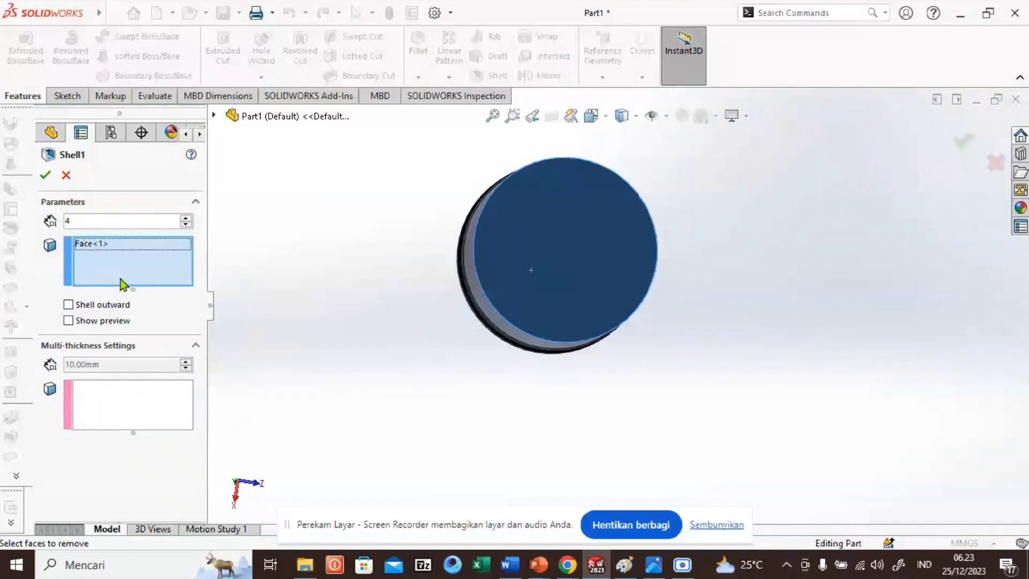
pyautogui.click(45, 180)
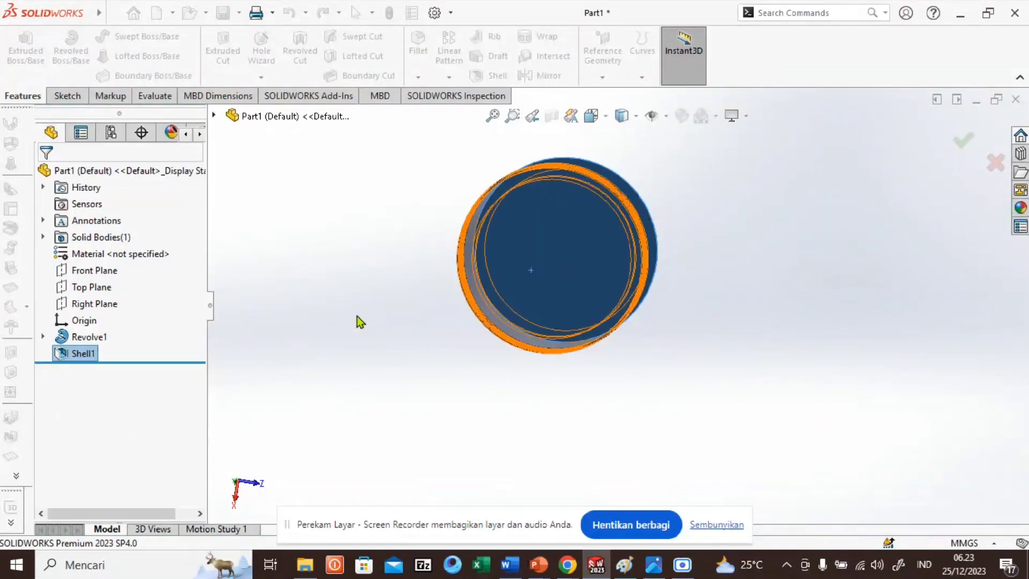
# Step: Start a new sketch on the Right Plane
pyautogui.moveTo(357, 316); pyautogui.dragTo(384, 334, button='middle')
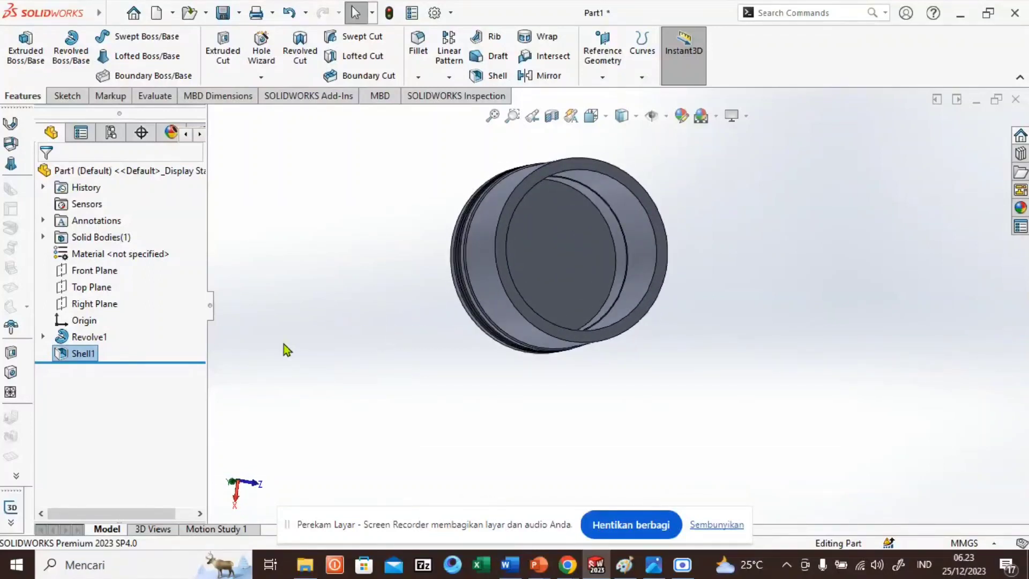
pyautogui.click(110, 308)
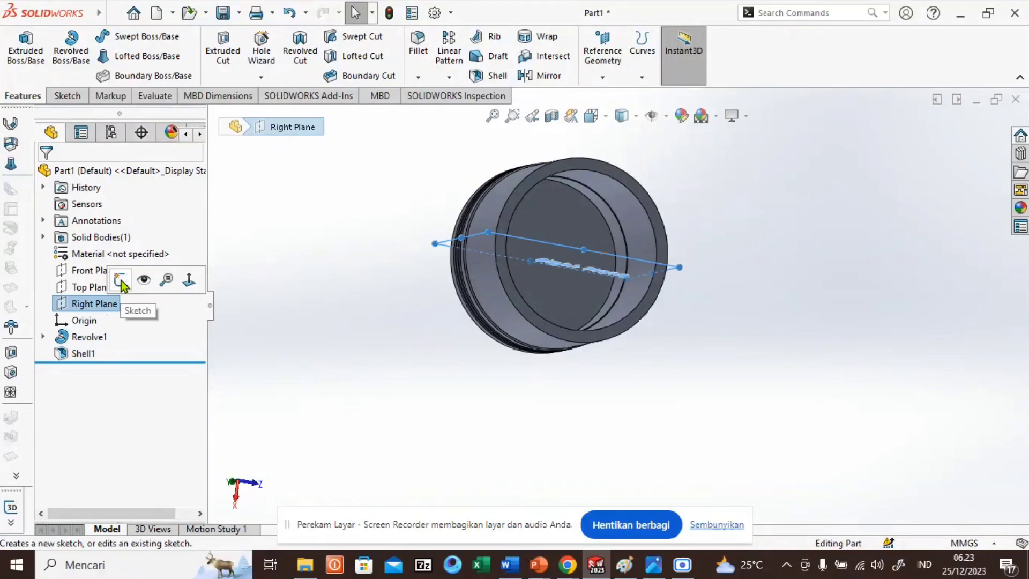
pyautogui.click(121, 281)
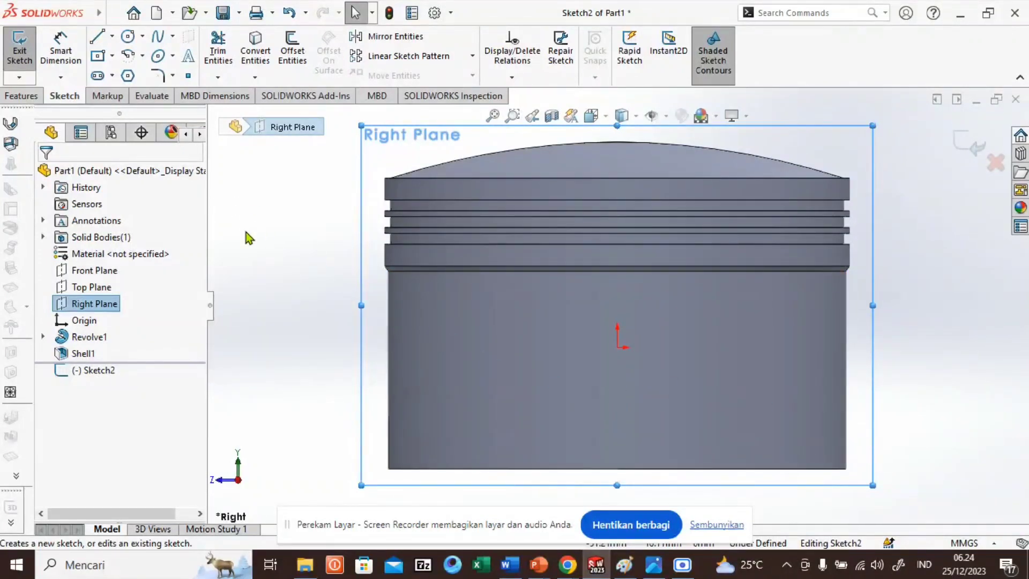
# Step: Sketch a closed four-line profile with a slanted top along the skirt's right edge, about 2.2 mm wide and 24 mm tall
pyautogui.click(97, 36)
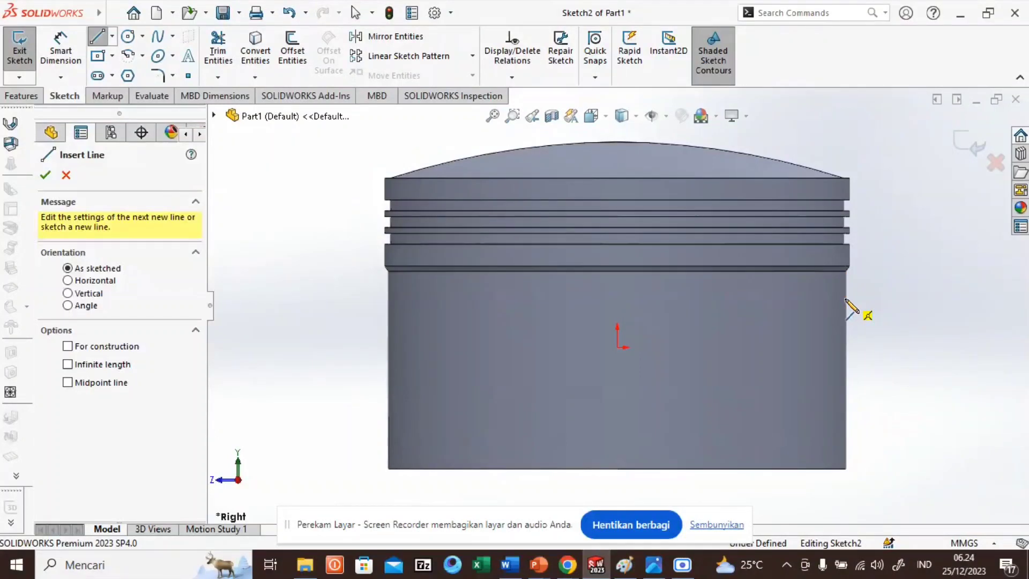
pyautogui.click(845, 303)
pyautogui.click(830, 319)
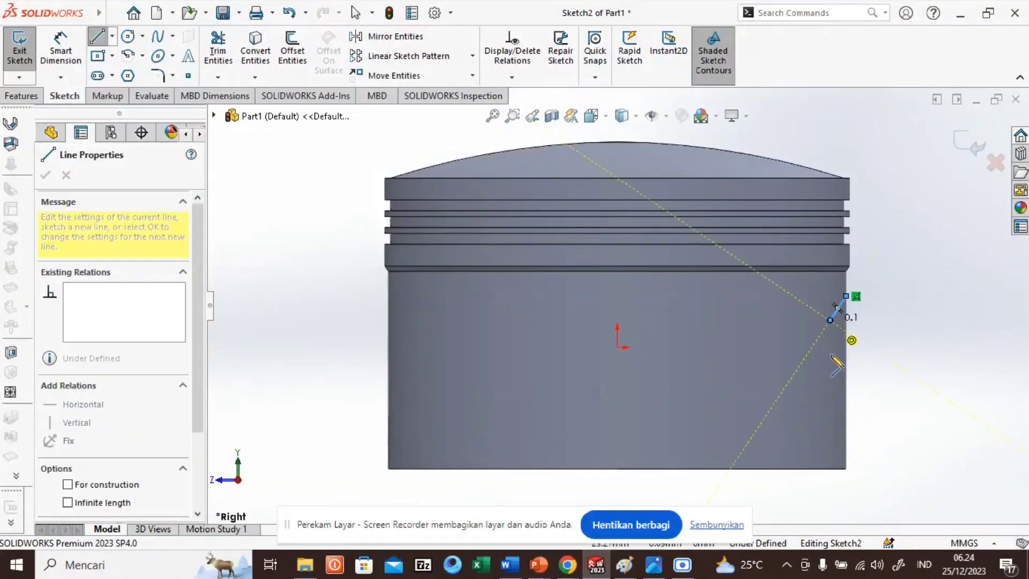
pyautogui.click(830, 469)
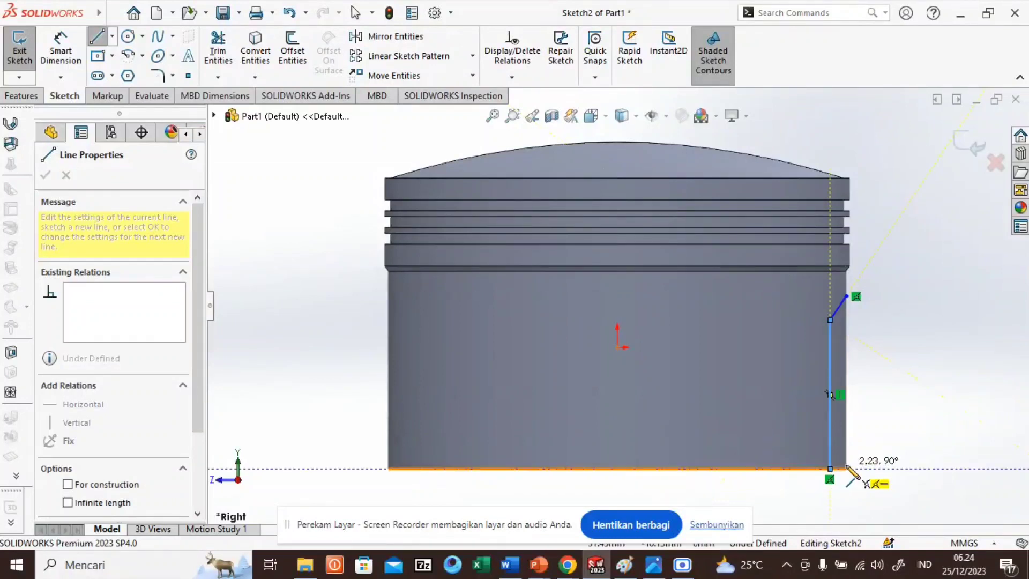
pyautogui.click(846, 468)
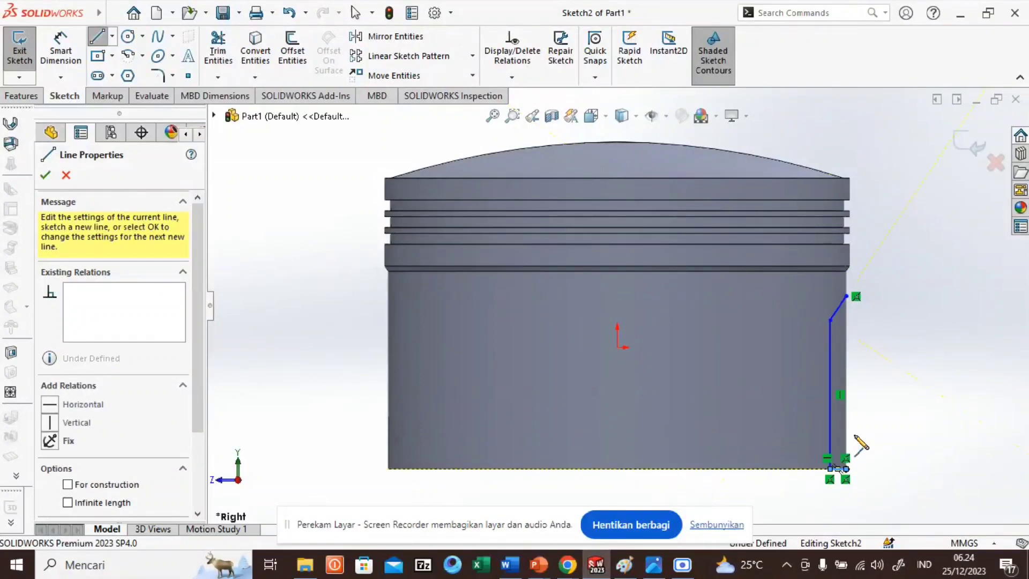
pyautogui.click(846, 295)
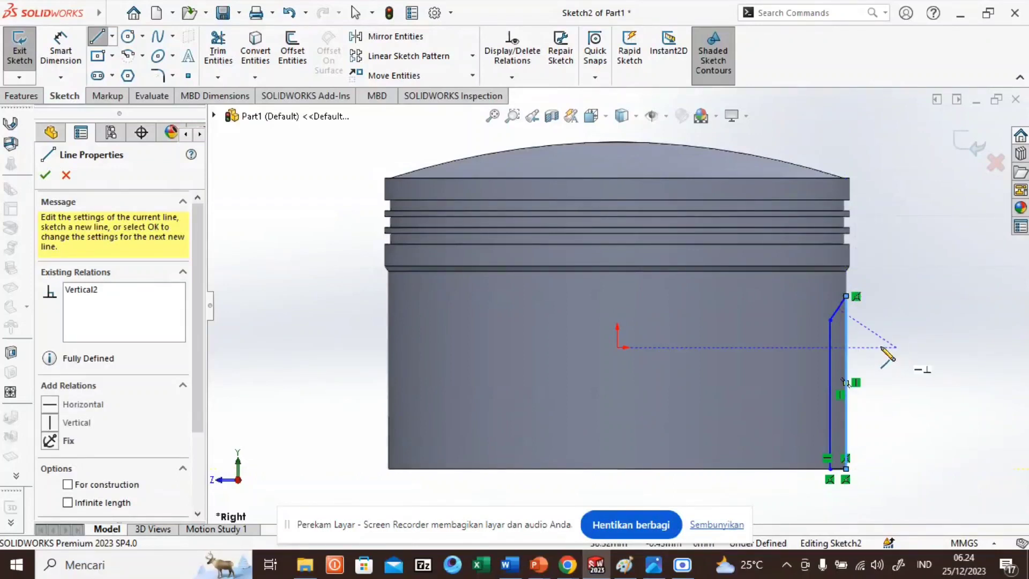
pyautogui.click(46, 176)
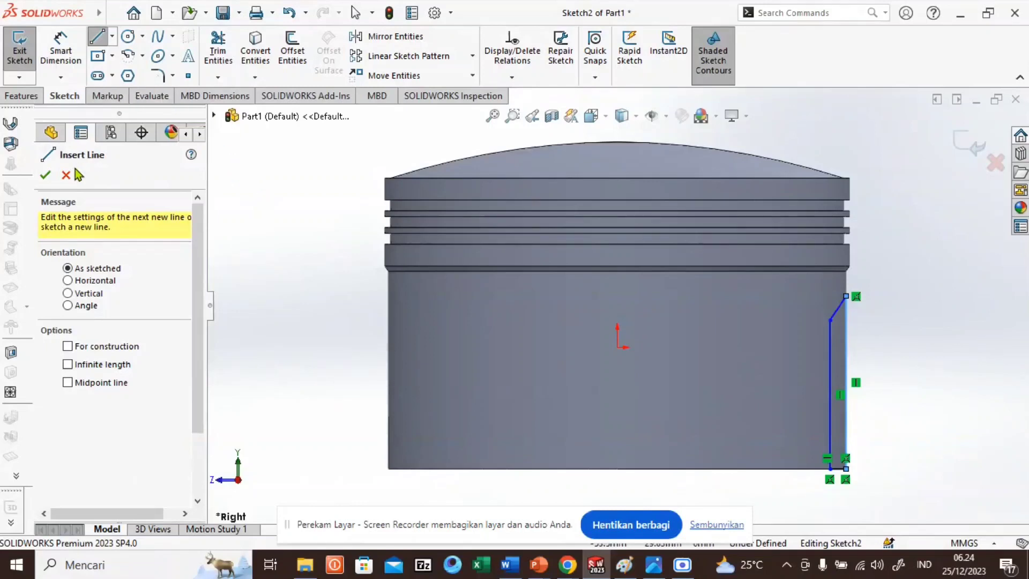
pyautogui.click(47, 177)
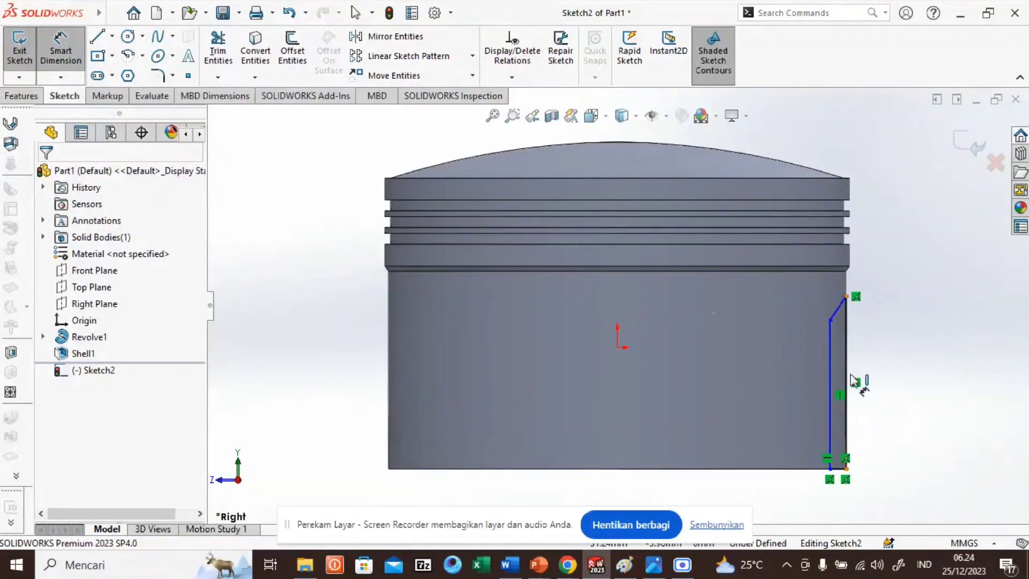
# Step: Dimension the profile's top corner 3 mm below the lower edge of the chamfer under the ring section
pyautogui.scroll(-2, 867, 320)
pyautogui.scroll(-3, 809, 269)
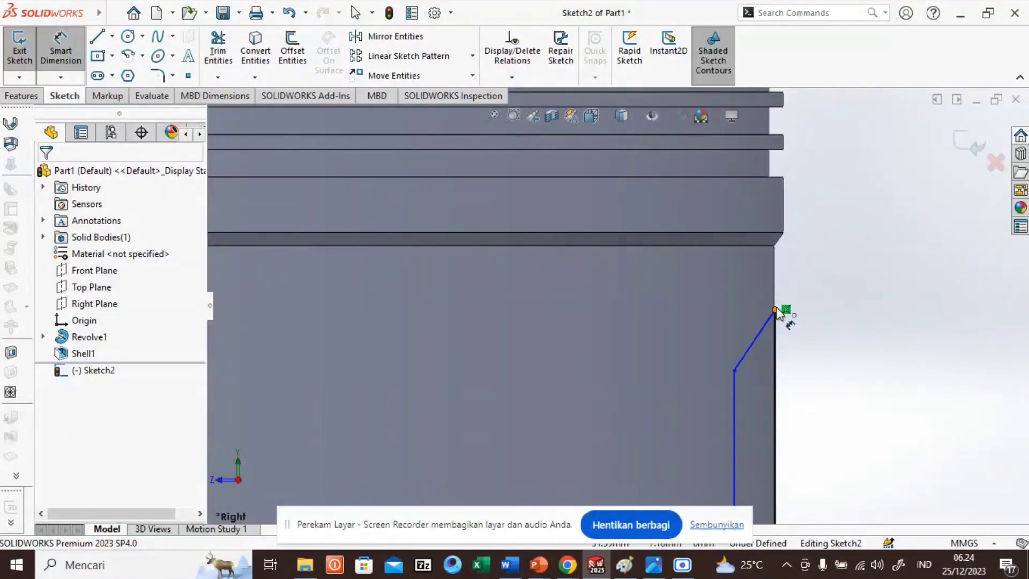
pyautogui.click(775, 310)
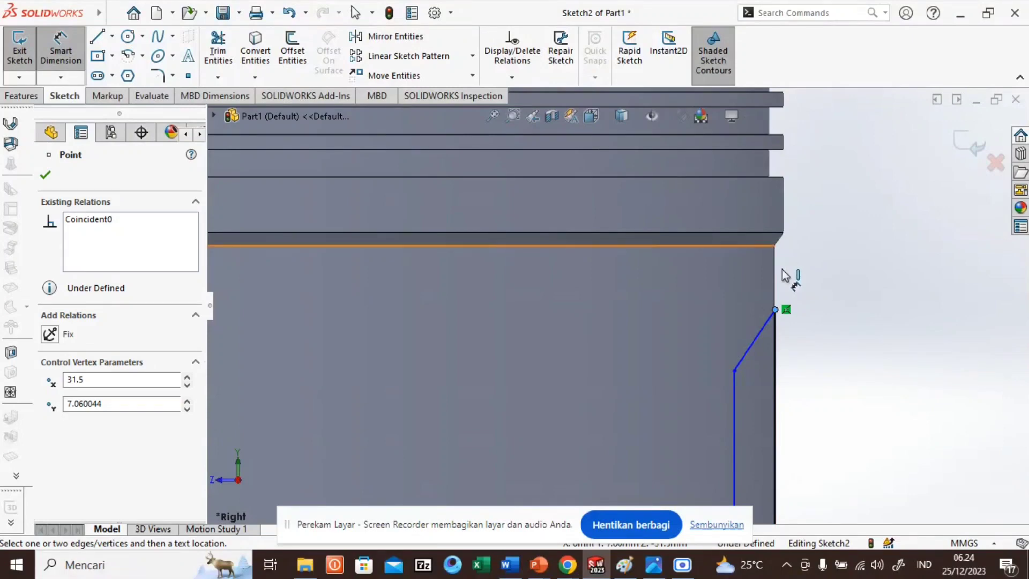
pyautogui.click(772, 246)
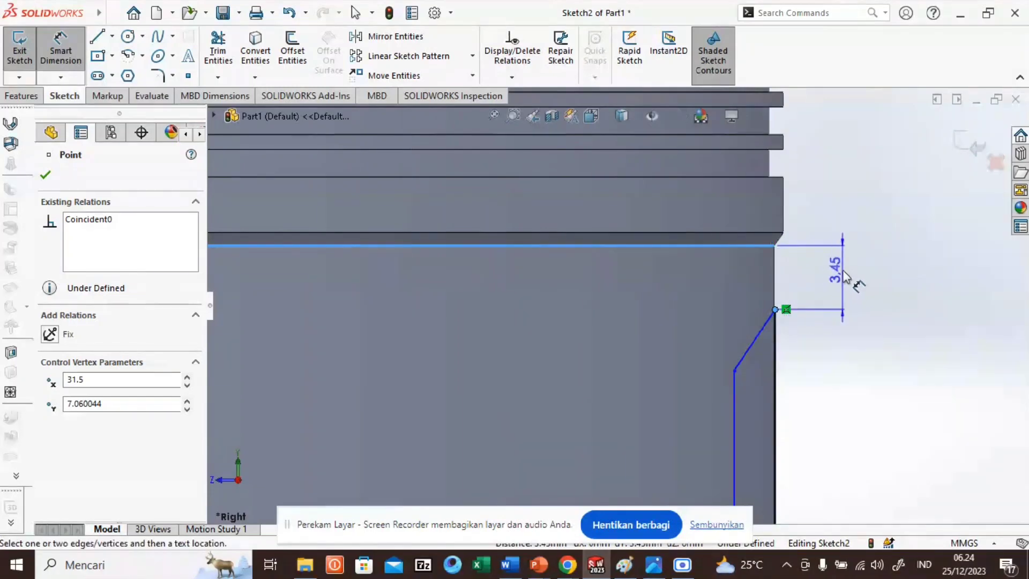
pyautogui.click(845, 271)
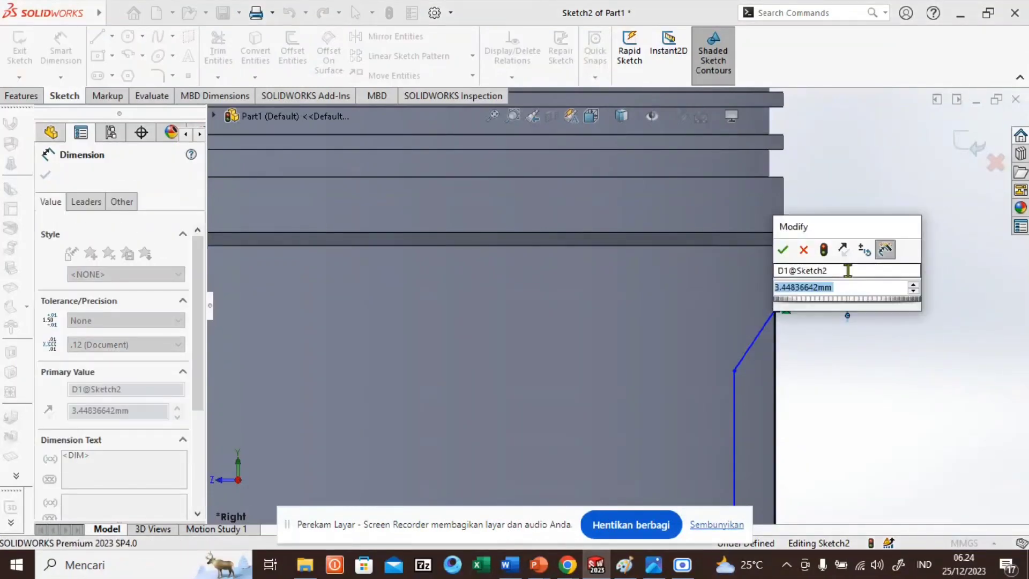
pyautogui.write('3')
pyautogui.click(782, 250)
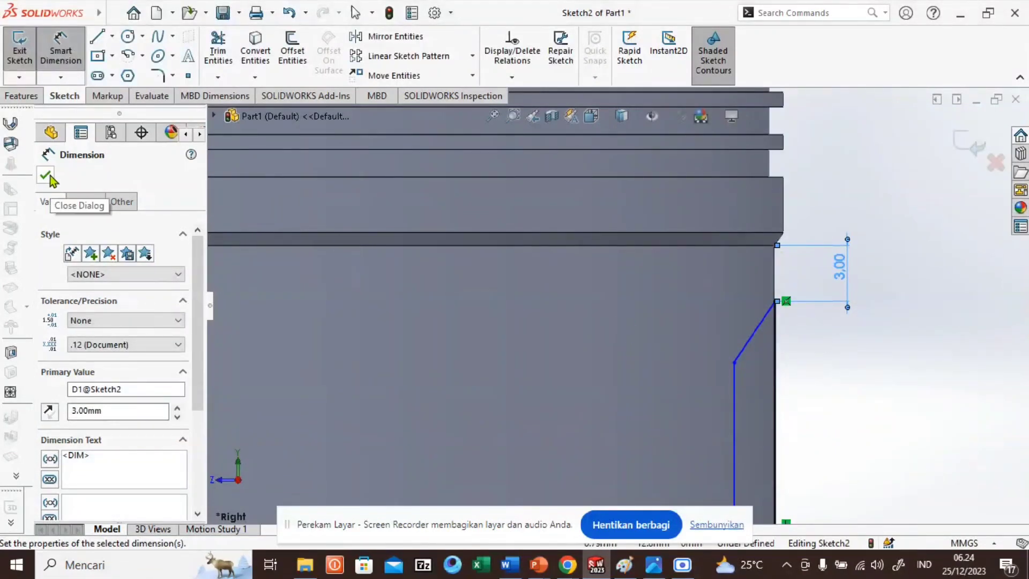
# Step: Dimension the horizontal distance between the profile's two vertical lines as 3 mm, placing the dimension below the skirt
pyautogui.click(734, 399)
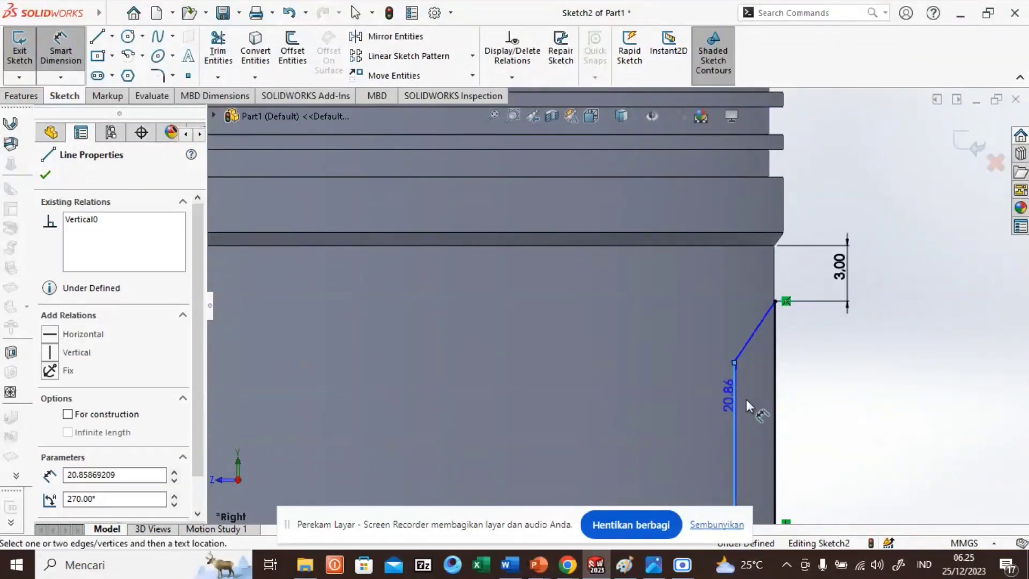
pyautogui.click(774, 399)
pyautogui.scroll(5, 829, 429)
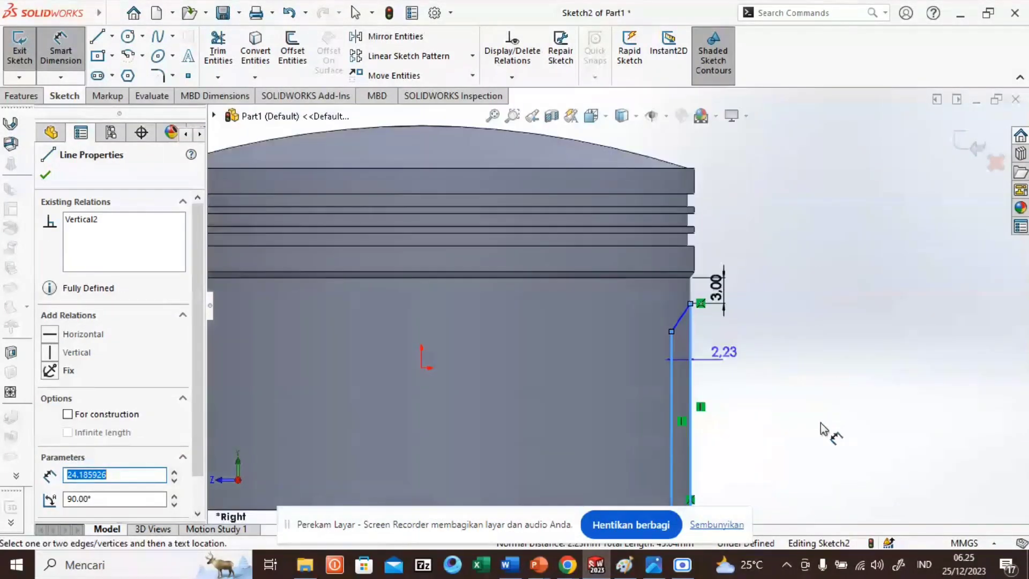
pyautogui.scroll(-5, 680, 426)
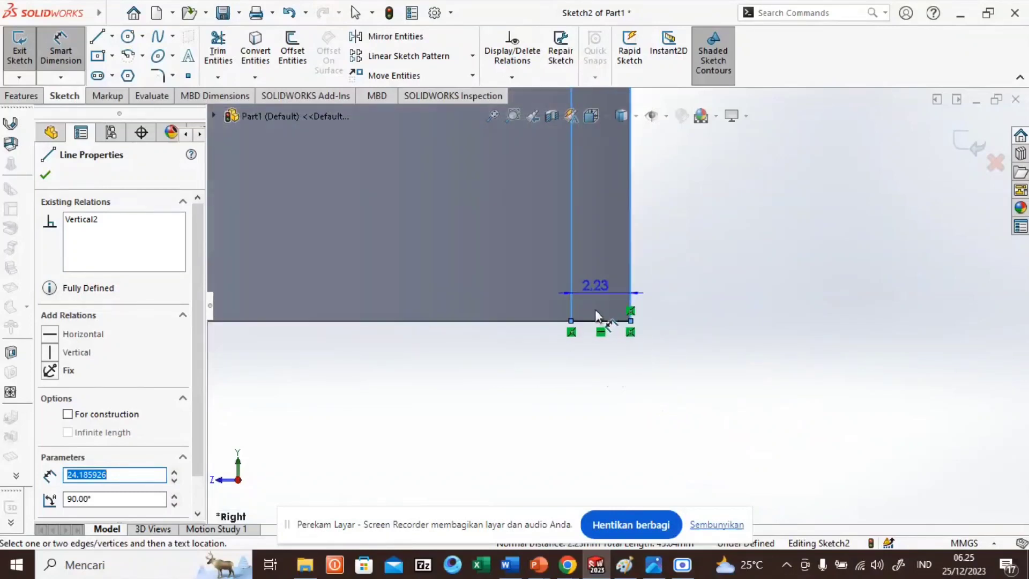
pyautogui.click(663, 377)
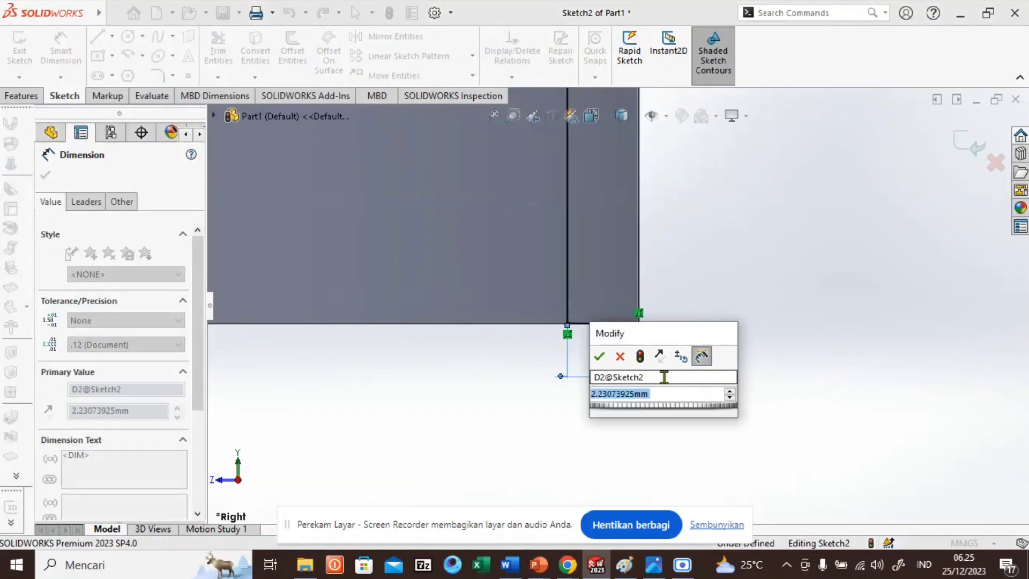
pyautogui.write('3')
pyautogui.click(600, 357)
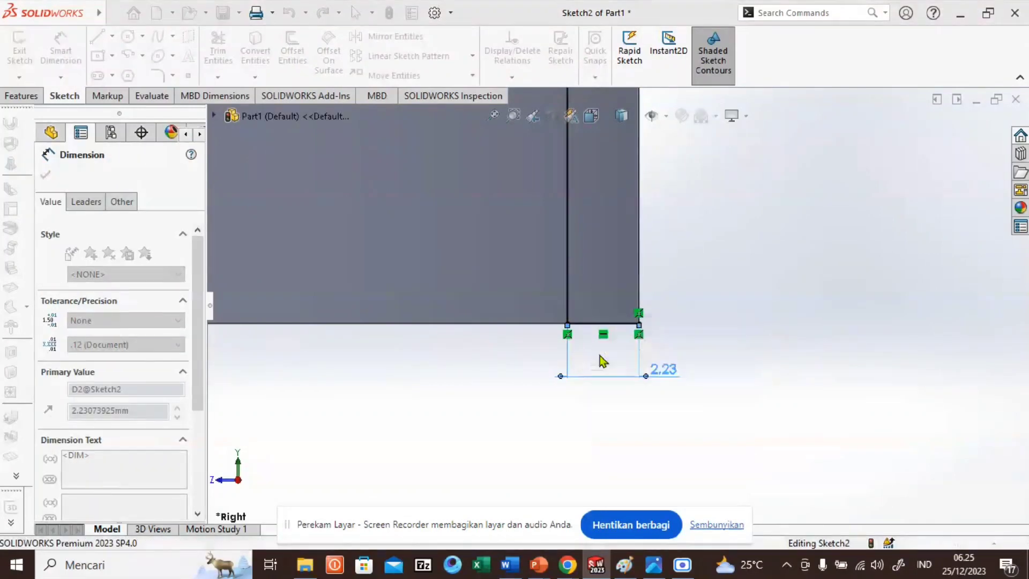
pyautogui.scroll(5, 636, 245)
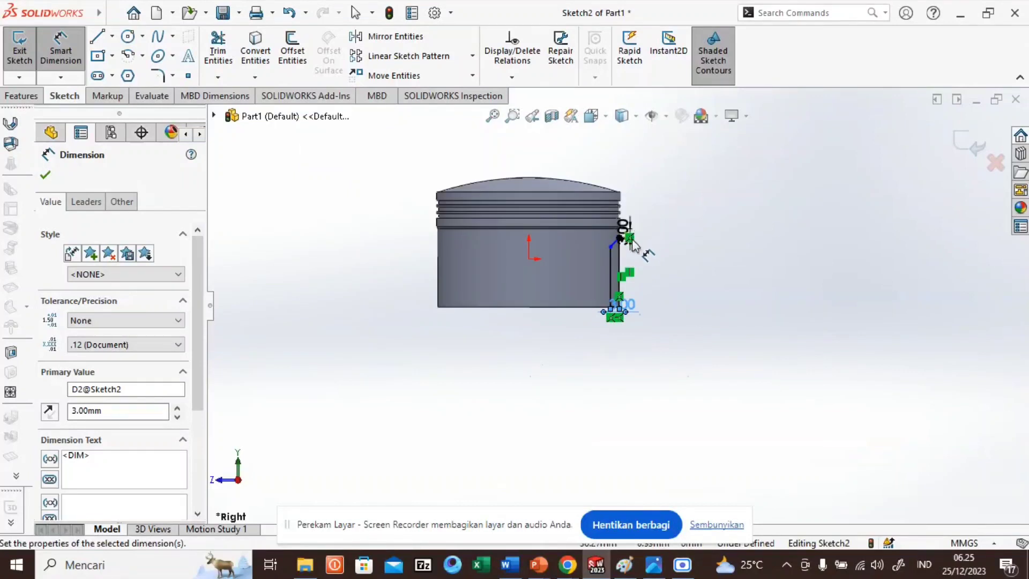
pyautogui.scroll(-6, 636, 245)
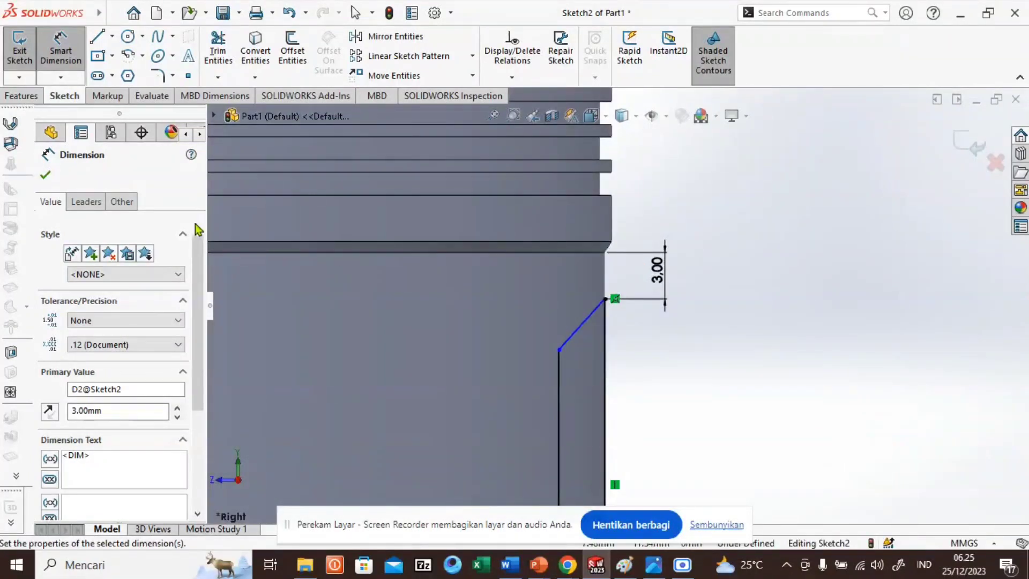
pyautogui.click(46, 176)
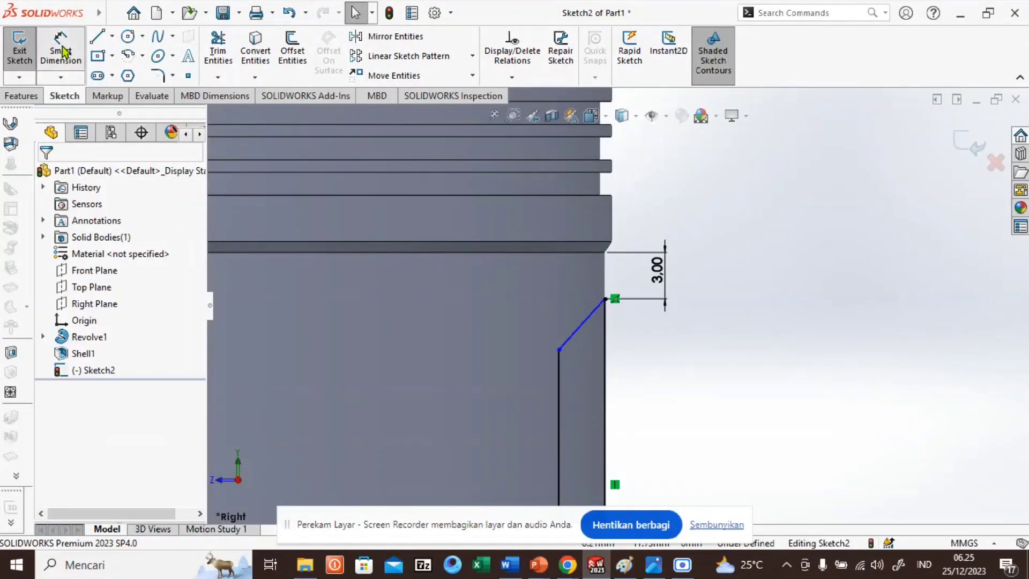
# Step: Dimension the angle between the profile's inner vertical line and its slanted top line as 145 degrees
pyautogui.click(557, 372)
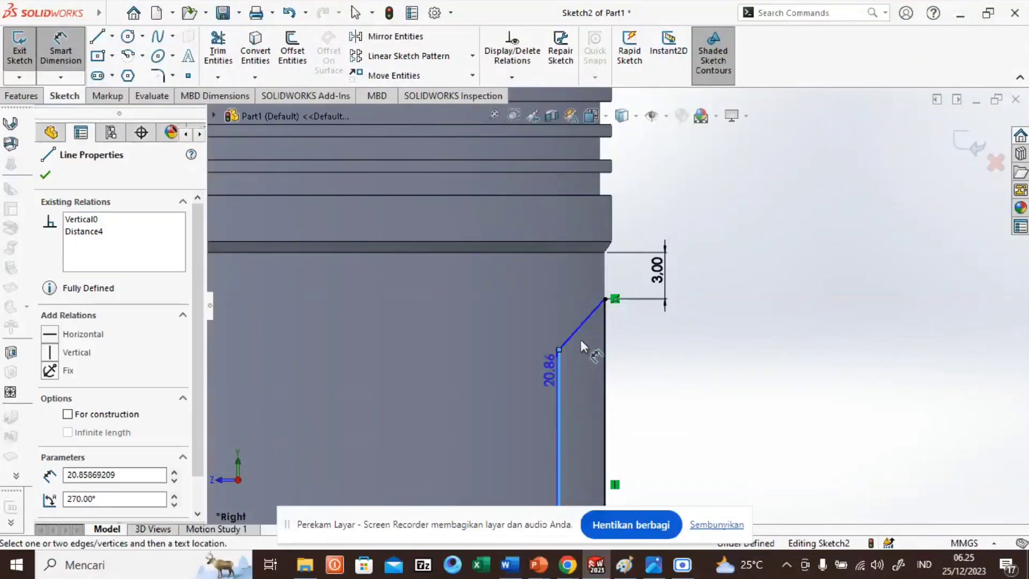
pyautogui.click(582, 326)
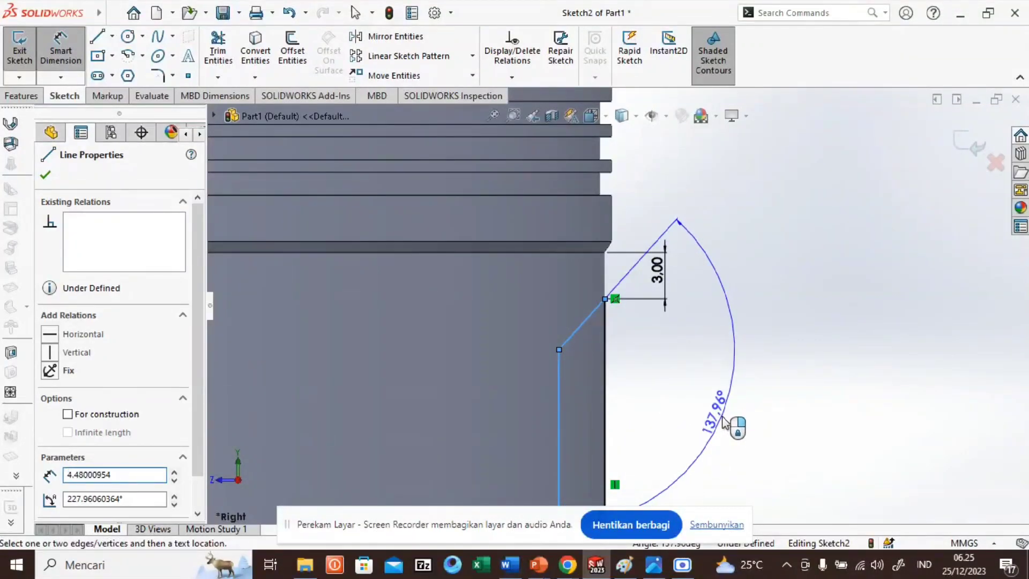
pyautogui.click(721, 429)
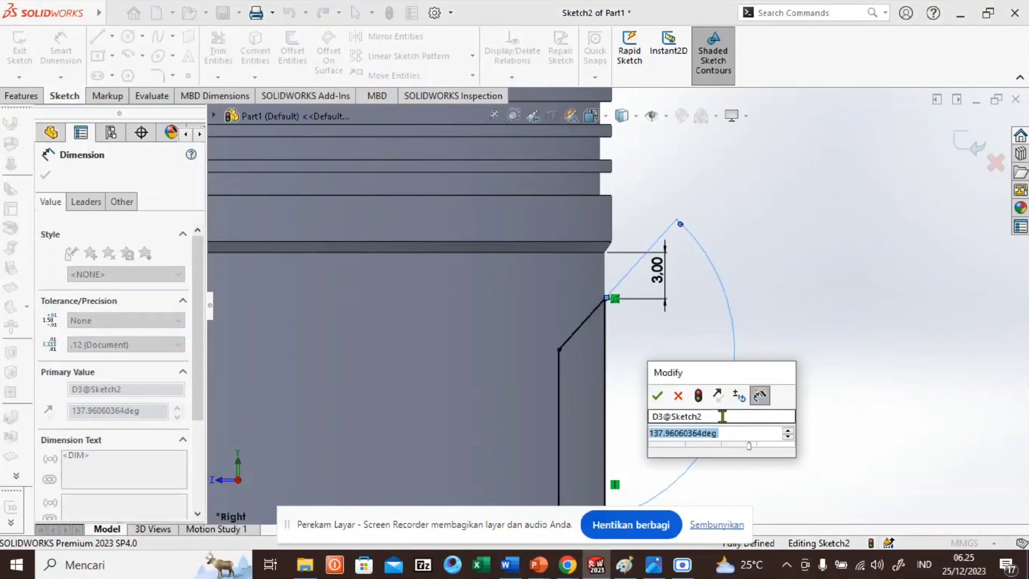
pyautogui.write('145')
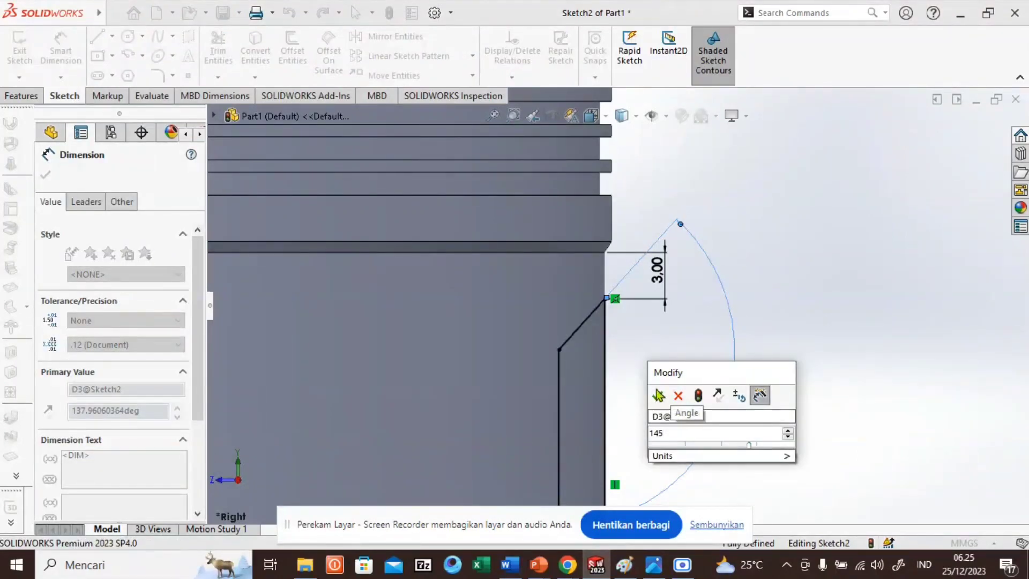
pyautogui.click(658, 396)
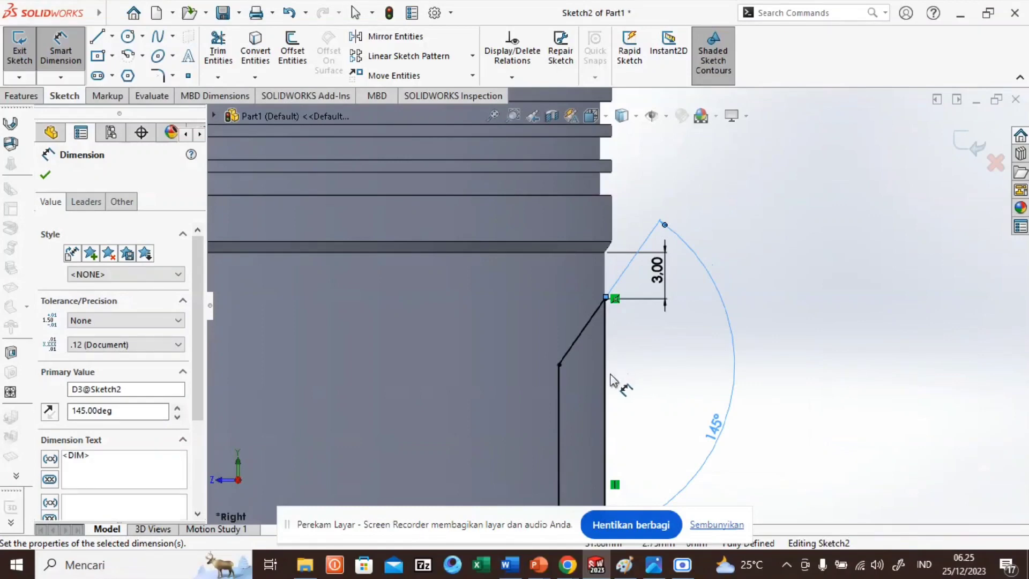
pyautogui.scroll(5, 611, 383)
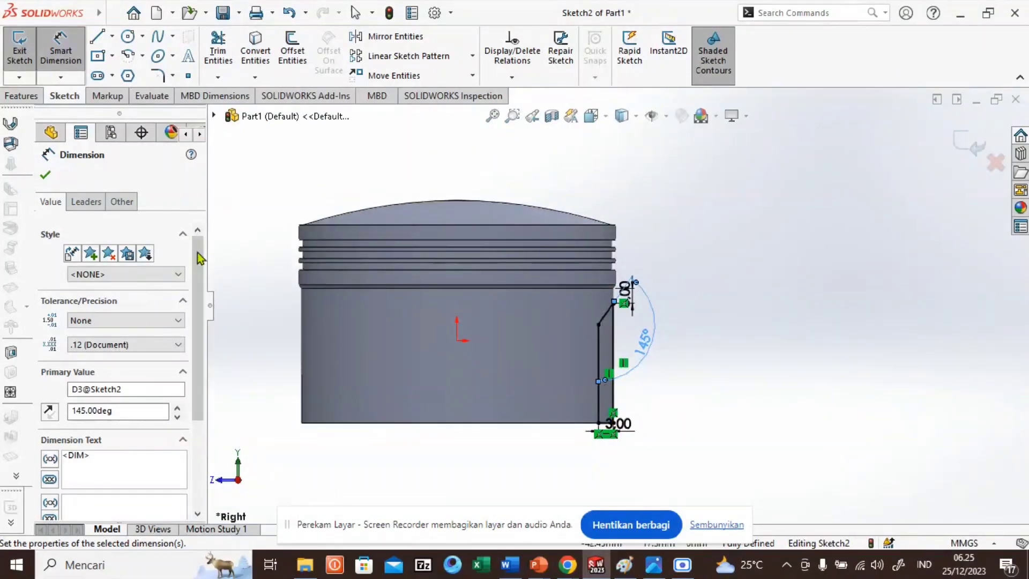
pyautogui.click(45, 175)
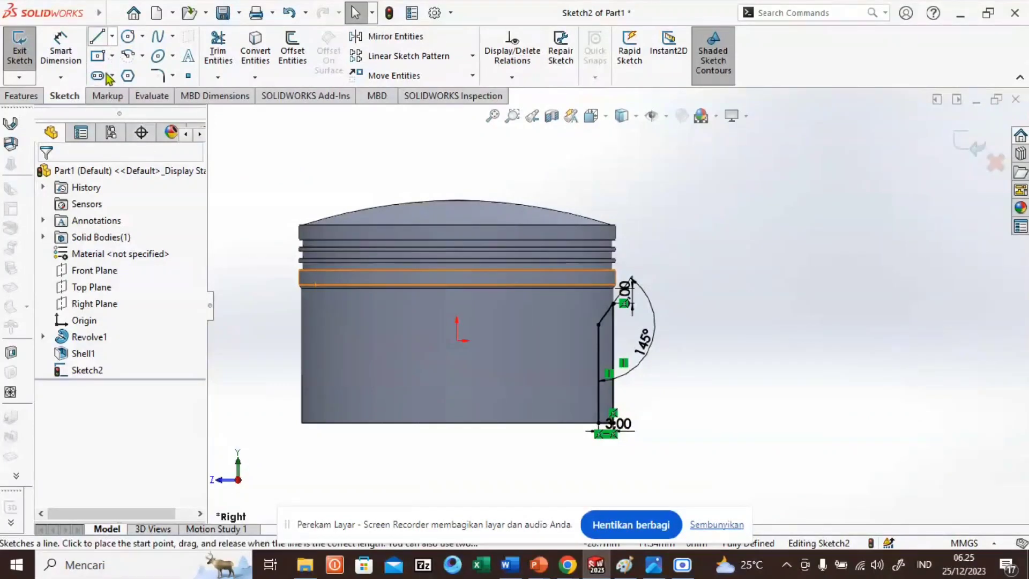
# Step: Draw a short vertical centerline below the piston, aligned with the origin
pyautogui.click(112, 36)
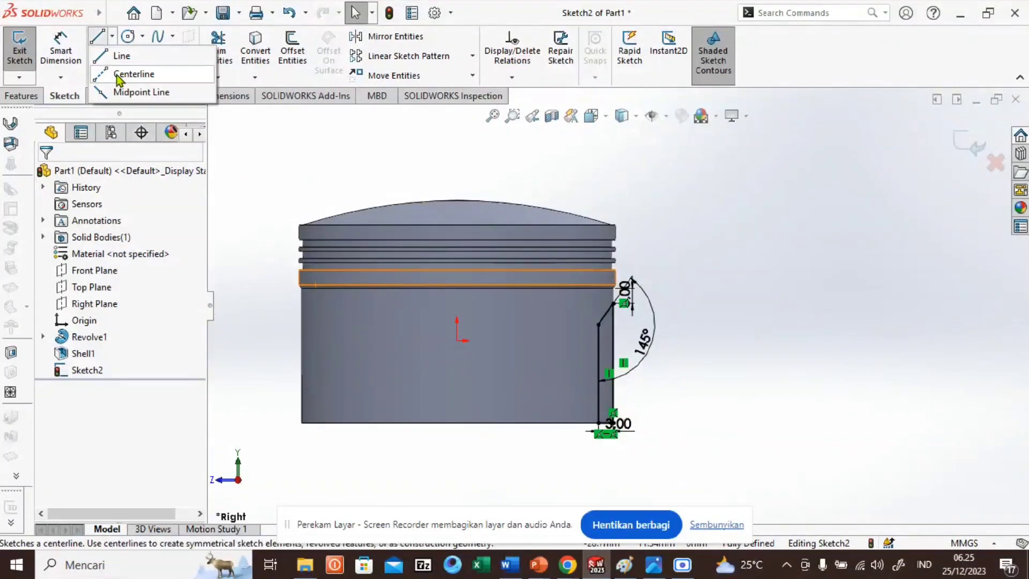
pyautogui.click(134, 71)
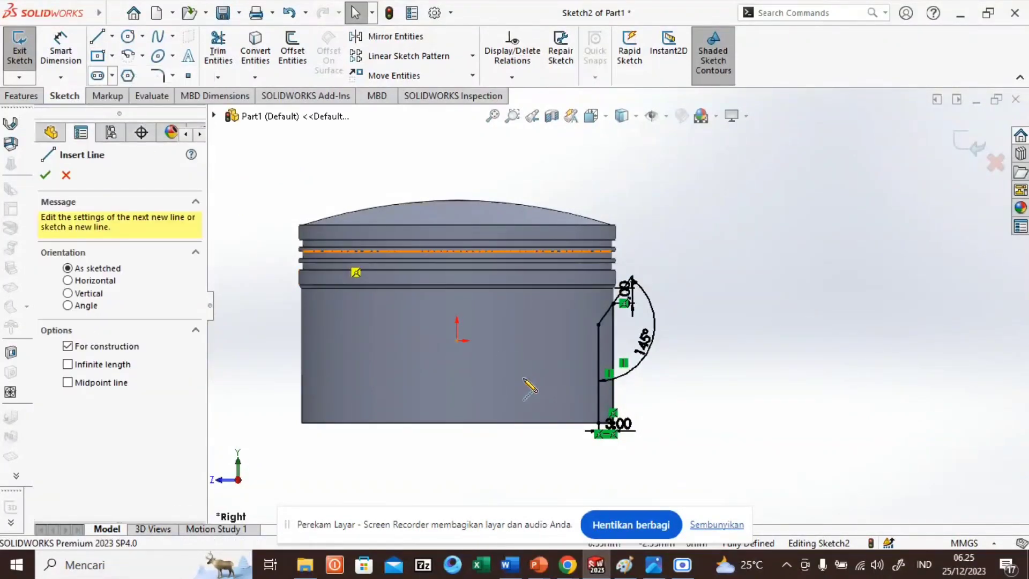
pyautogui.click(457, 459)
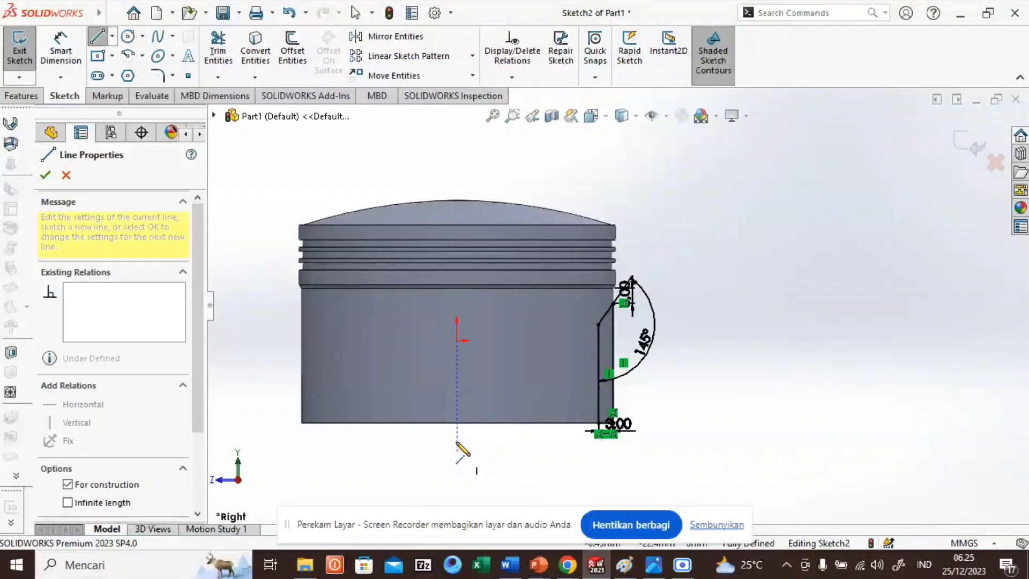
pyautogui.click(457, 503)
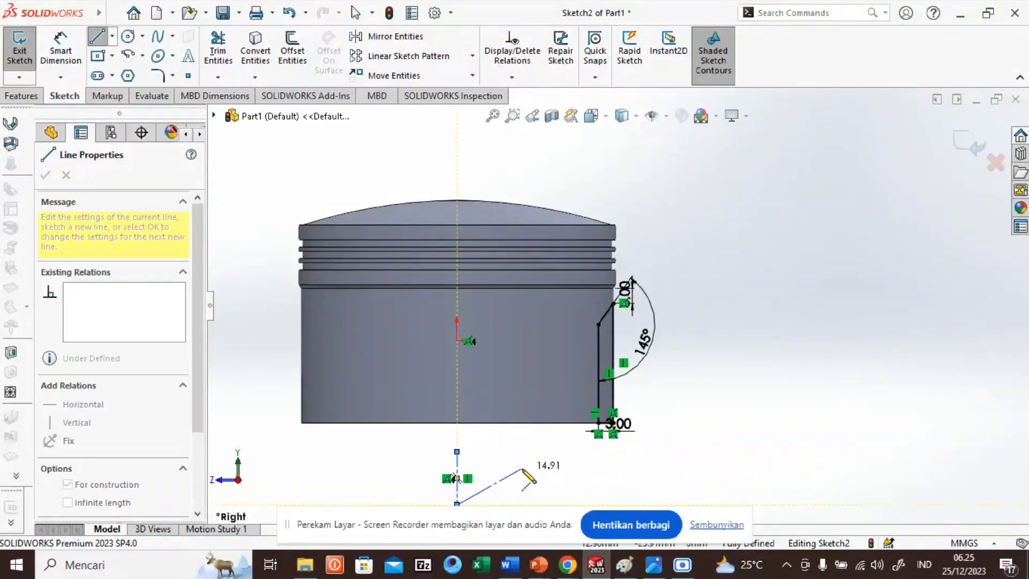
pyautogui.press('Escape')
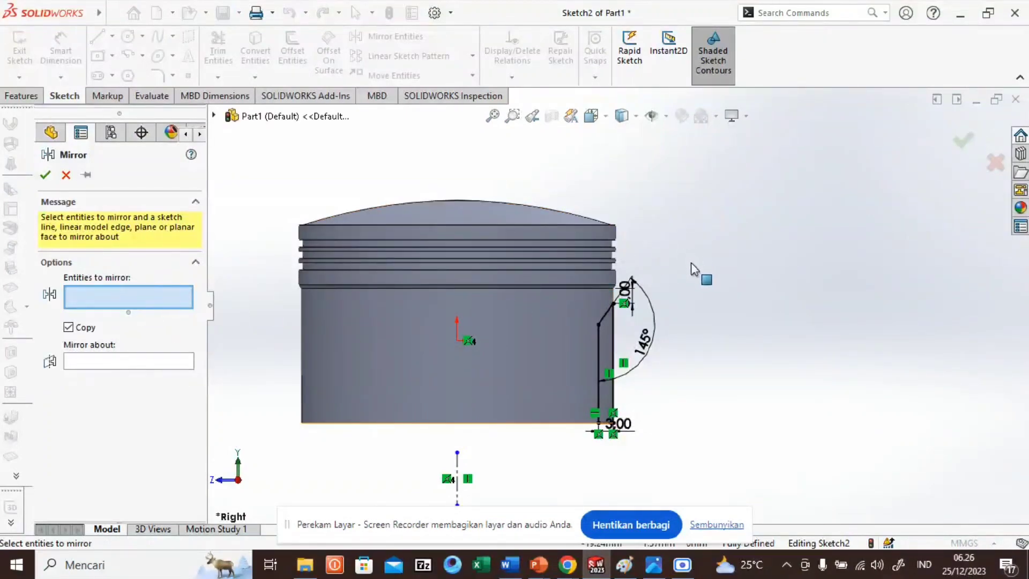
# Step: Mirror the skirt-side profile's four lines about the vertical centerline below the piston, keeping the originals
pyautogui.moveTo(682, 286)
pyautogui.mouseDown()
pyautogui.moveTo(593, 372)
pyautogui.moveTo(573, 467)
pyautogui.mouseUp()
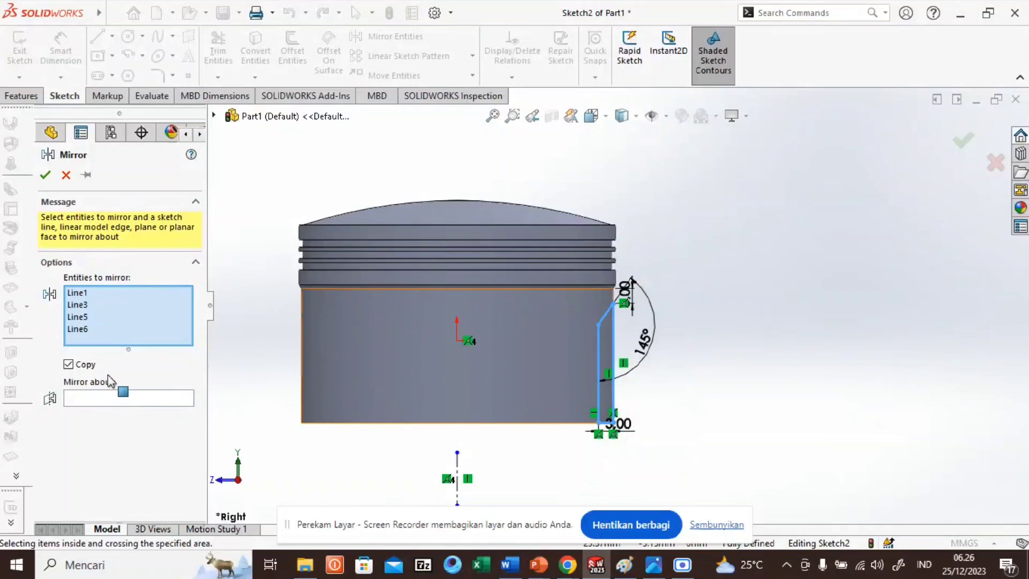
pyautogui.click(105, 400)
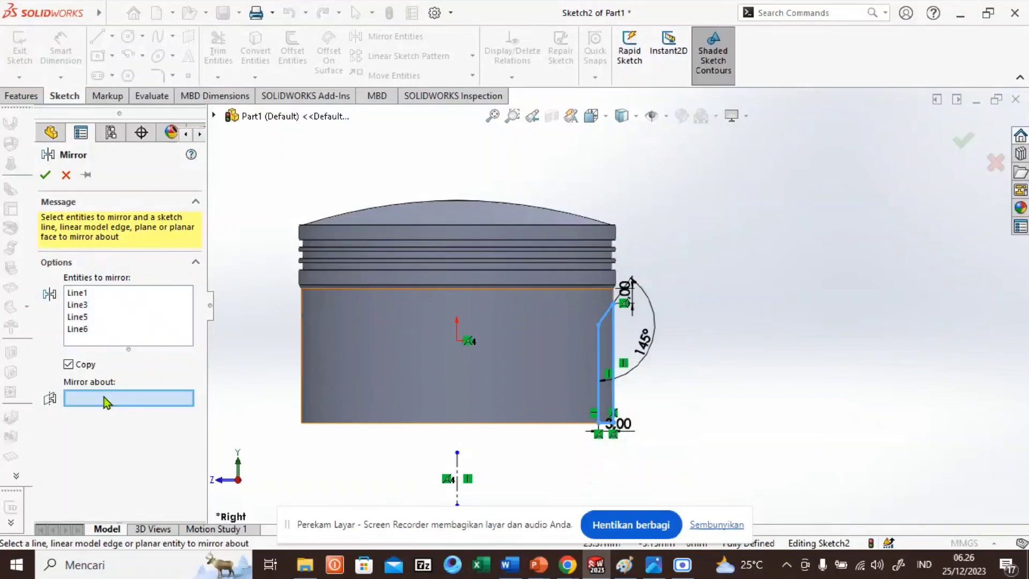
pyautogui.click(457, 461)
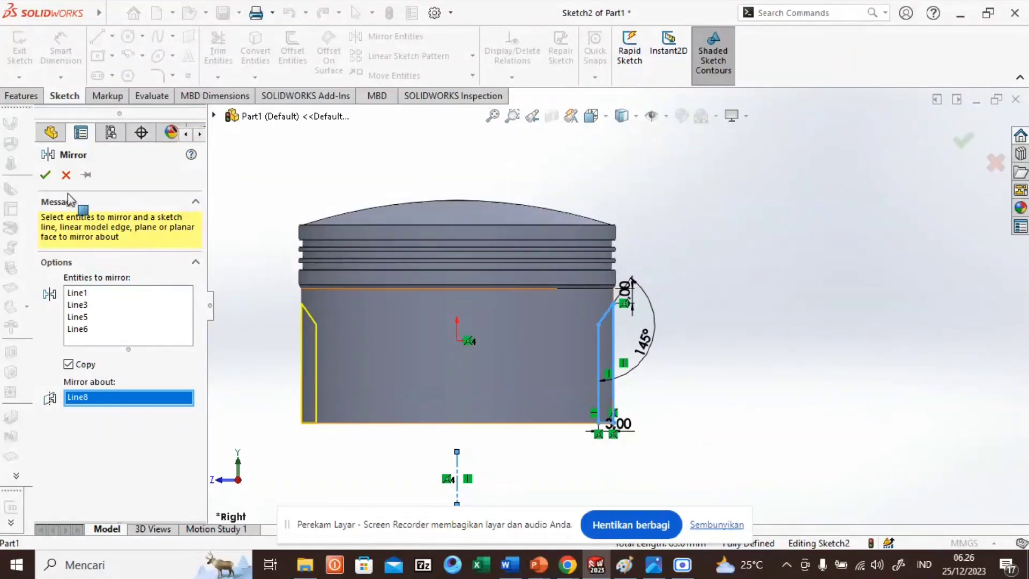
pyautogui.click(45, 175)
# Step: Cut-extrude the two mirrored skirt-side profiles Through All in both directions
pyautogui.moveTo(8, 7)
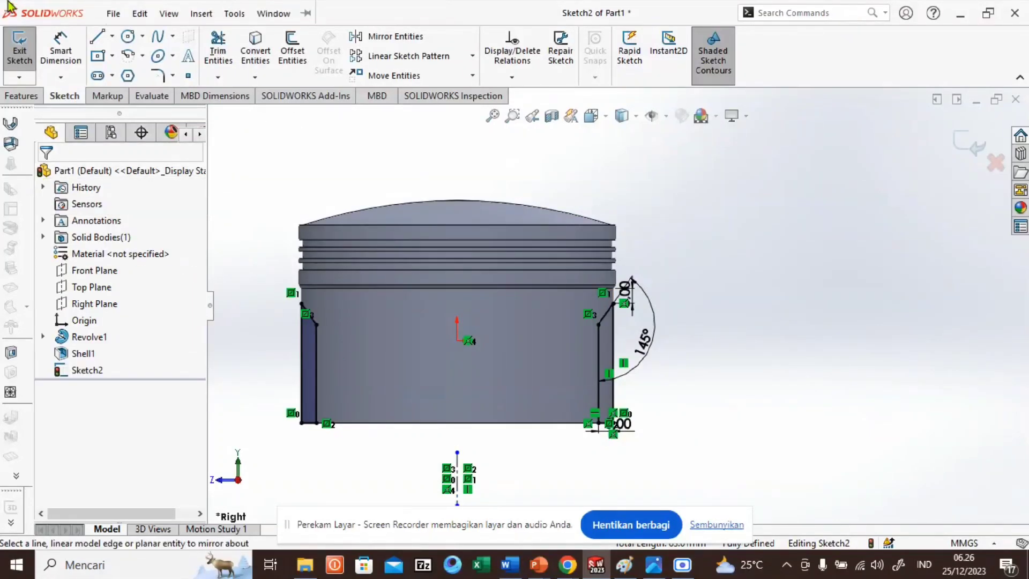
pyautogui.click(21, 96)
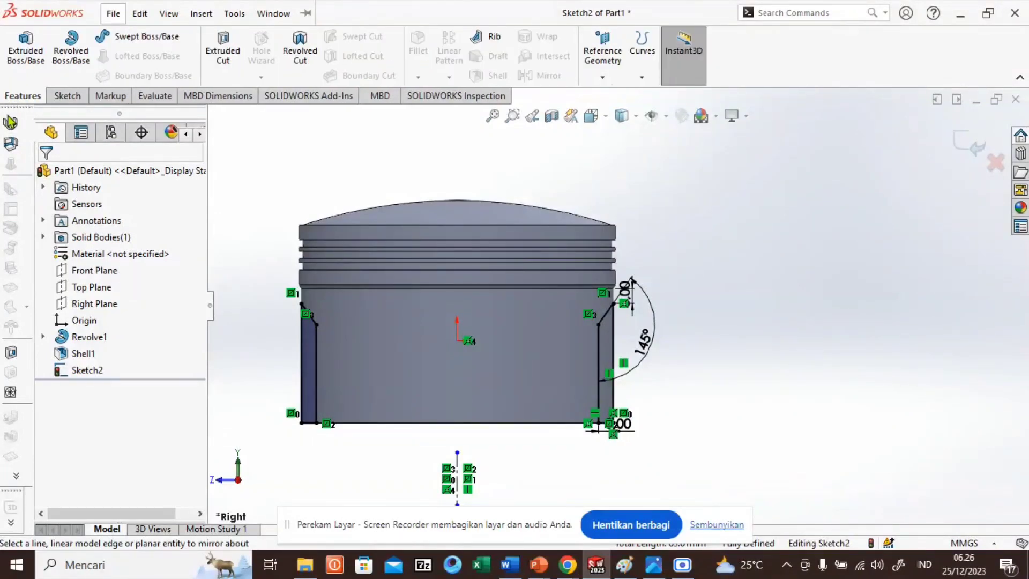
pyautogui.click(224, 52)
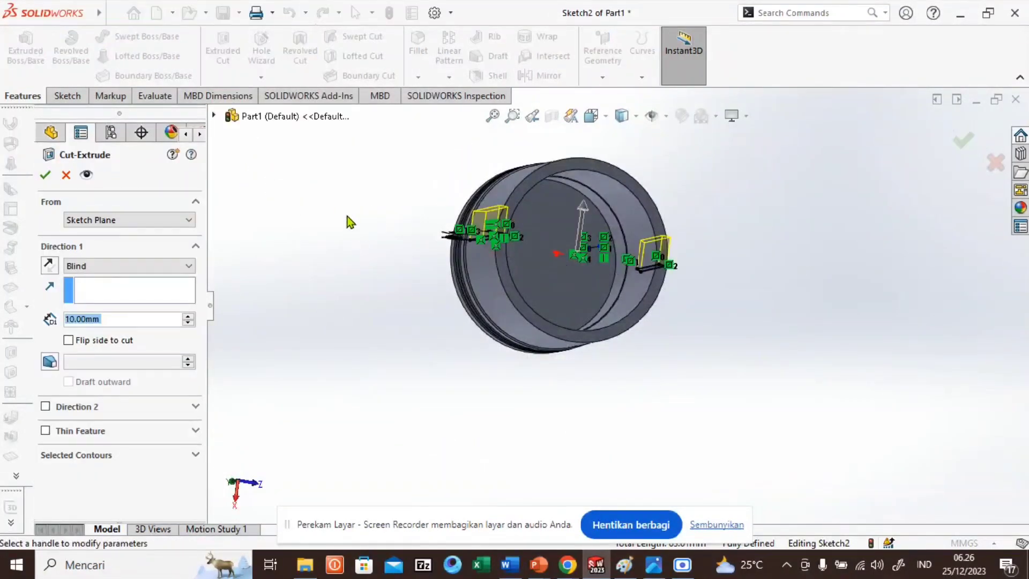
pyautogui.click(134, 266)
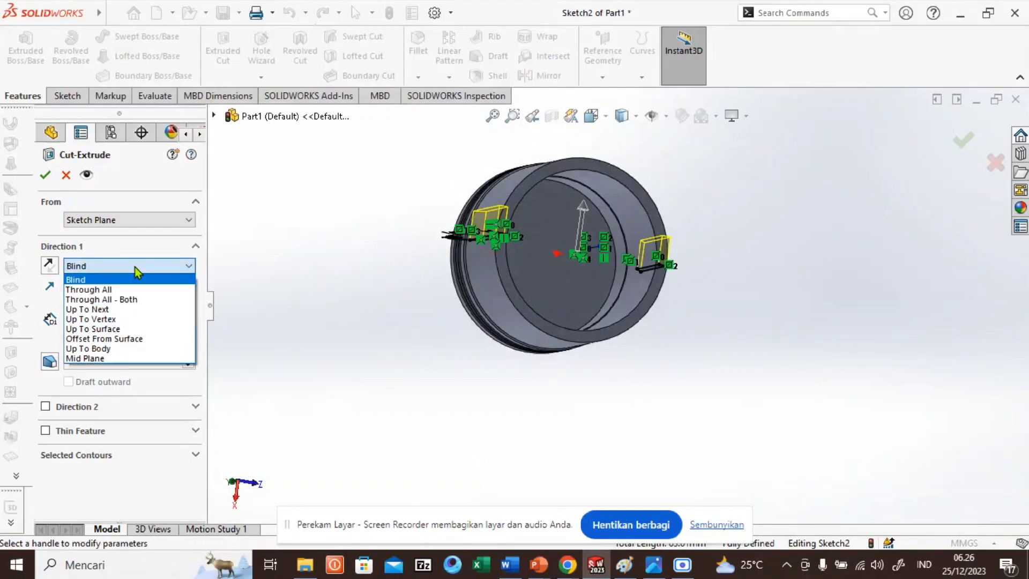
pyautogui.click(110, 290)
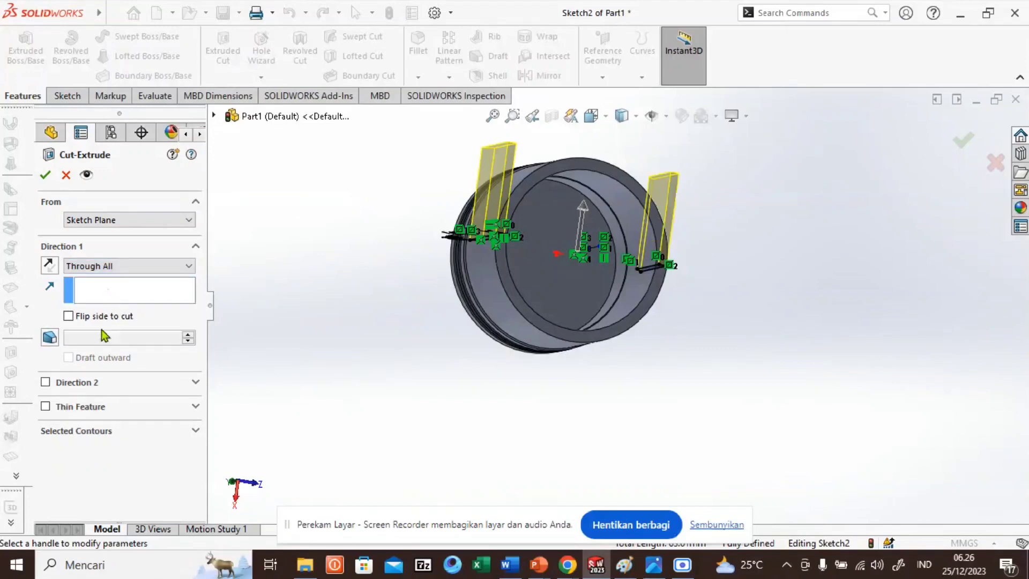
pyautogui.click(46, 382)
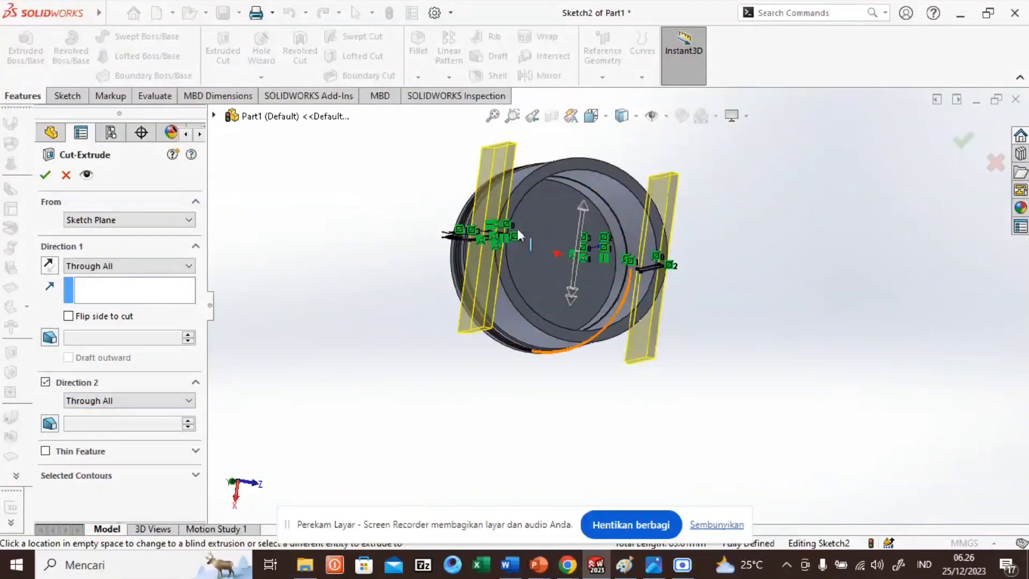
pyautogui.click(47, 175)
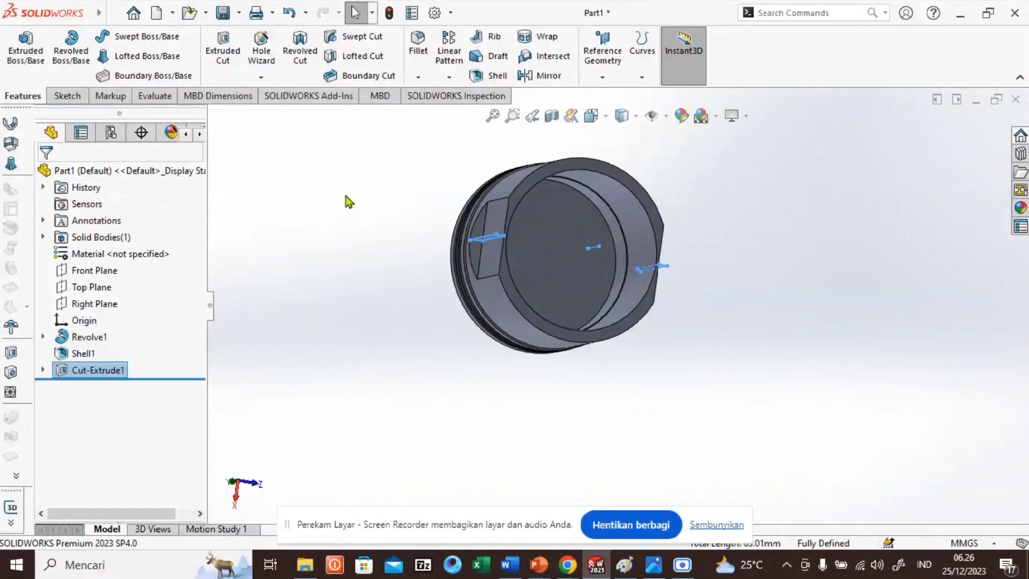
pyautogui.moveTo(346, 196); pyautogui.dragTo(334, 228, button='middle')
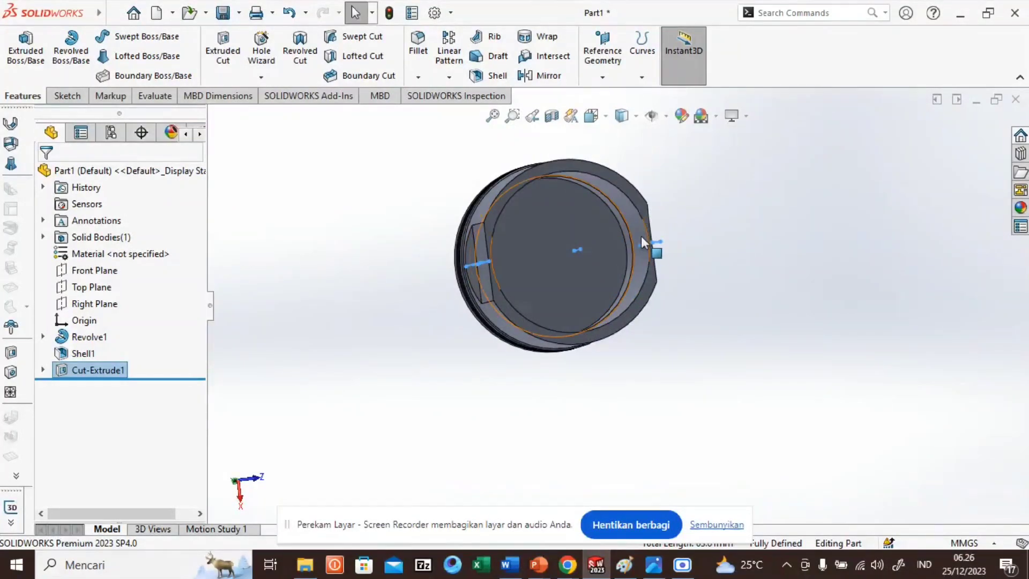
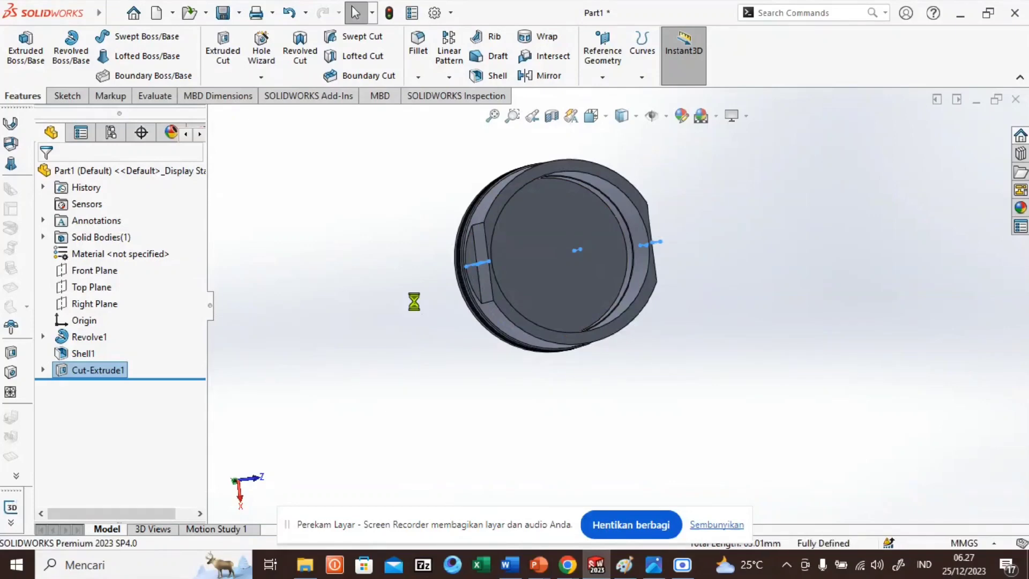
pyautogui.hotkey('ctrl', '4')
pyautogui.hotkey('ctrl', 'z')
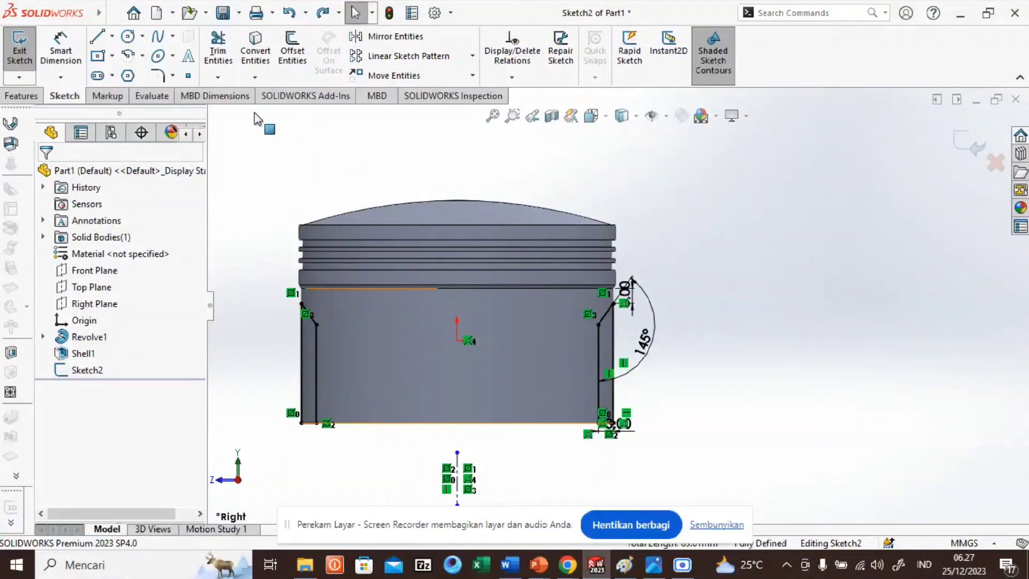
pyautogui.click(322, 13)
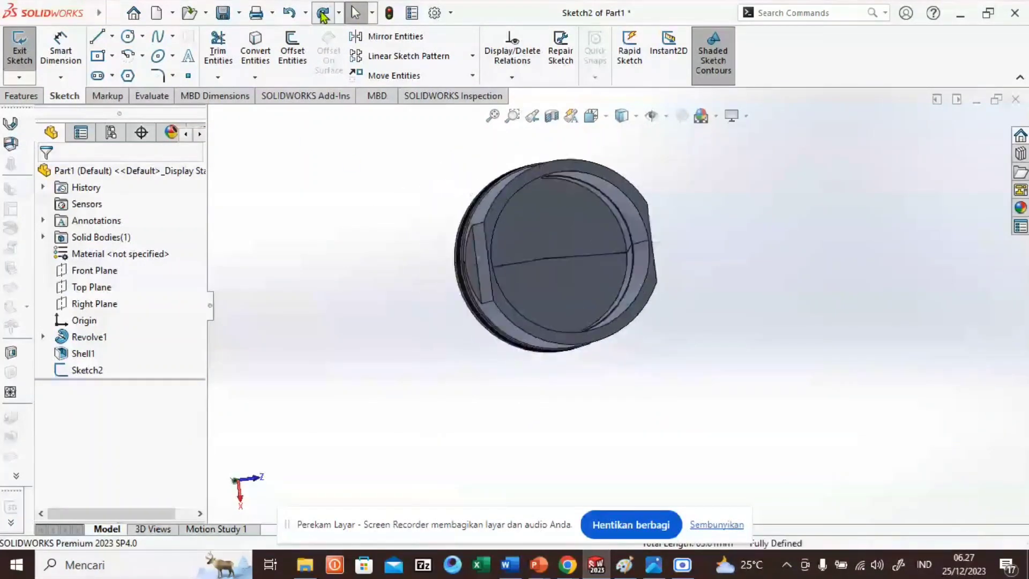
# Step: Sketch a corner rectangle on the skirt's open-end face, spanning diagonally opposite corners of the two flat cut edges
pyautogui.moveTo(432, 335)
pyautogui.mouseDown(button='middle')
pyautogui.moveTo(407, 332)
pyautogui.moveTo(424, 338)
pyautogui.mouseUp(button='middle')
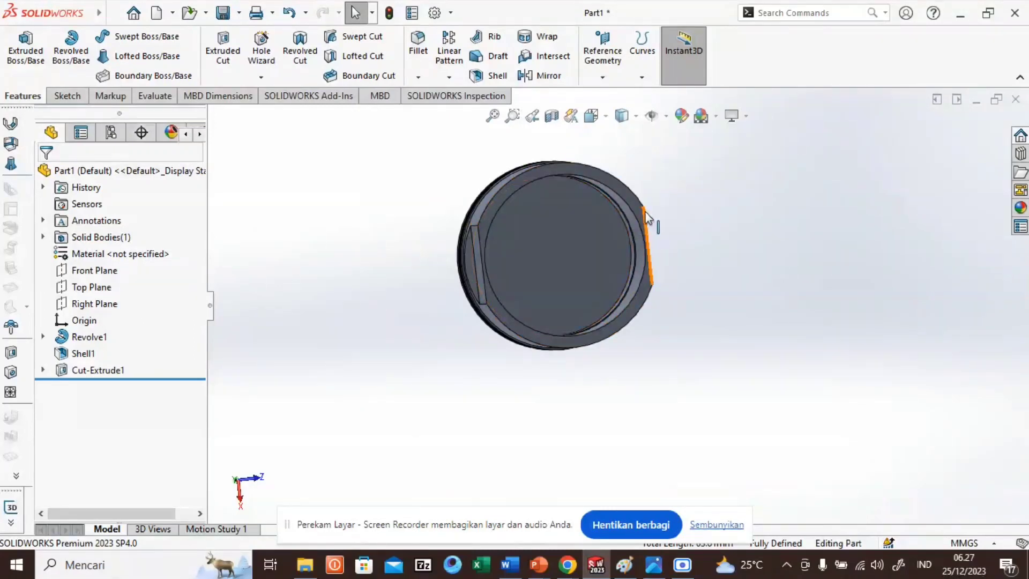
pyautogui.scroll(-4, 636, 224)
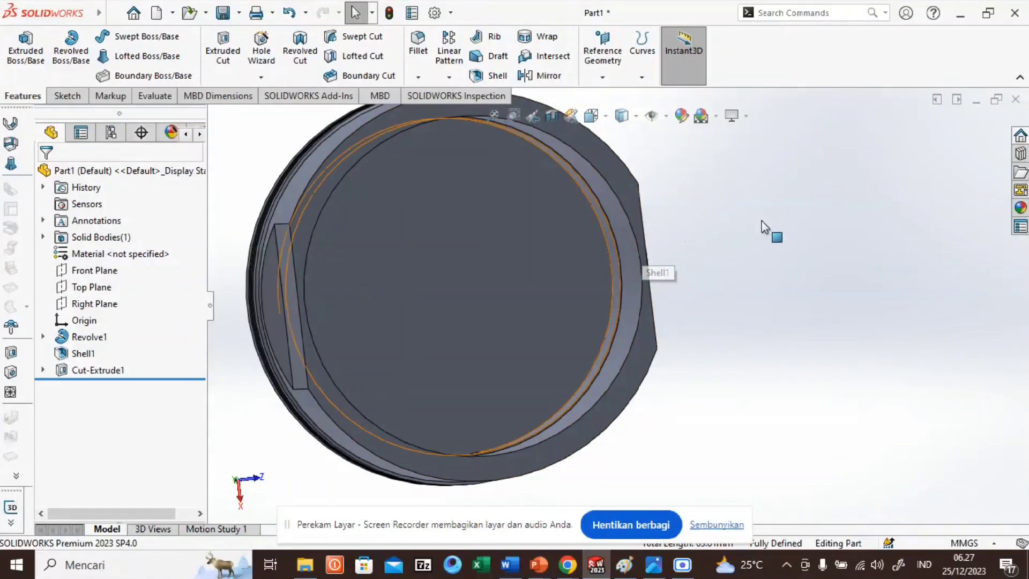
pyautogui.click(632, 189)
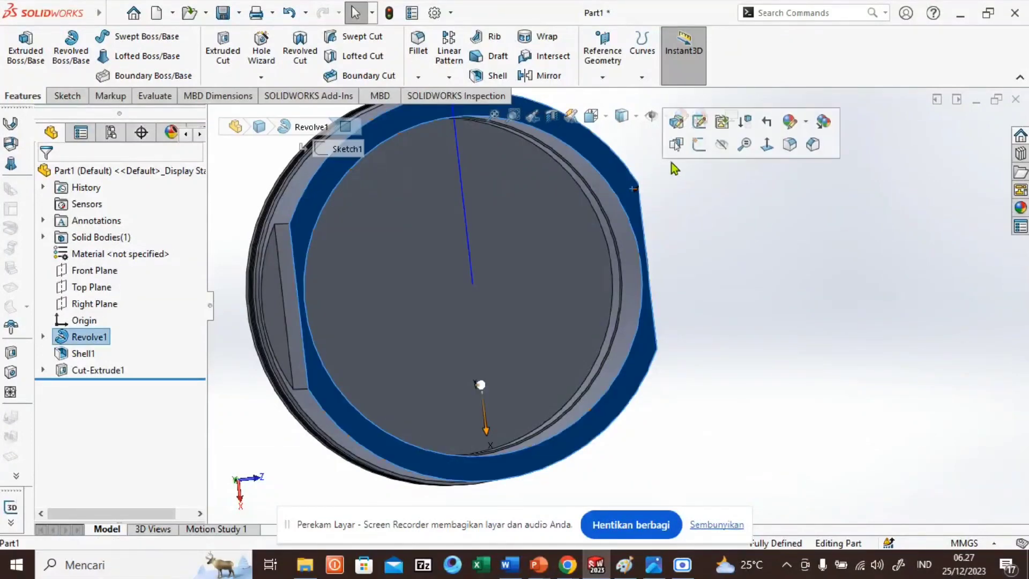
pyautogui.click(696, 147)
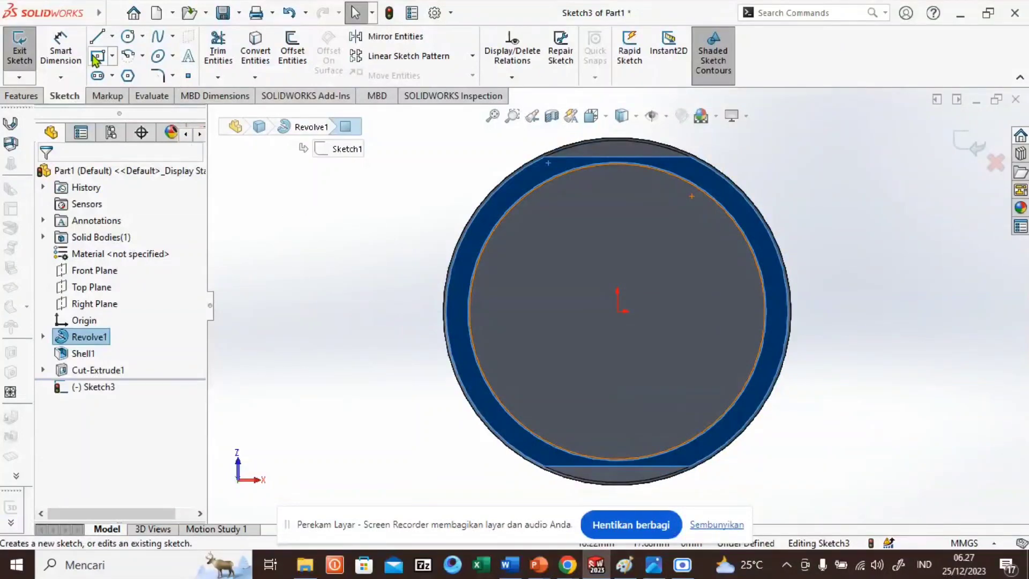
pyautogui.click(112, 57)
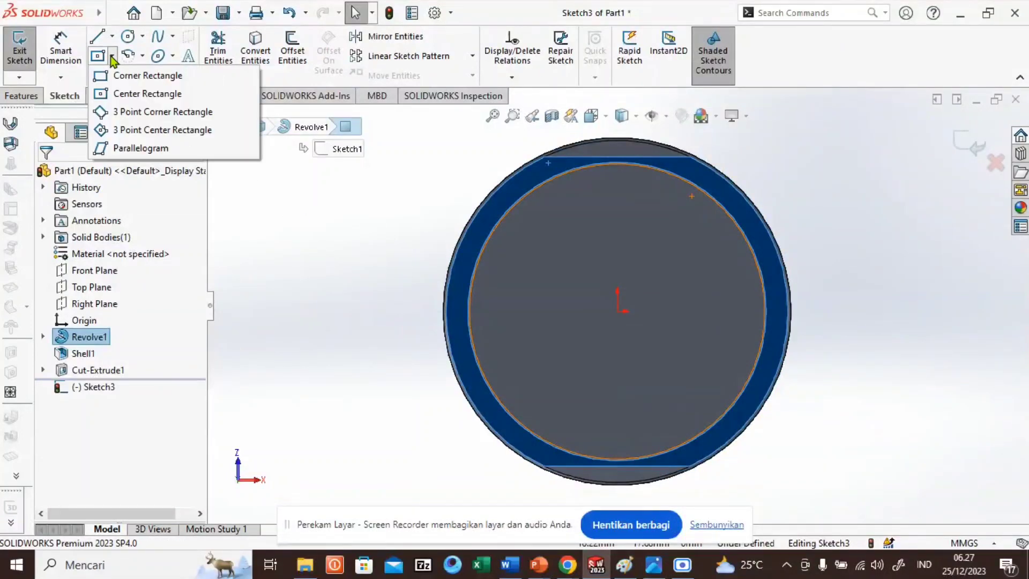
pyautogui.click(124, 80)
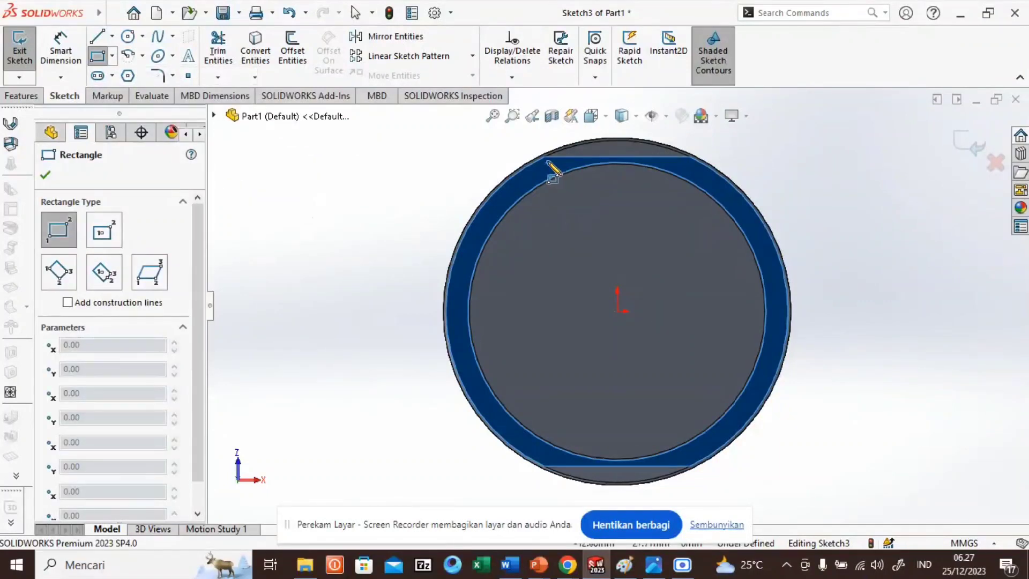
pyautogui.click(544, 156)
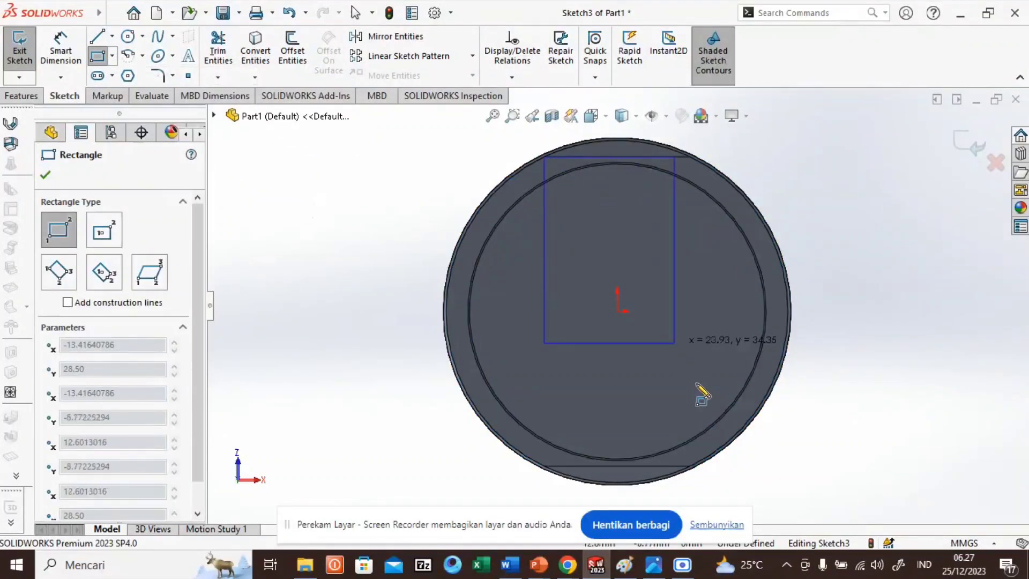
pyautogui.click(690, 466)
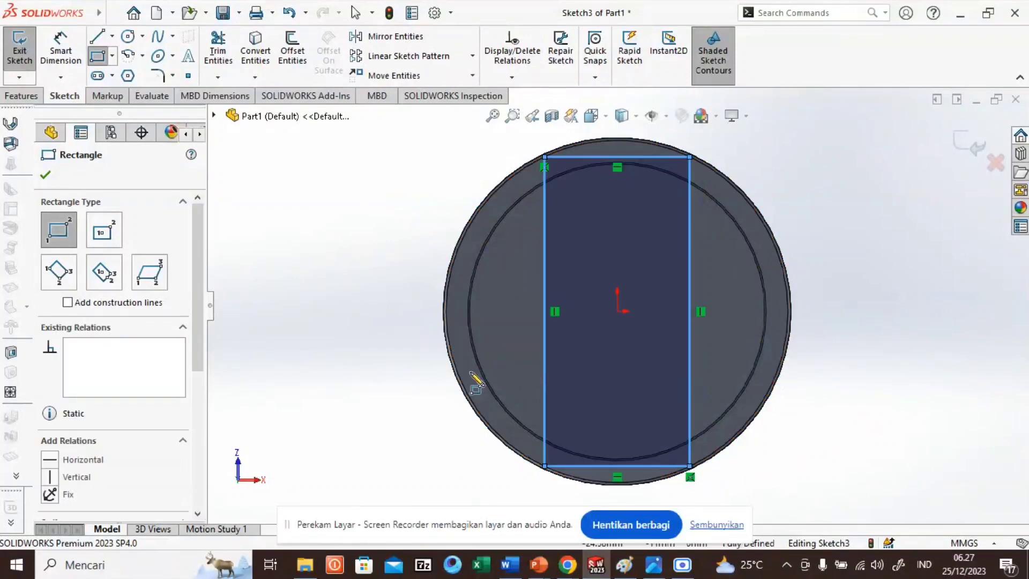
pyautogui.click(45, 174)
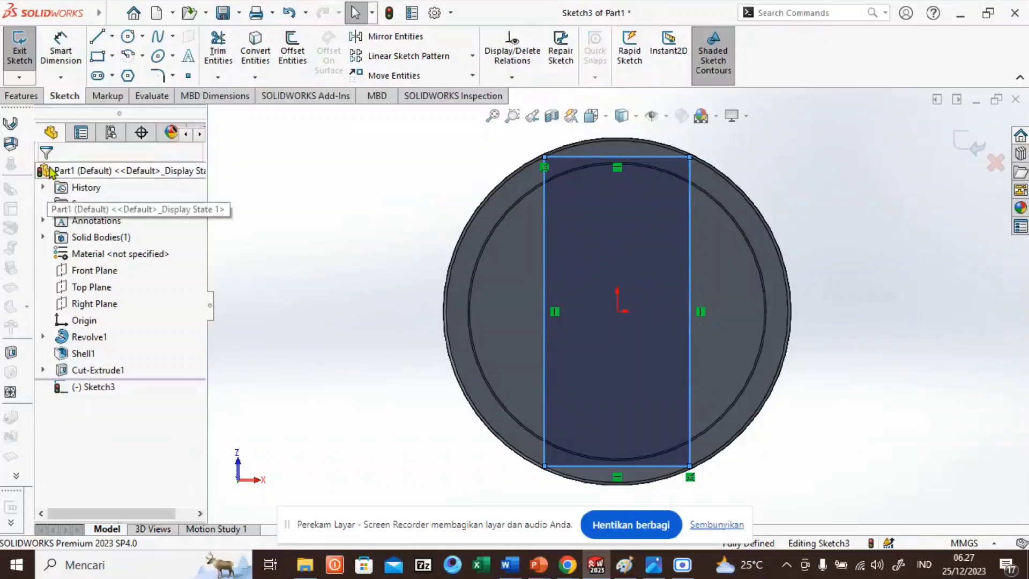
# Step: Boss-extrude the rectangle in the reversed direction into the piston, Up To Vertex at the inner edge of the flat cut, with merged result
pyautogui.click(20, 96)
pyautogui.click(25, 58)
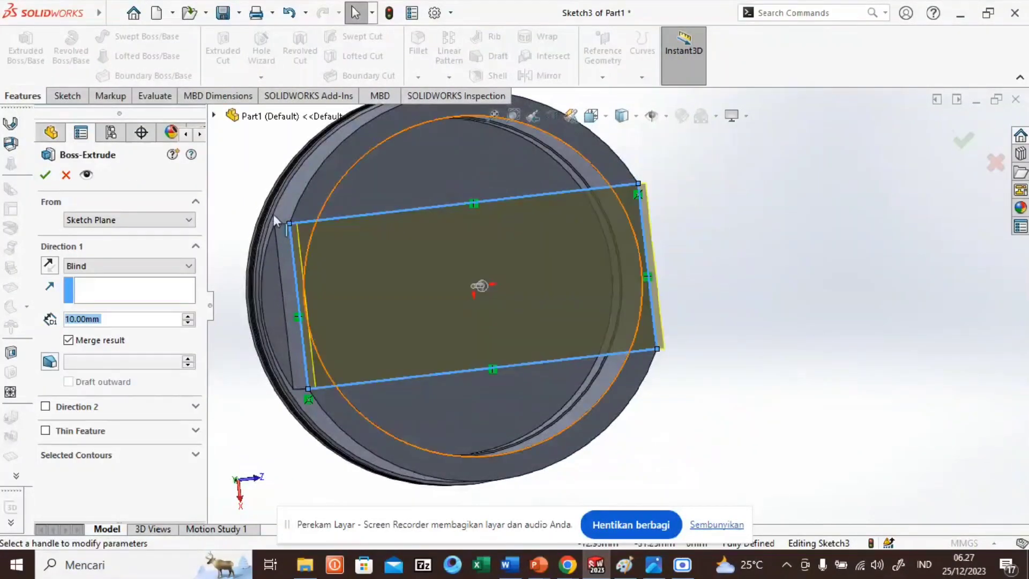
pyautogui.moveTo(250, 181); pyautogui.dragTo(296, 246, button='middle')
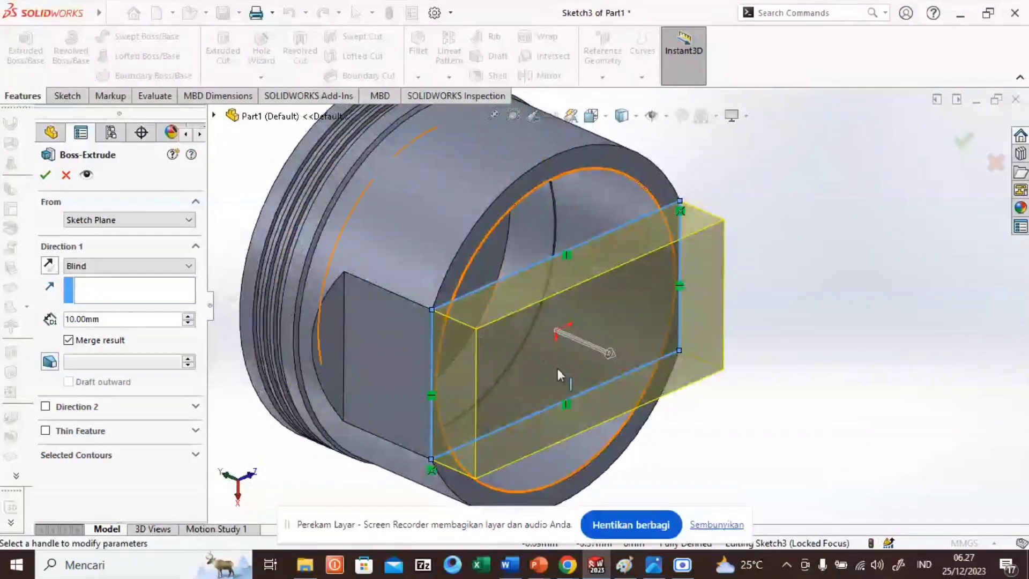
pyautogui.click(53, 266)
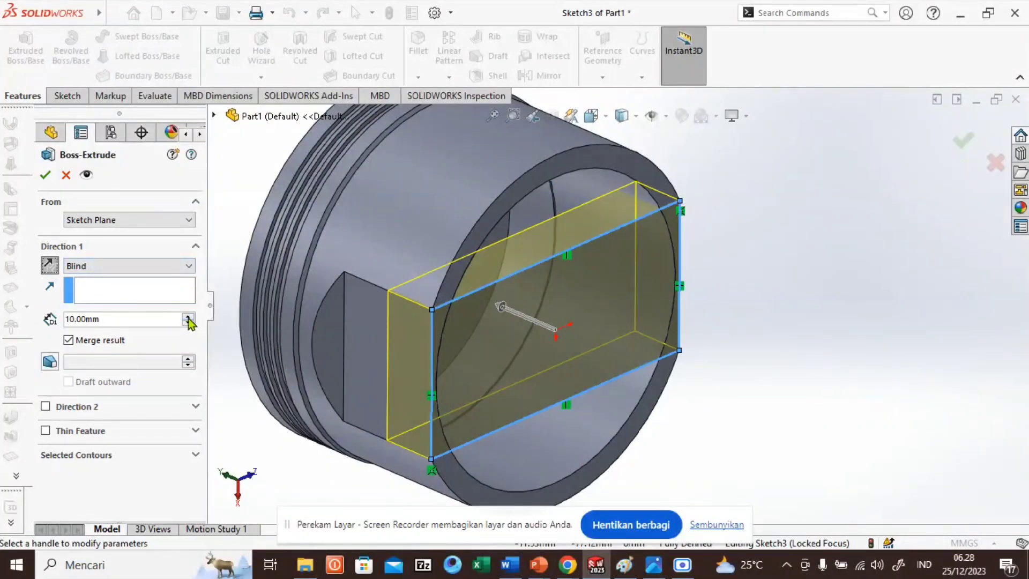
pyautogui.click(114, 268)
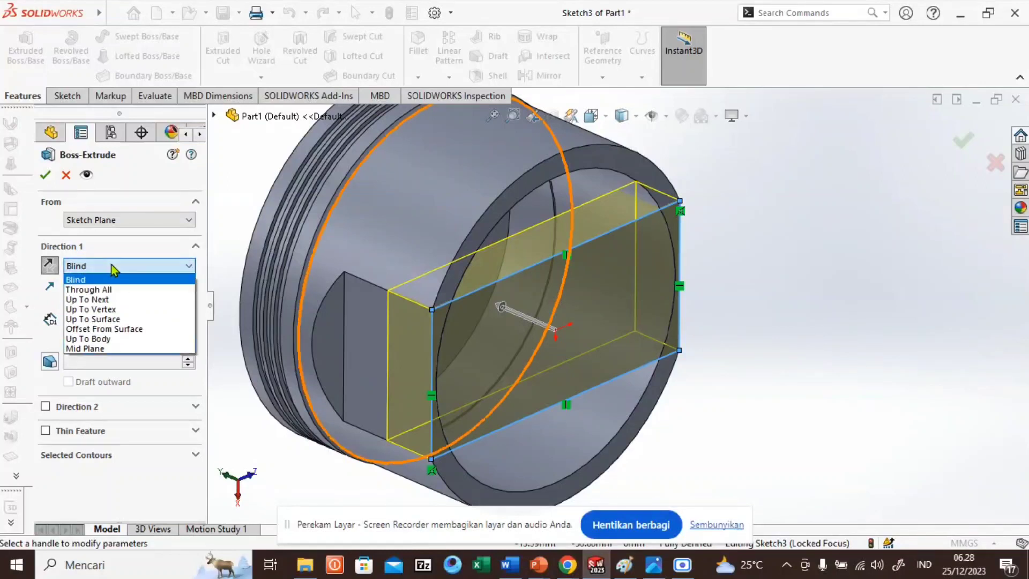
pyautogui.click(125, 310)
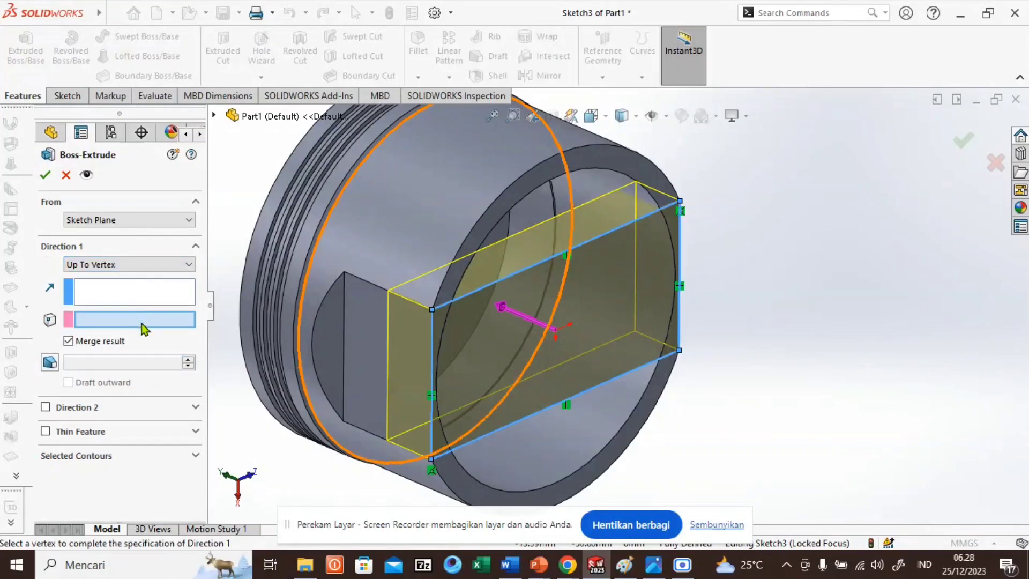
pyautogui.click(342, 320)
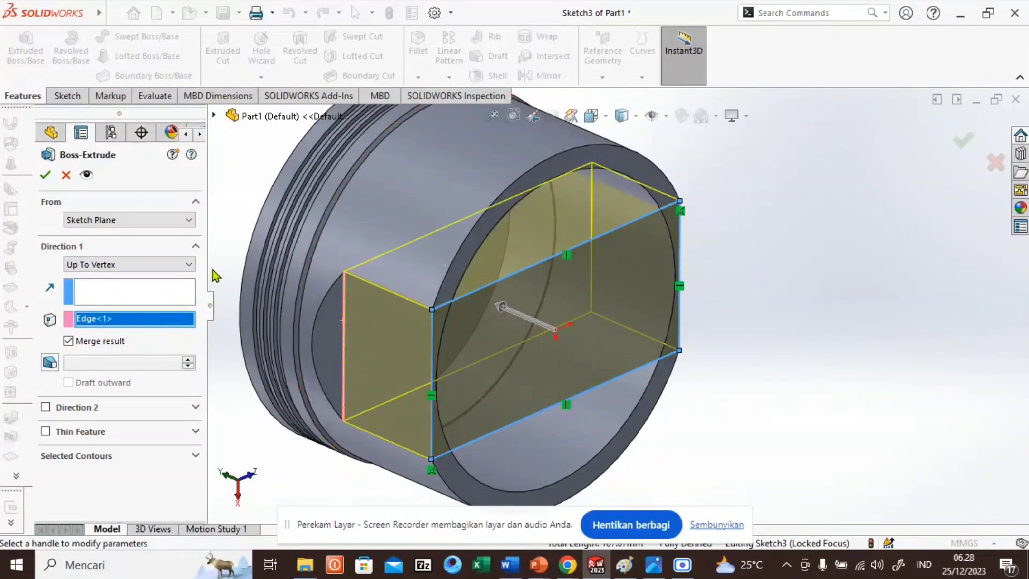
pyautogui.click(44, 178)
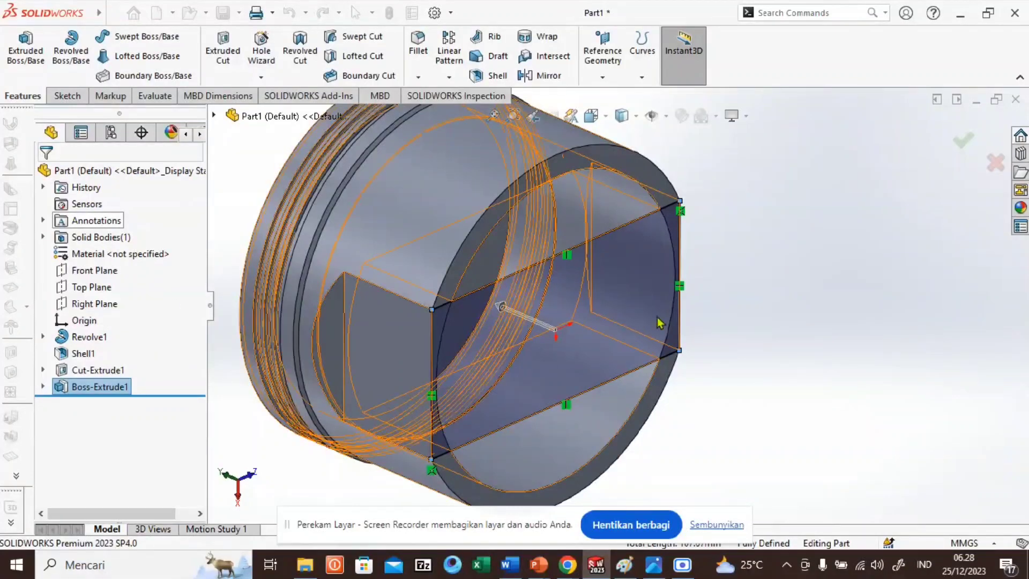
# Step: Sketch a center rectangle on the block's bottom face, centred on the origin, about 25.3 mm high, with its corner on the block's side edge
pyautogui.moveTo(730, 248); pyautogui.dragTo(718, 218, button='middle')
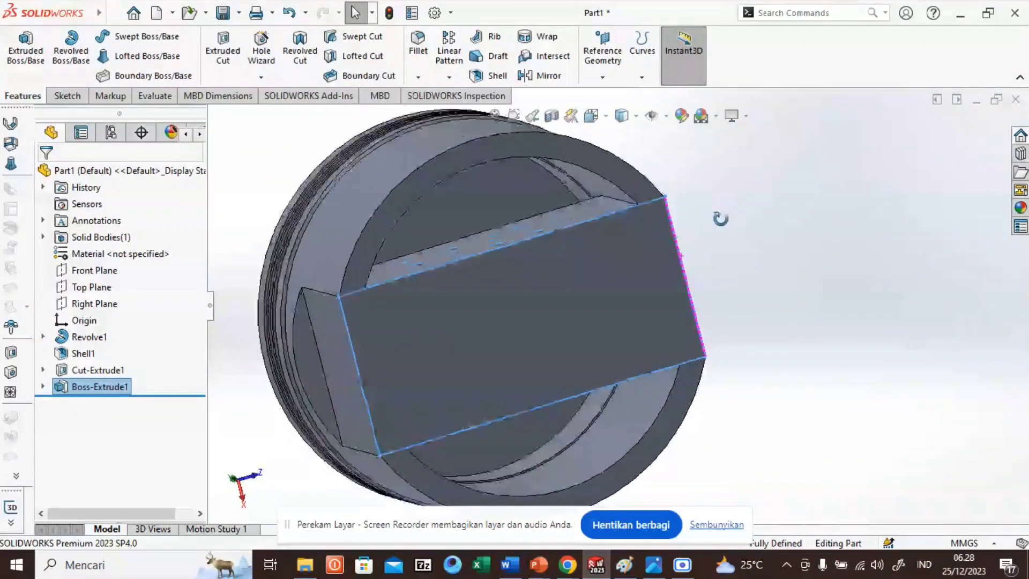
pyautogui.click(581, 284)
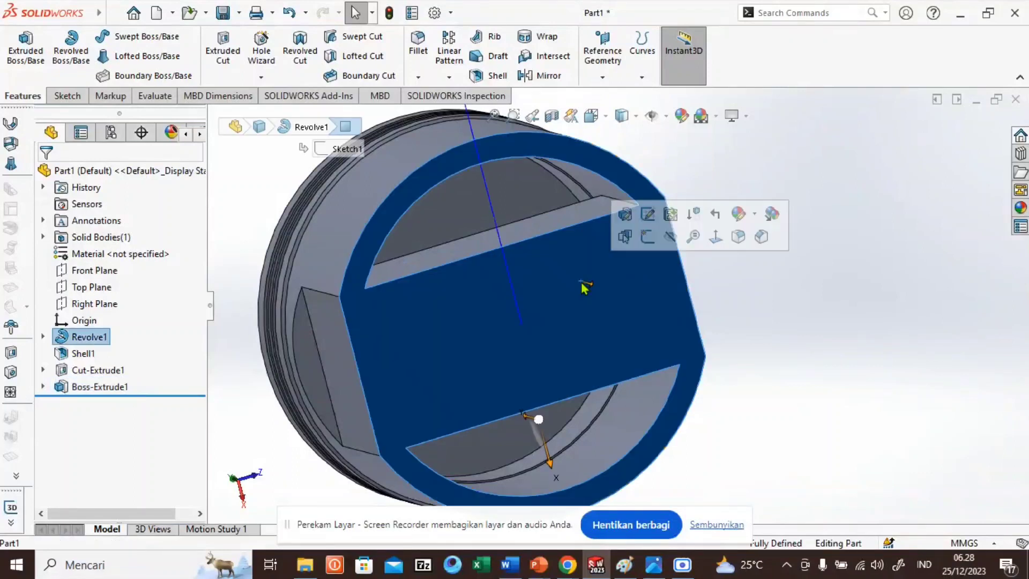
pyautogui.click(648, 236)
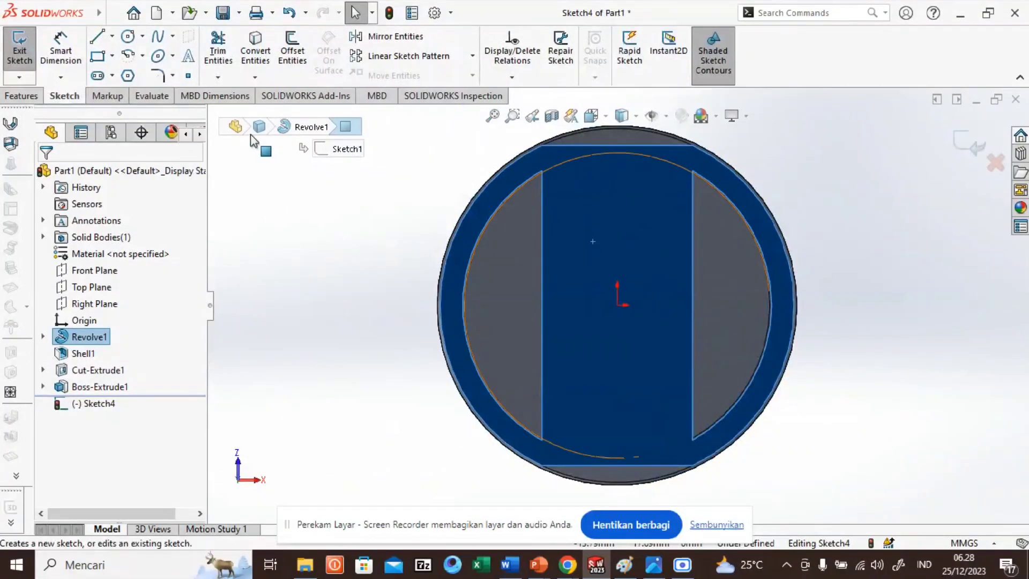
pyautogui.click(112, 56)
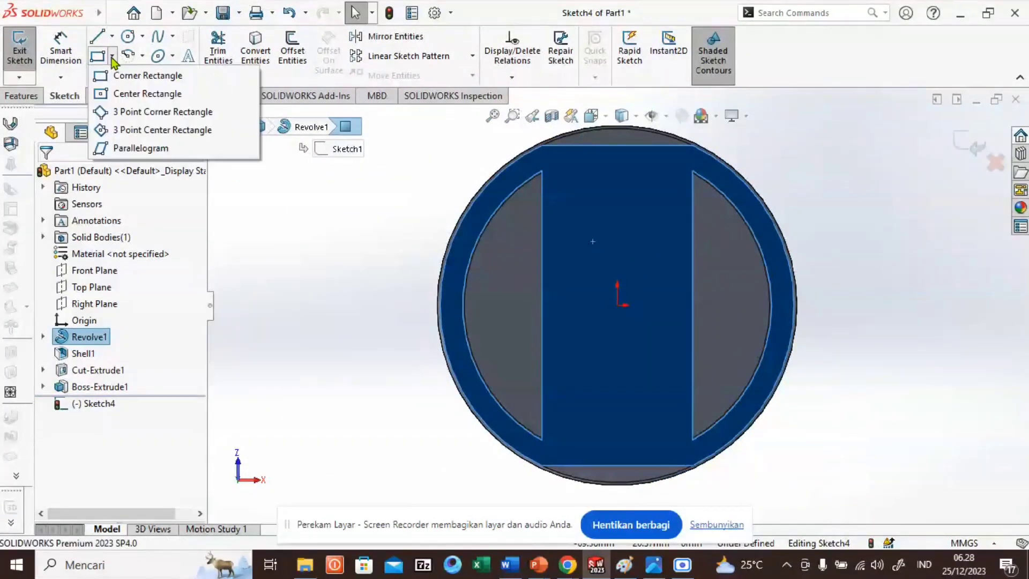
pyautogui.click(147, 94)
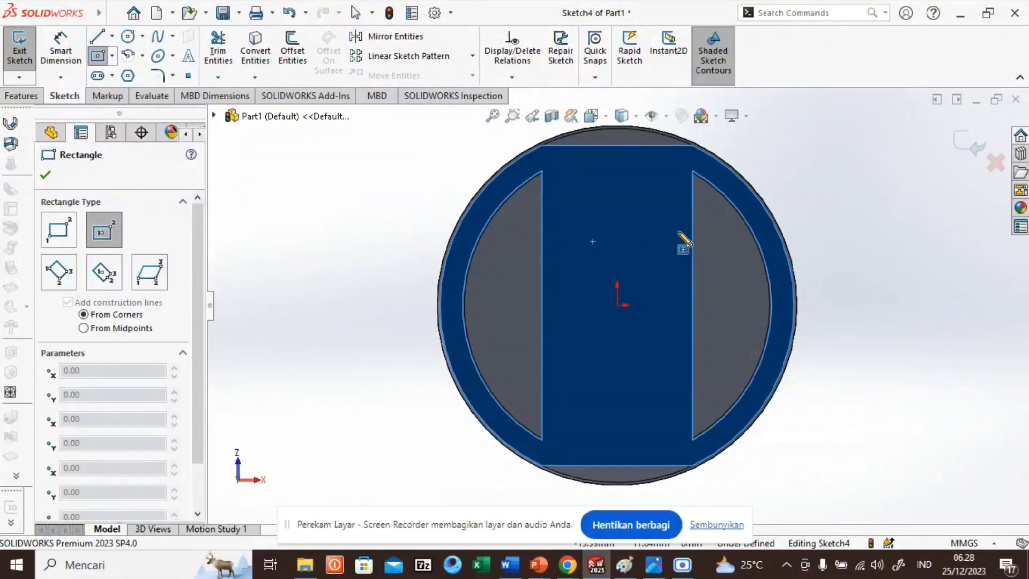
pyautogui.click(617, 306)
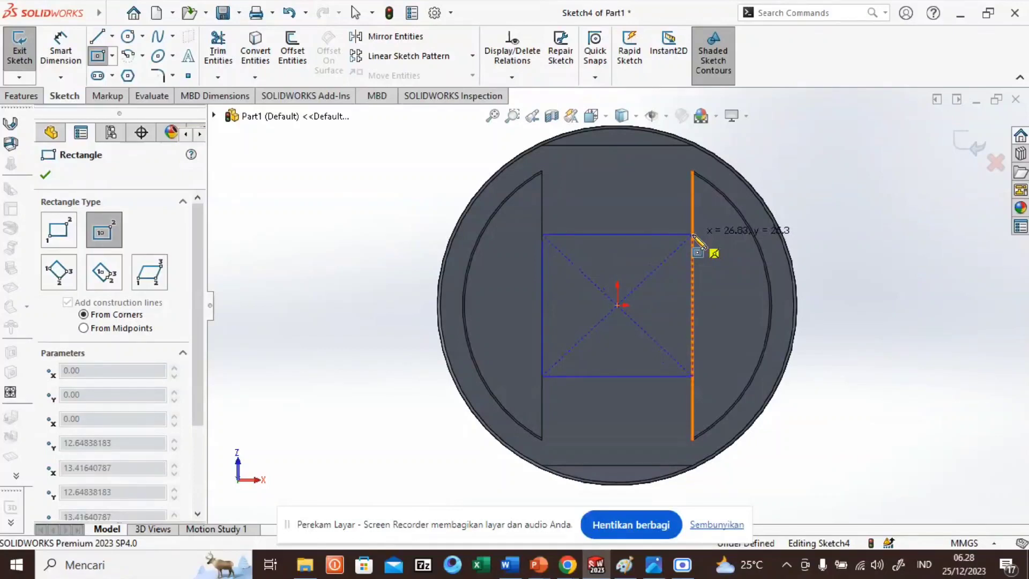
pyautogui.click(692, 234)
pyautogui.click(45, 176)
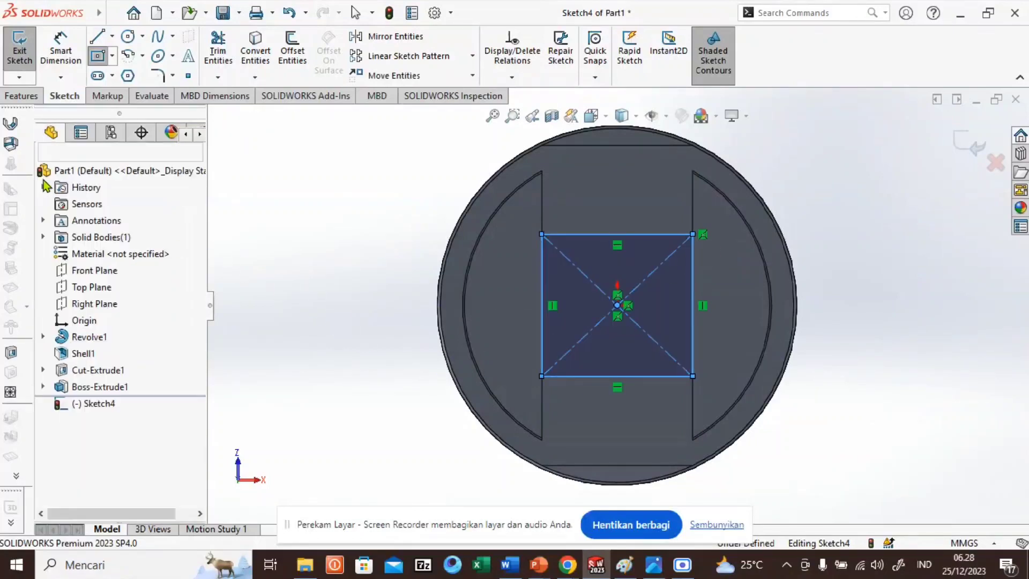
# Step: Dimension the rectangle's vertical side along the block's side edge as 18 mm
pyautogui.click(61, 56)
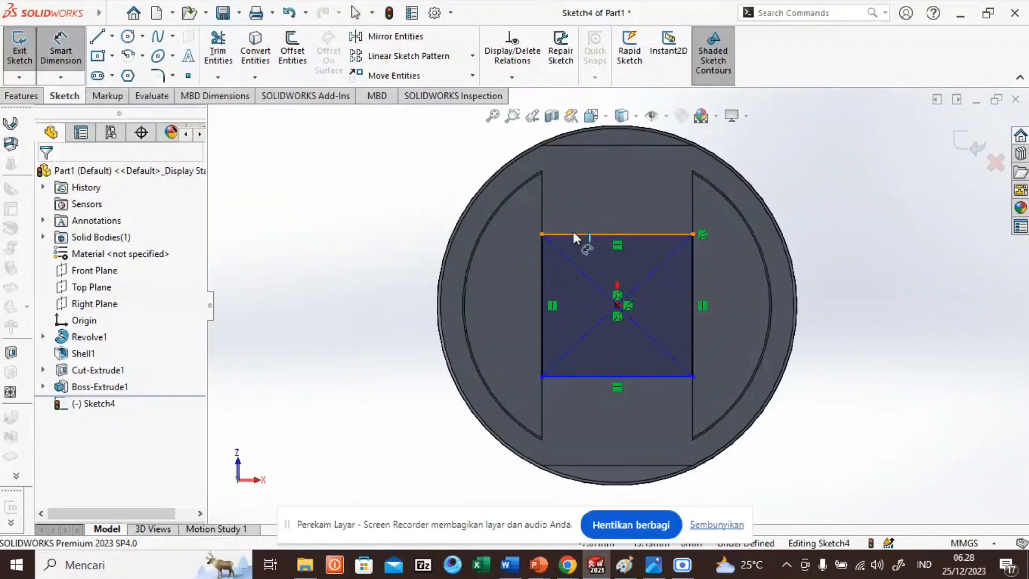
pyautogui.click(694, 294)
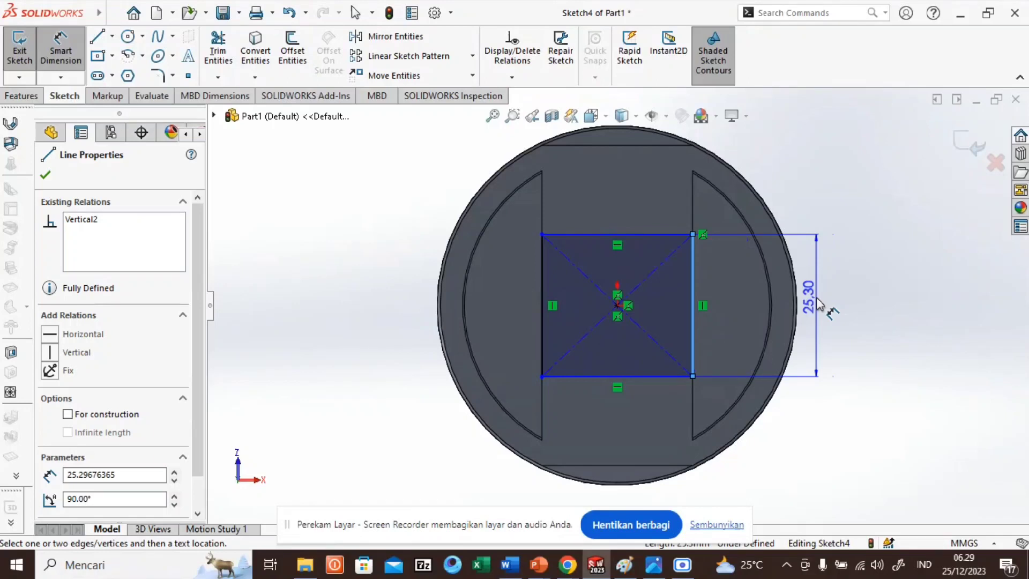
pyautogui.click(818, 304)
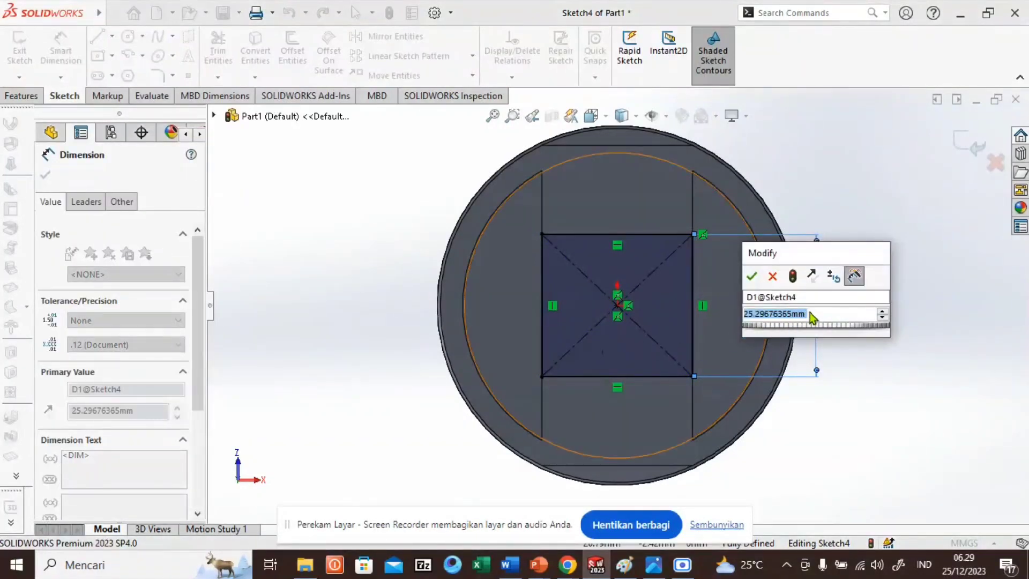
pyautogui.write('18')
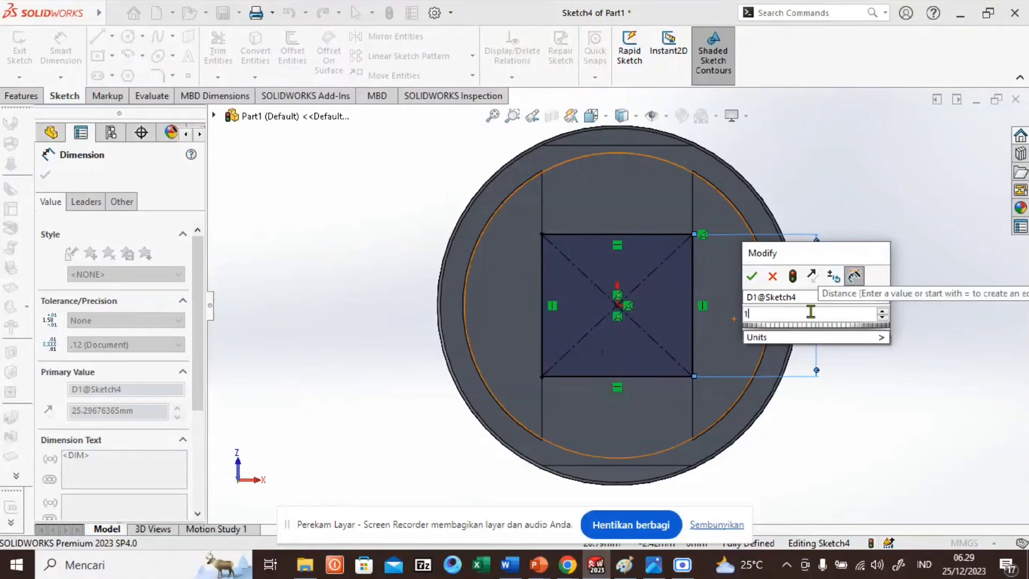
pyautogui.click(753, 277)
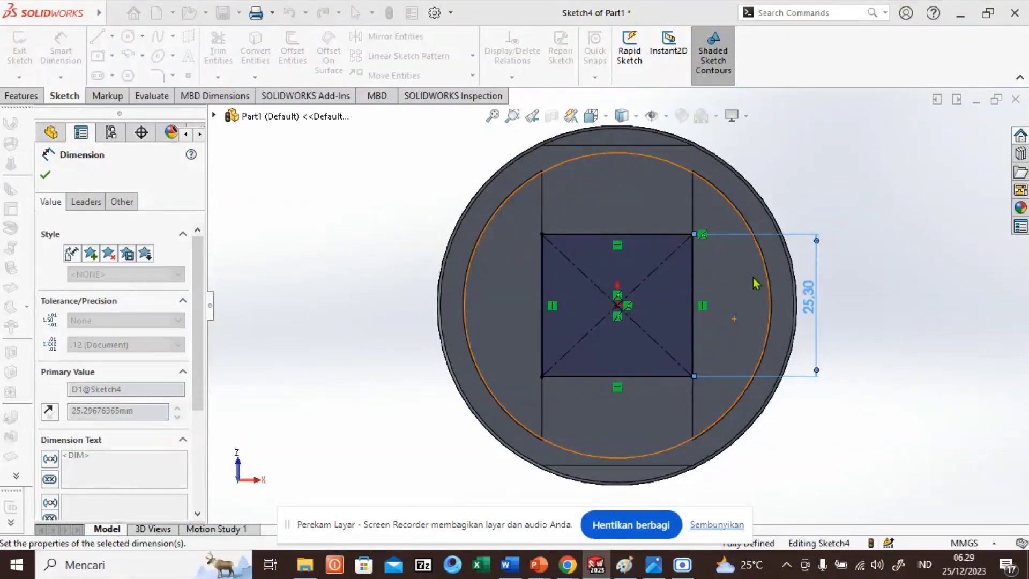
# Step: Change the rectangle's vertical side dimension to 20 mm and finish dimensioning
pyautogui.moveTo(349, 256)
pyautogui.mouseDown(button='middle')
pyautogui.moveTo(411, 273)
pyautogui.moveTo(354, 258)
pyautogui.moveTo(420, 261)
pyautogui.moveTo(351, 257)
pyautogui.mouseUp(button='middle')
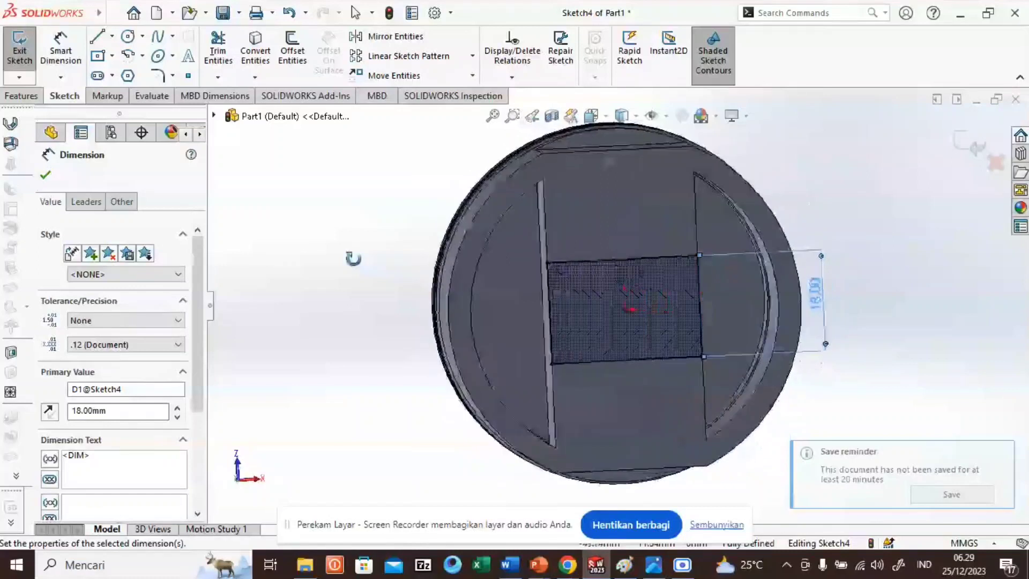
pyautogui.doubleClick(830, 296)
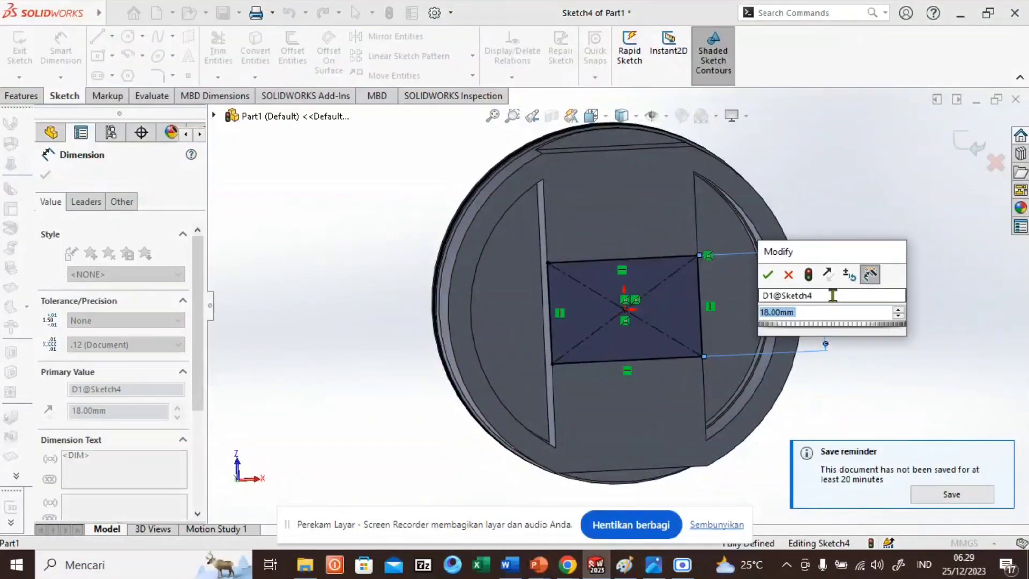
pyautogui.write('18')
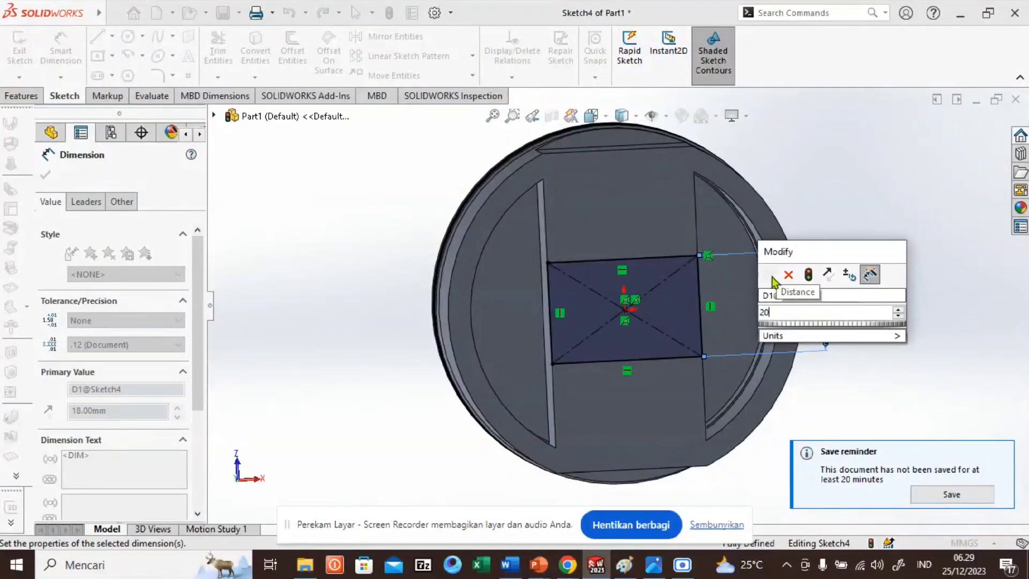
pyautogui.click(768, 276)
pyautogui.moveTo(361, 259)
pyautogui.mouseDown(button='middle')
pyautogui.moveTo(415, 269)
pyautogui.moveTo(405, 276)
pyautogui.mouseUp(button='middle')
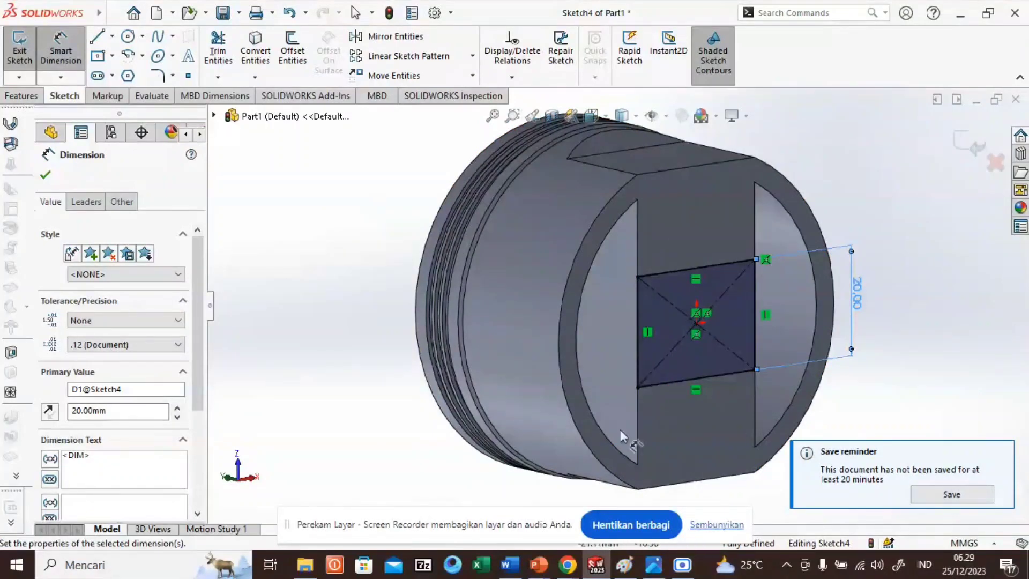
pyautogui.click(47, 179)
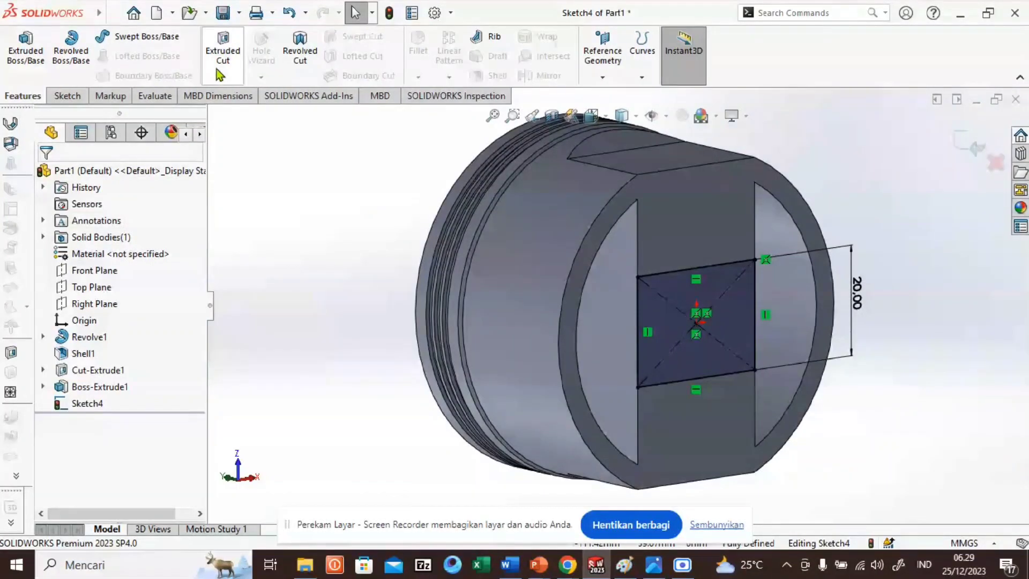
# Step: Cut-extrude the rectangle through the inner block, Up To Vertex at the midpoint of the block's inner edge
pyautogui.click(223, 51)
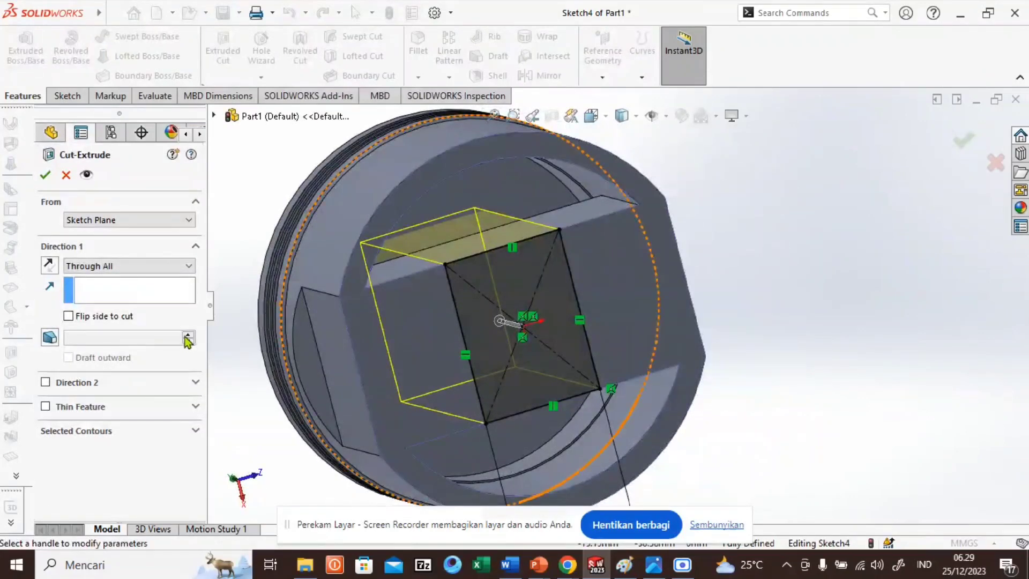
pyautogui.click(176, 268)
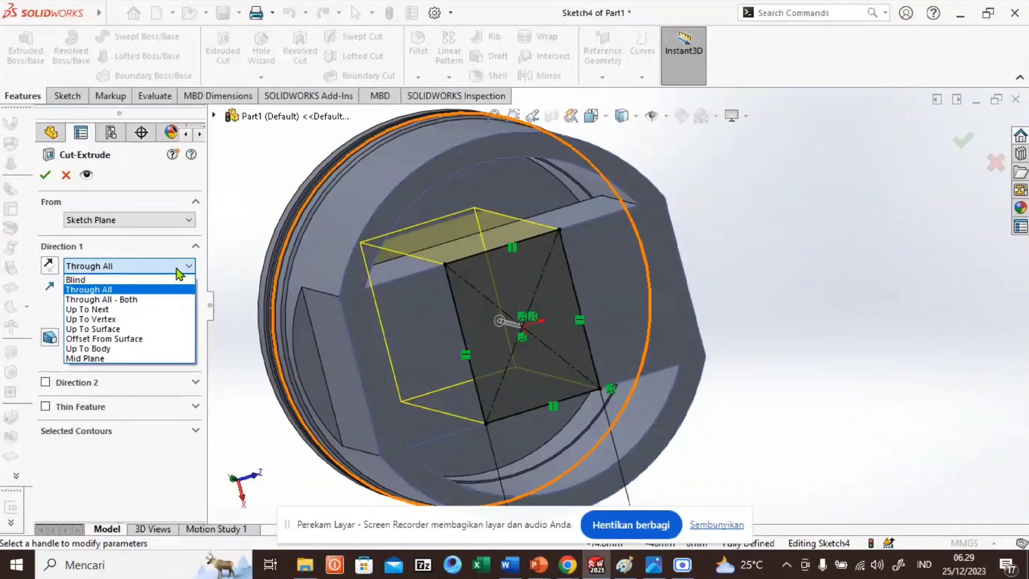
pyautogui.click(136, 321)
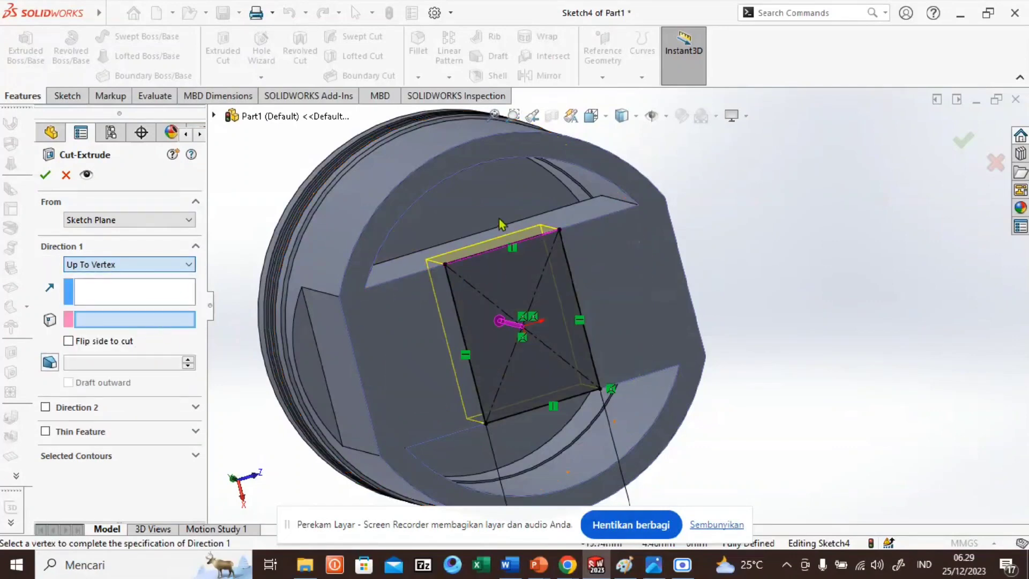
pyautogui.scroll(-5, 512, 260)
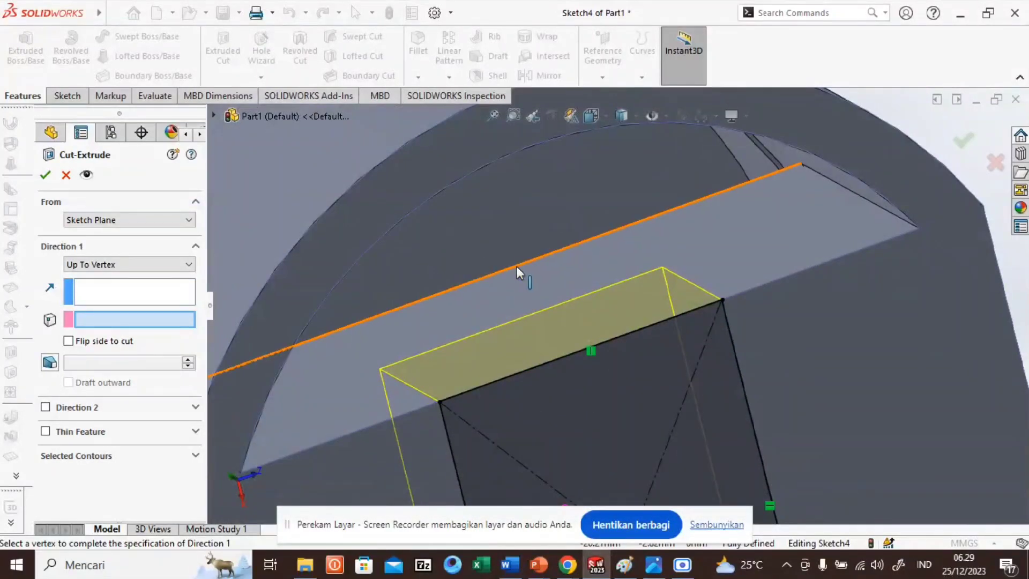
pyautogui.click(516, 266)
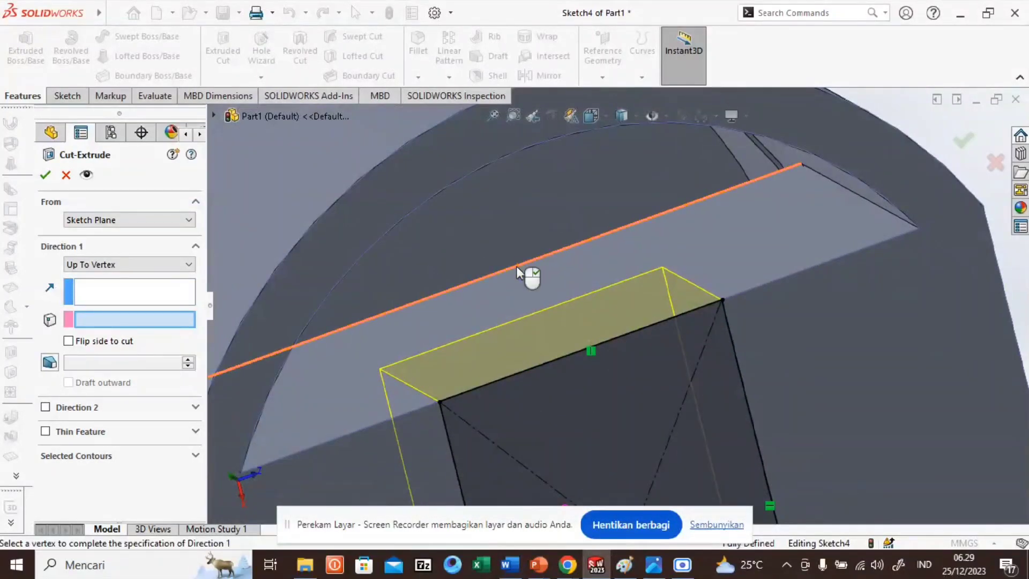
pyautogui.click(44, 174)
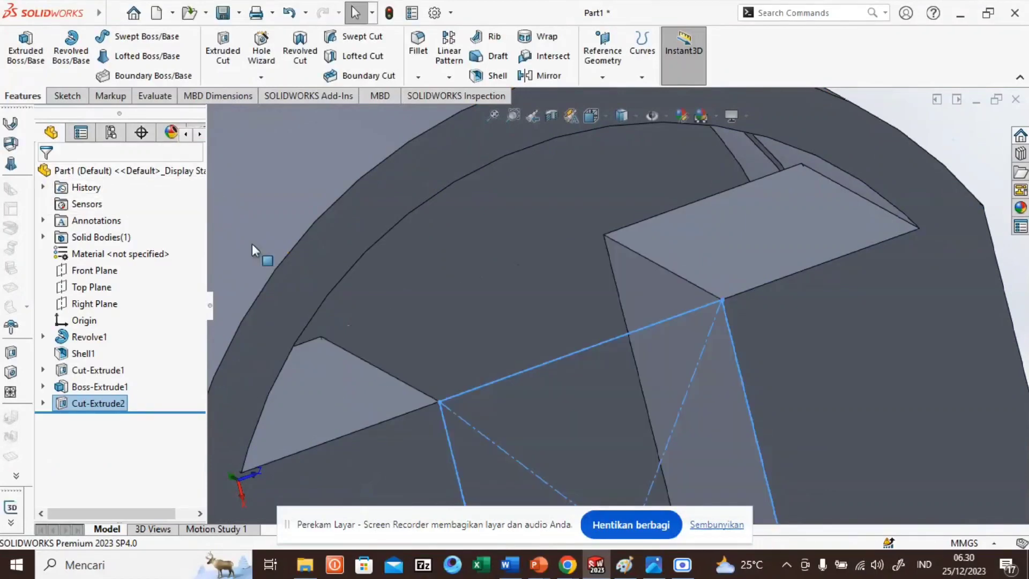
pyautogui.press('f')
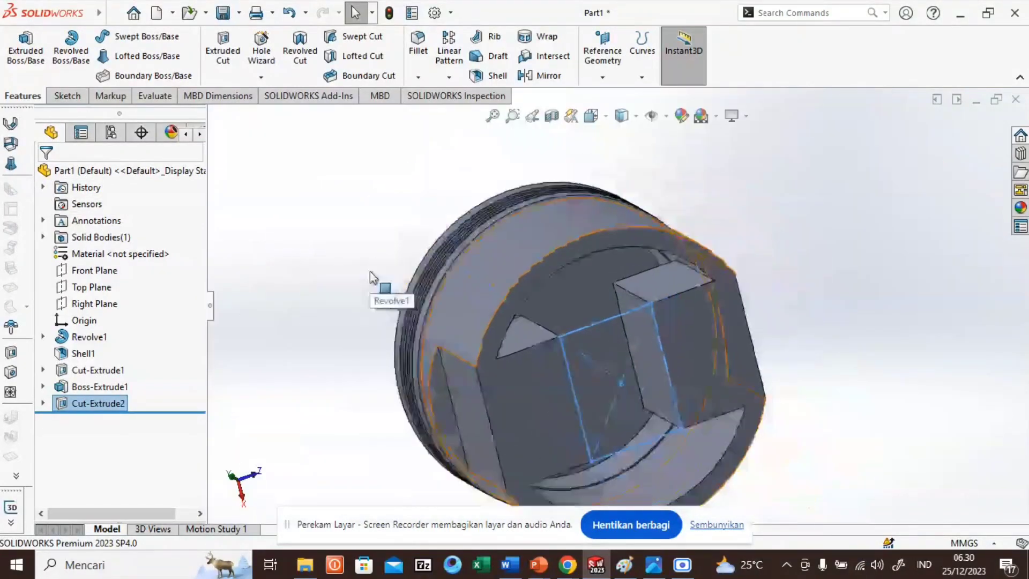
# Step: Save the part as a SOLIDWORKS Part named "Piston 1" in the CAD folder
pyautogui.click(240, 13)
pyautogui.click(256, 52)
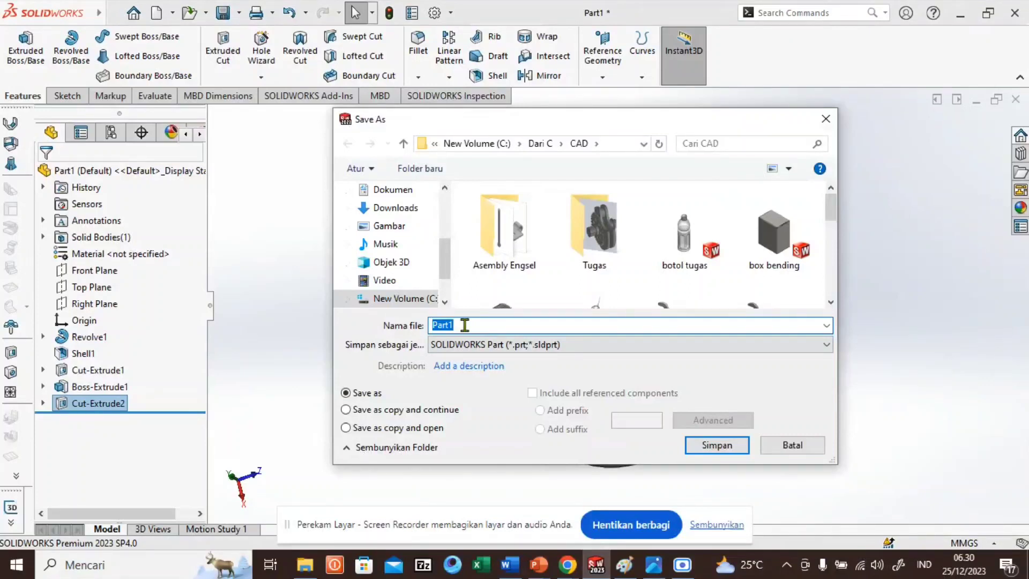
pyautogui.write('Pin')
pyautogui.press('BackSpace')
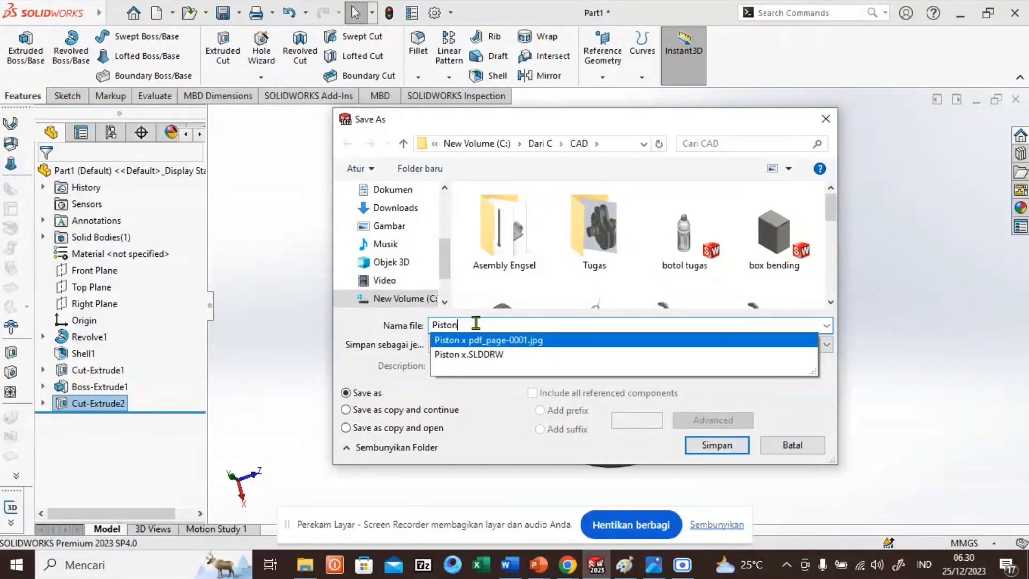
pyautogui.write('1')
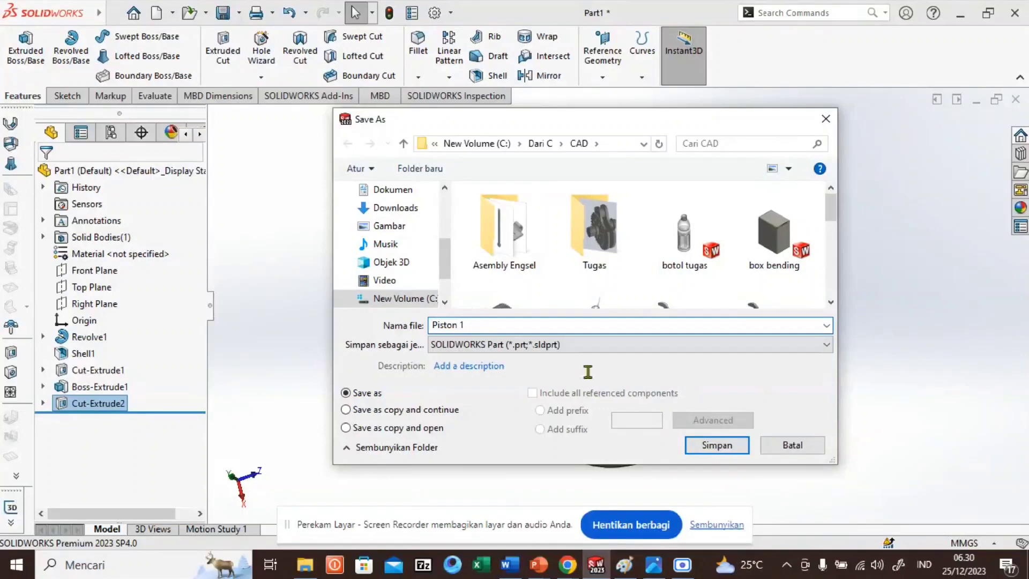
pyautogui.click(716, 444)
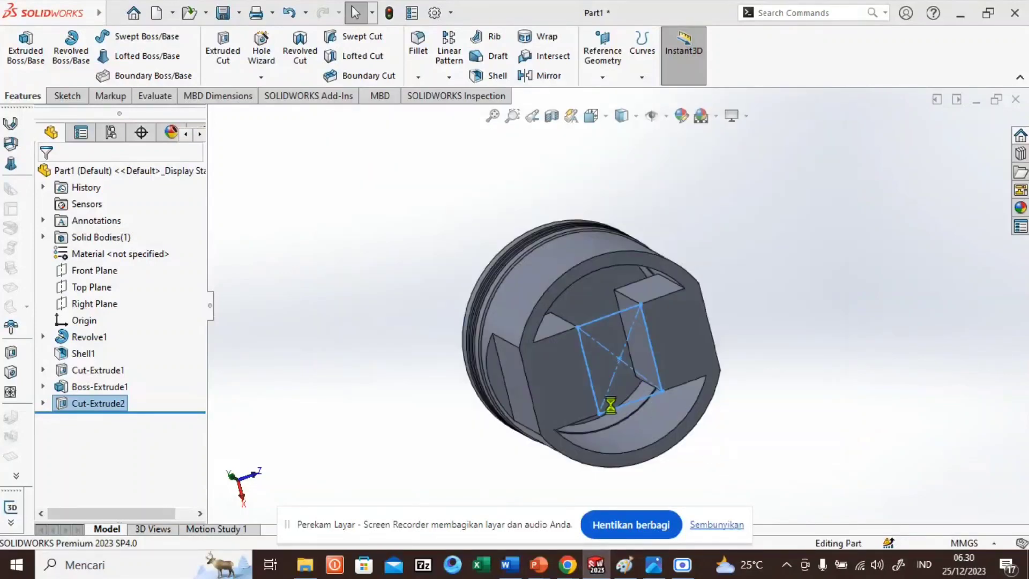
pyautogui.click(394, 261)
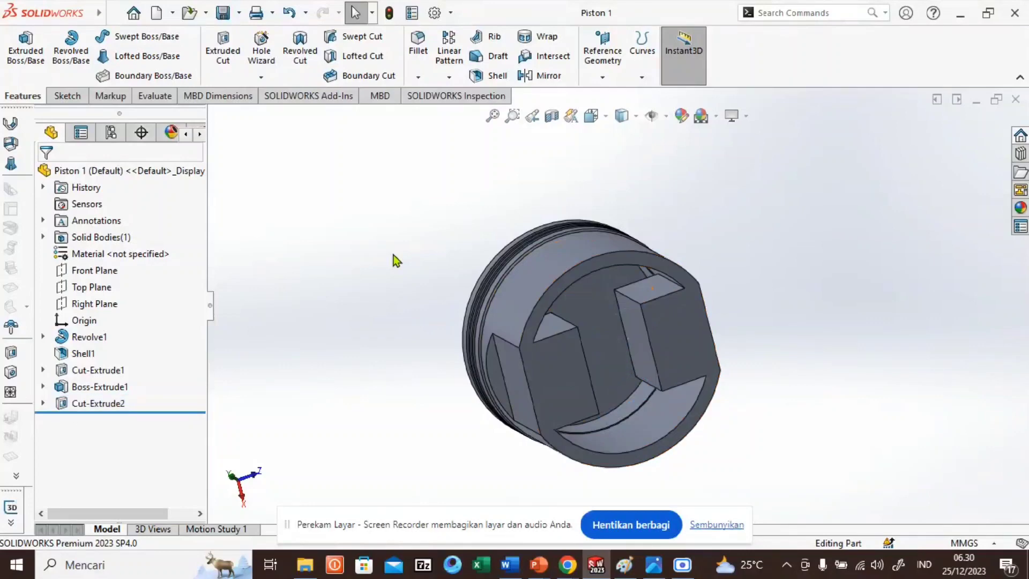
# Step: Start a new sketch on the Front Plane of the piston
pyautogui.moveTo(400, 292); pyautogui.dragTo(569, 230, button='middle')
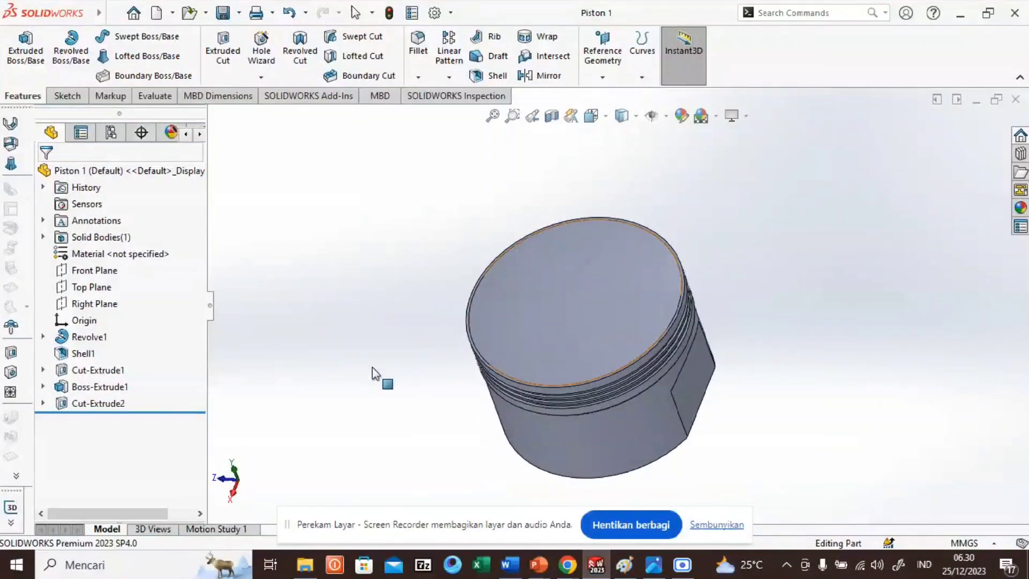
pyautogui.moveTo(378, 374); pyautogui.dragTo(685, 320, button='middle')
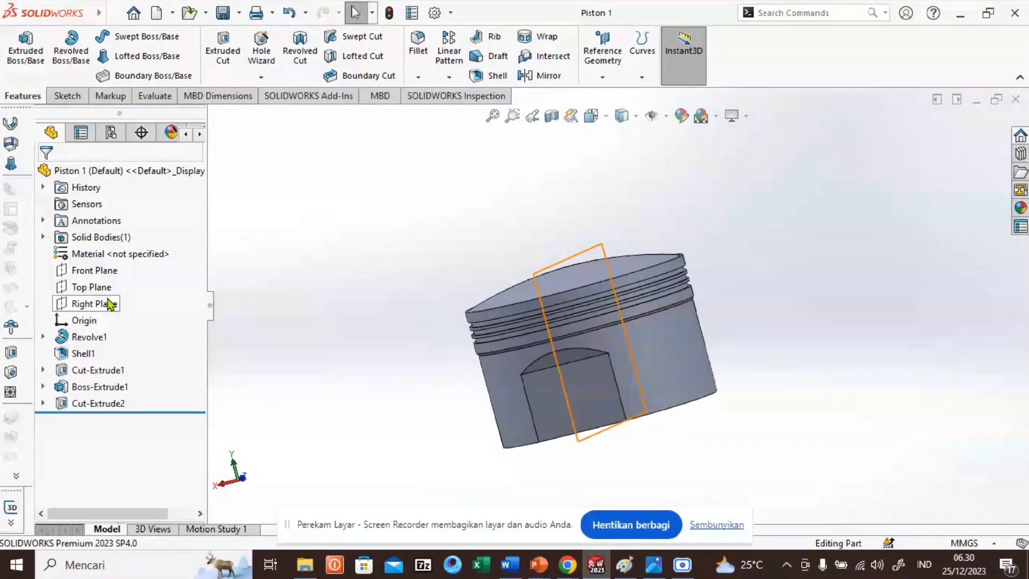
pyautogui.click(105, 276)
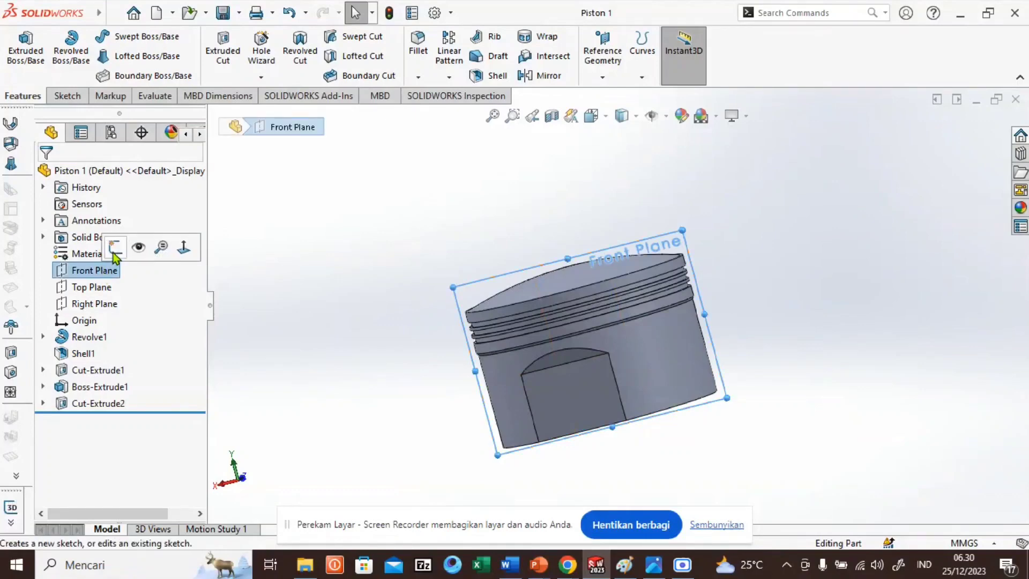
pyautogui.click(115, 247)
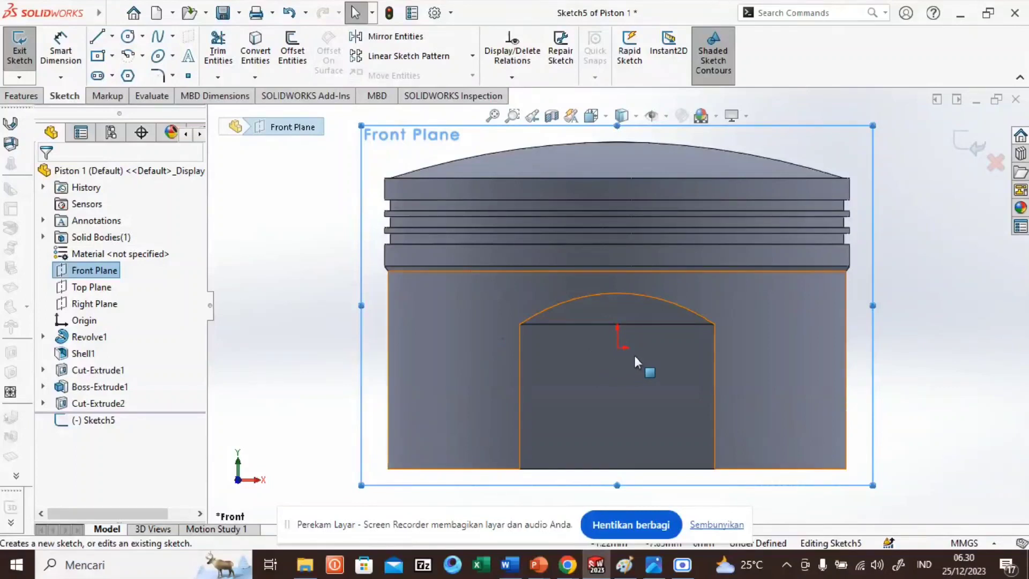
# Step: Sketch a slanted centerline about 56 mm long from the skirt flat's bottom-edge midpoint to a point outside the piston, level with the origin
pyautogui.scroll(3, 634, 356)
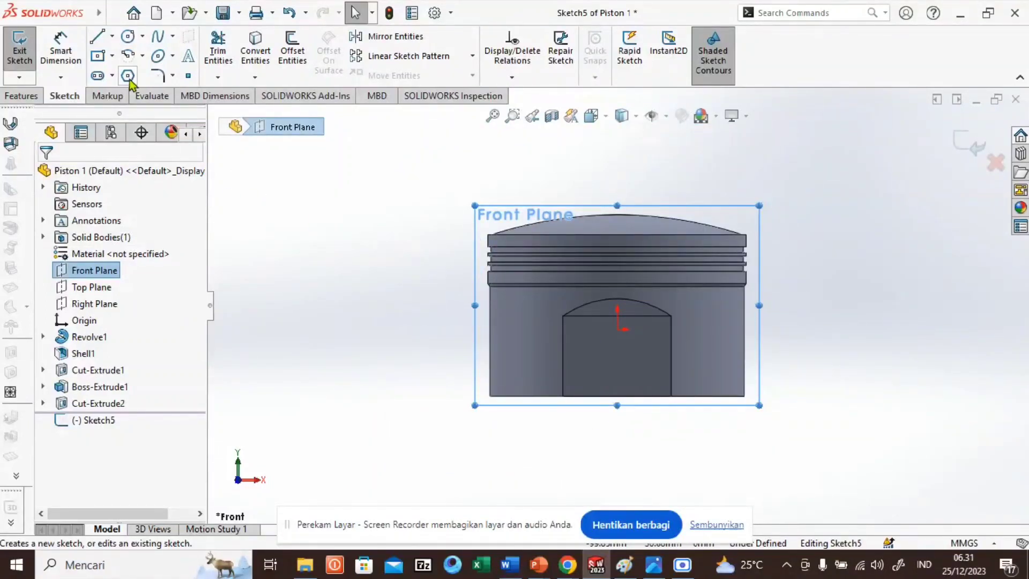
pyautogui.click(112, 36)
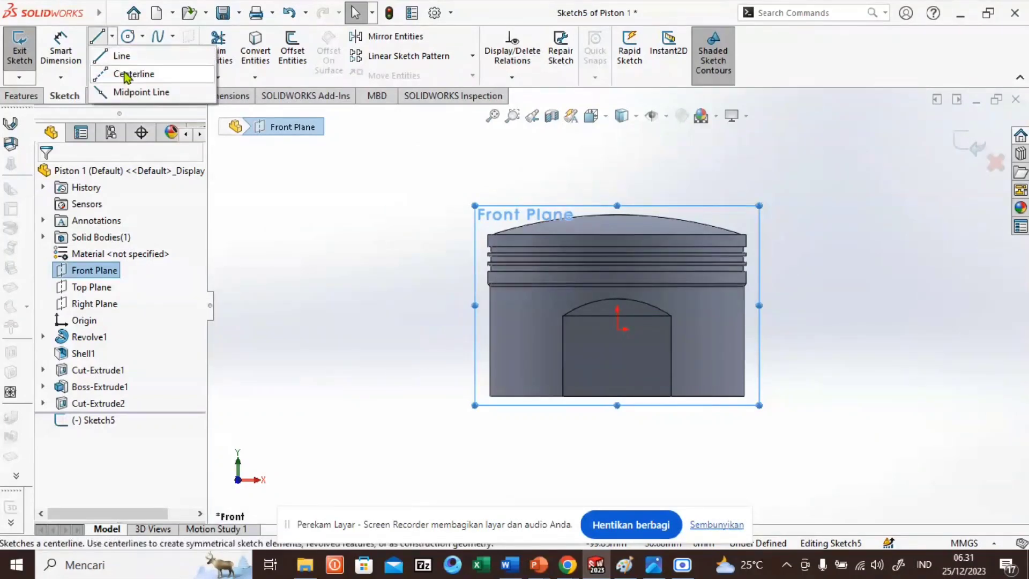
pyautogui.click(117, 55)
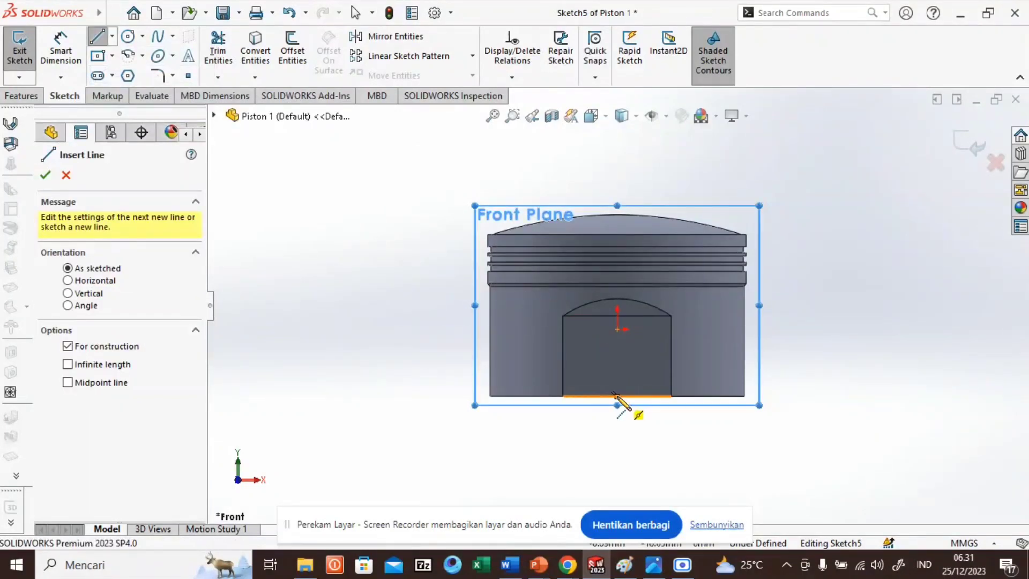
pyautogui.click(617, 397)
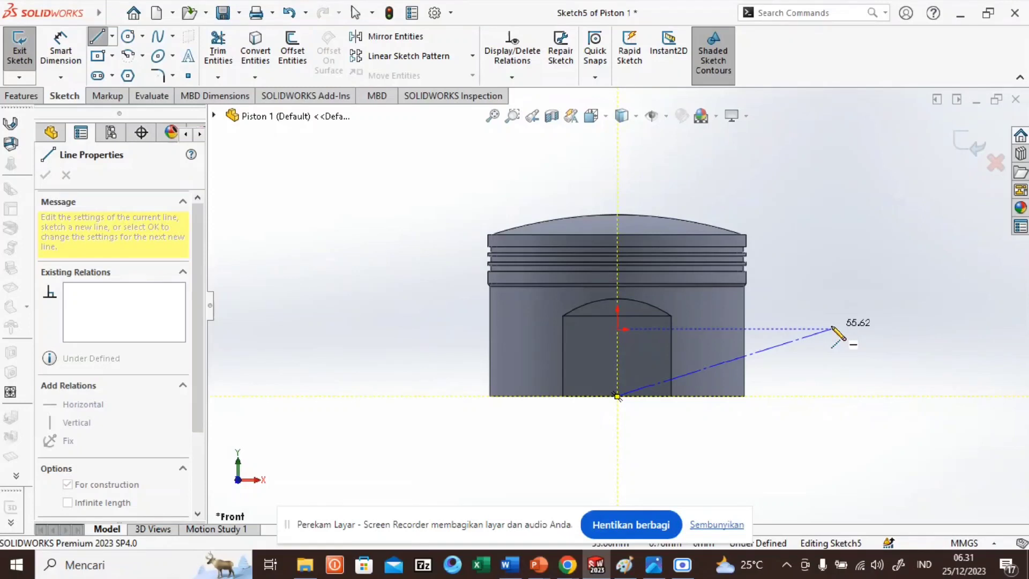
pyautogui.click(831, 329)
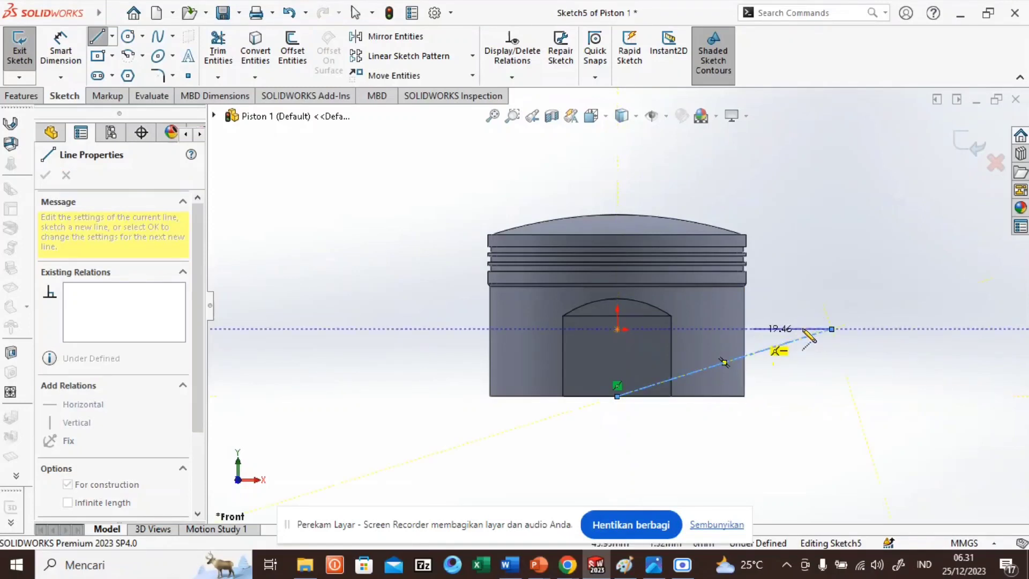
pyautogui.press('Escape')
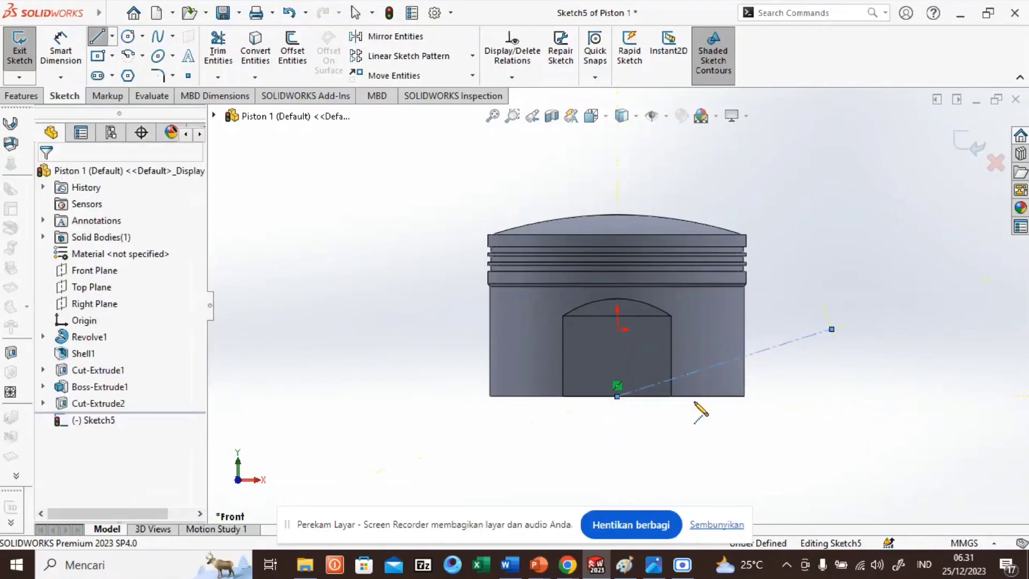
# Step: Begin a second centerline from the midpoint of the skirt flat's bottom edge, where the slanted centerline starts
pyautogui.click(111, 40)
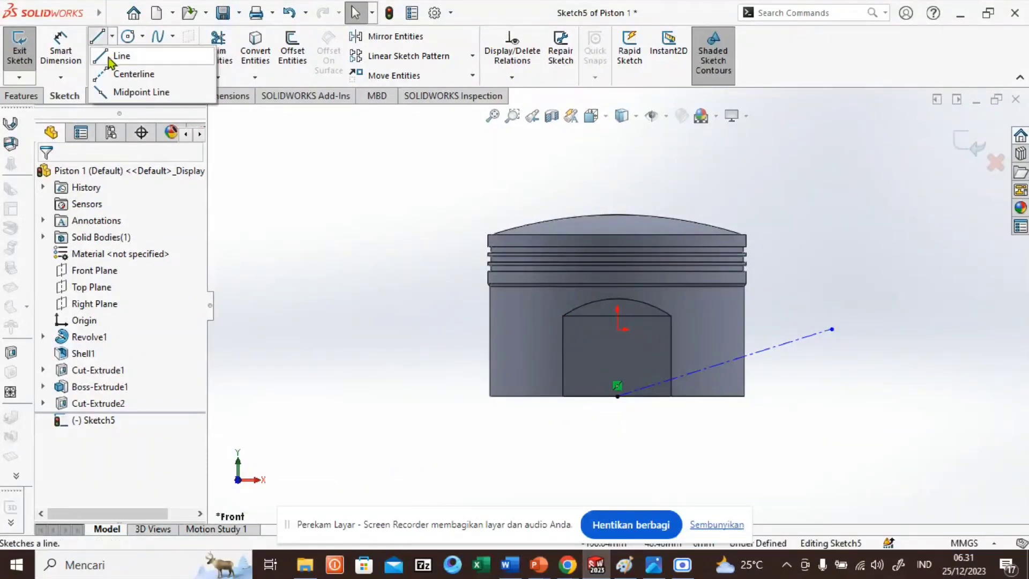
pyautogui.click(130, 74)
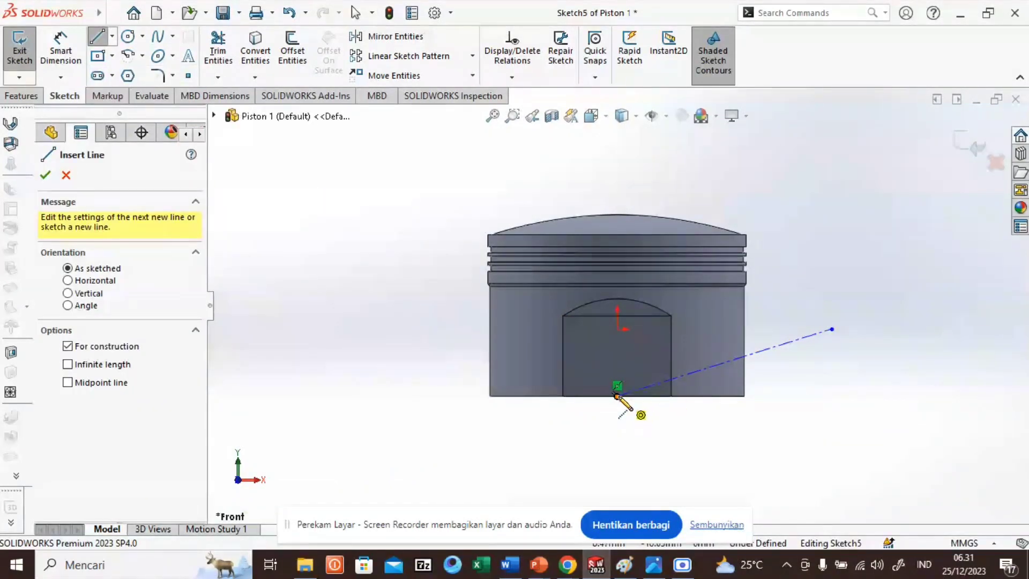
pyautogui.click(617, 396)
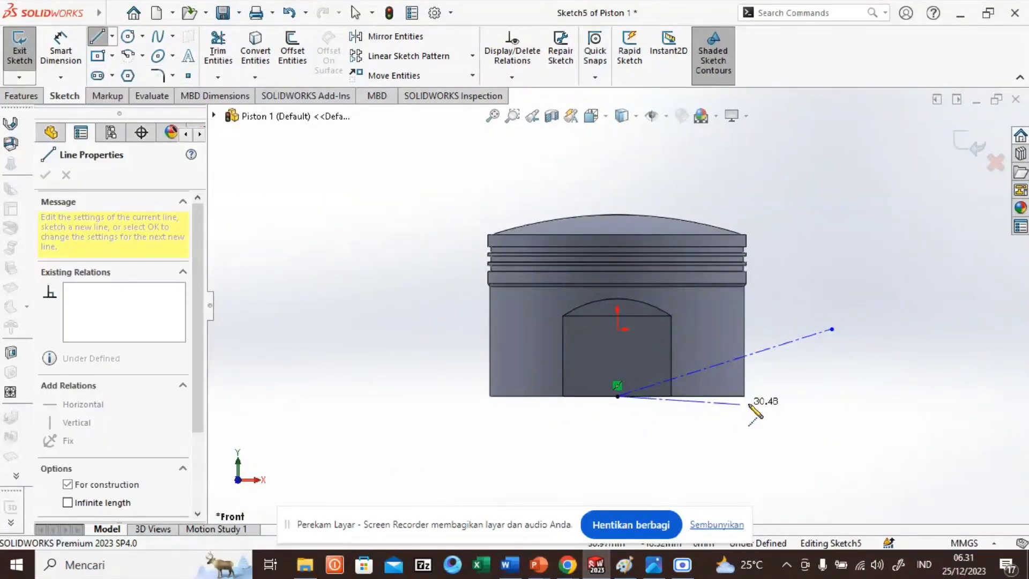
# Step: Finish a horizontal construction line about 41 mm long from the piston's bottom centre and dimension its angle to the inclined line as 17°
pyautogui.click(782, 397)
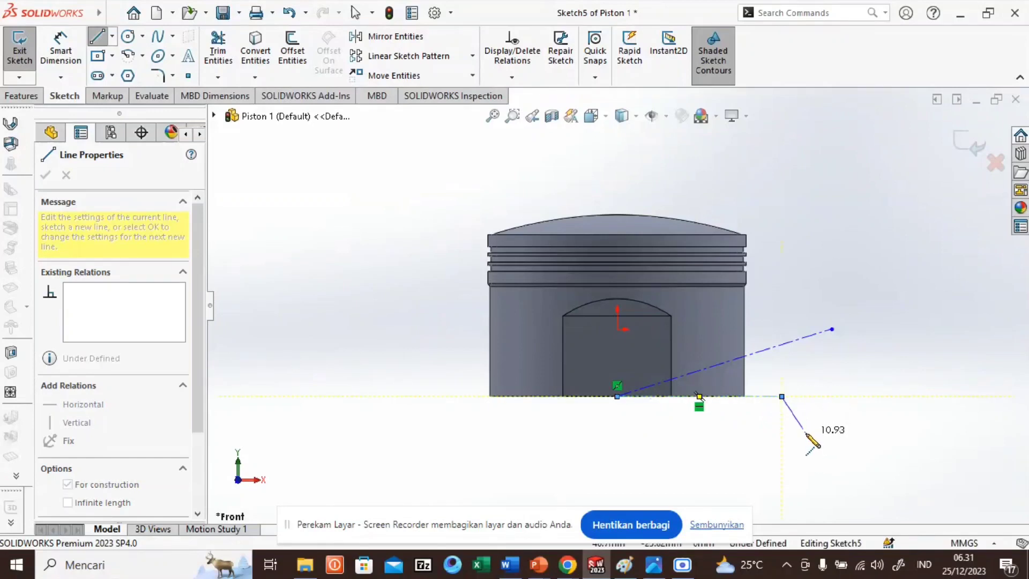
pyautogui.press('Escape')
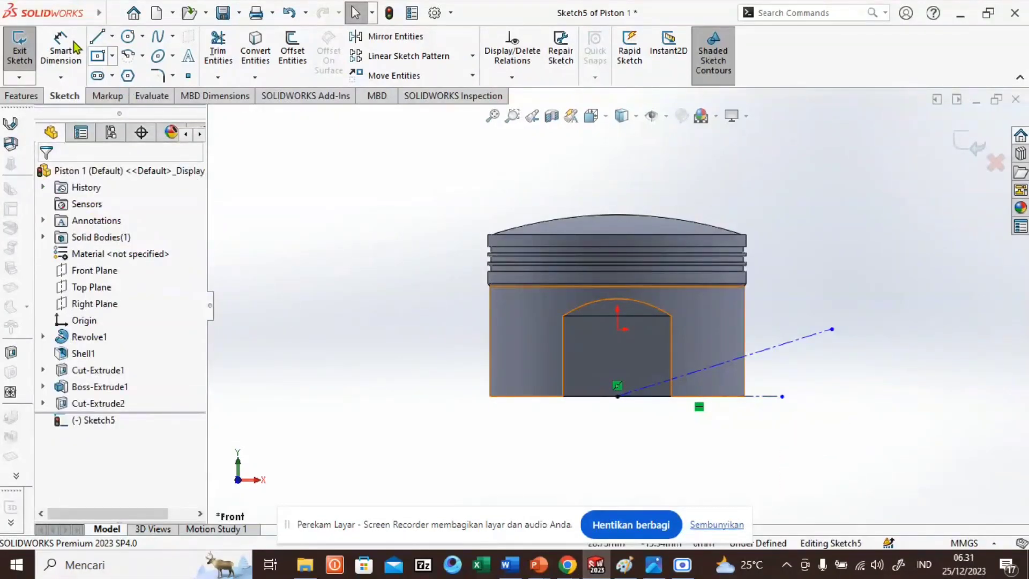
pyautogui.click(64, 43)
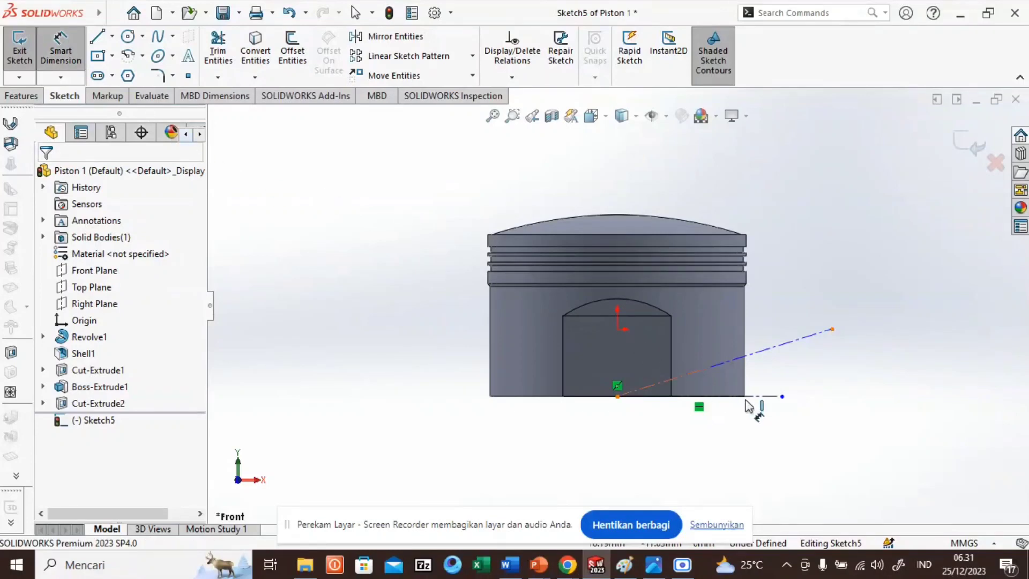
pyautogui.click(771, 397)
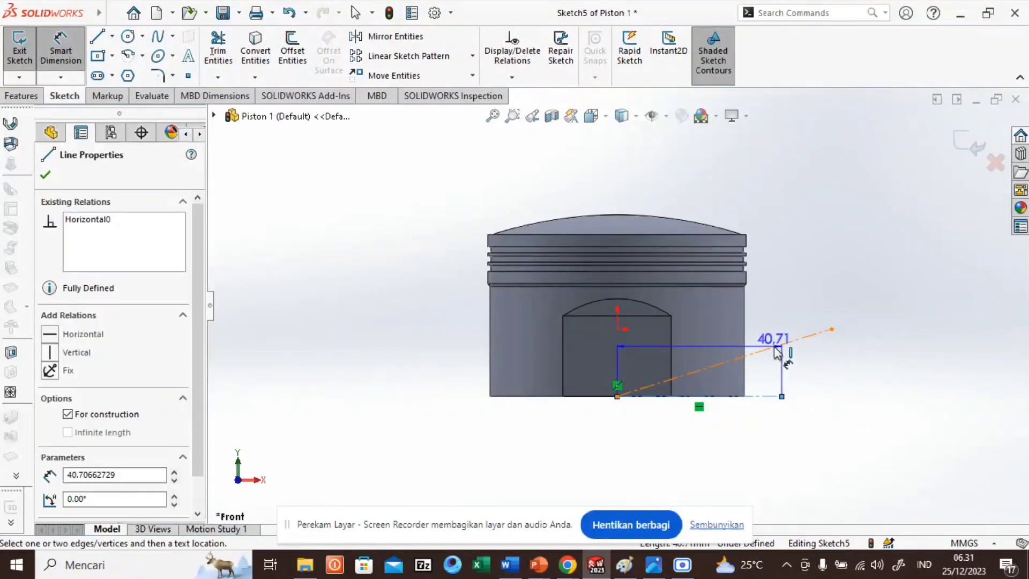
pyautogui.click(781, 345)
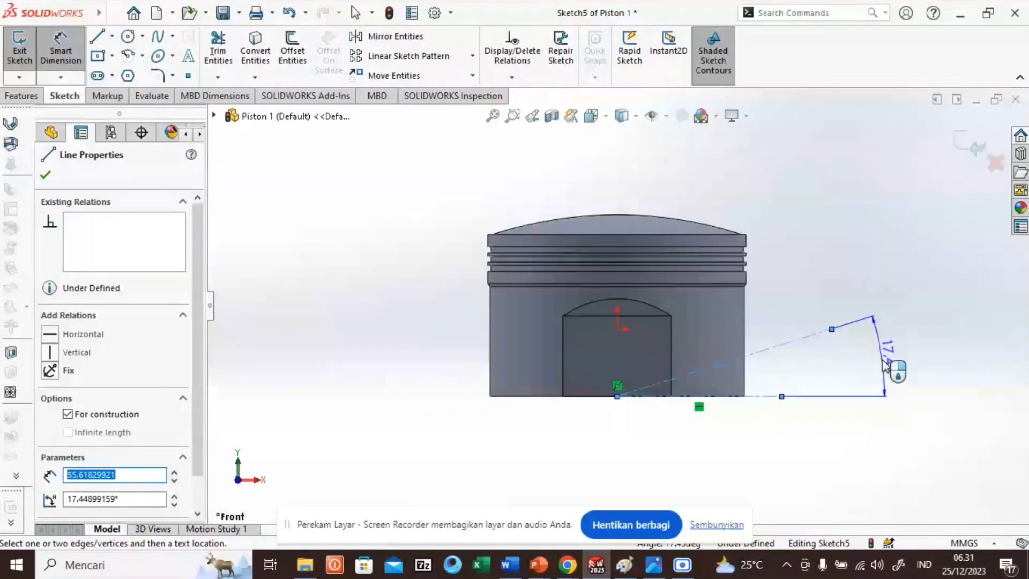
pyautogui.click(884, 363)
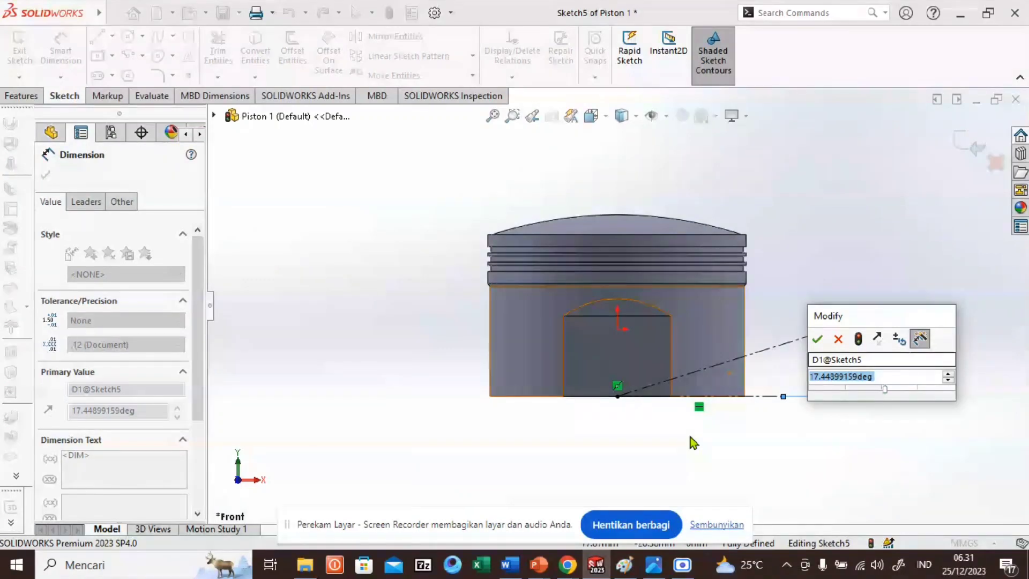
pyautogui.write('1')
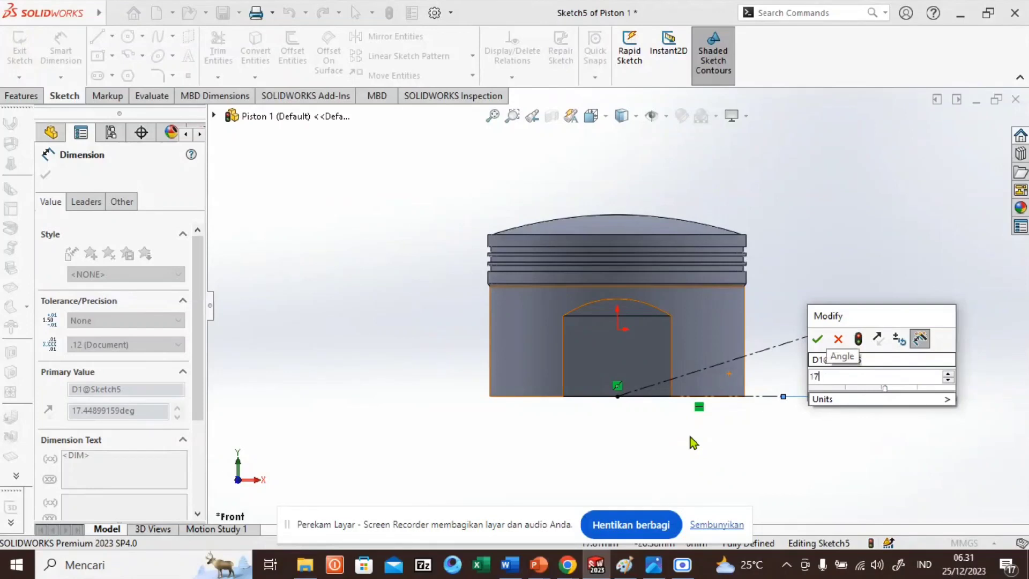
pyautogui.write('7')
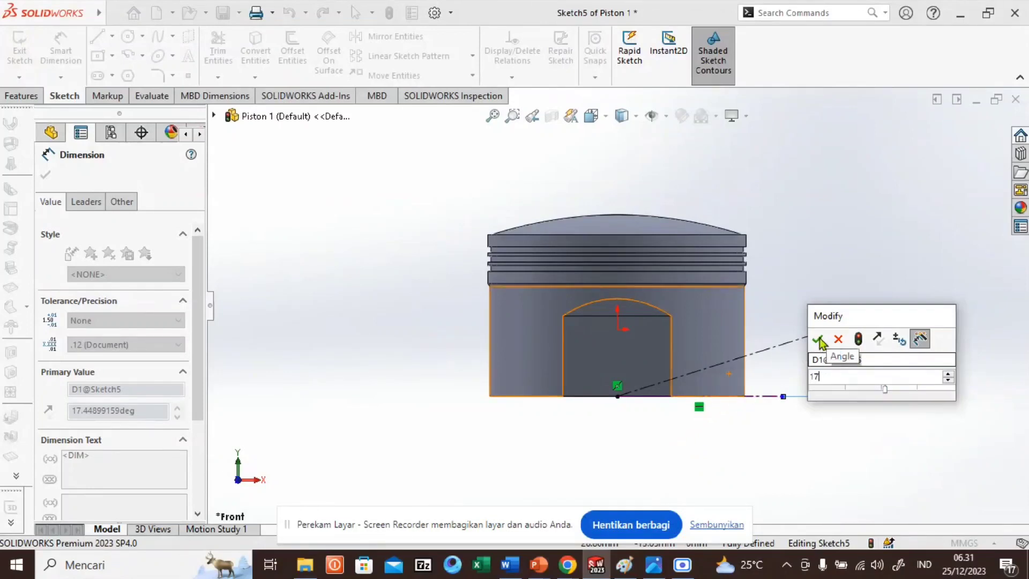
pyautogui.click(817, 338)
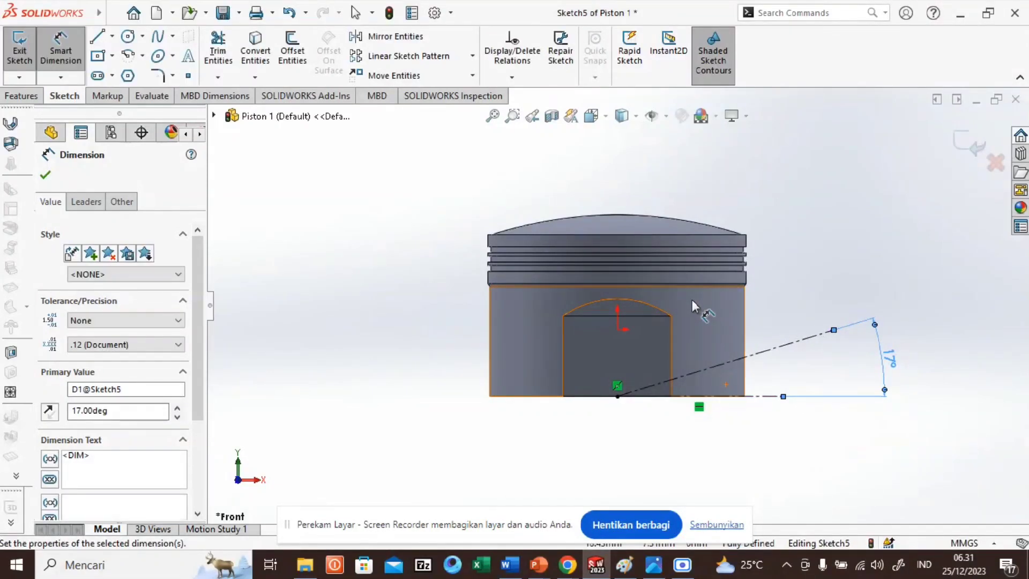
pyautogui.click(45, 178)
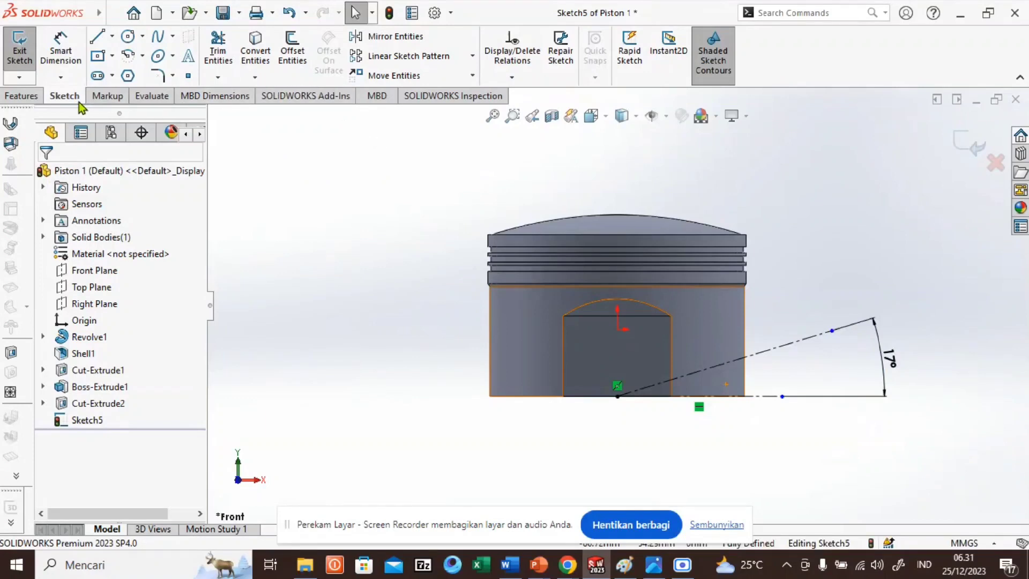
# Step: Exit the sketch and create a reference plane perpendicular to the inclined construction line, coincident with its outer endpoint
pyautogui.click(21, 96)
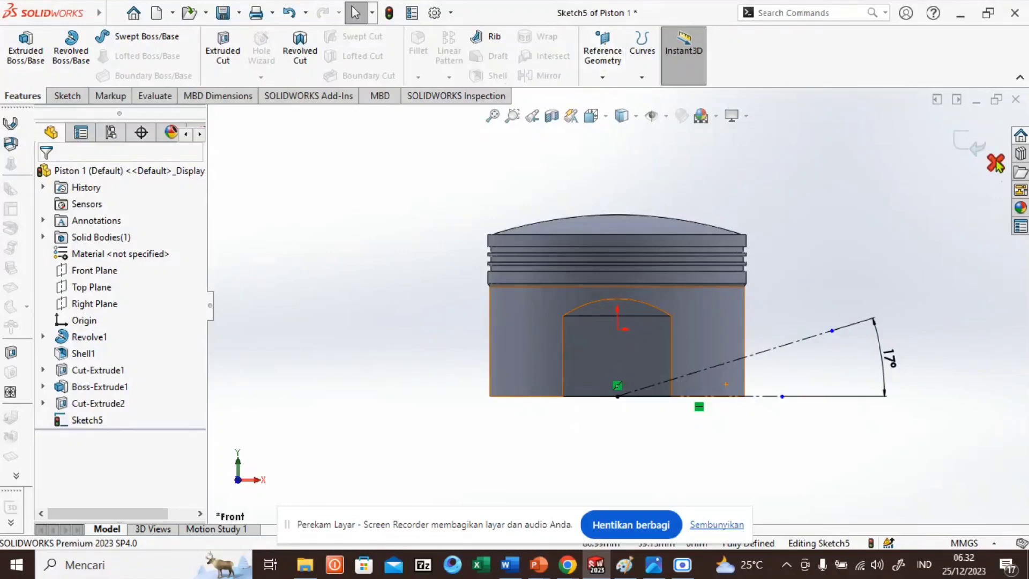
pyautogui.click(966, 152)
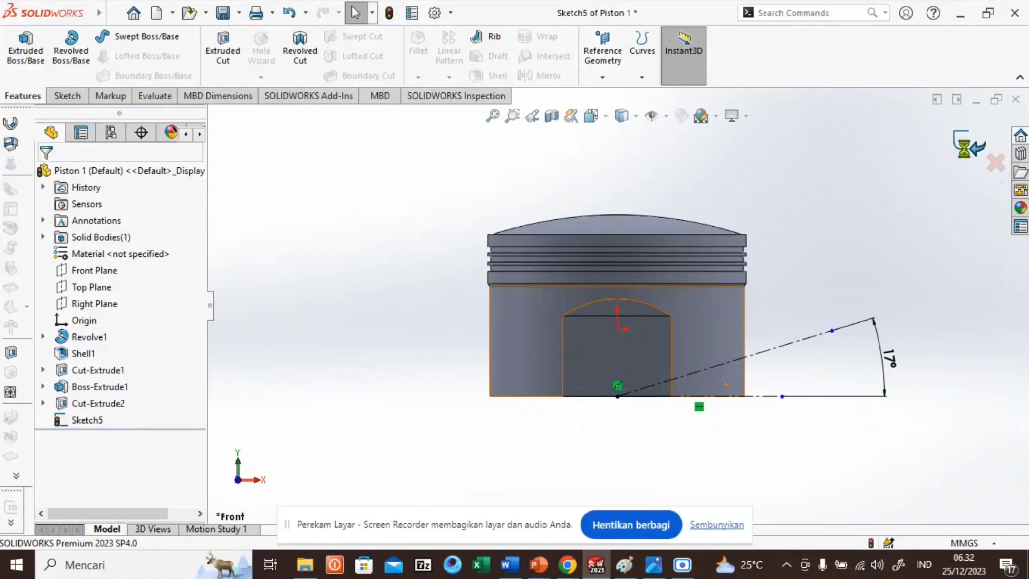
pyautogui.click(602, 80)
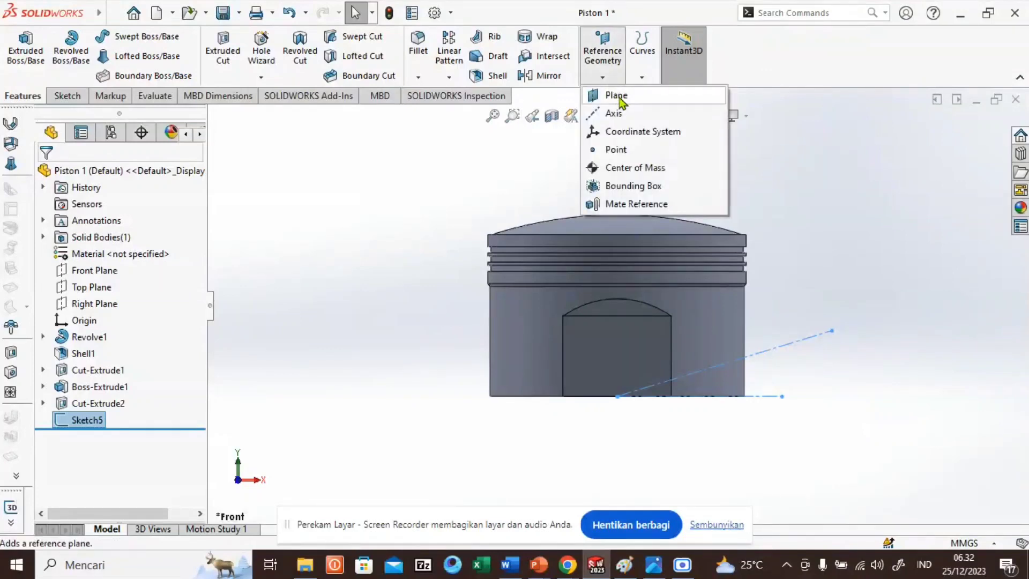
pyautogui.click(616, 95)
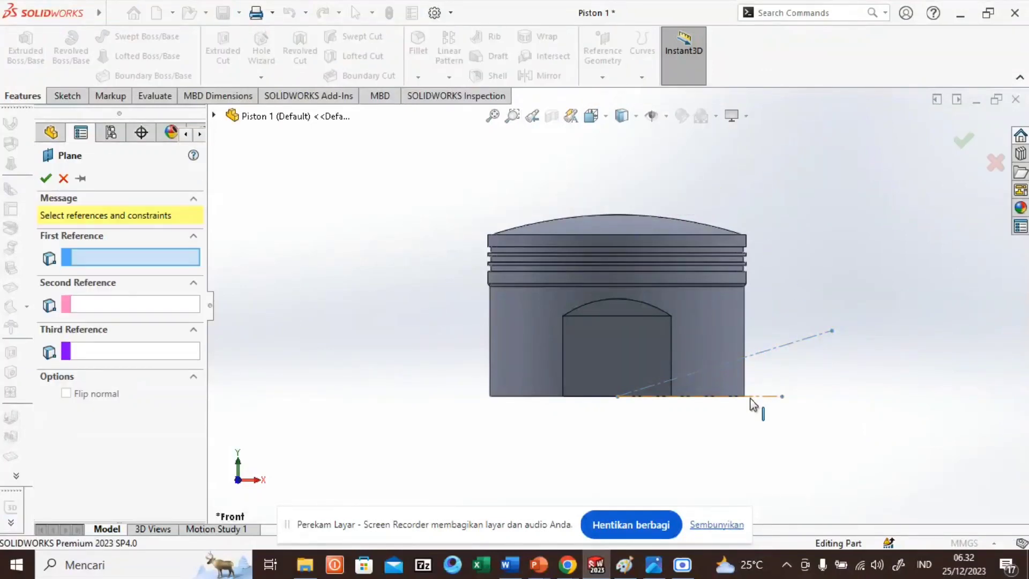
pyautogui.click(769, 353)
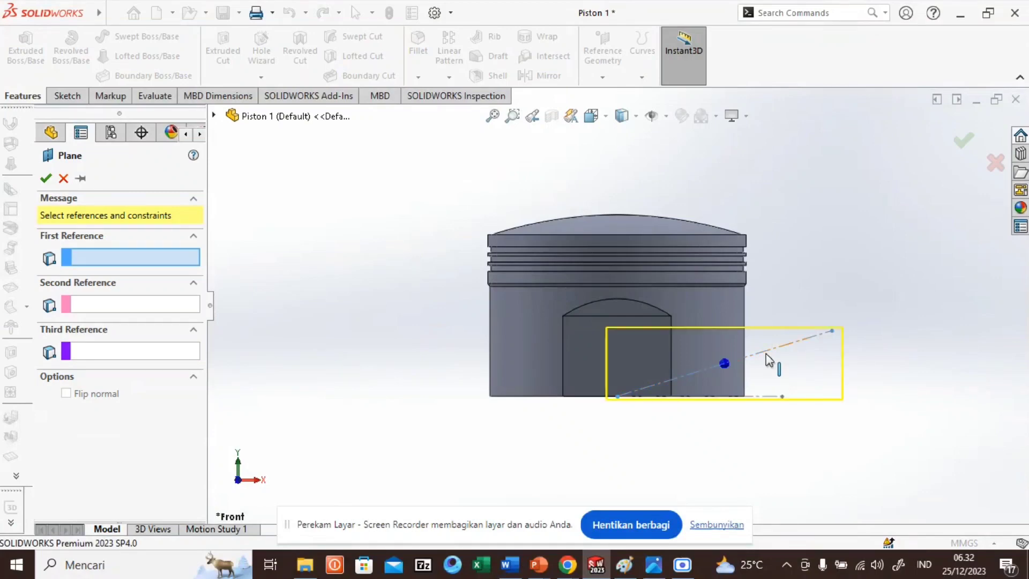
pyautogui.click(832, 332)
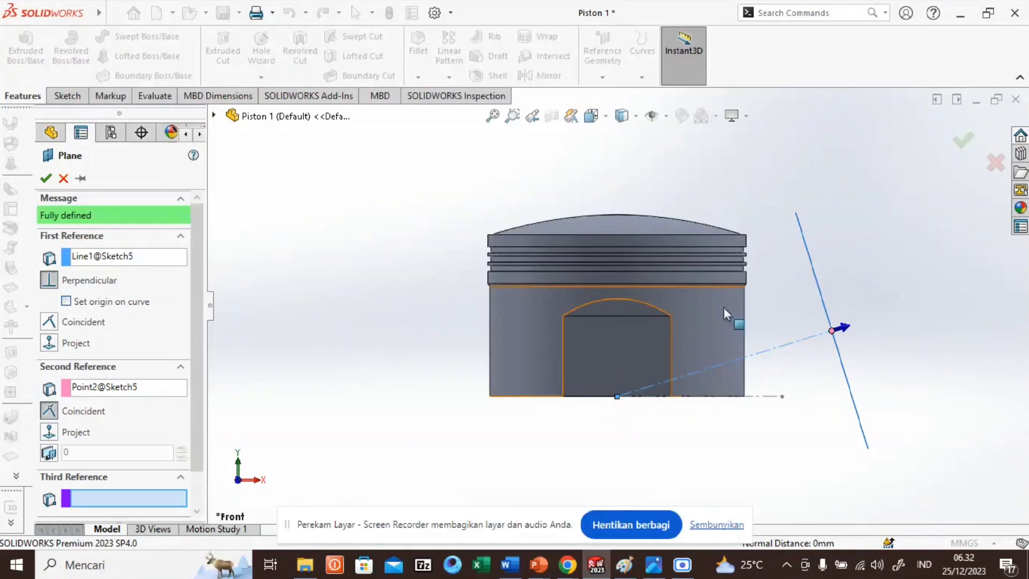
pyautogui.click(46, 179)
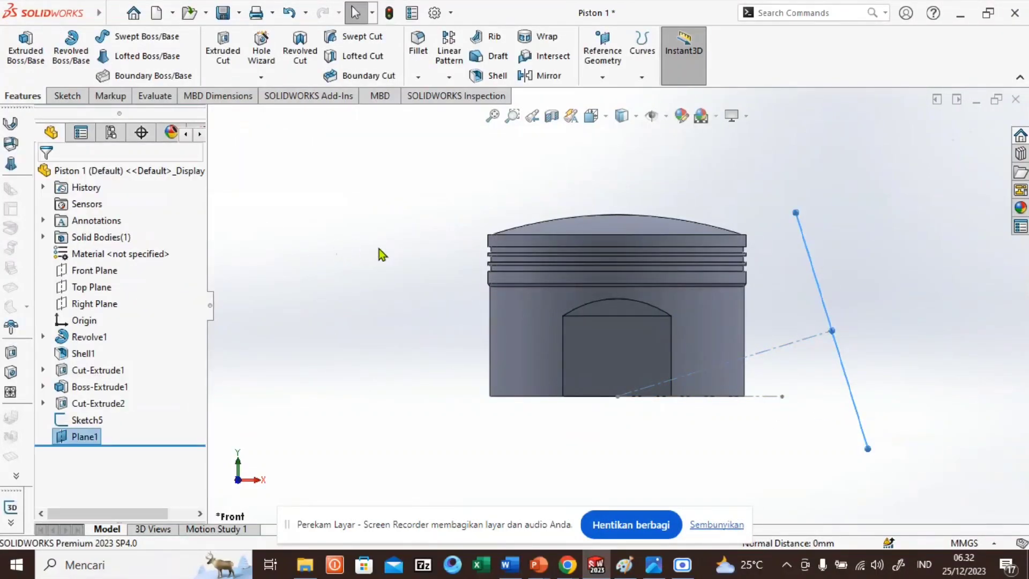
# Step: Start a sketch on the new inclined plane and draw a circle of 16 mm radius centred on the sketch origin
pyautogui.moveTo(378, 249); pyautogui.dragTo(313, 256, button='middle')
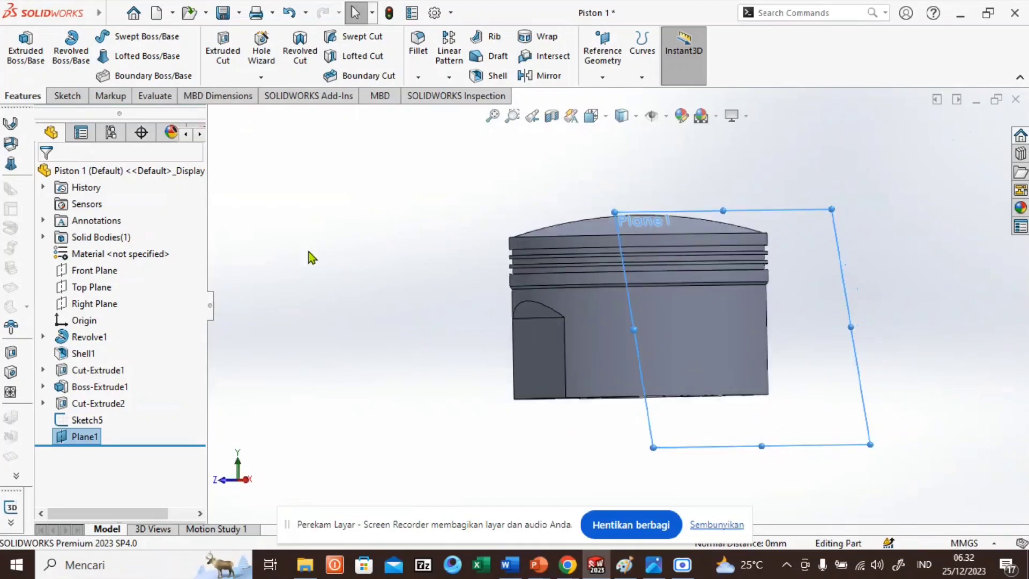
pyautogui.click(816, 211)
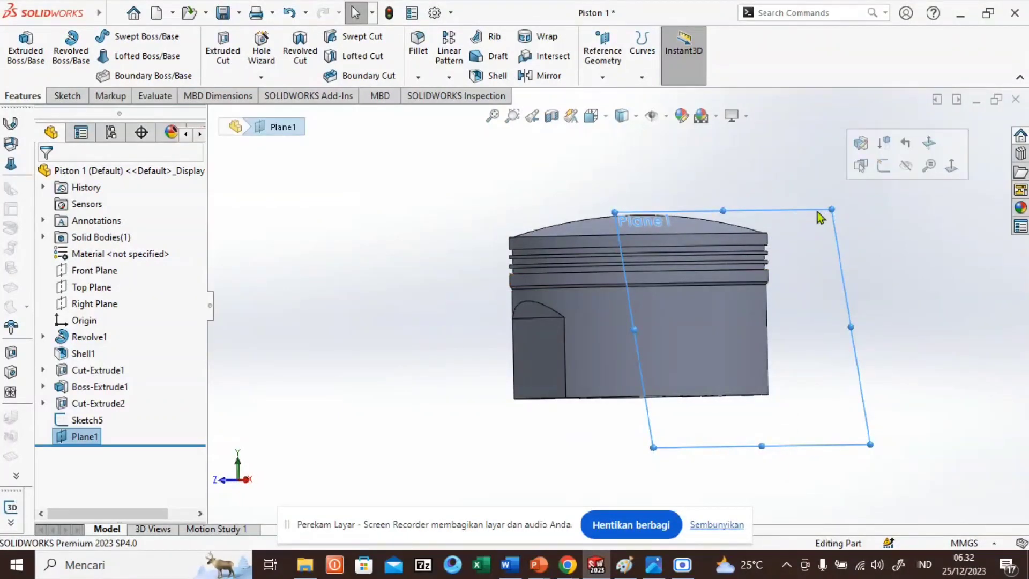
pyautogui.click(883, 167)
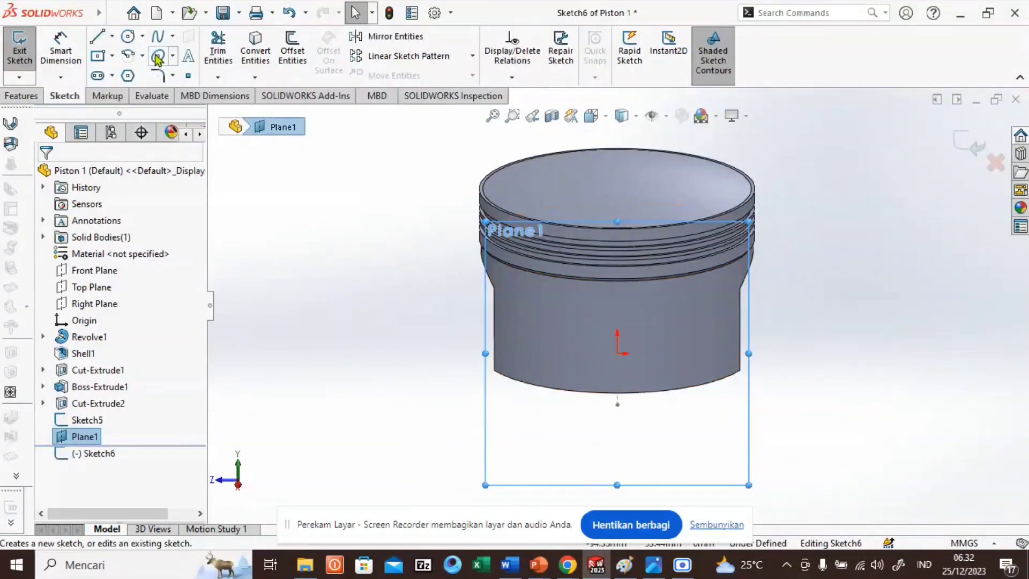
pyautogui.click(128, 36)
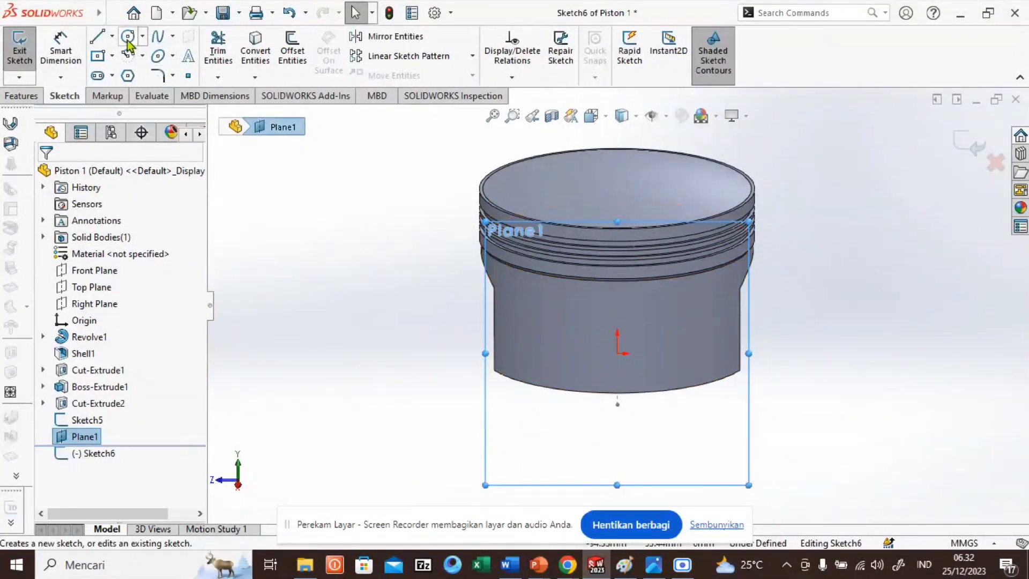
pyautogui.click(618, 353)
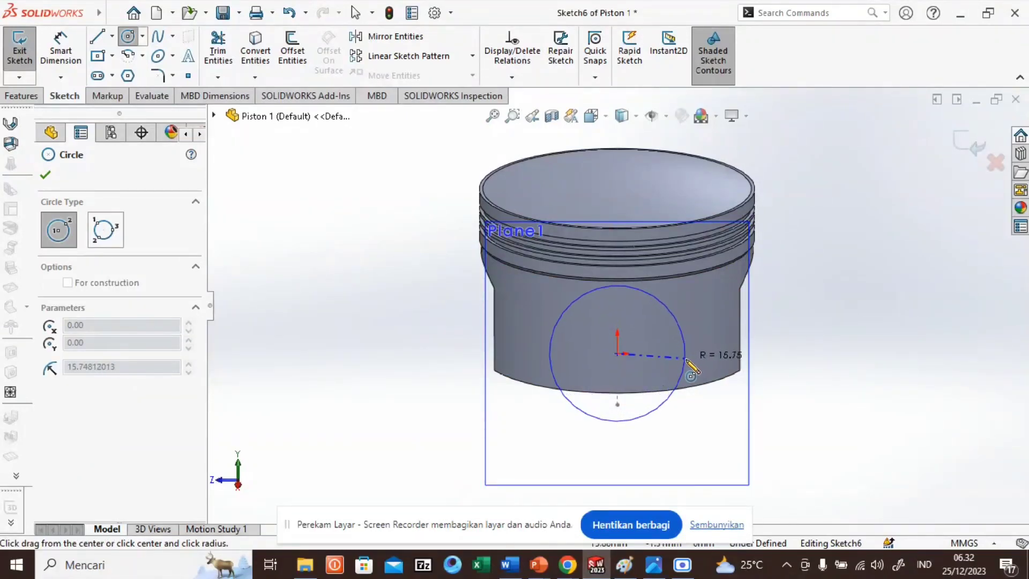
pyautogui.click(687, 359)
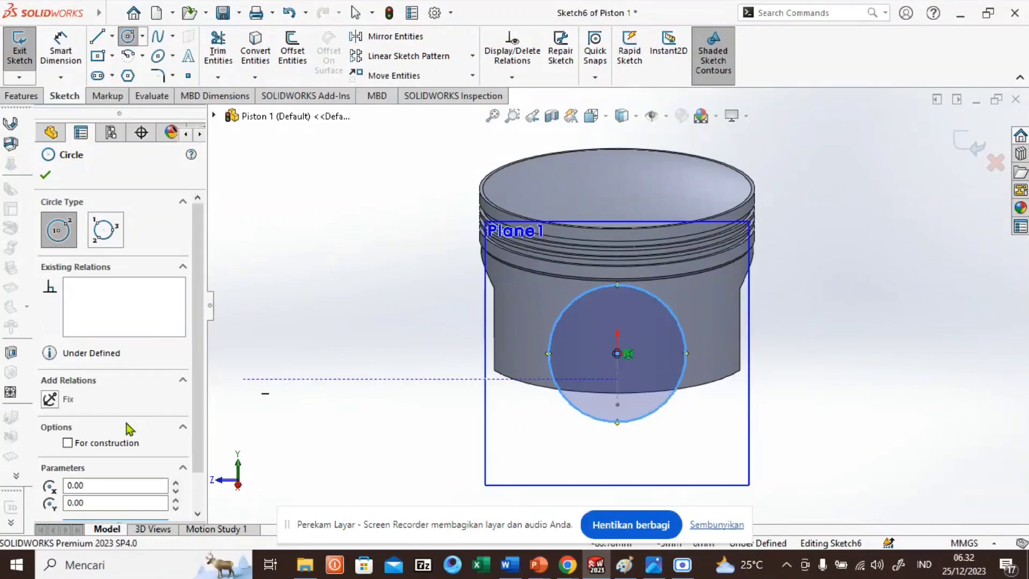
pyautogui.click(98, 501)
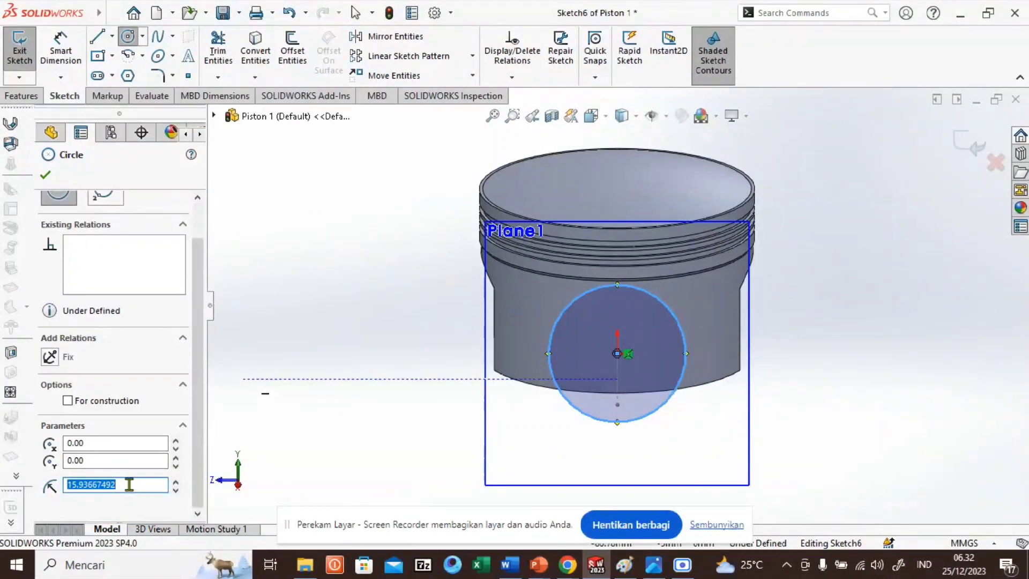
pyautogui.write('16')
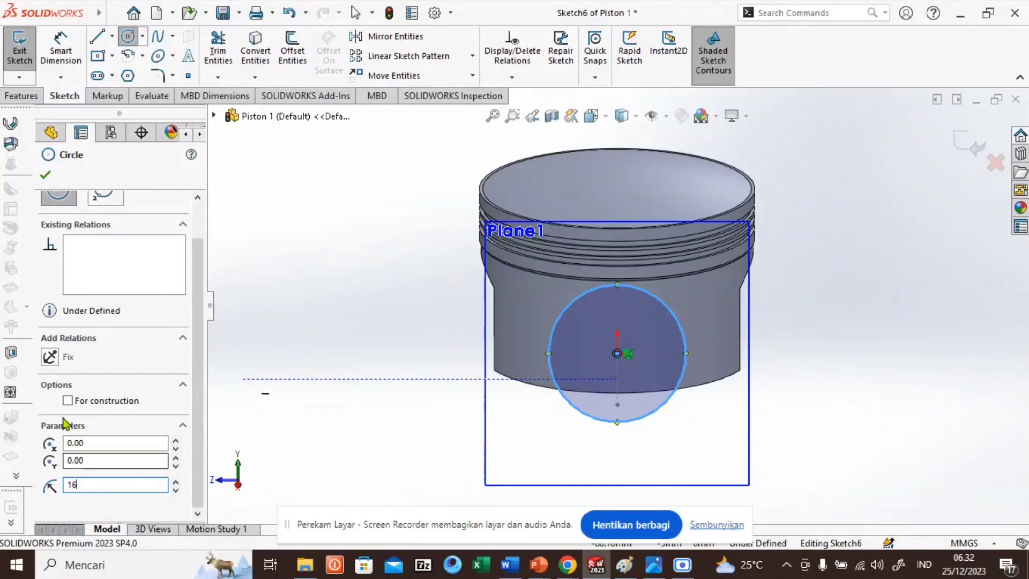
pyautogui.click(47, 177)
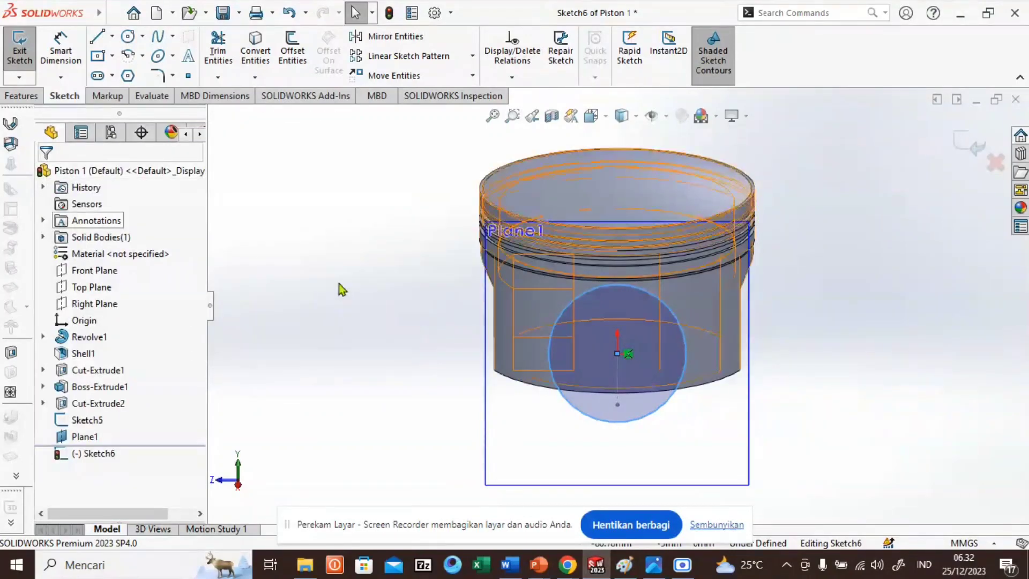
# Step: Start an Extruded Cut from the circle toward the piston, with the Blind end condition in Direction 1
pyautogui.moveTo(340, 287); pyautogui.dragTo(438, 297, button='middle')
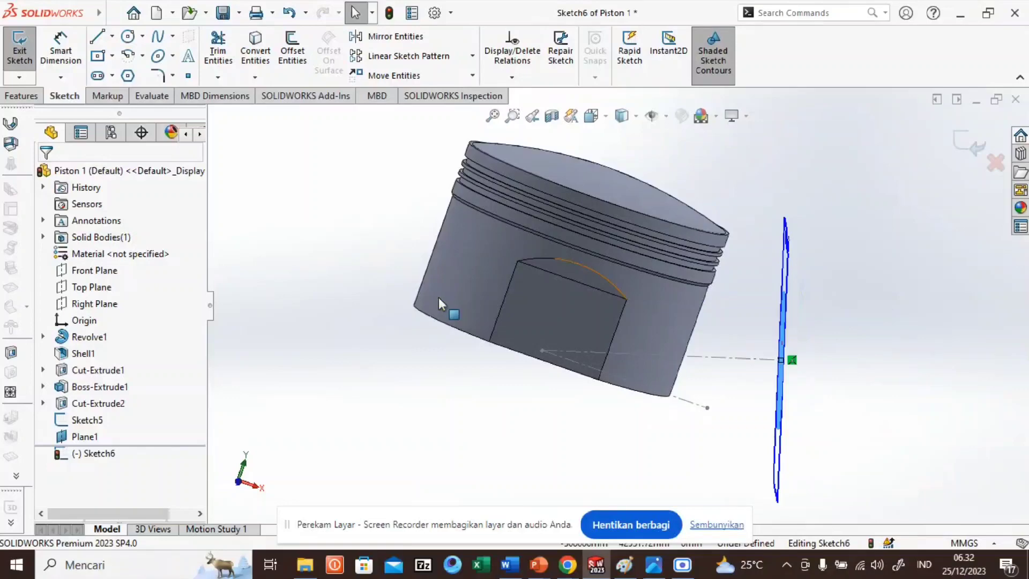
pyautogui.click(22, 96)
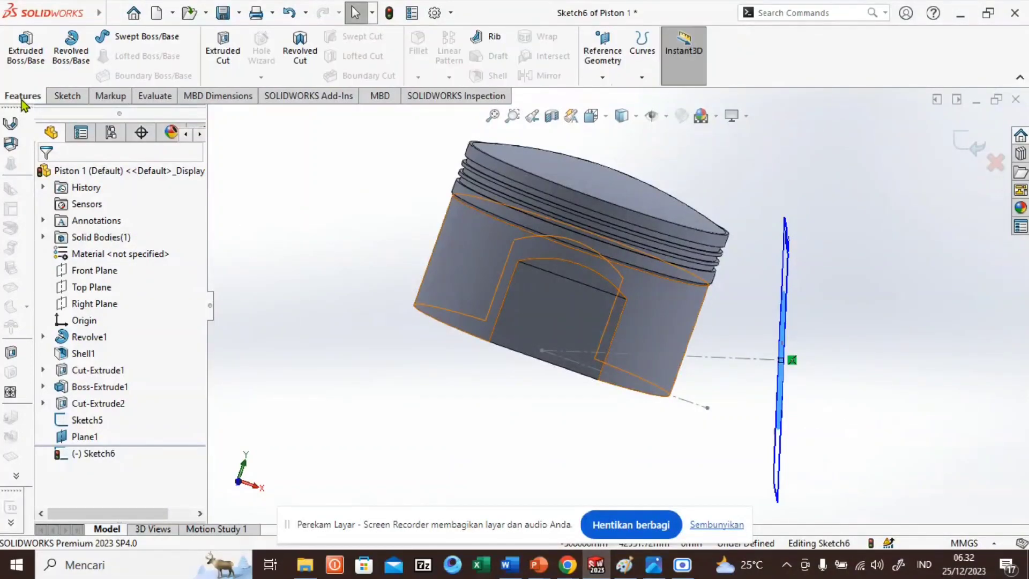
pyautogui.click(224, 51)
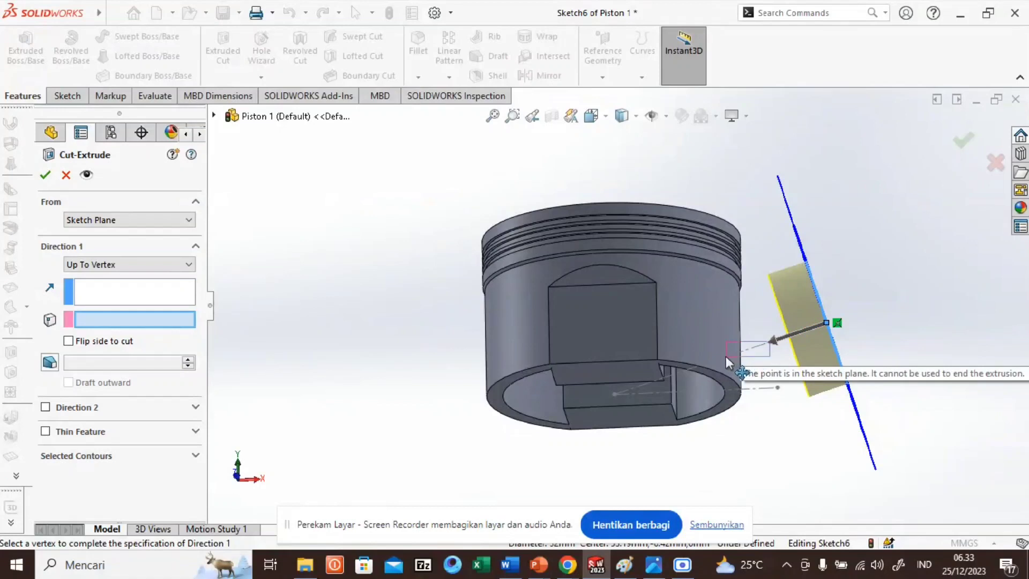
pyautogui.moveTo(726, 355)
pyautogui.mouseDown()
pyautogui.moveTo(763, 347)
pyautogui.moveTo(746, 357)
pyautogui.mouseUp()
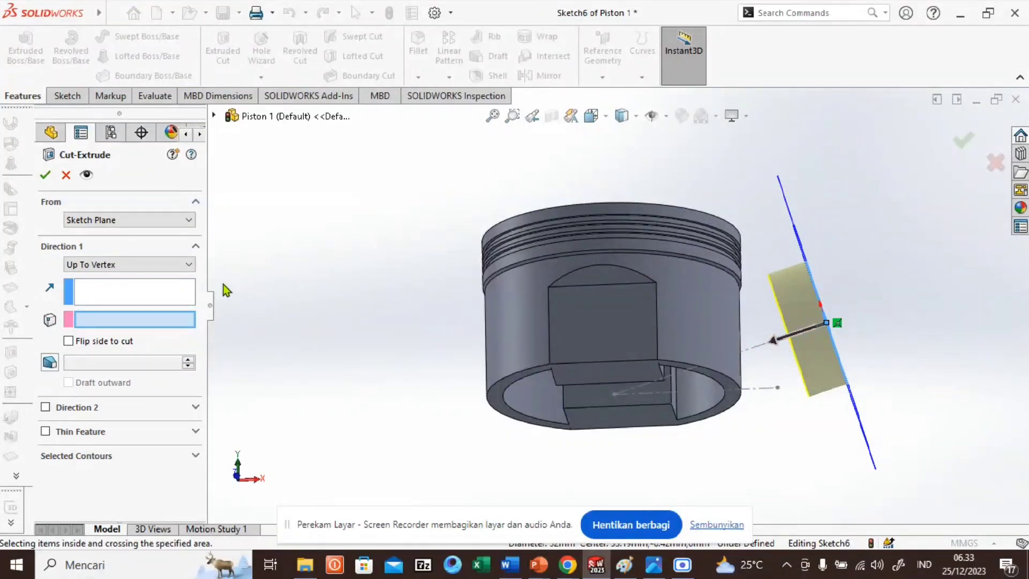
pyautogui.click(188, 265)
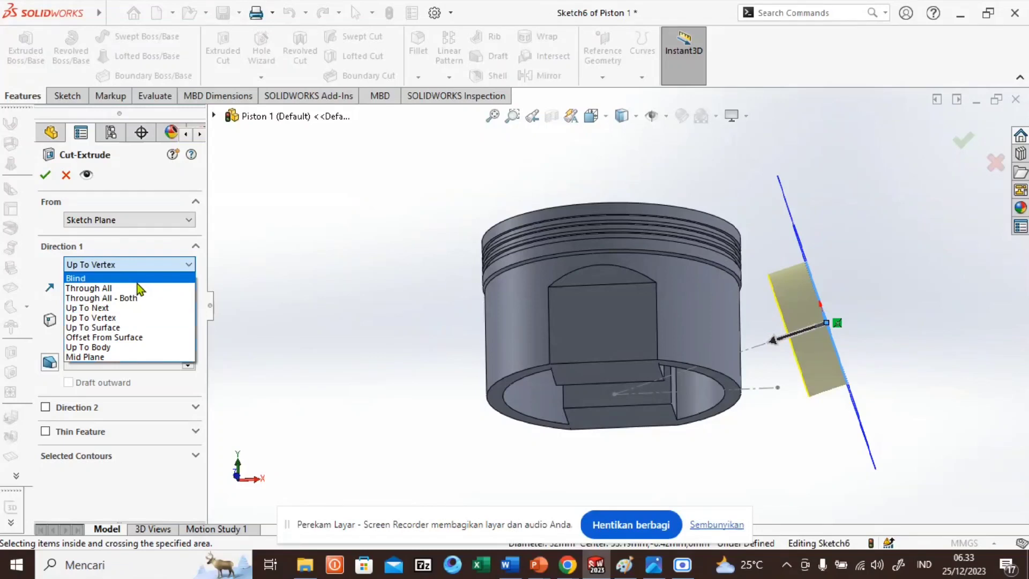
pyautogui.click(137, 280)
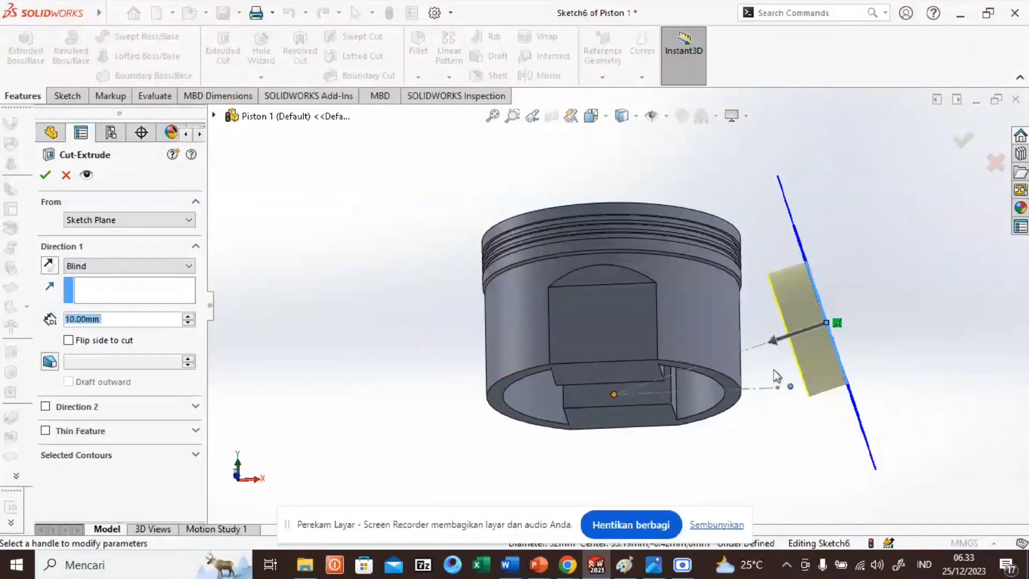
# Step: Set the circular cut's blind depth to 36 mm so it goes through the skirt wall, and finish the Extruded Cut
pyautogui.moveTo(779, 351); pyautogui.dragTo(685, 384)
pyautogui.moveTo(546, 452); pyautogui.dragTo(538, 325, button='middle')
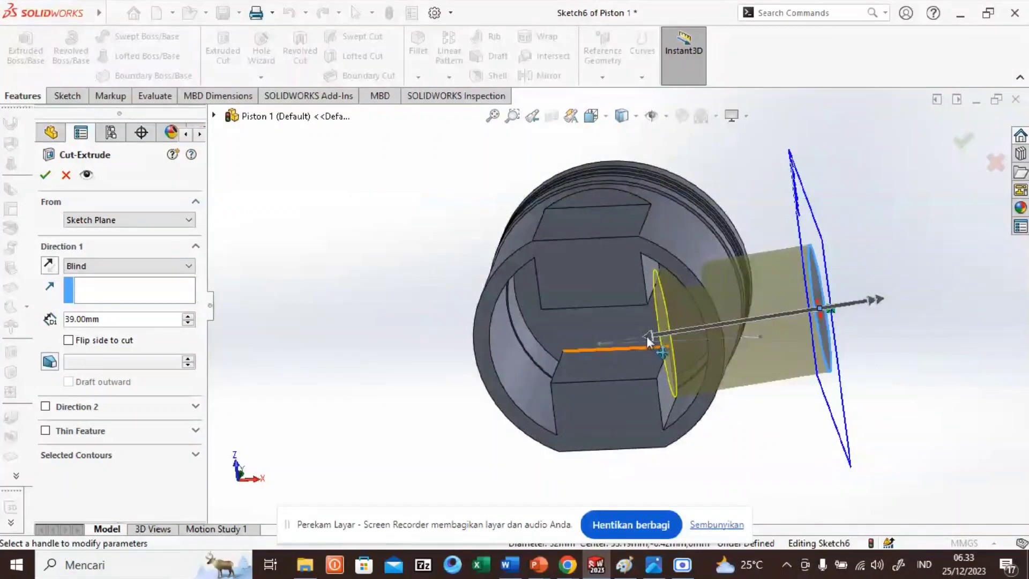
pyautogui.moveTo(648, 333); pyautogui.dragTo(680, 329)
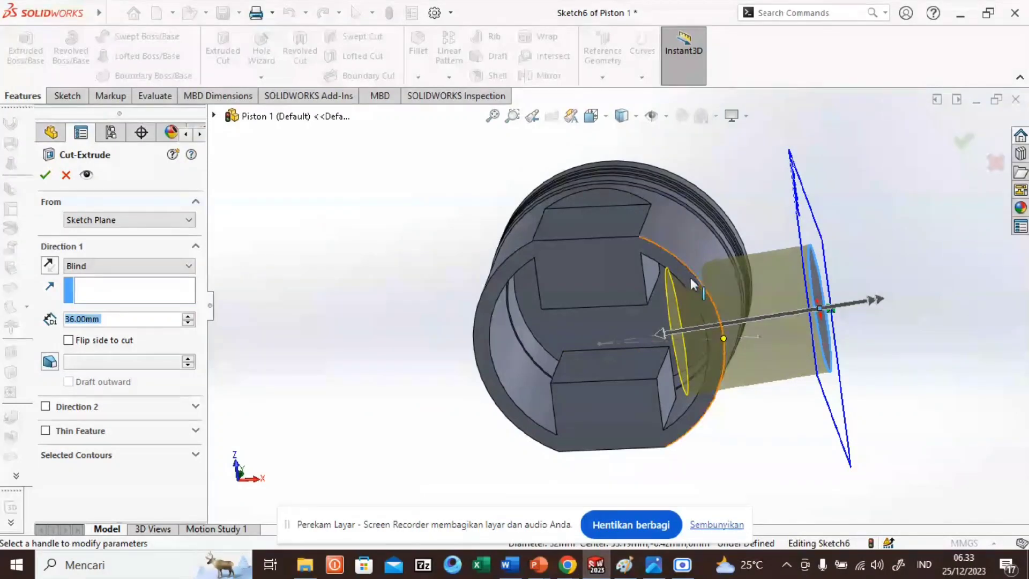
pyautogui.scroll(-5, 688, 312)
pyautogui.scroll(2, 695, 373)
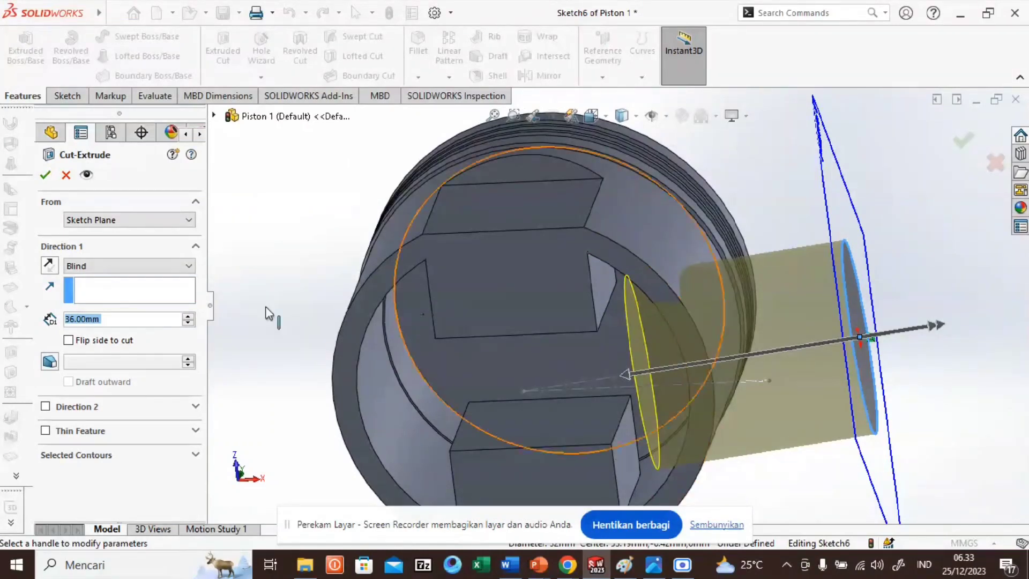
pyautogui.click(46, 175)
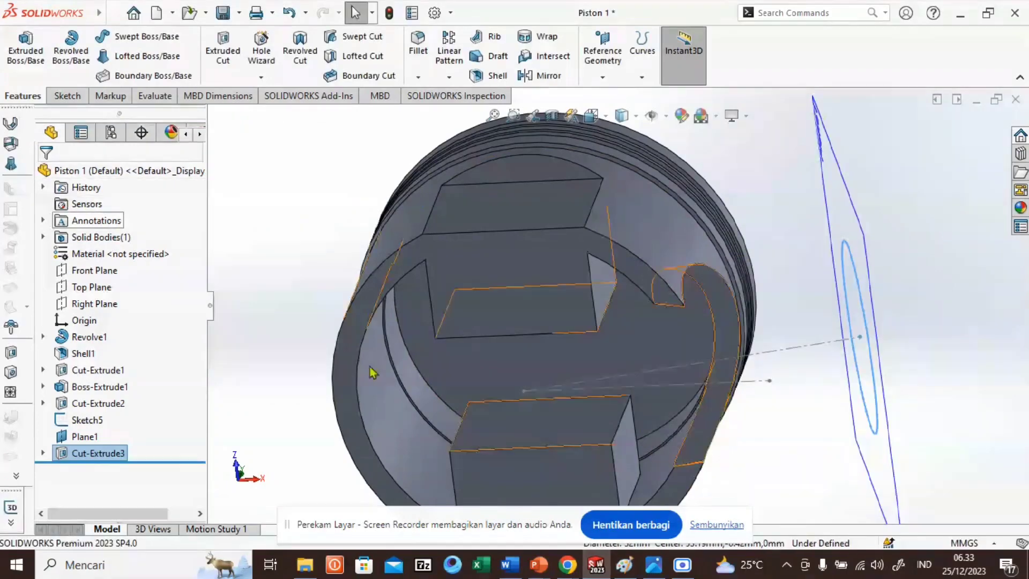
# Step: Hide the inclined reference plane that carries the circular cut's sketch
pyautogui.scroll(5, 343, 273)
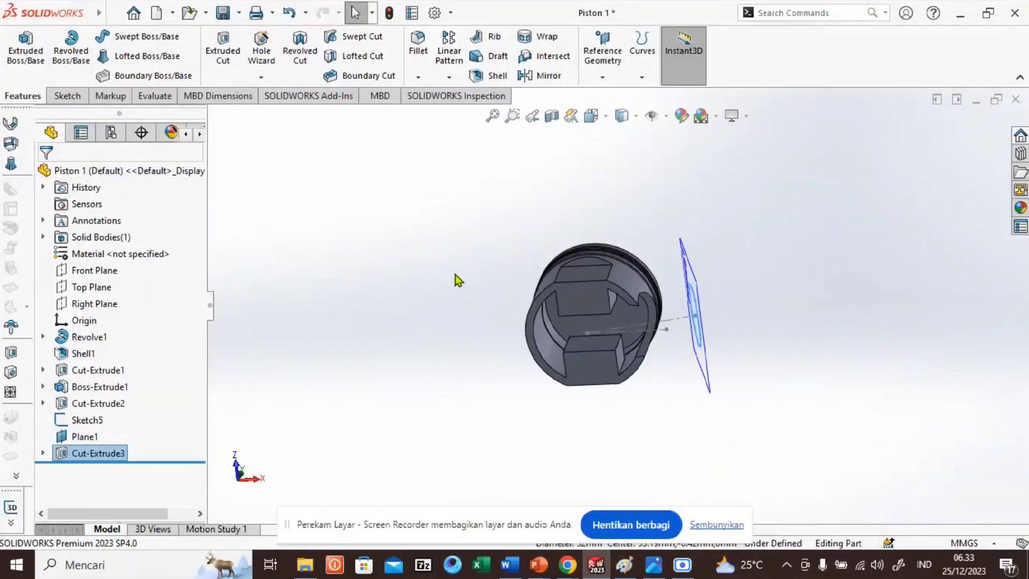
pyautogui.moveTo(457, 278); pyautogui.dragTo(375, 313, button='middle')
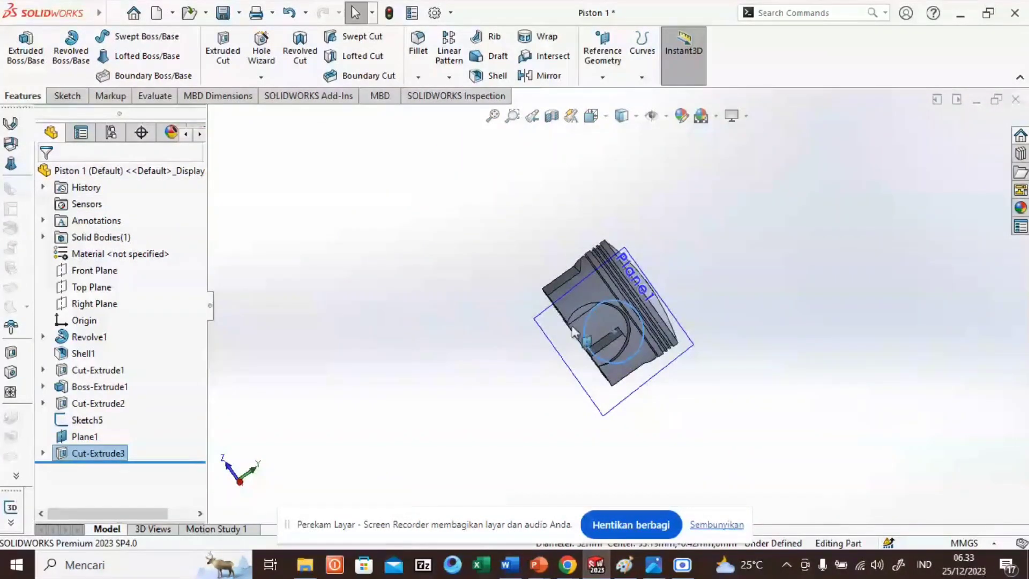
pyautogui.scroll(-3, 580, 323)
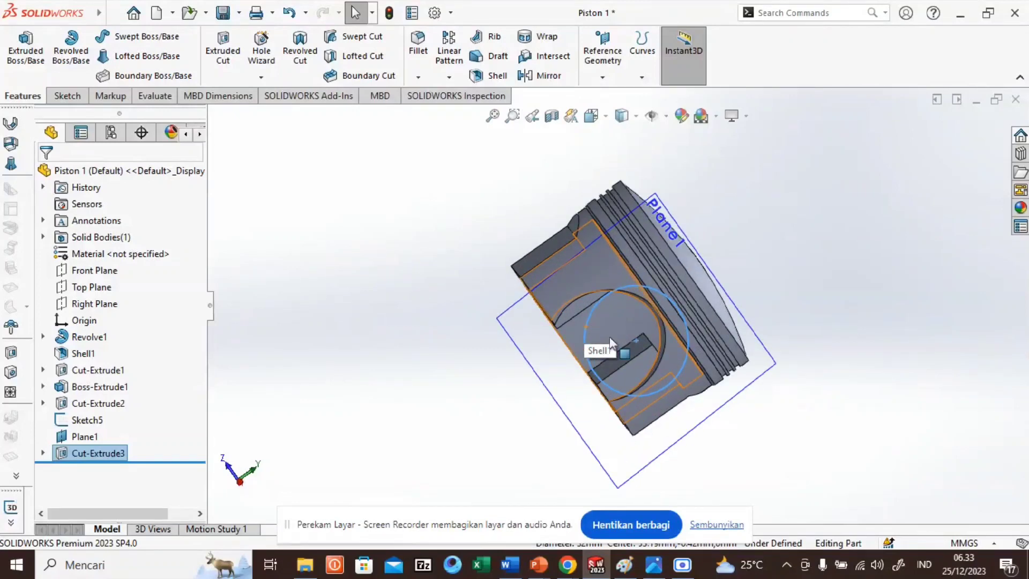
pyautogui.click(518, 304)
pyautogui.rightClick(518, 304)
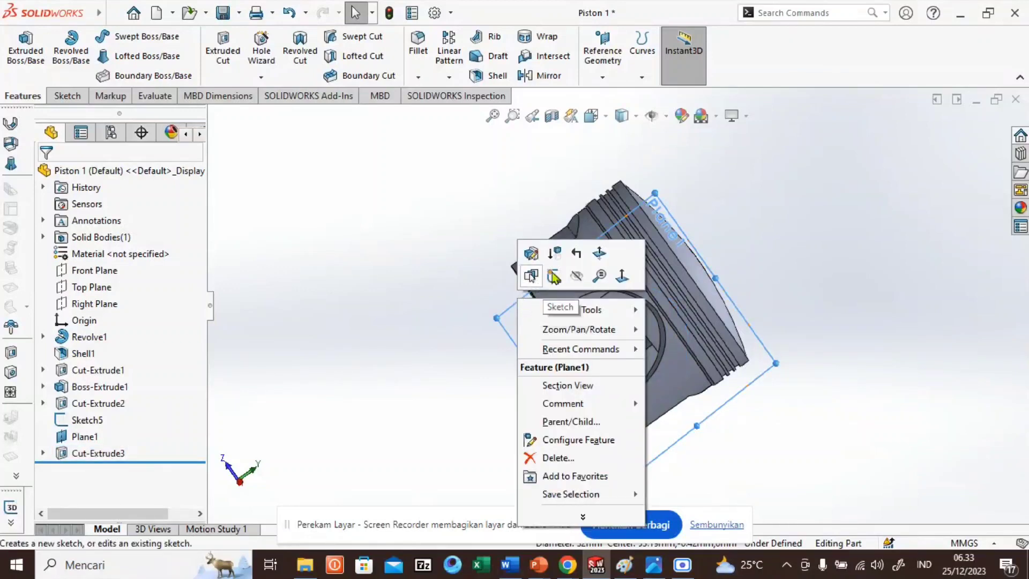
pyautogui.click(577, 277)
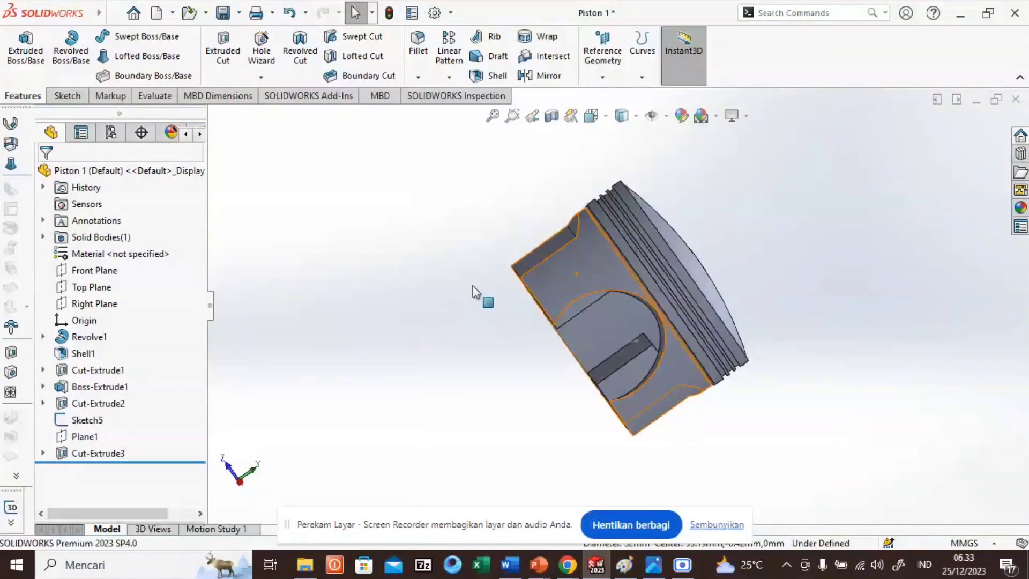
# Step: Start a sketch on the Front Plane and draw an inclined centerline from the piston's bottom centre up past the uncut side of the skirt
pyautogui.moveTo(433, 295); pyautogui.dragTo(509, 367, button='middle')
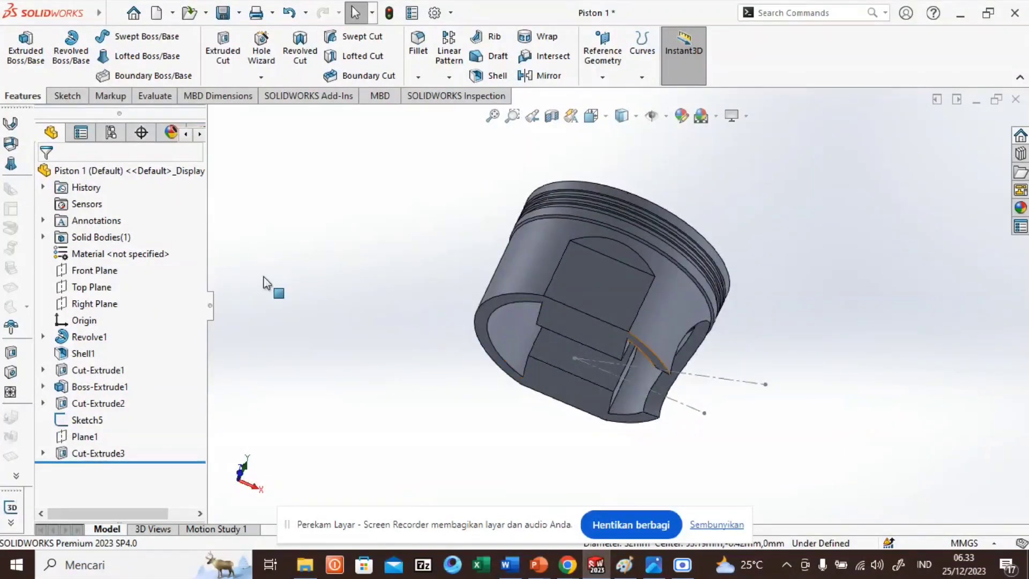
pyautogui.click(106, 275)
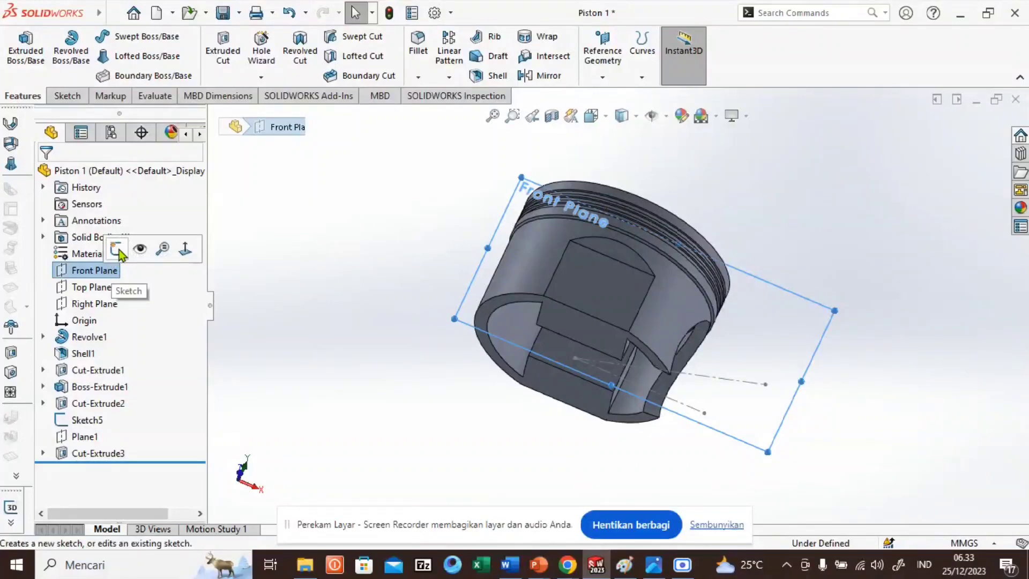
pyautogui.click(117, 249)
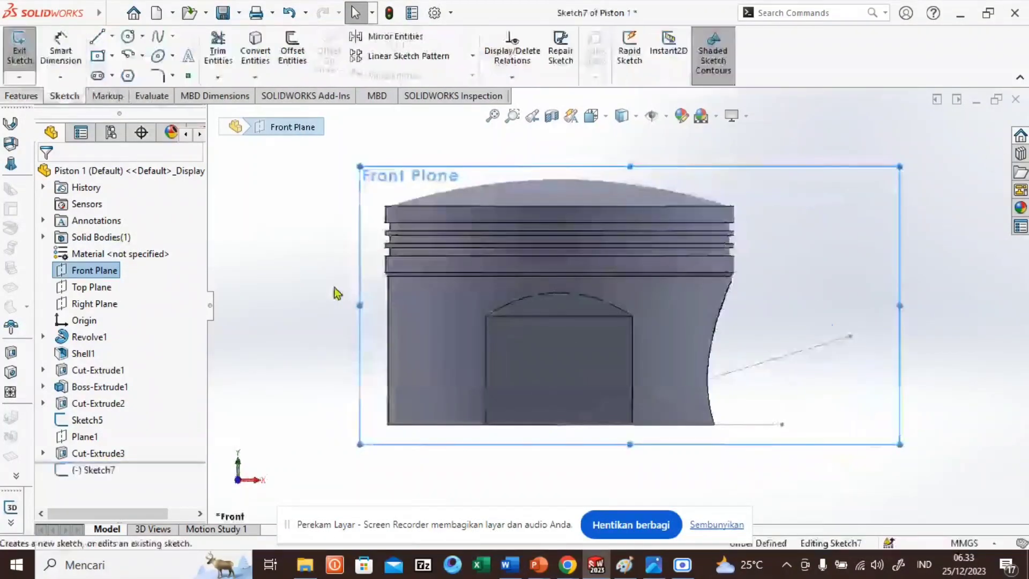
pyautogui.click(112, 36)
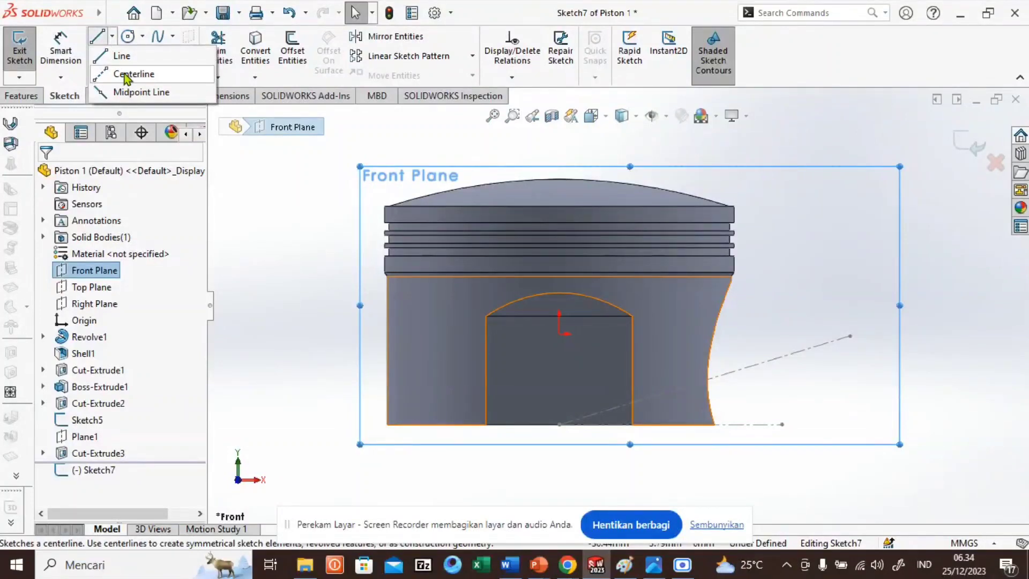
pyautogui.click(127, 75)
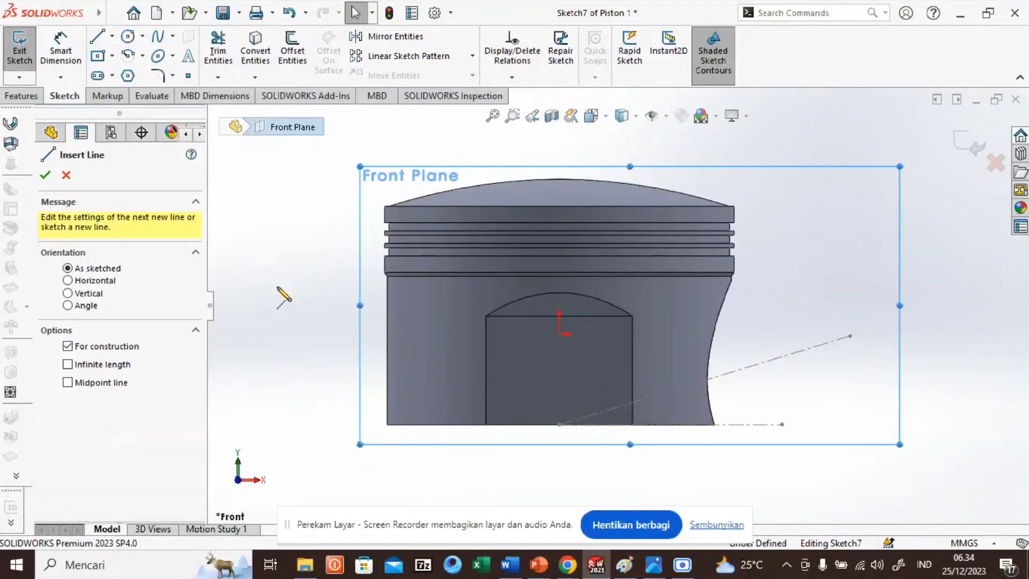
pyautogui.click(559, 424)
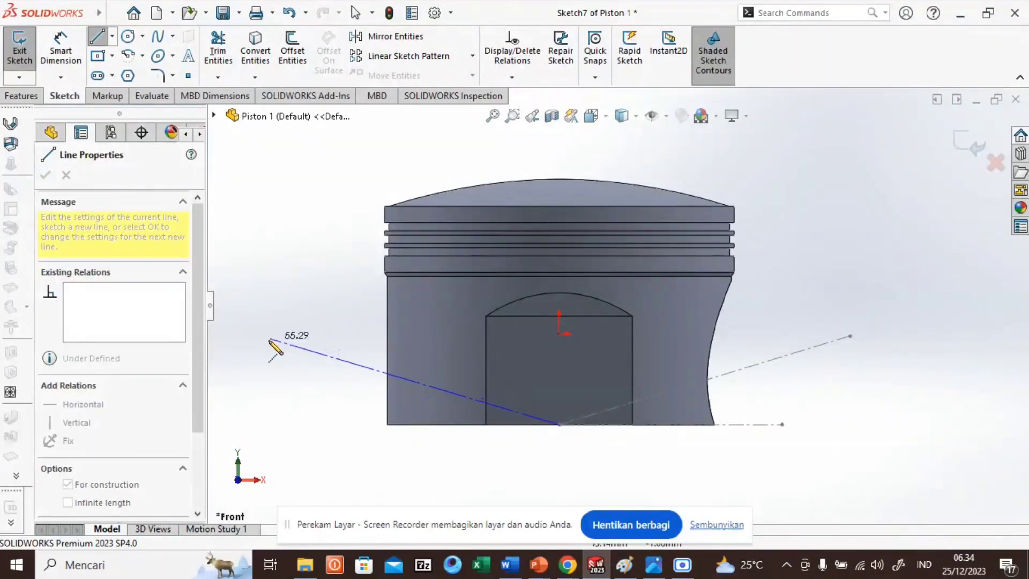
pyautogui.click(276, 362)
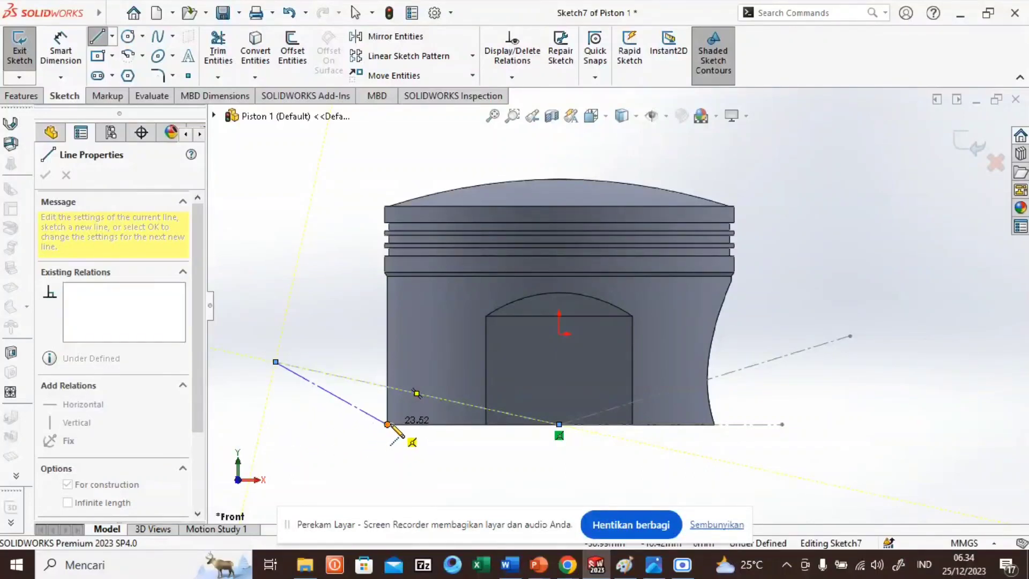
# Step: Add a horizontal centerline 31.5 mm long from the uncut skirt's bottom corner to the bottom centre, and trim away the slanted connecting segment
pyautogui.click(388, 424)
pyautogui.click(559, 424)
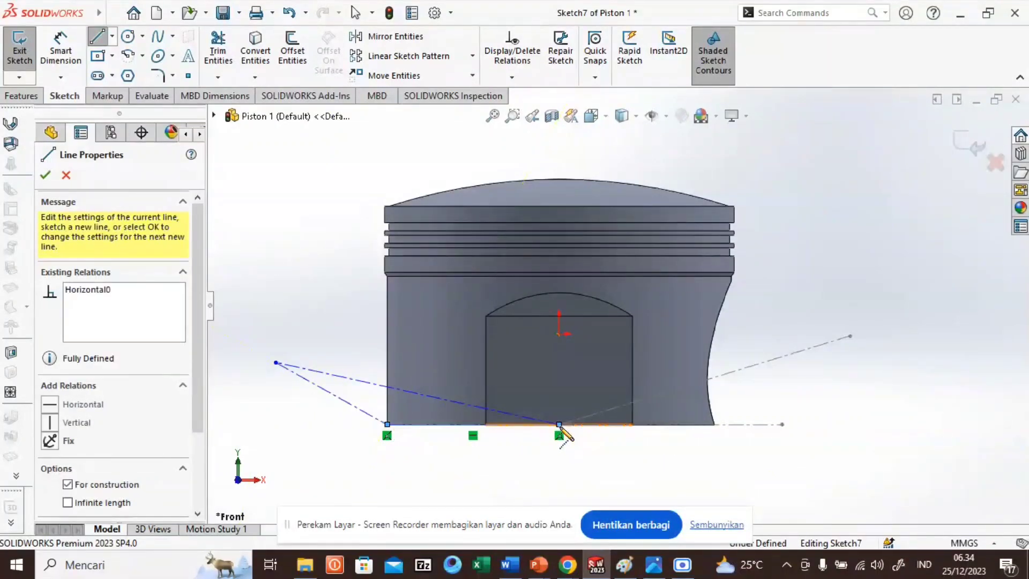
pyautogui.press('Escape')
pyautogui.press('Escape')
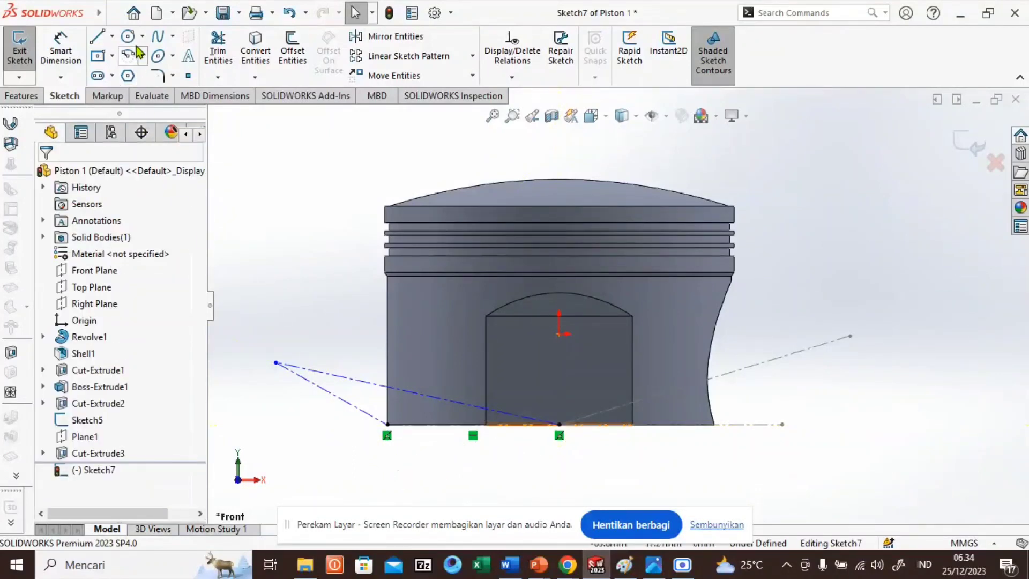
pyautogui.click(218, 47)
pyautogui.moveTo(305, 418); pyautogui.dragTo(345, 403)
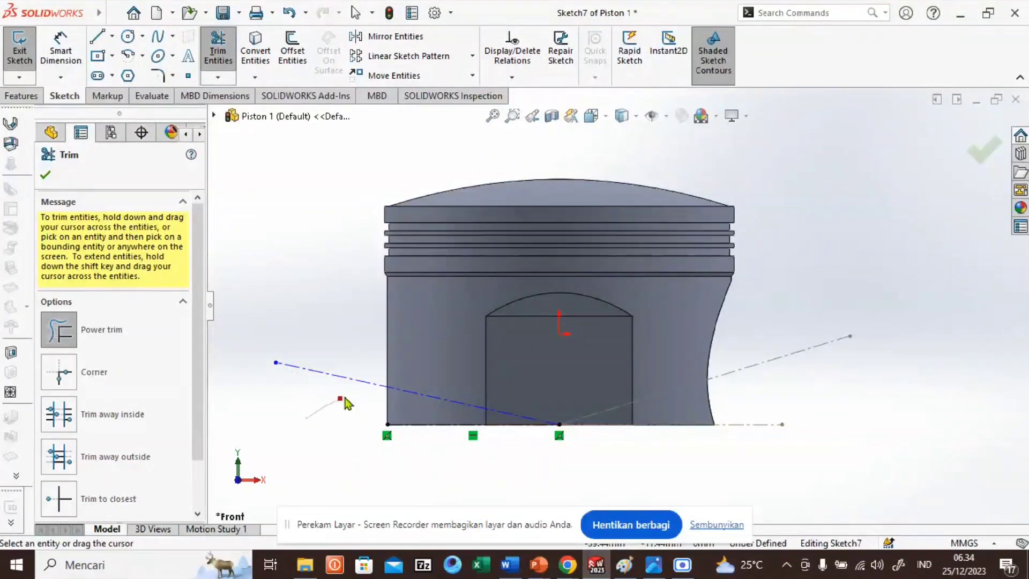
pyautogui.click(46, 178)
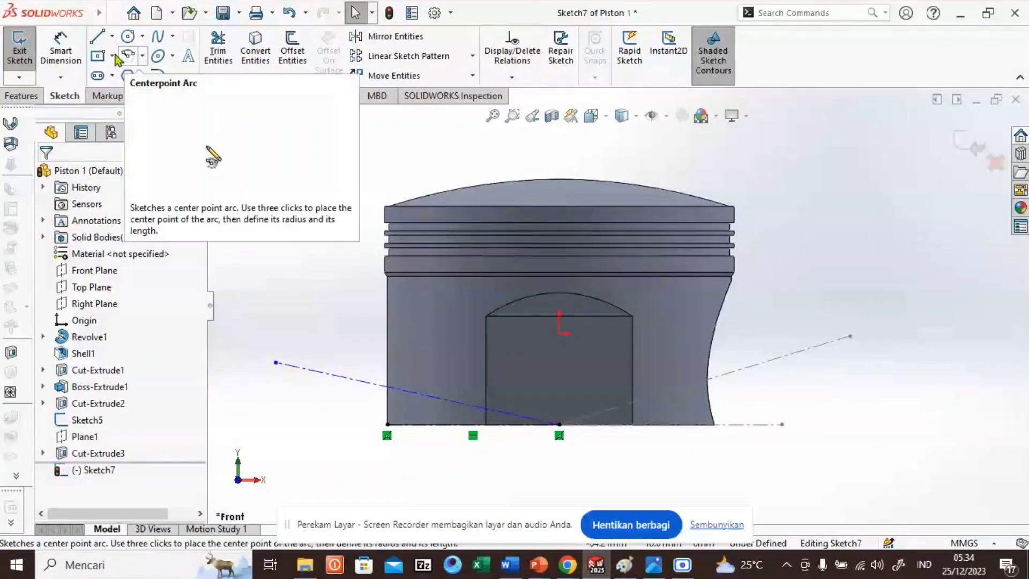
# Step: Dimension the angle between the new inclined centerline and the horizontal centerline as 17°
pyautogui.click(61, 47)
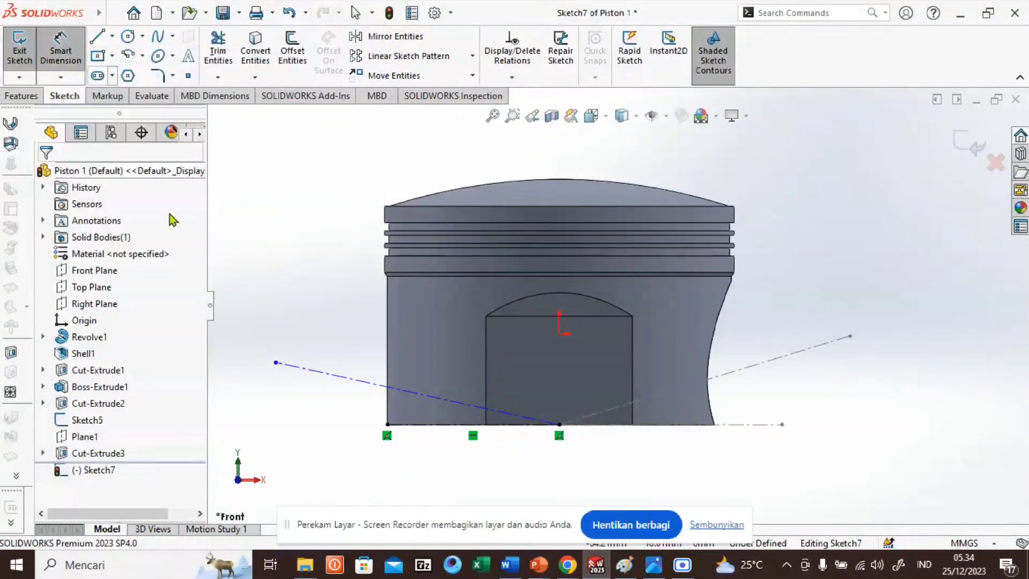
pyautogui.click(369, 385)
pyautogui.click(411, 426)
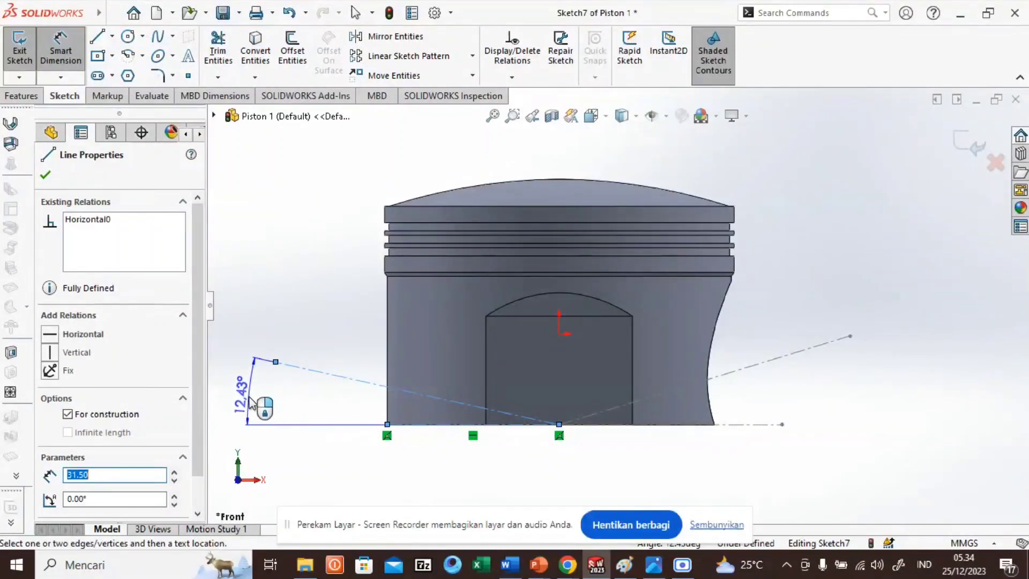
pyautogui.click(255, 403)
pyautogui.write('17')
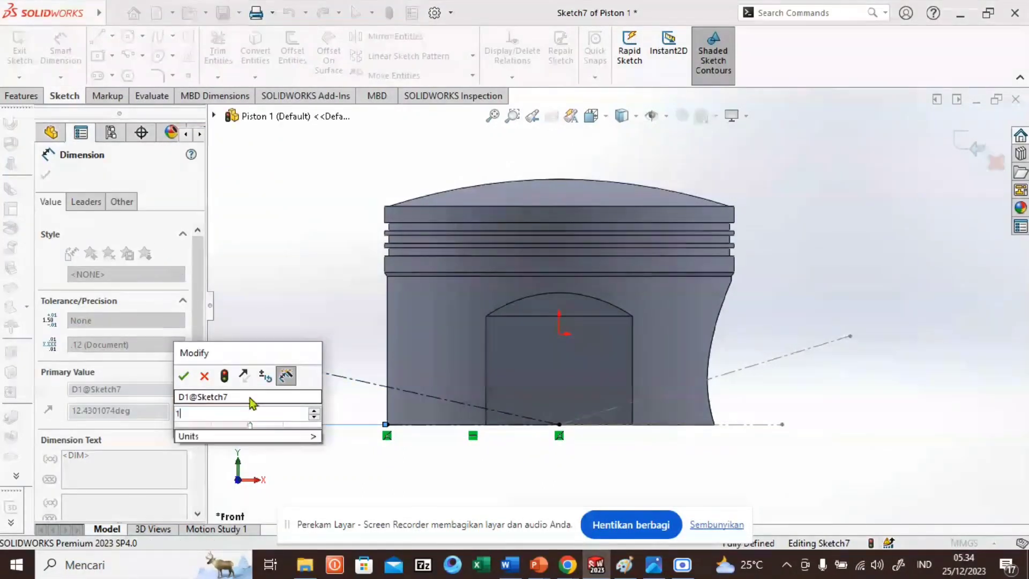
pyautogui.click(184, 379)
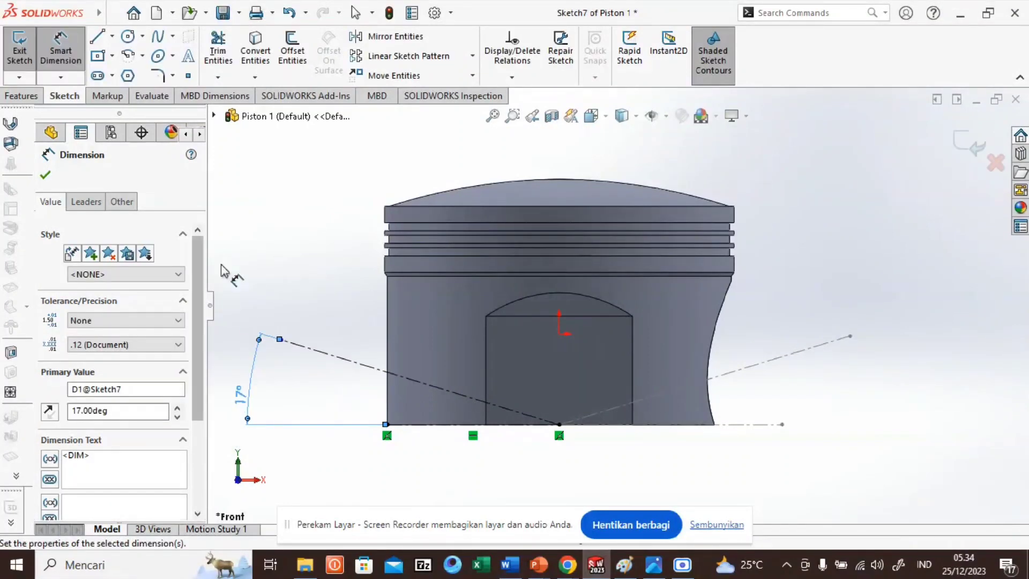
pyautogui.click(43, 178)
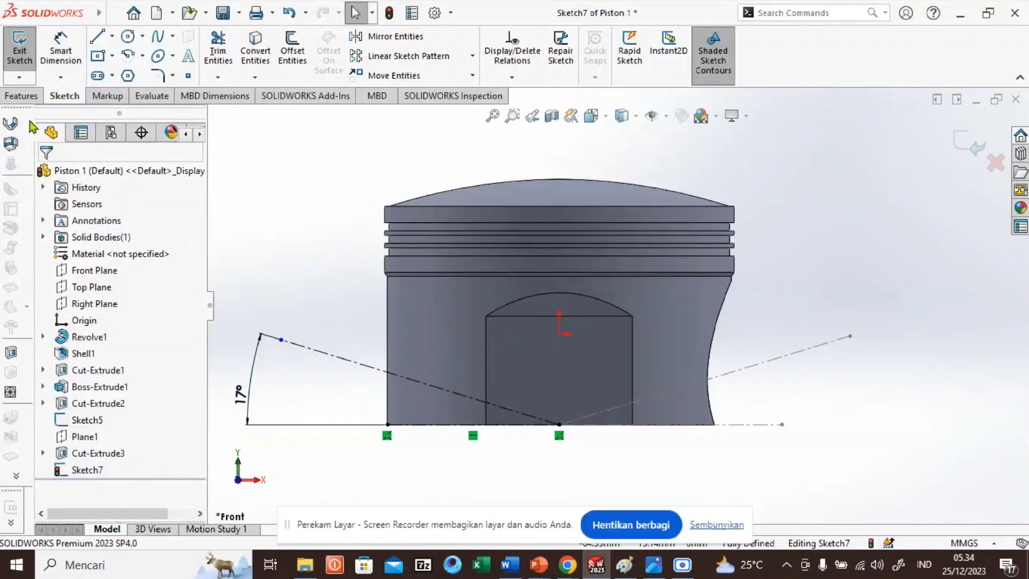
# Step: Exit the sketch and create a reference plane perpendicular to the new inclined centerline through its outer endpoint
pyautogui.click(30, 101)
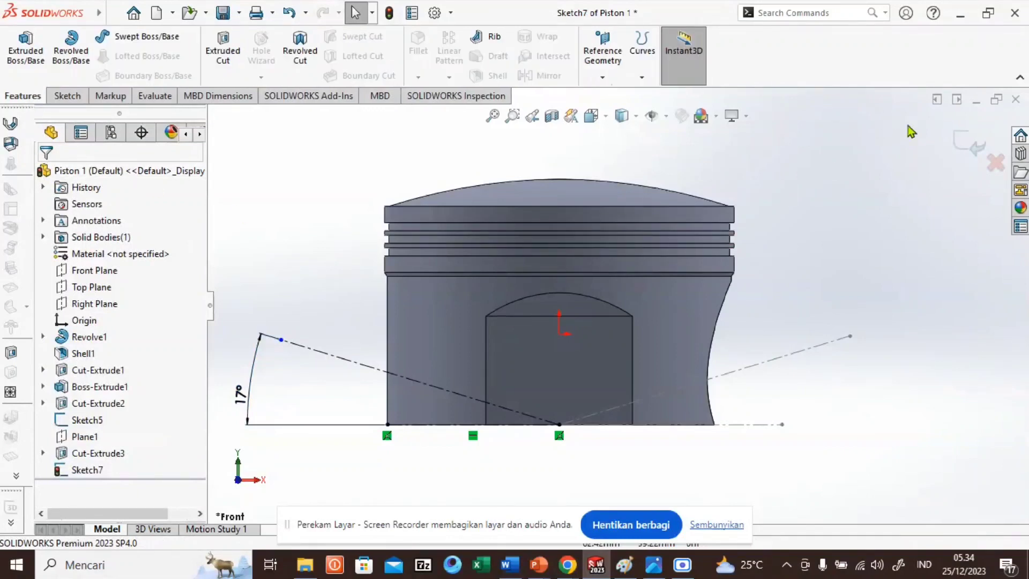
pyautogui.click(961, 143)
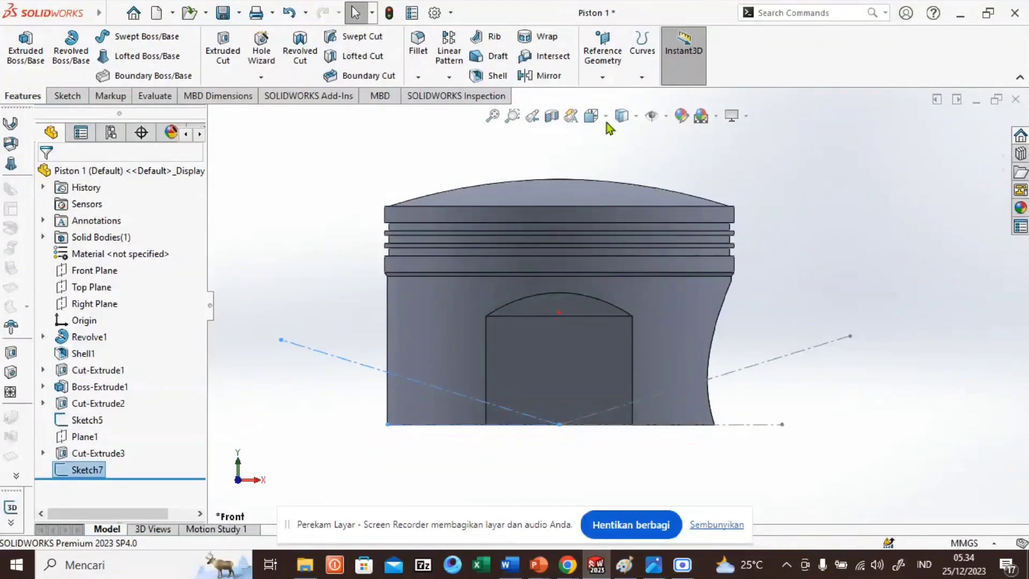
pyautogui.click(609, 79)
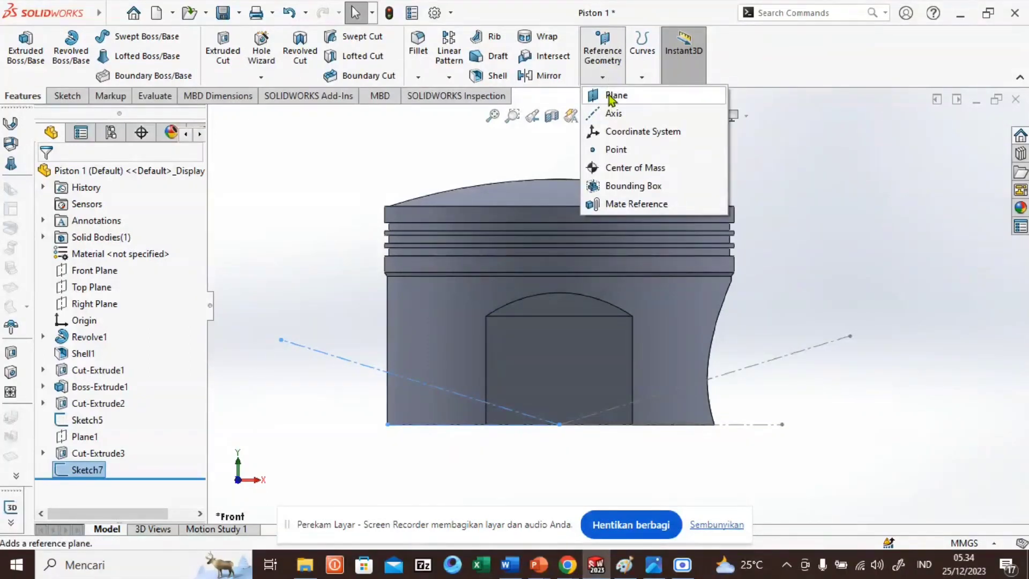
pyautogui.click(609, 97)
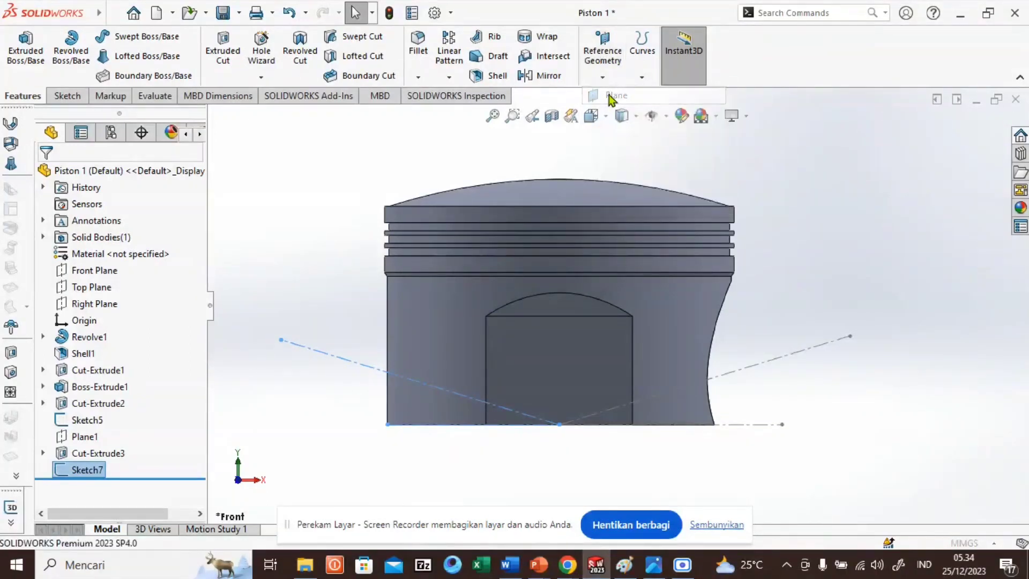
pyautogui.click(350, 368)
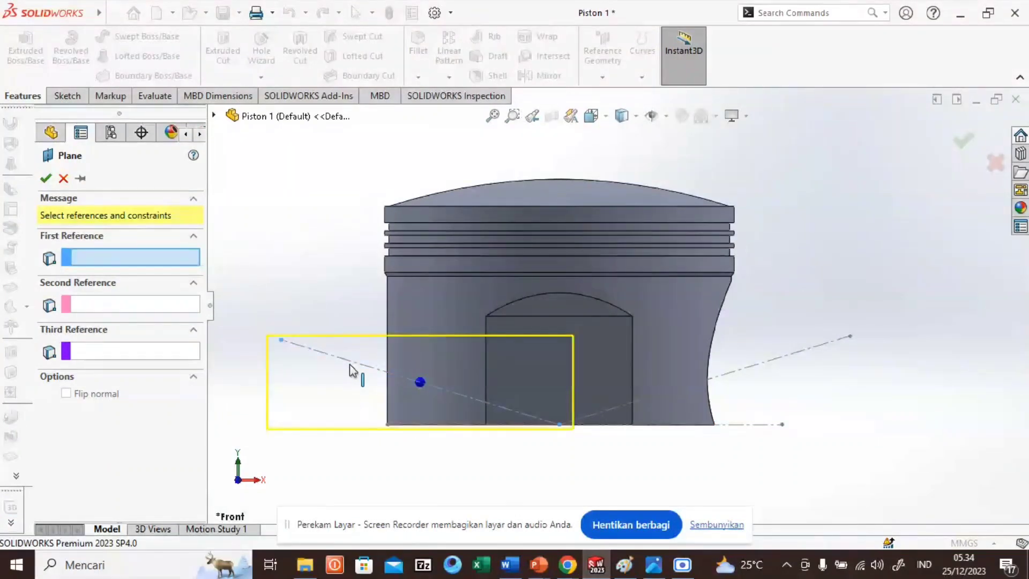
pyautogui.click(281, 340)
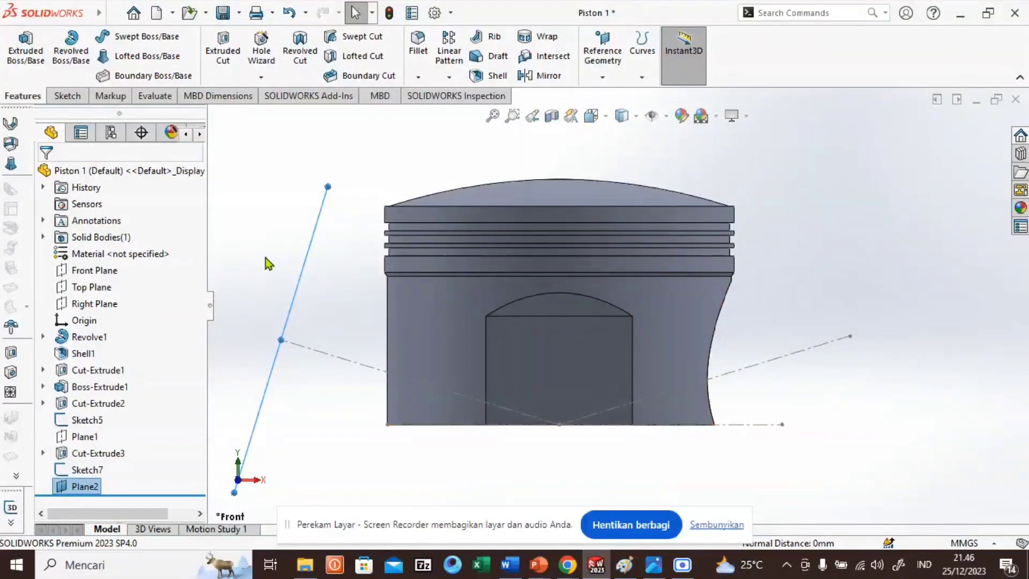
# Step: Start a sketch on the new inclined reference plane and draw a circle of 16 mm radius centred on the origin
pyautogui.click(318, 225)
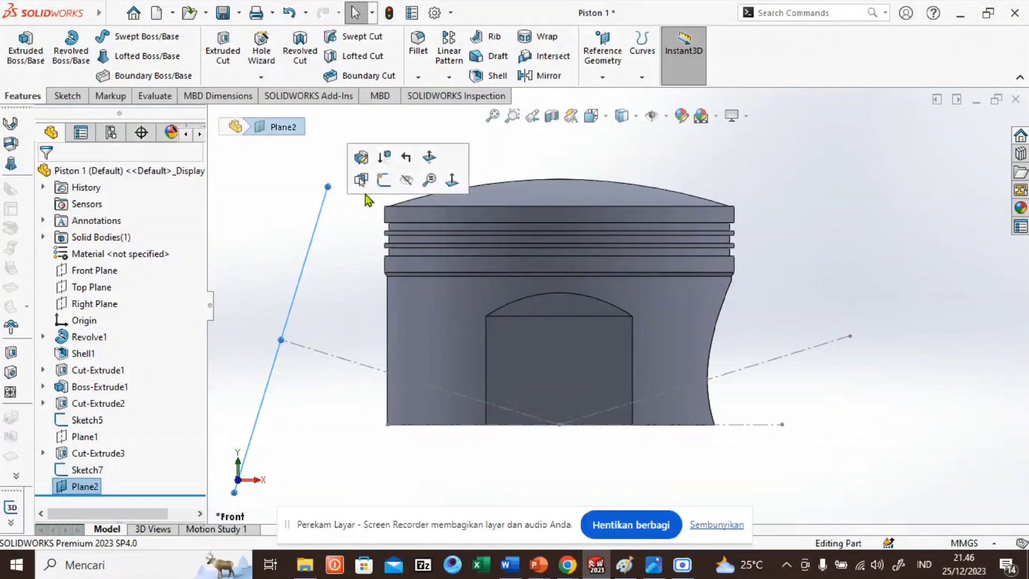
pyautogui.click(383, 181)
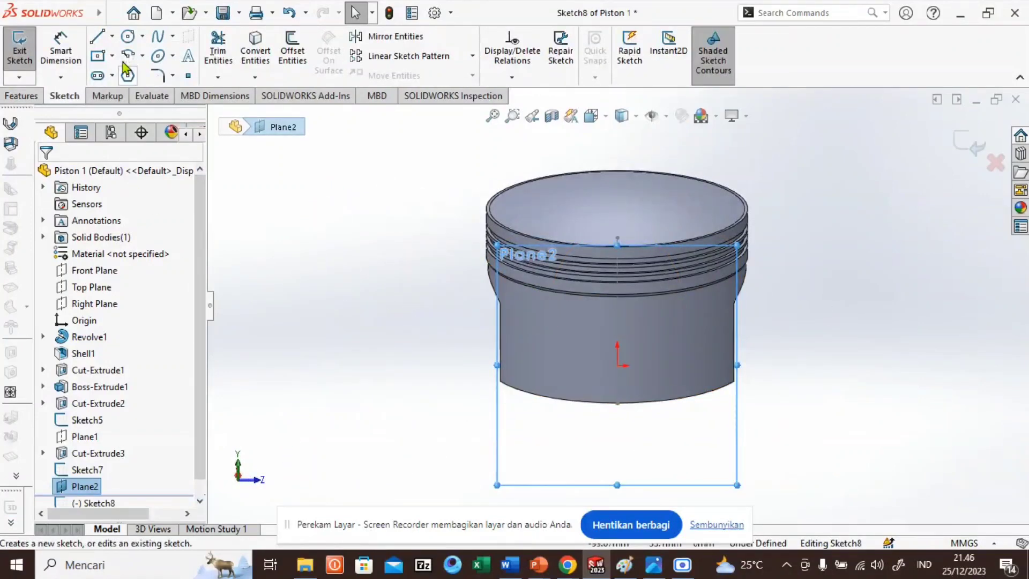
pyautogui.click(128, 36)
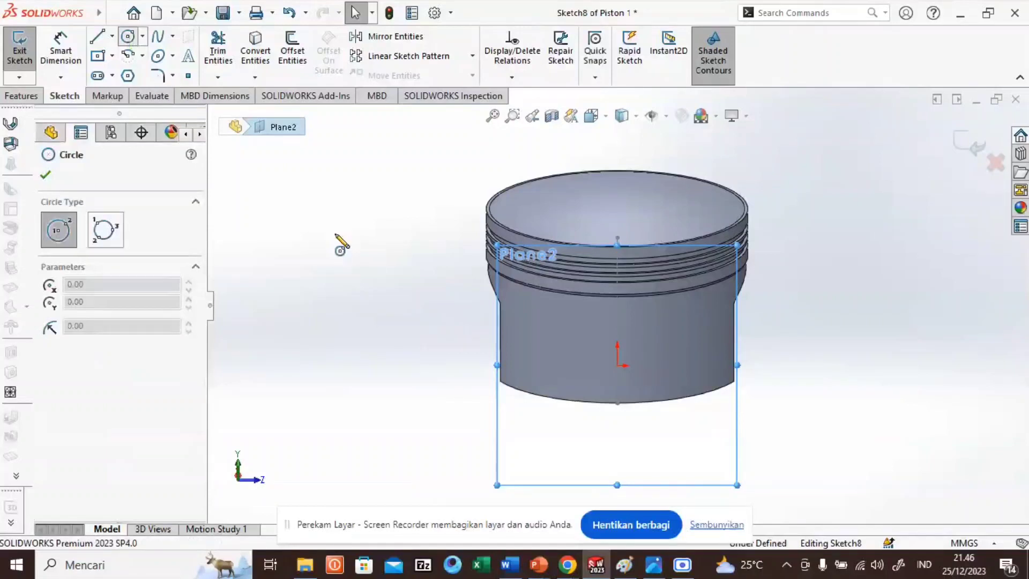
pyautogui.click(617, 365)
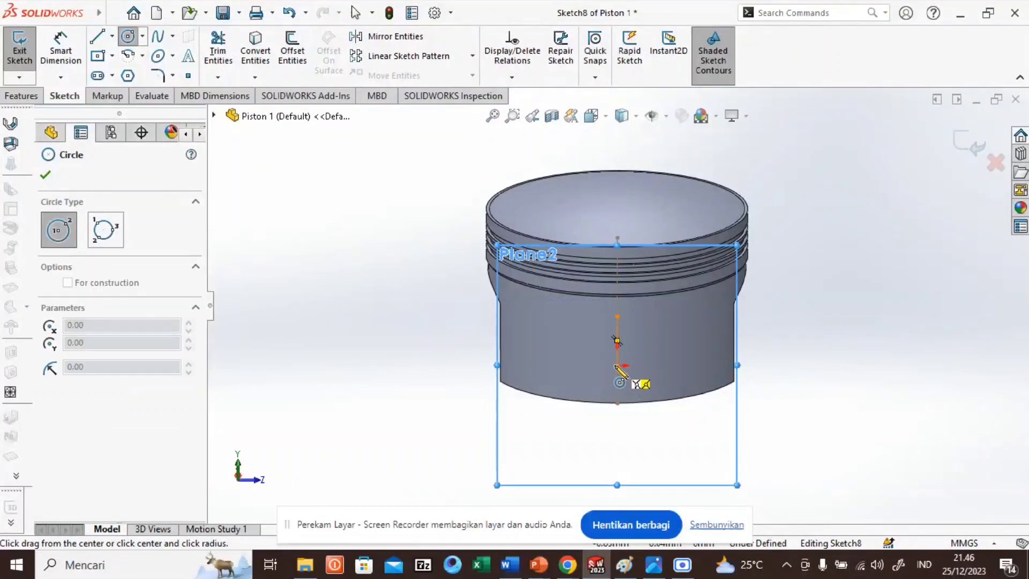
pyautogui.click(679, 356)
pyautogui.click(134, 481)
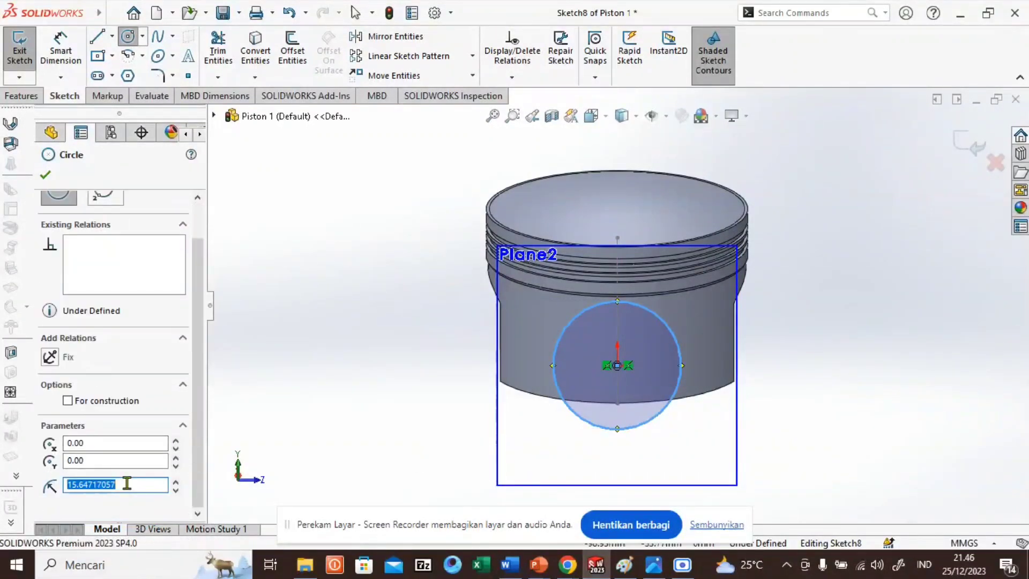
pyautogui.write('16')
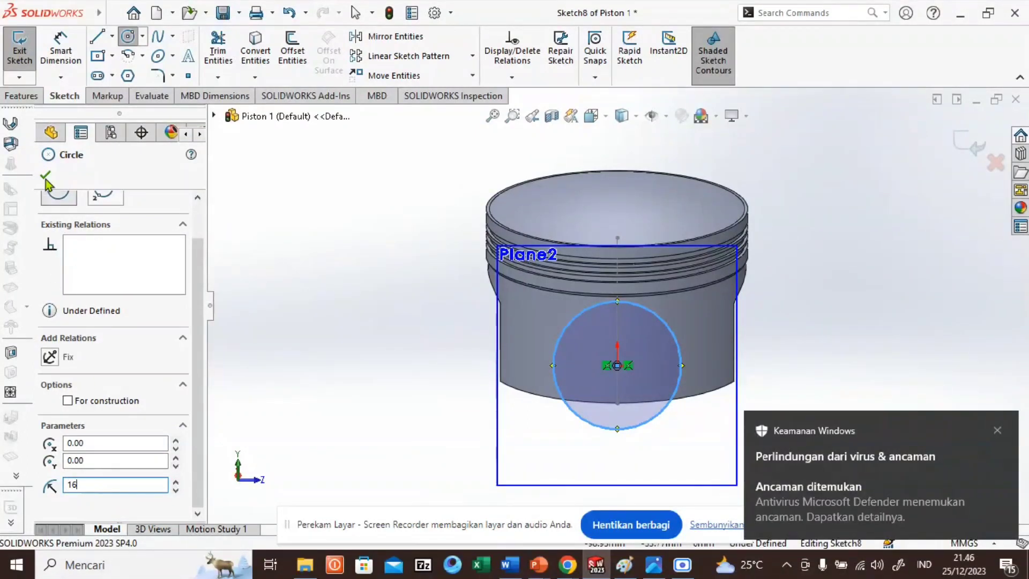
pyautogui.press('Return')
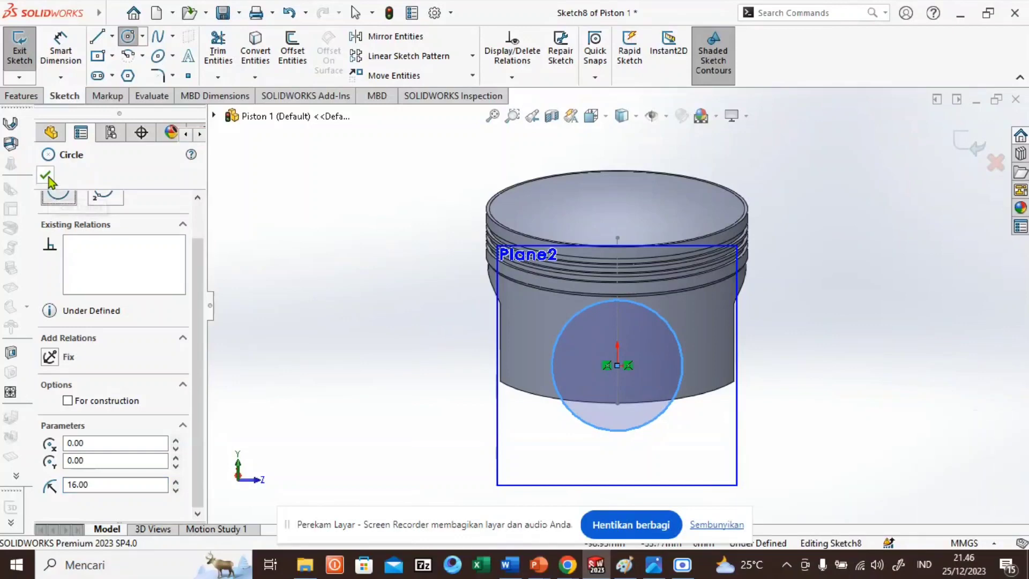
pyautogui.click(45, 177)
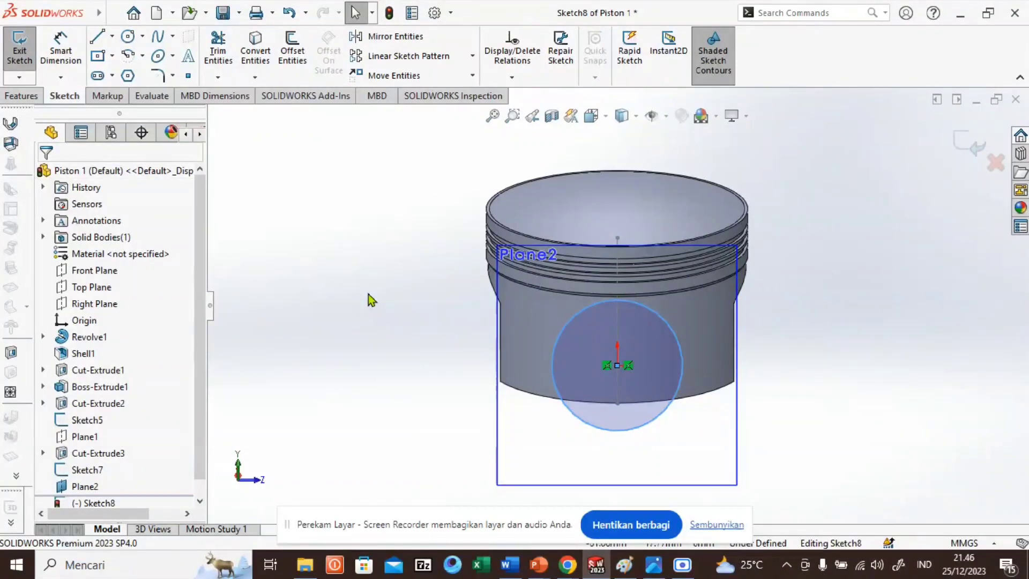
# Step: Cut-extrude the circle blind to a depth of 33 mm through the uncut side of the piston skirt
pyautogui.moveTo(371, 300)
pyautogui.mouseDown(button='middle')
pyautogui.moveTo(420, 298)
pyautogui.moveTo(435, 311)
pyautogui.mouseUp(button='middle')
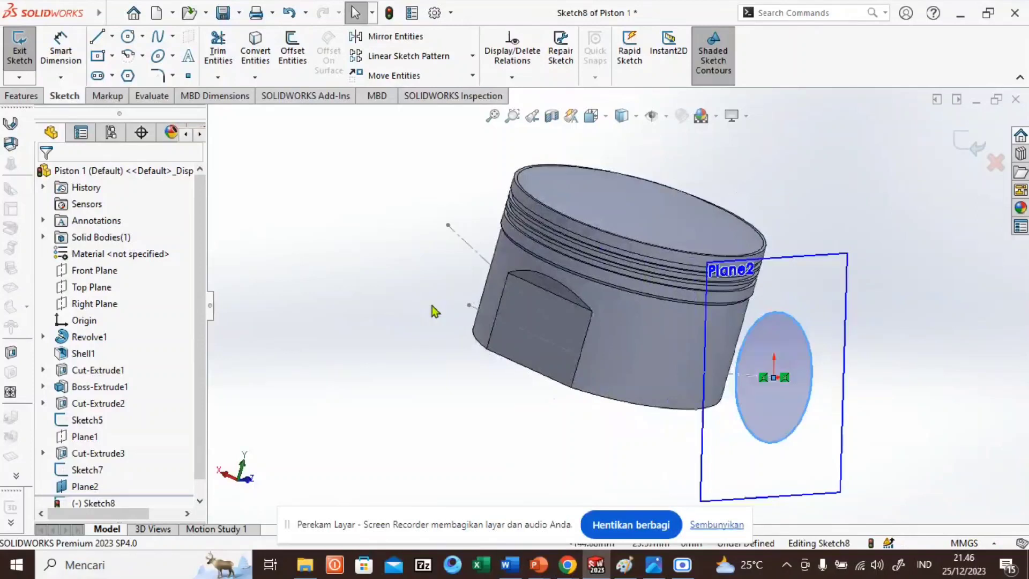
pyautogui.click(25, 96)
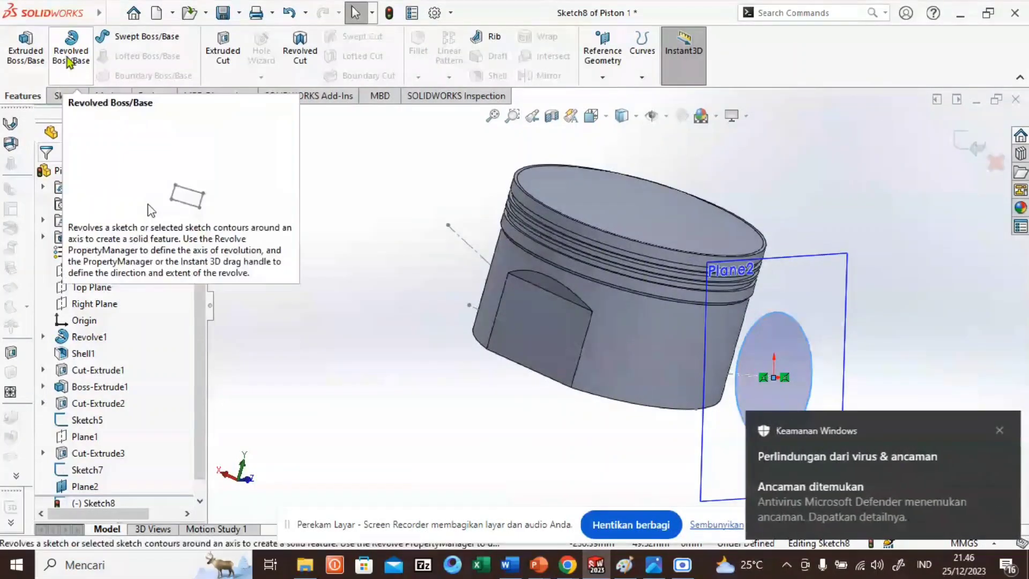
pyautogui.click(222, 48)
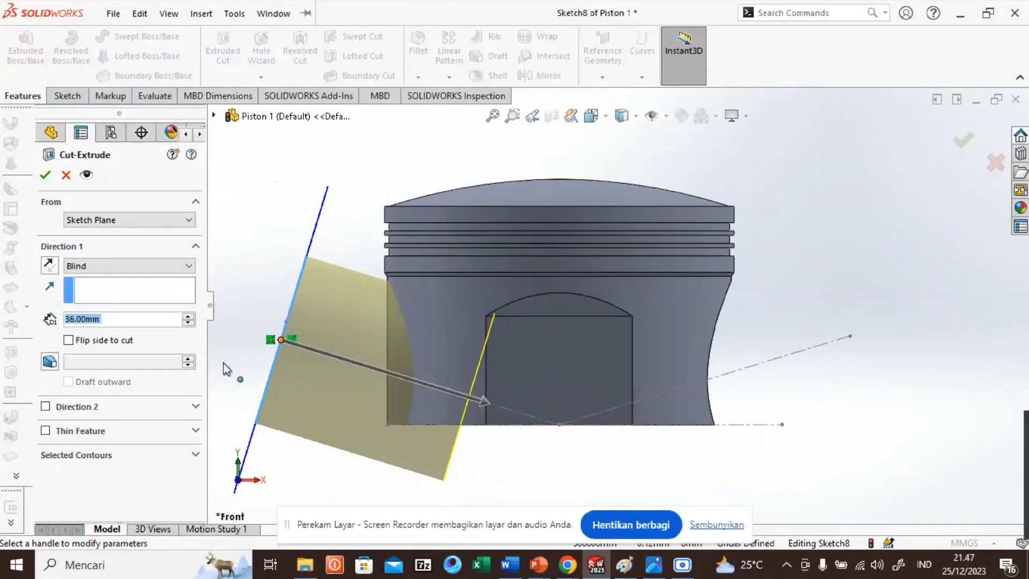
pyautogui.moveTo(541, 475); pyautogui.dragTo(530, 311, button='middle')
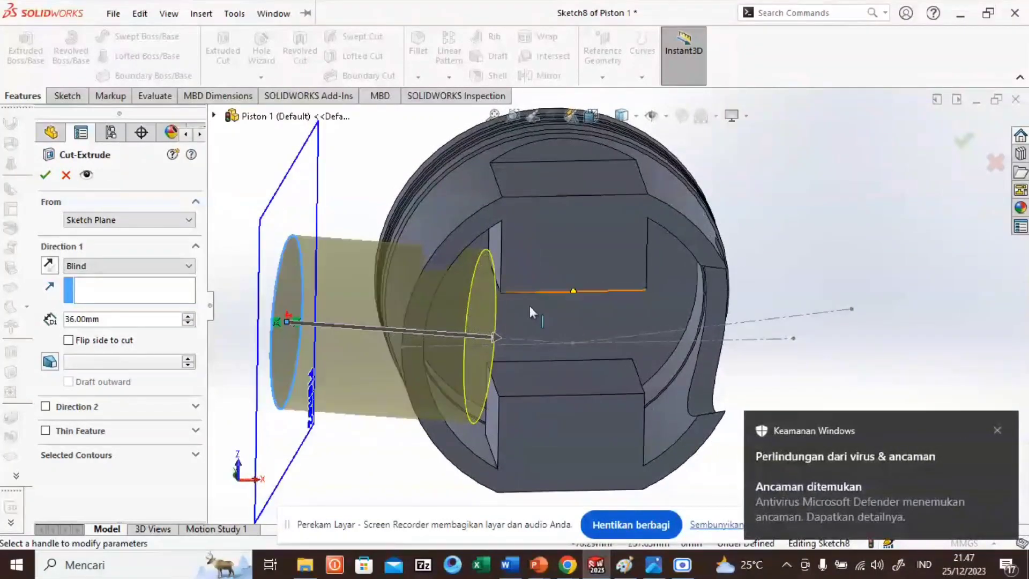
pyautogui.click(494, 337)
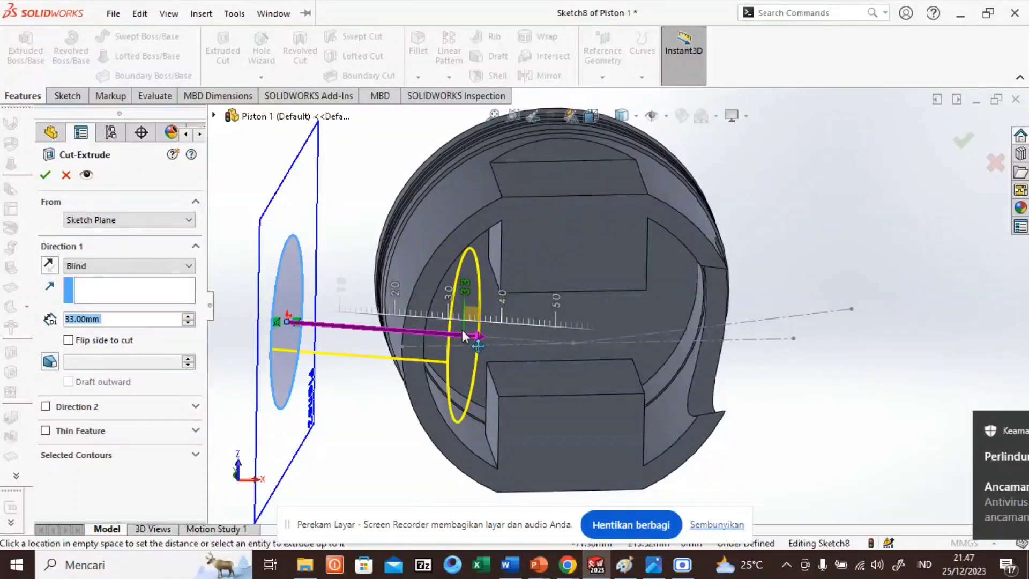
pyautogui.click(462, 330)
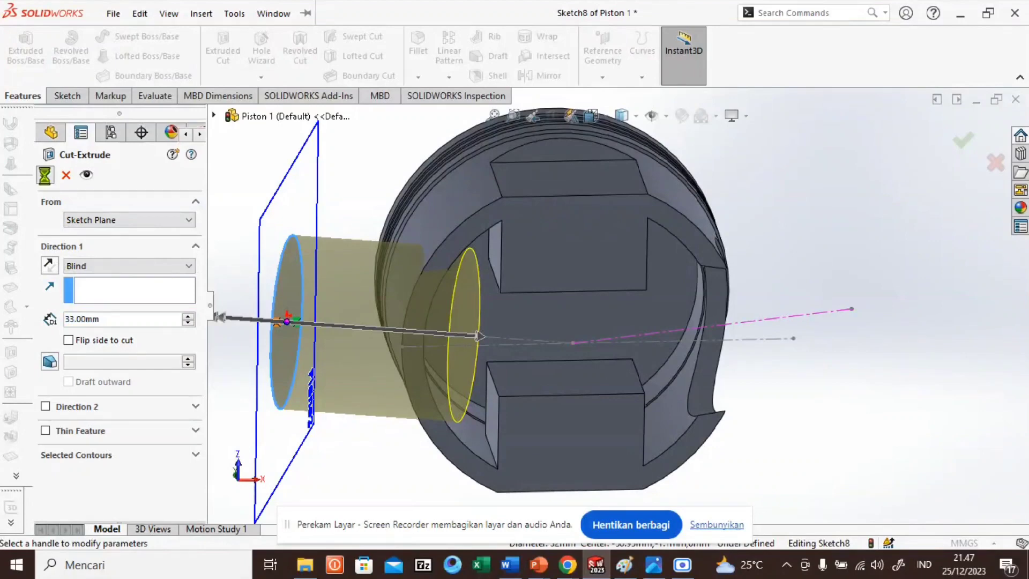
pyautogui.click(46, 177)
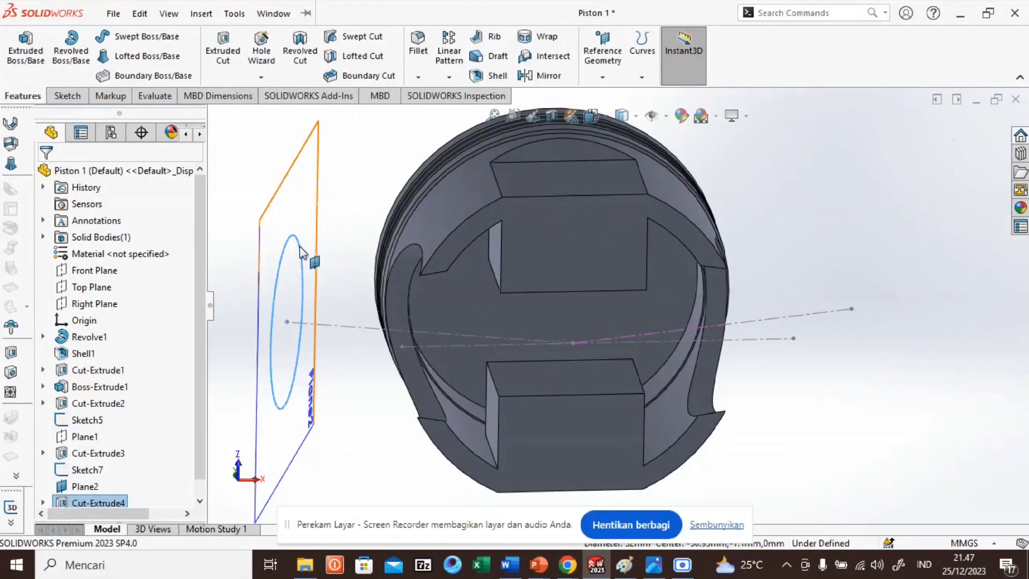
# Step: Hide the inclined reference plane and both construction sketches with the inclined centerlines
pyautogui.rightClick(314, 232)
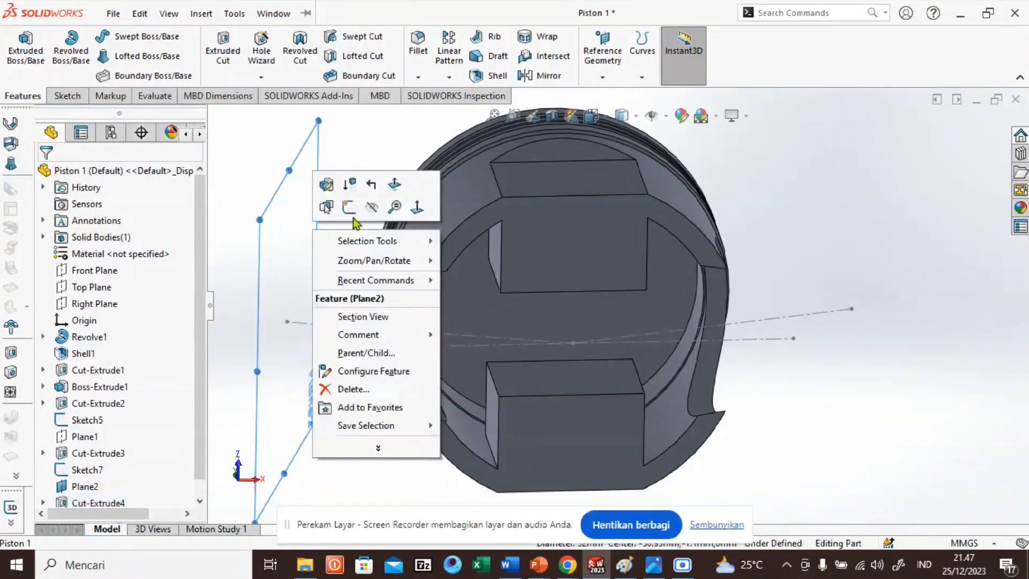
pyautogui.click(370, 207)
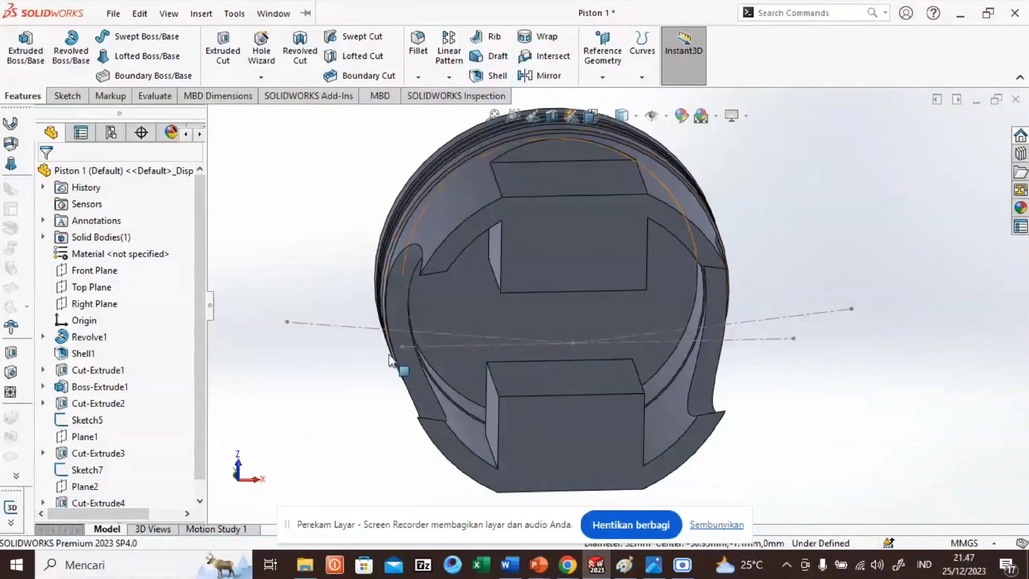
pyautogui.rightClick(383, 335)
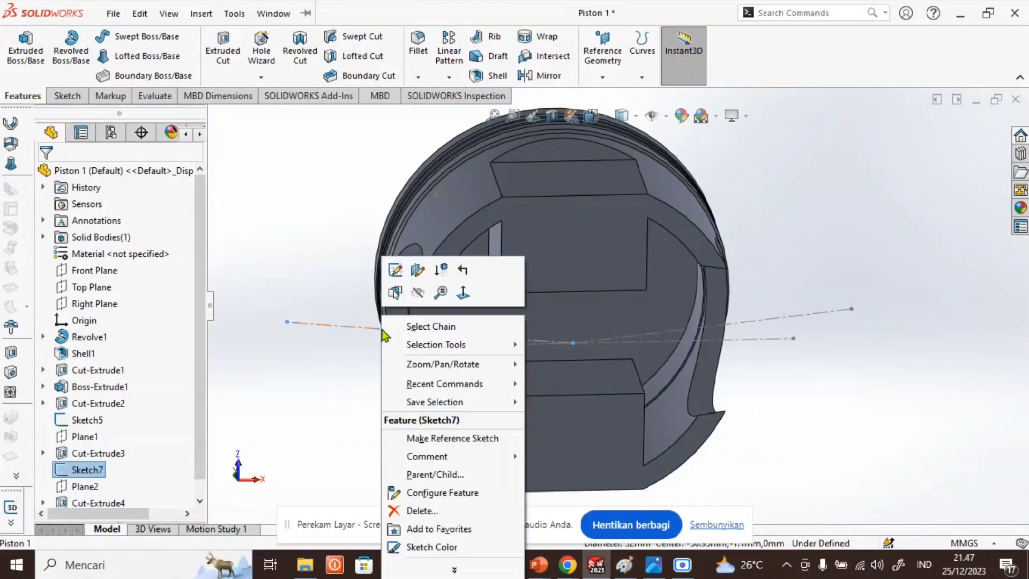
pyautogui.click(417, 293)
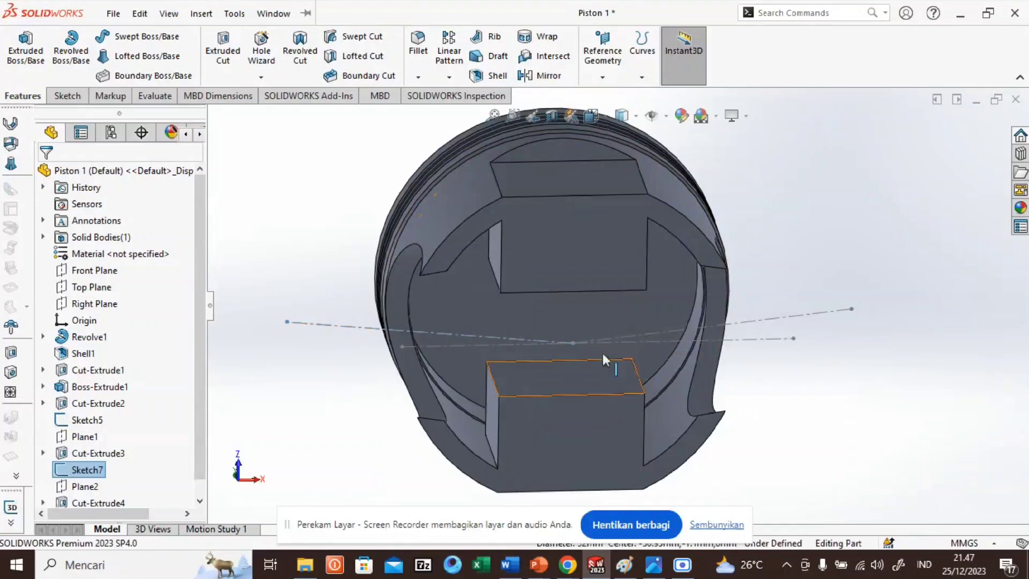
pyautogui.rightClick(770, 339)
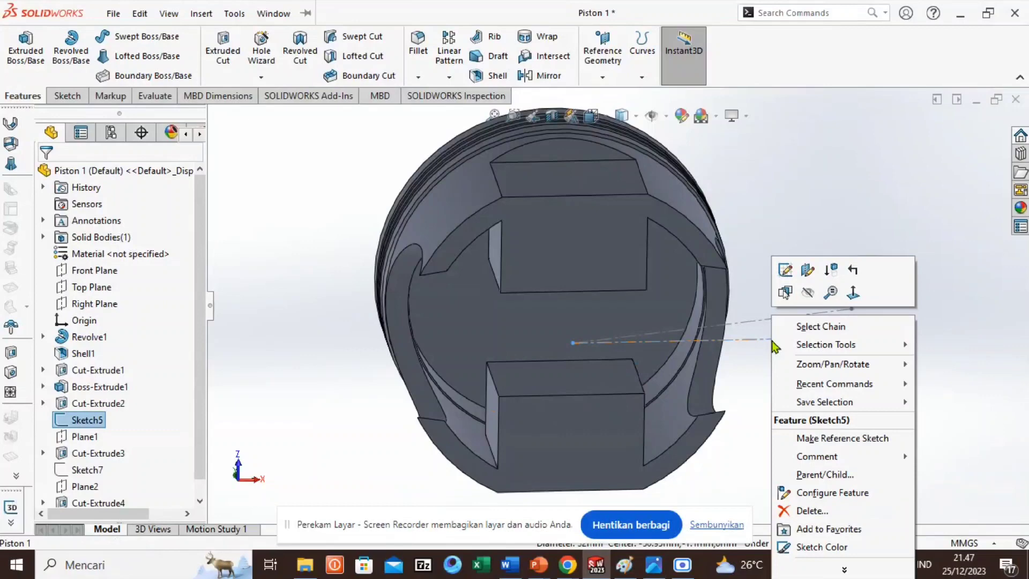
pyautogui.click(809, 293)
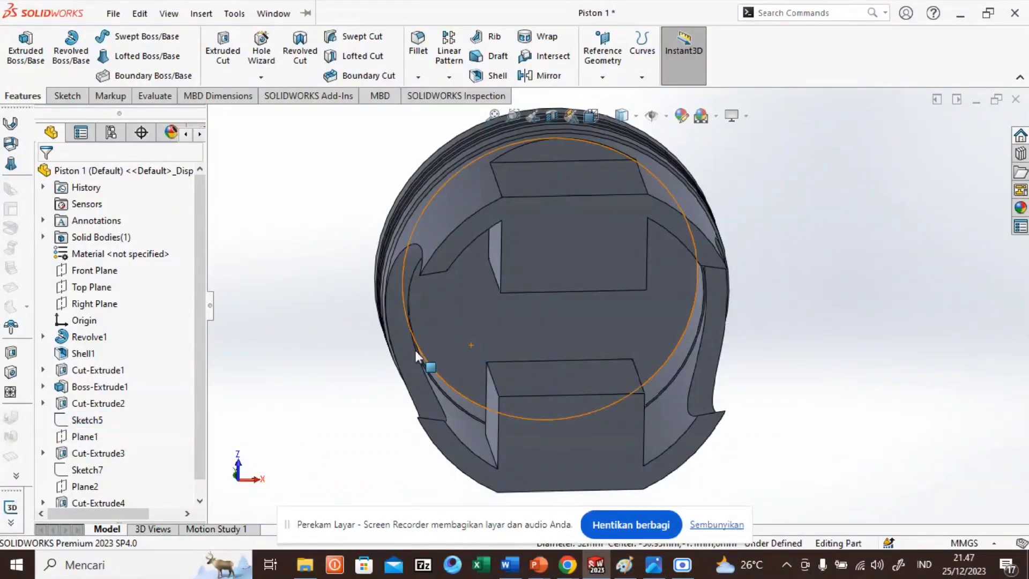
pyautogui.press('space')
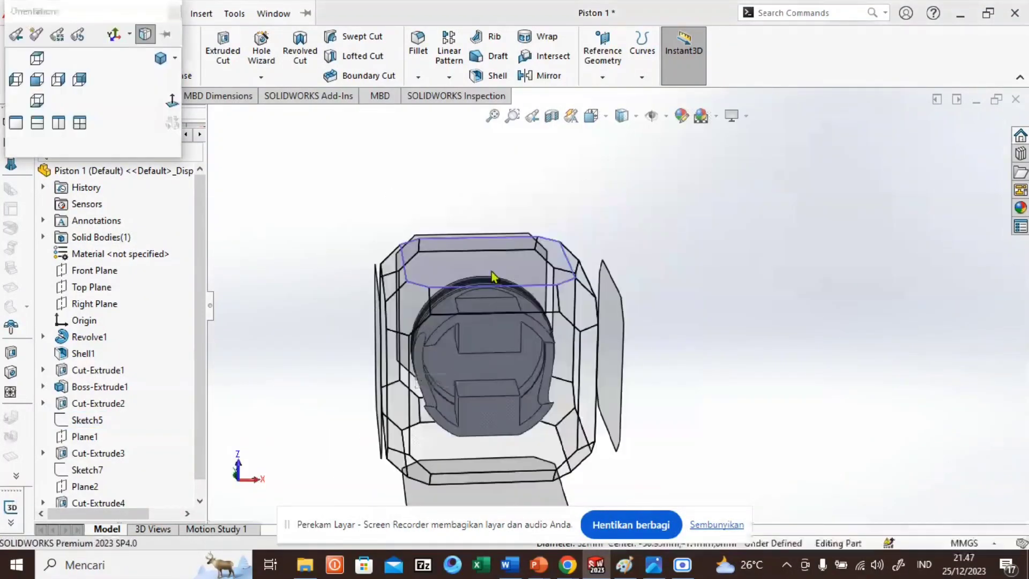
pyautogui.click(492, 276)
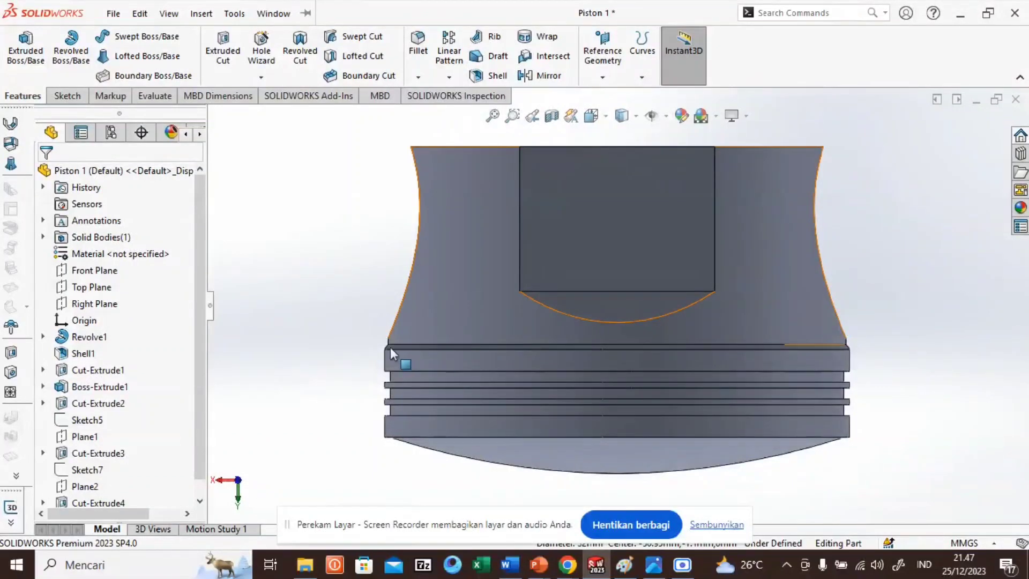
pyautogui.scroll(1, 465, 326)
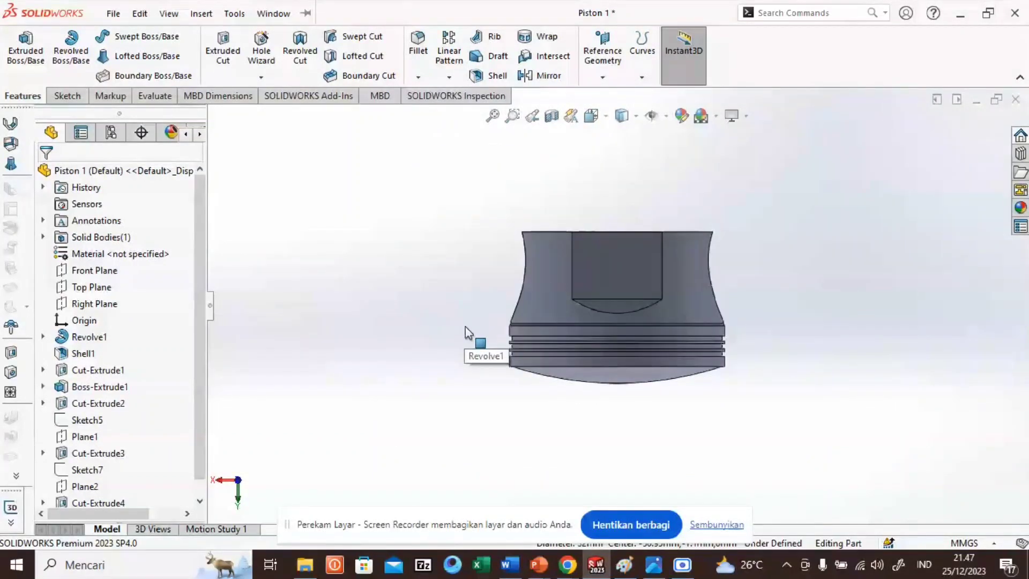
pyautogui.scroll(-1, 465, 327)
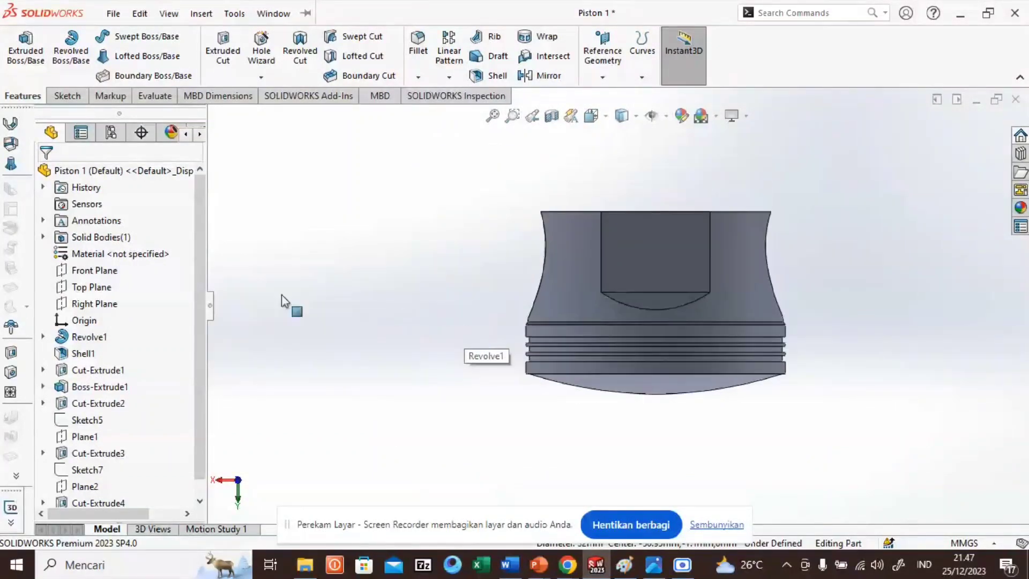
pyautogui.click(95, 308)
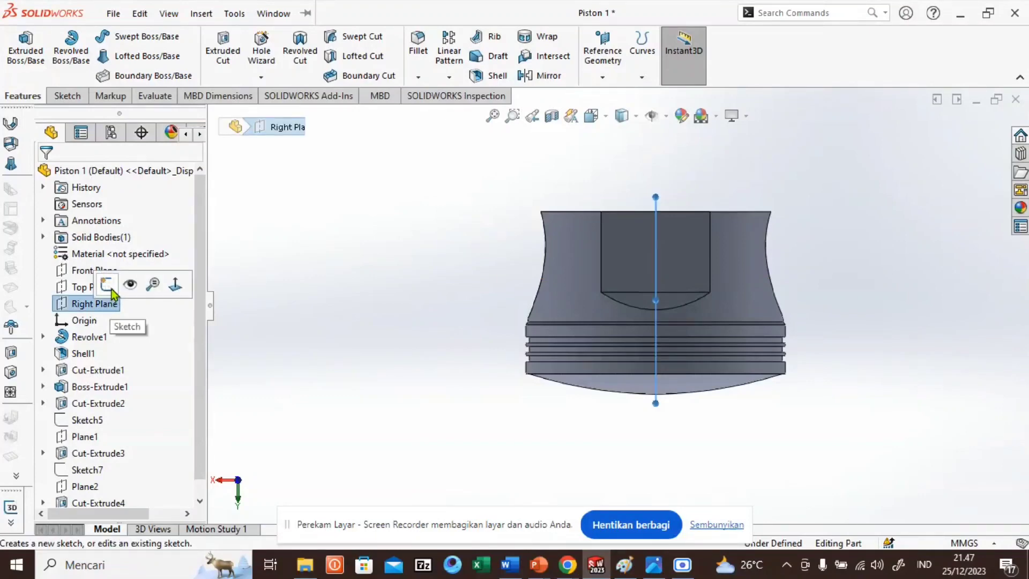
pyautogui.click(111, 288)
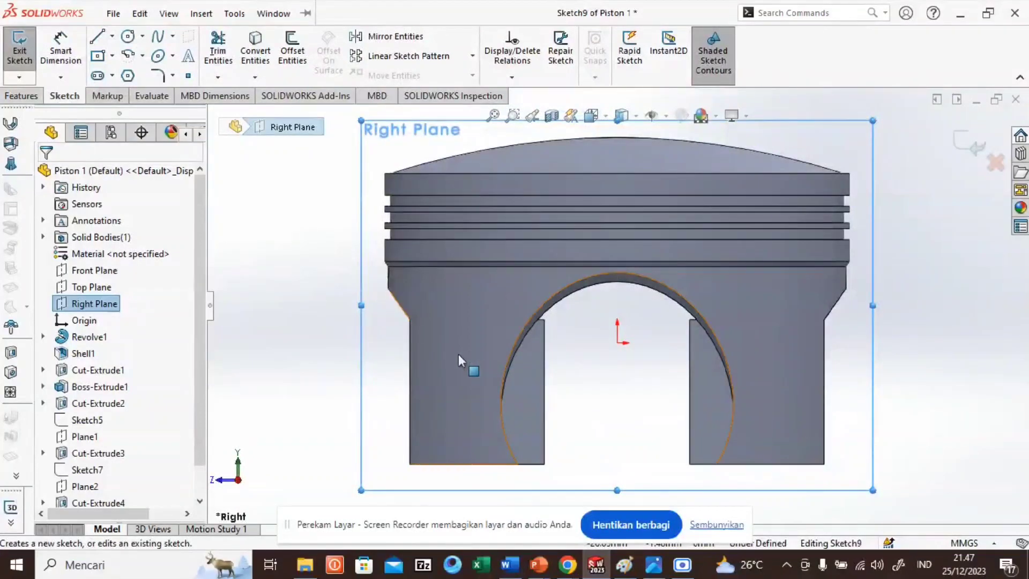
pyautogui.scroll(2, 491, 348)
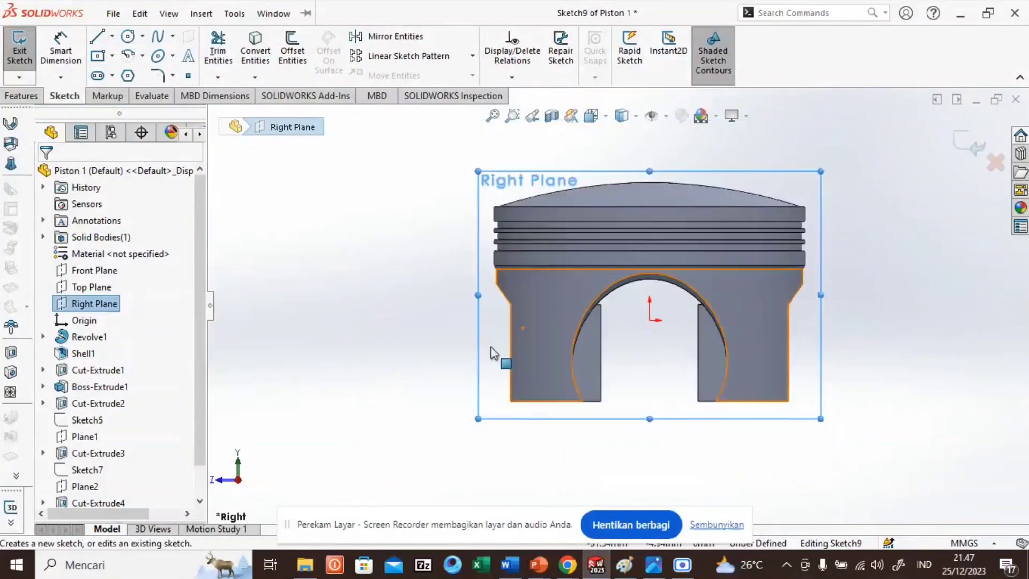
pyautogui.moveTo(365, 304); pyautogui.dragTo(448, 308, button='middle')
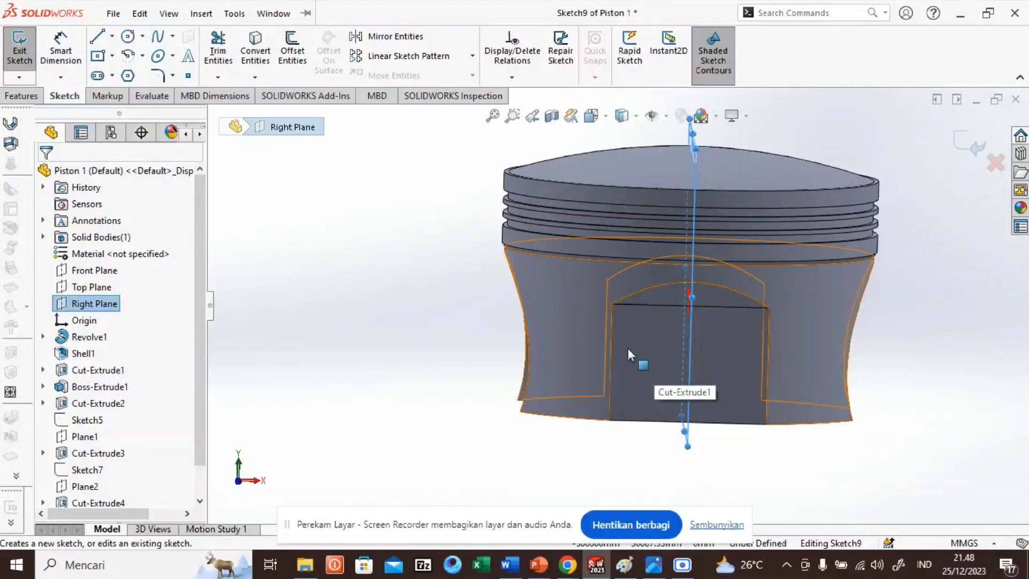
pyautogui.rightClick(284, 295)
pyautogui.click(451, 267)
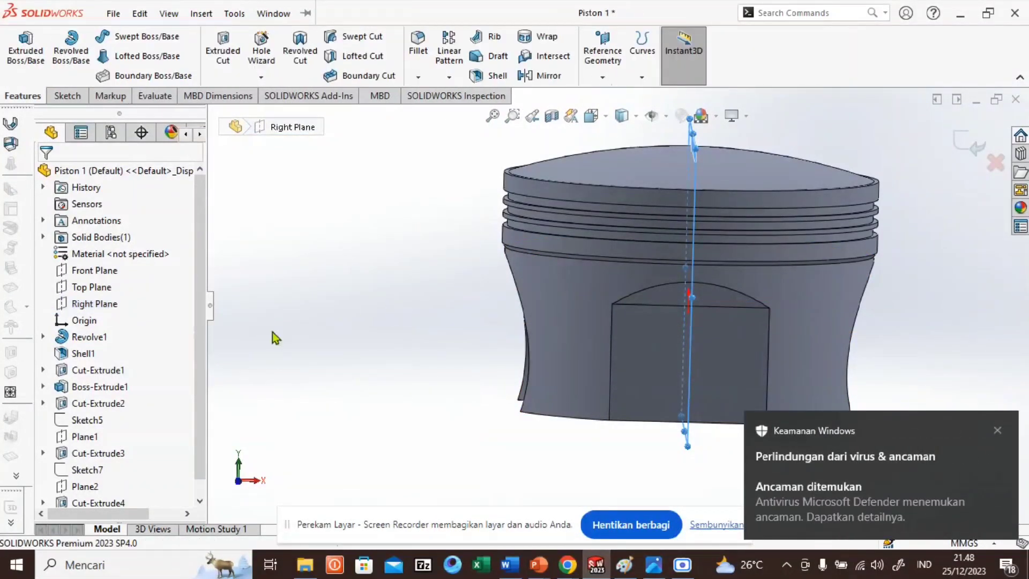
pyautogui.click(996, 431)
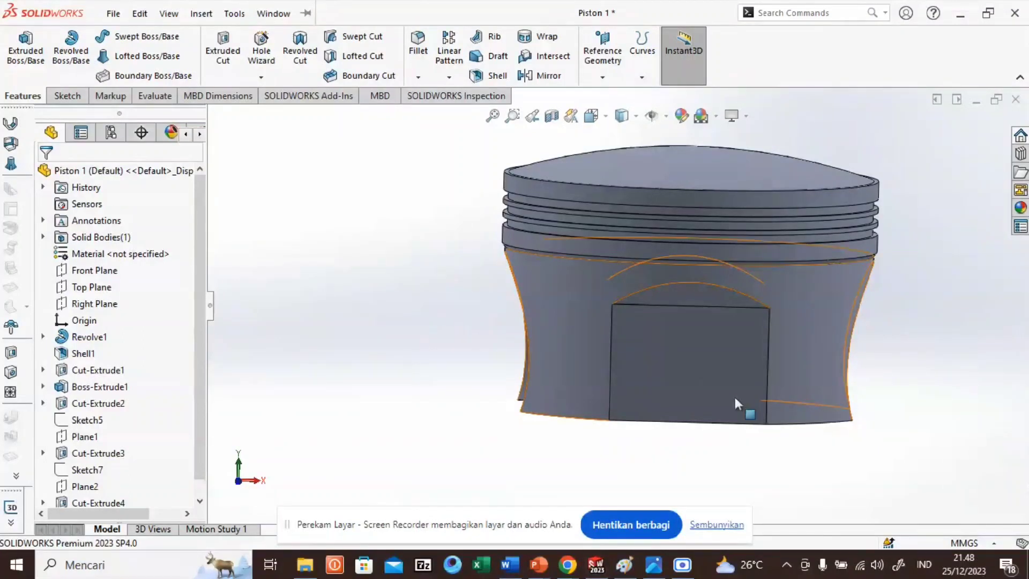
# Step: Start a sketch on the skirt's rectangular flat face and draw a diagonal centerline from its upper-left corner to its lower-right corner
pyautogui.click(693, 379)
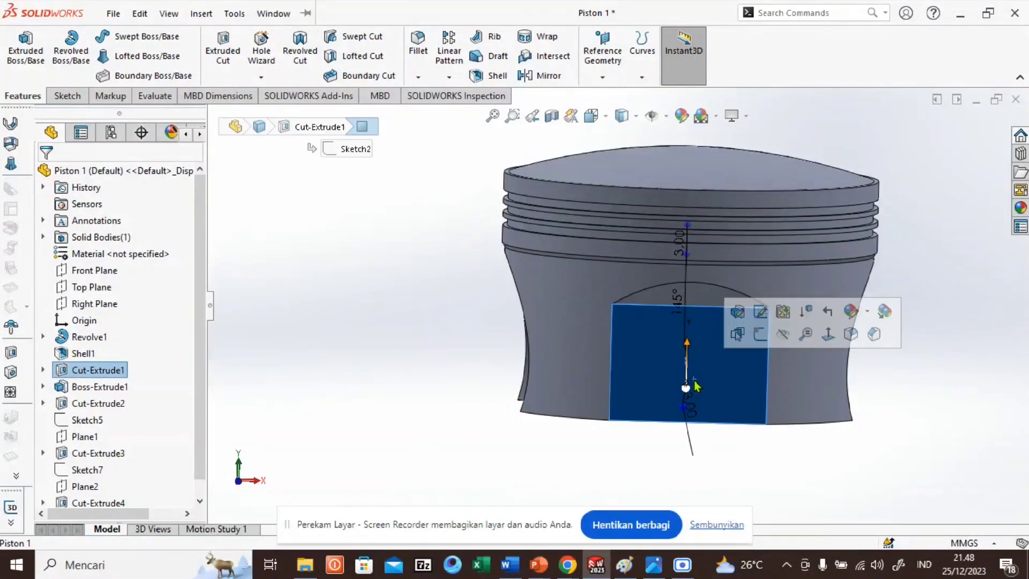
pyautogui.click(759, 334)
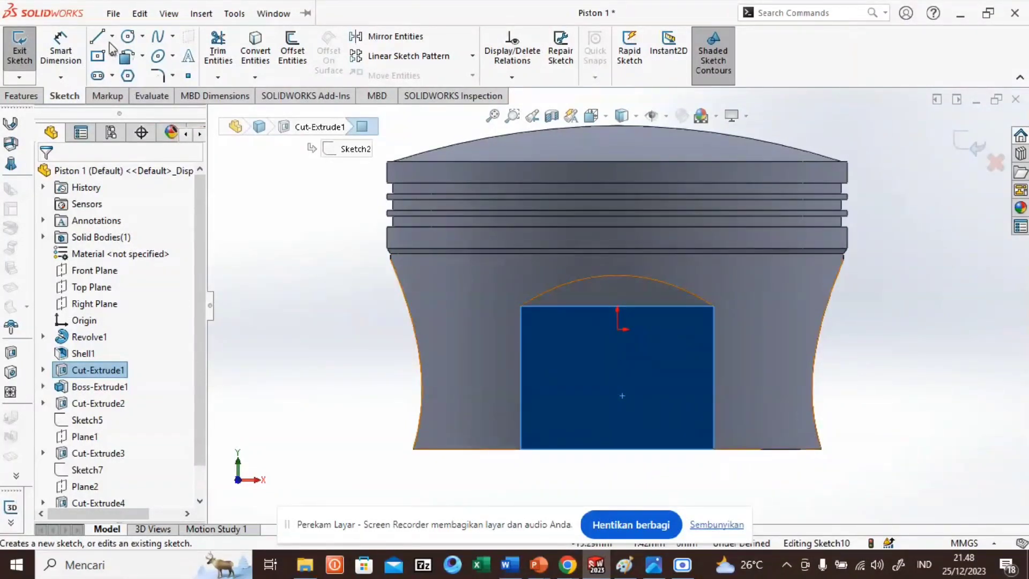
pyautogui.click(112, 37)
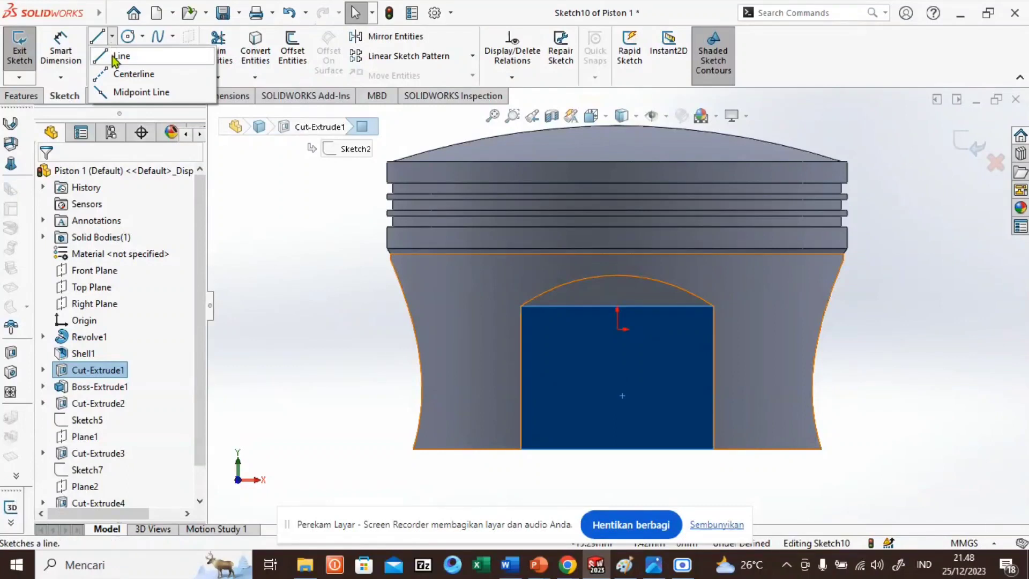
pyautogui.click(120, 75)
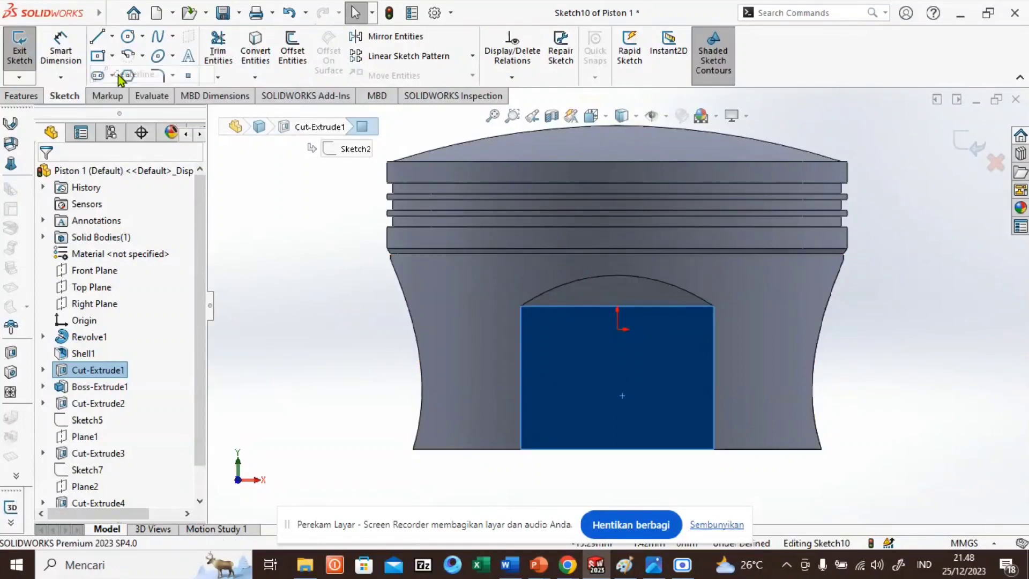
pyautogui.click(521, 306)
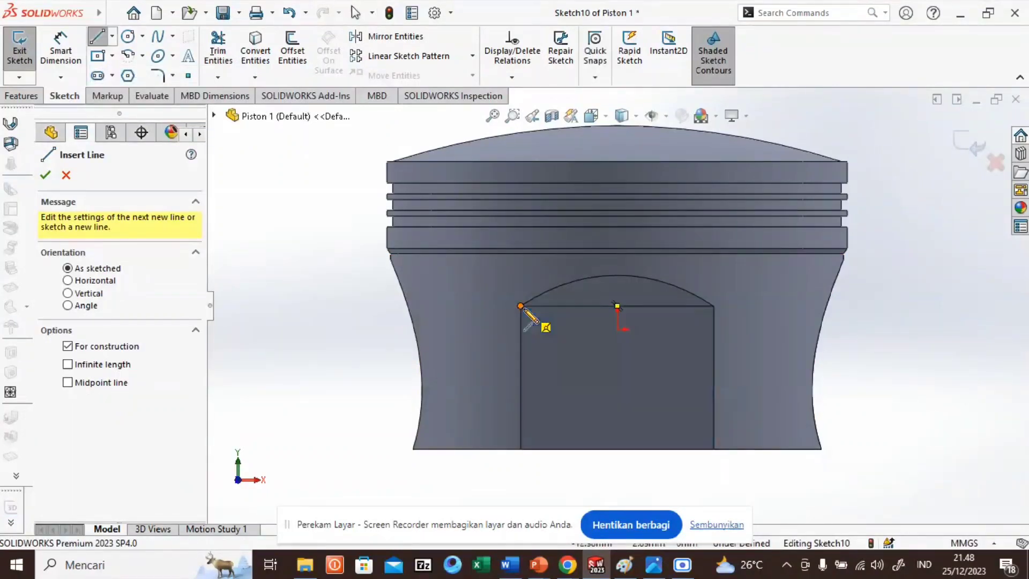
pyautogui.click(713, 448)
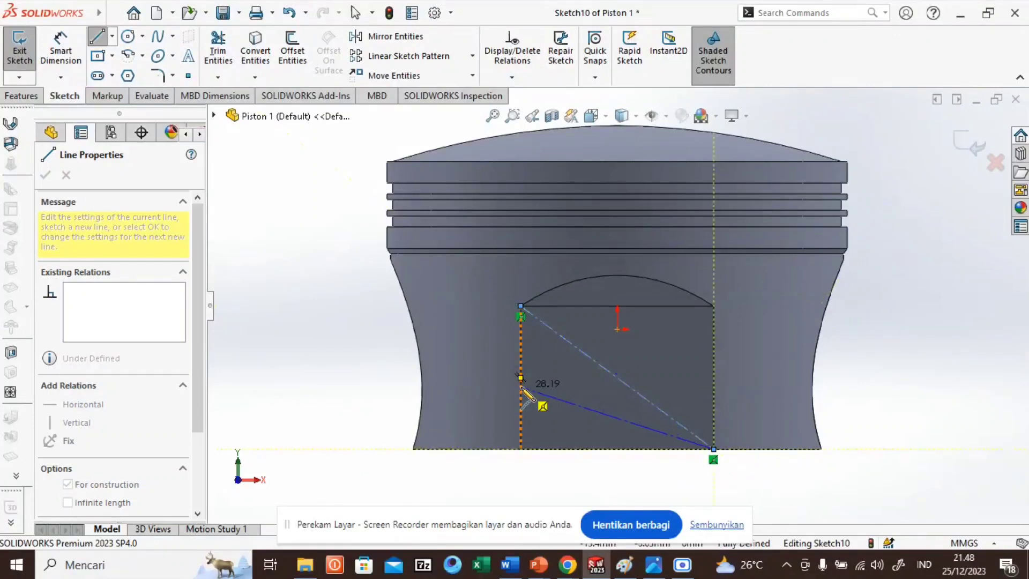
pyautogui.press('Escape')
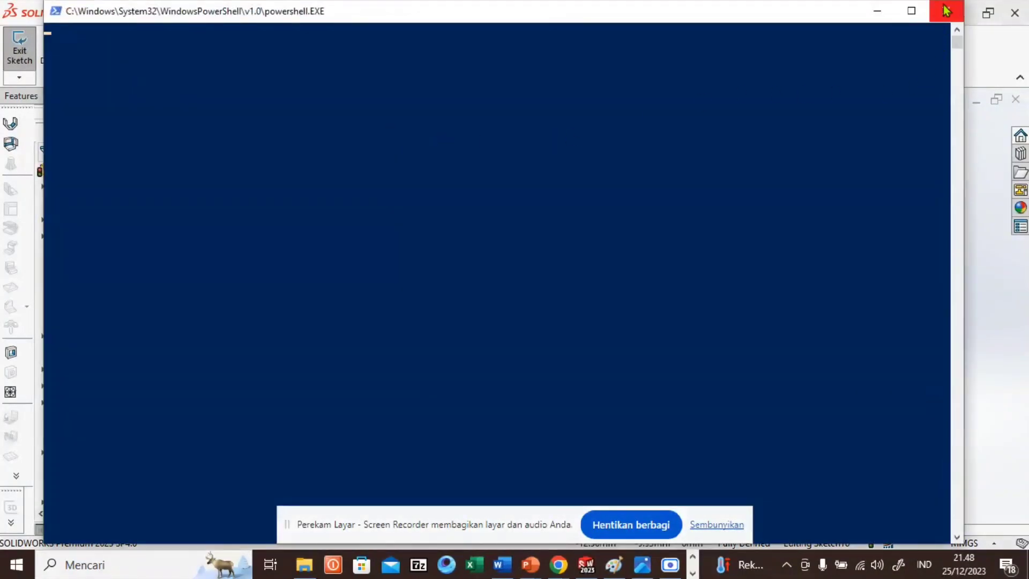
pyautogui.click(877, 11)
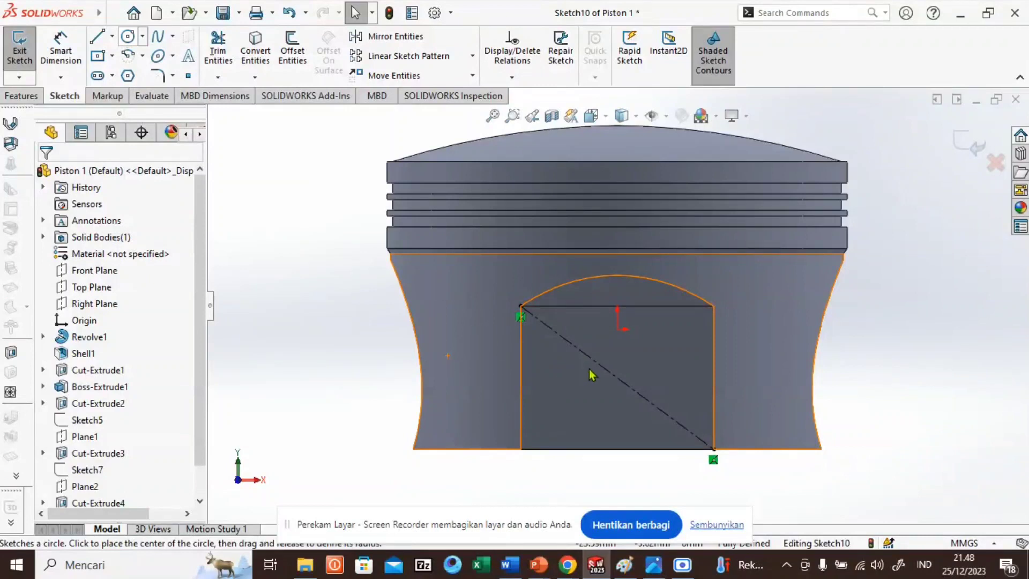
# Step: Draw a circle of 6 mm radius centred on the midpoint of the diagonal centerline
pyautogui.click(127, 39)
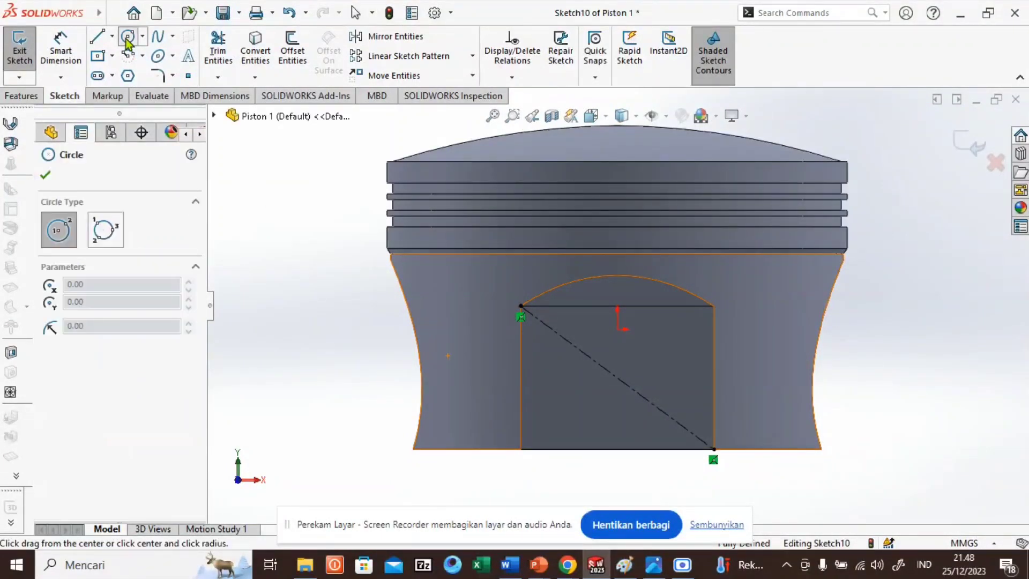
pyautogui.click(617, 377)
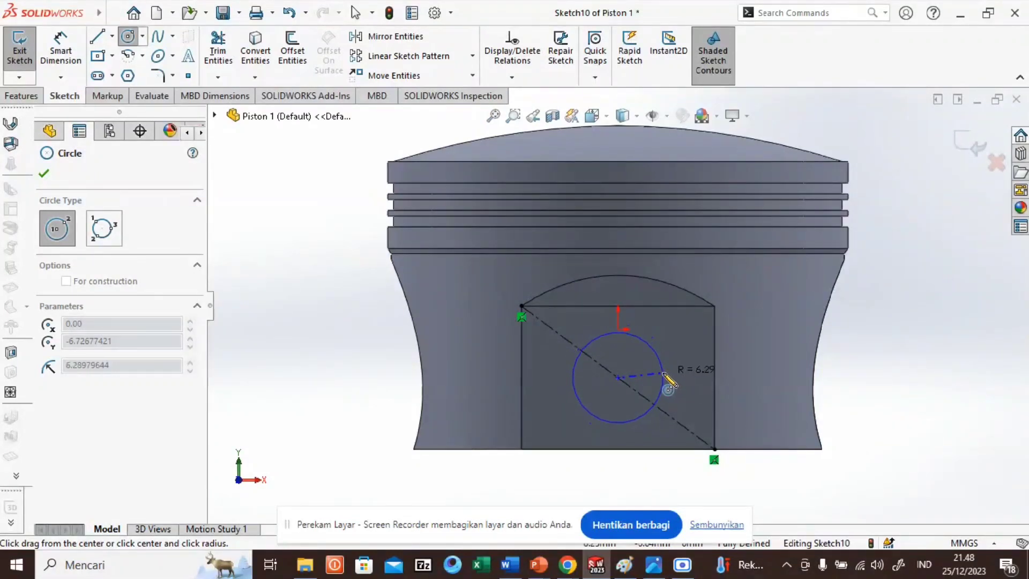
pyautogui.click(663, 374)
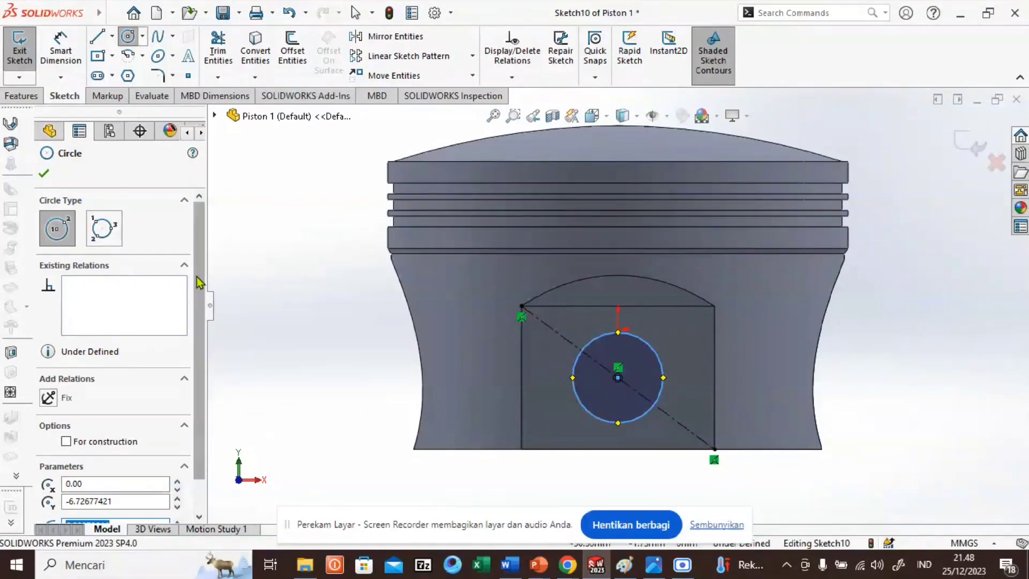
pyautogui.moveTo(199, 282); pyautogui.dragTo(199, 316)
pyautogui.doubleClick(88, 491)
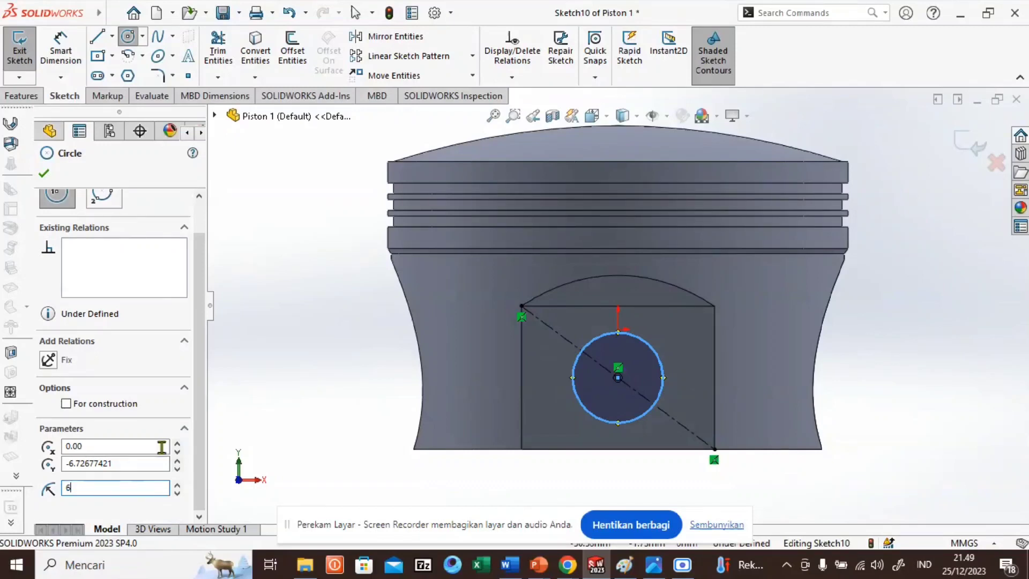
pyautogui.click(43, 176)
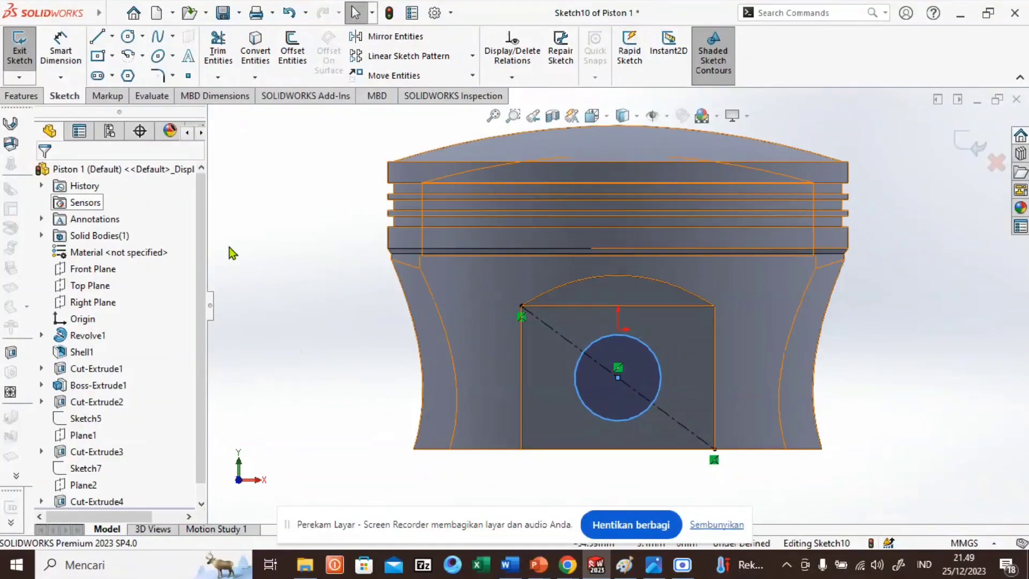
# Step: Cut-extrude the circle with the Through All end condition to form the pin hole through both sides of the skirt
pyautogui.click(27, 100)
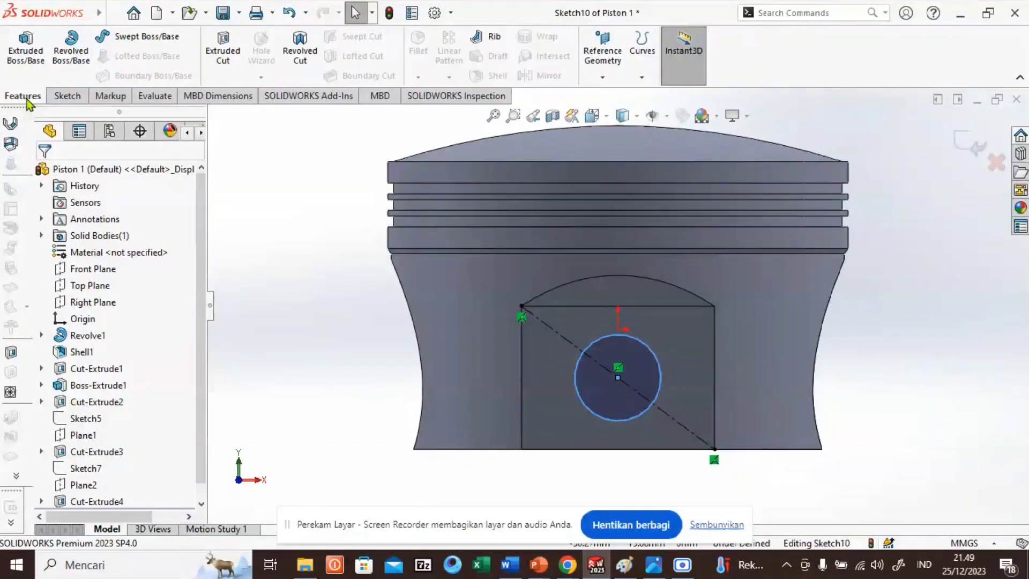
pyautogui.click(223, 53)
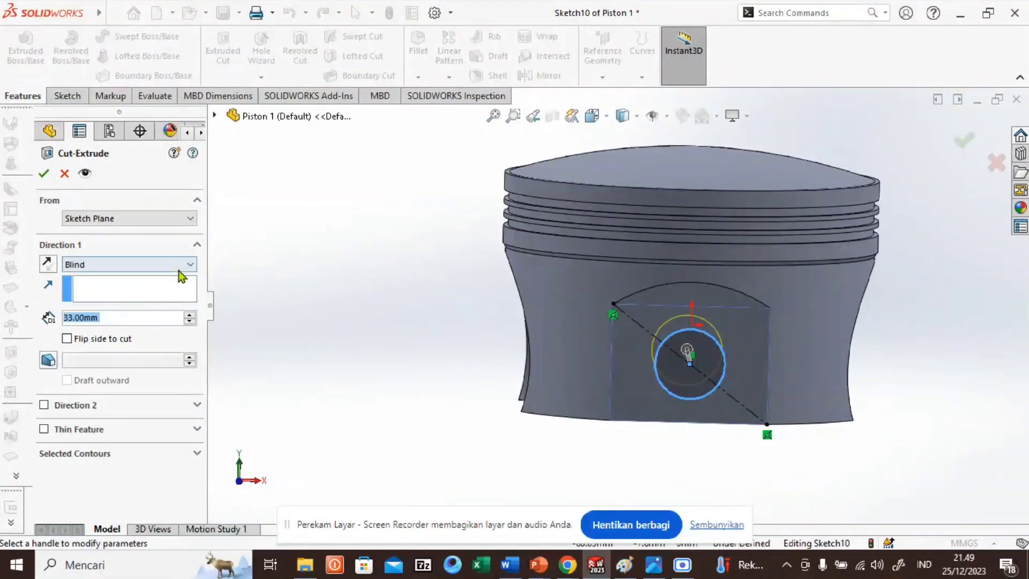
pyautogui.click(188, 265)
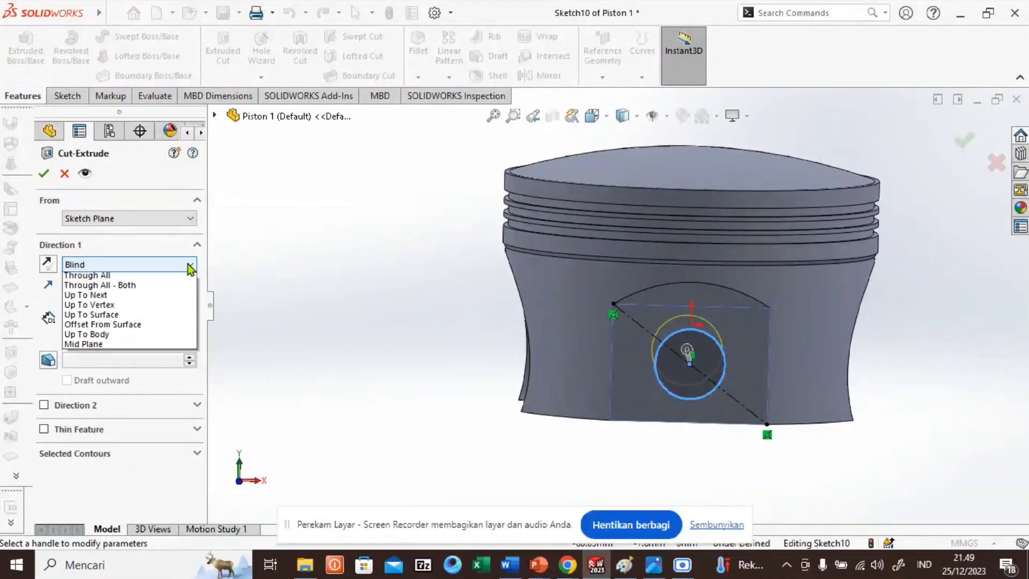
pyautogui.click(140, 289)
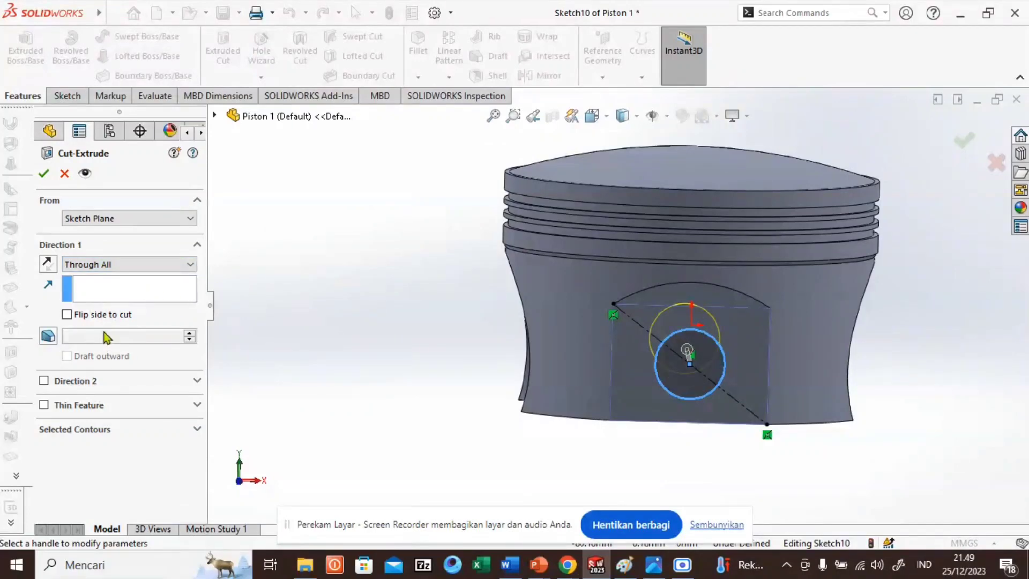
pyautogui.click(118, 297)
pyautogui.moveTo(321, 244); pyautogui.dragTo(450, 313, button='middle')
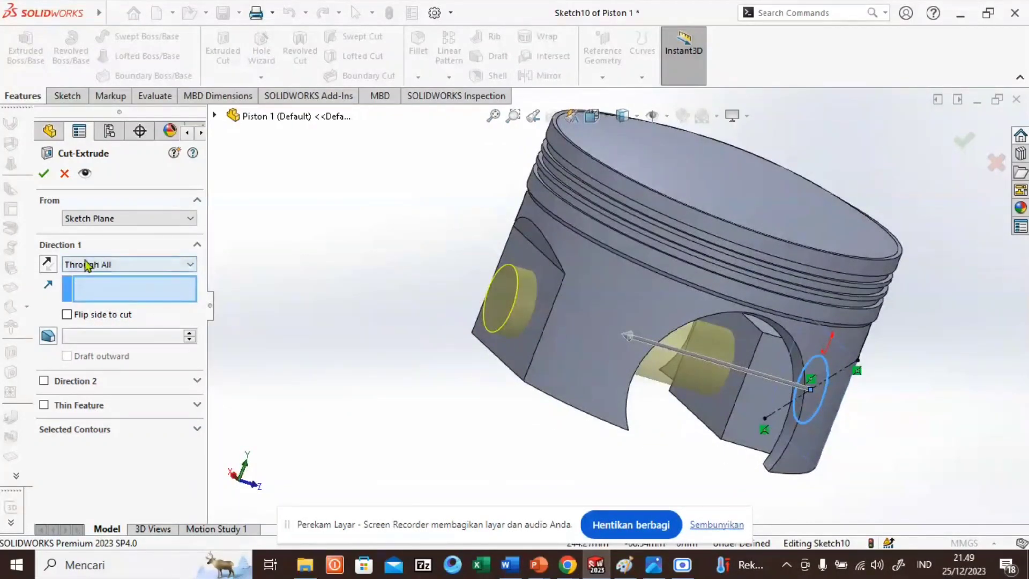
pyautogui.click(45, 174)
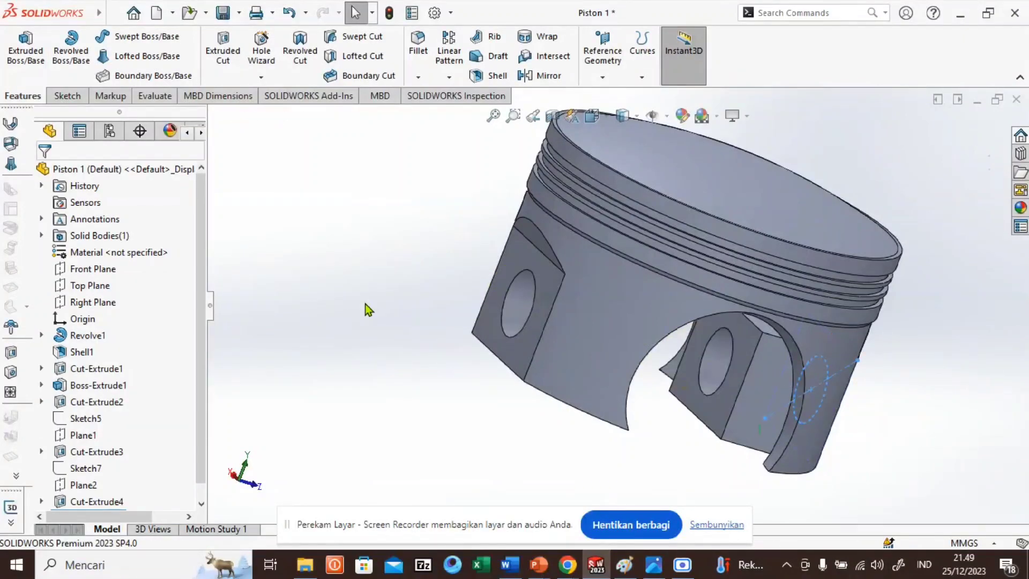
# Step: Start a sketch on the opposite flat face of the skirt and draw a circle of 7 mm radius concentric with the pin hole
pyautogui.moveTo(377, 305); pyautogui.dragTo(575, 323, button='middle')
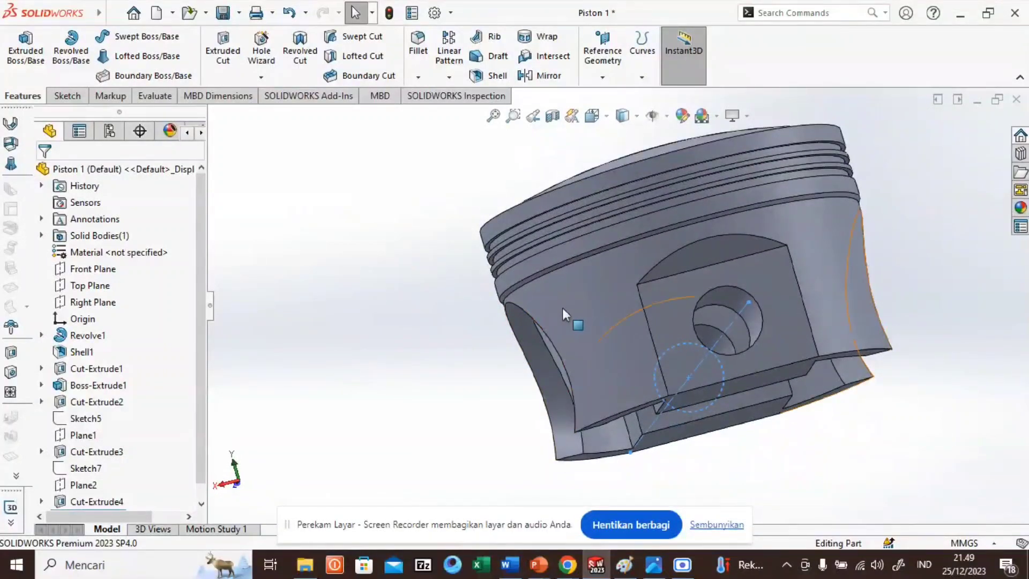
pyautogui.click(672, 322)
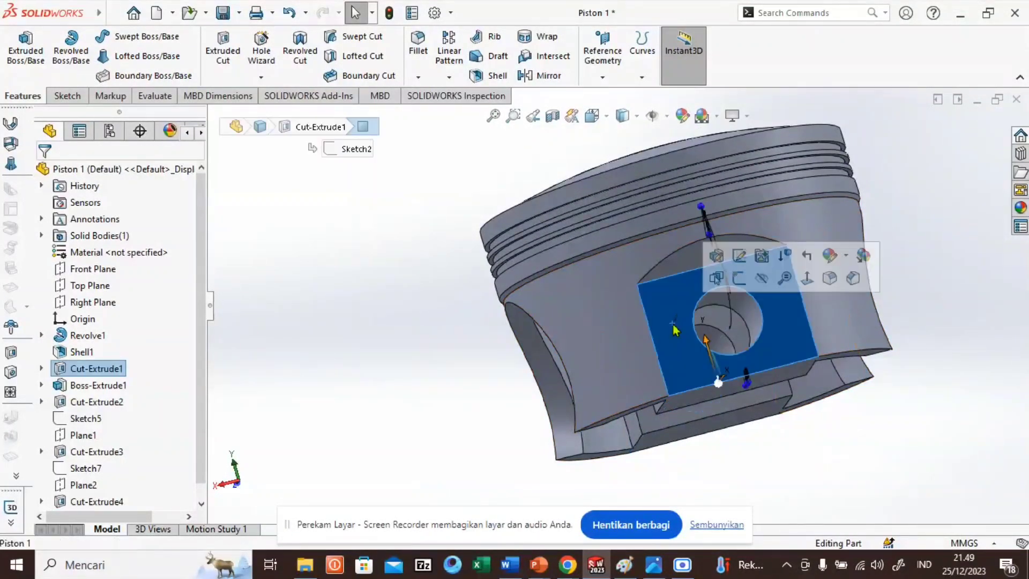
pyautogui.click(739, 282)
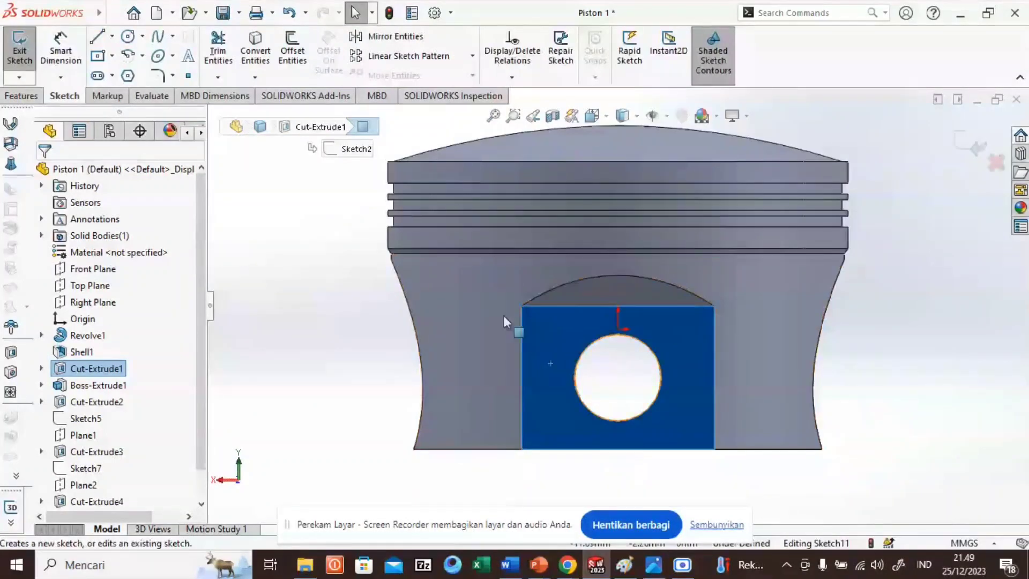
pyautogui.click(129, 38)
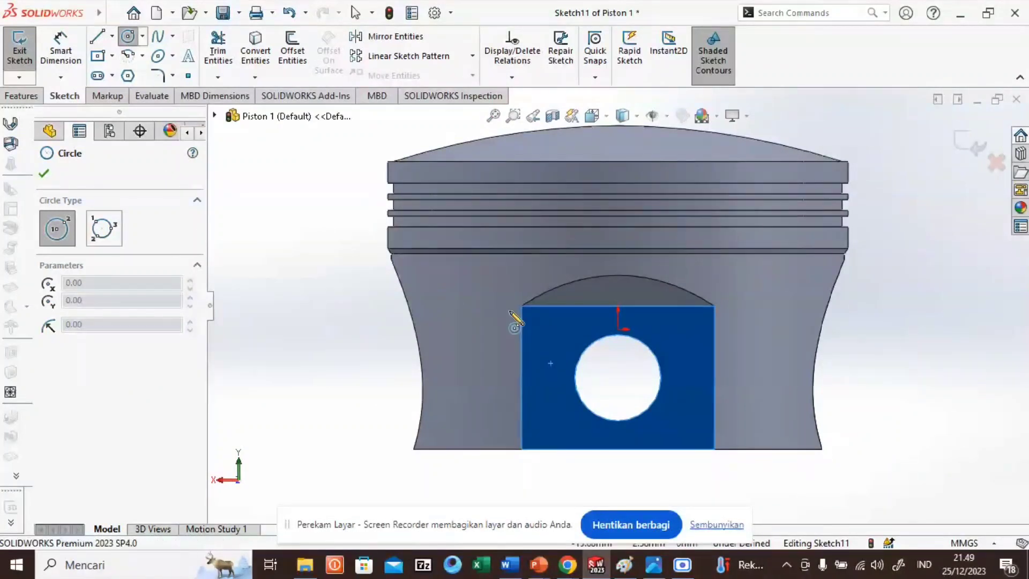
pyautogui.click(617, 377)
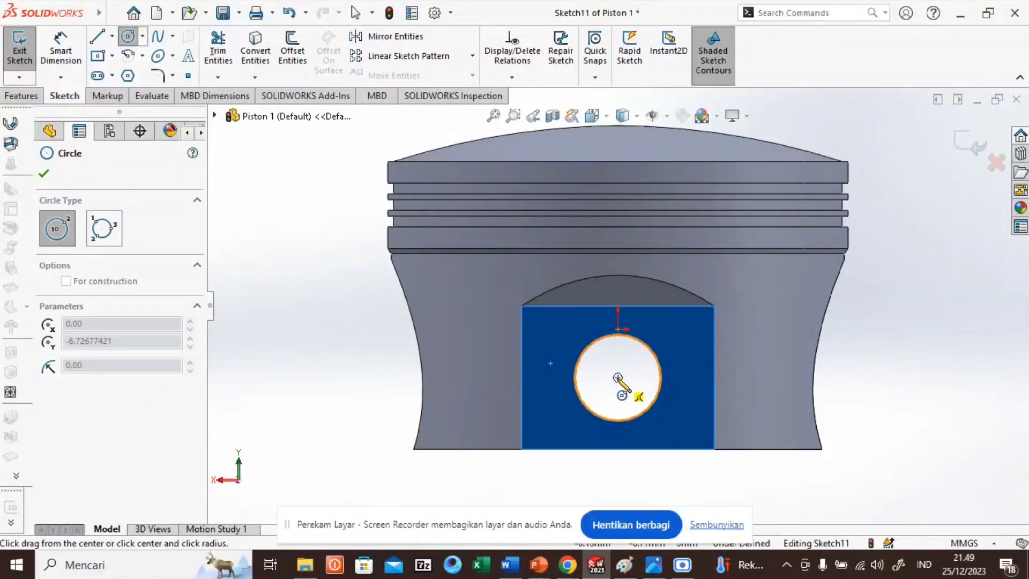
pyautogui.click(665, 365)
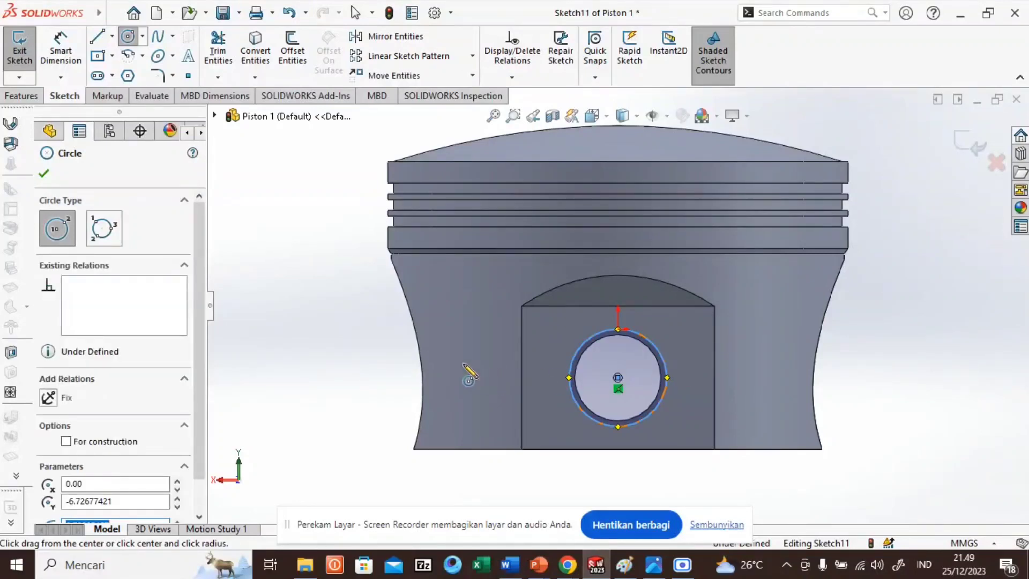
pyautogui.moveTo(203, 289); pyautogui.dragTo(209, 328)
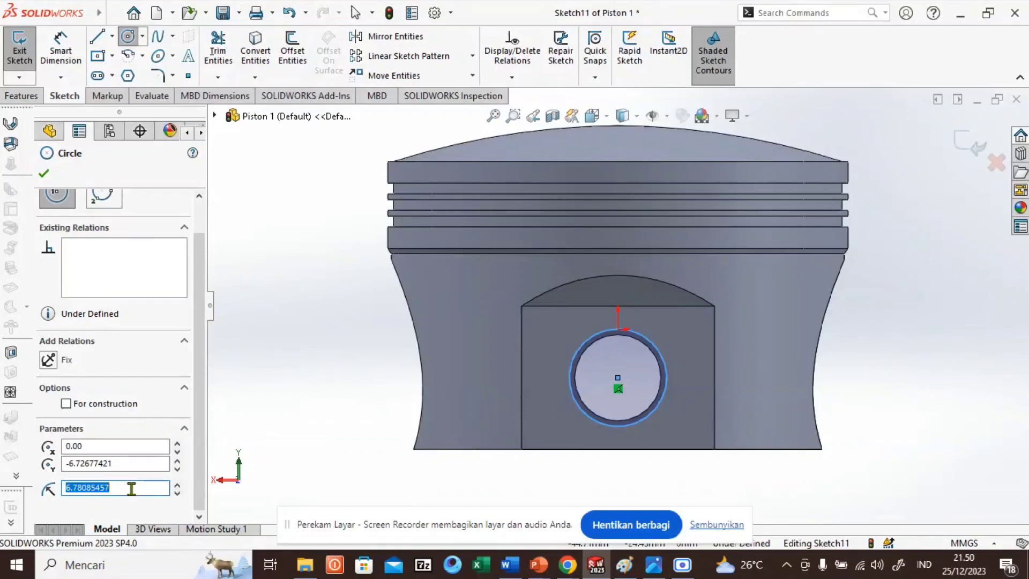
pyautogui.write('7')
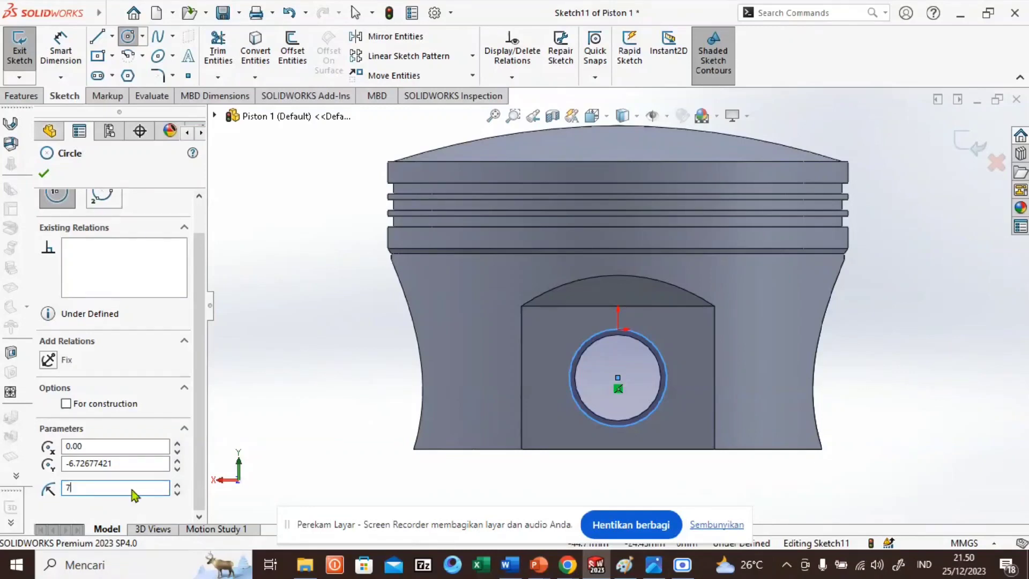
pyautogui.press('Return')
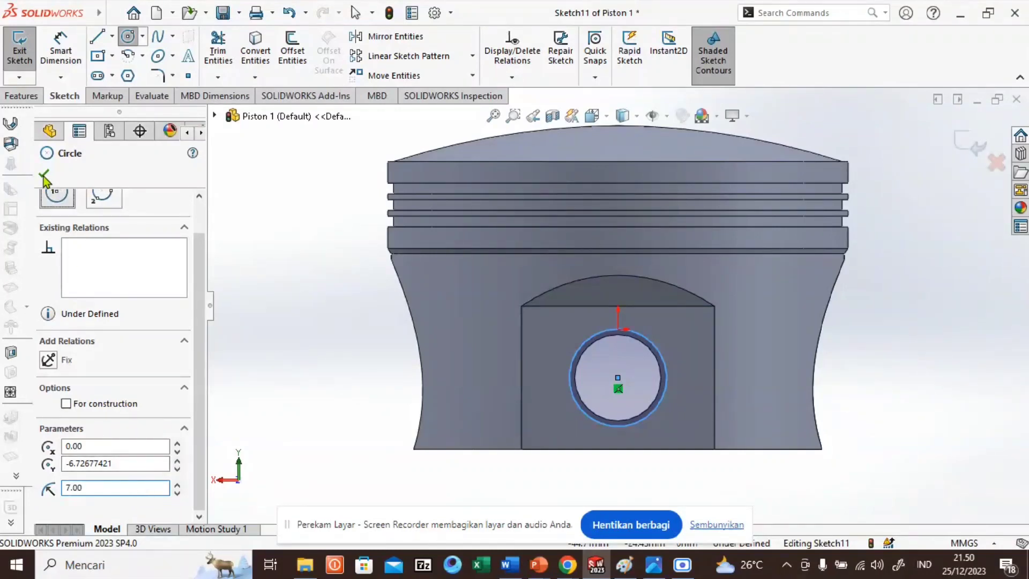
pyautogui.click(44, 175)
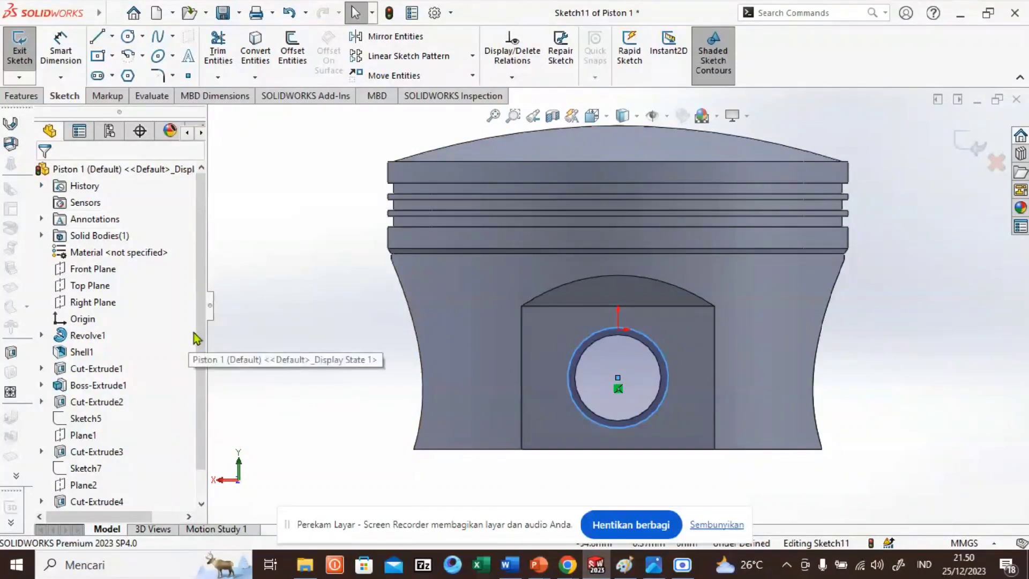
# Step: Cut-extrude the 7 mm radius circle with a Blind depth of 3.8 mm to form the counterbore around the pin hole
pyautogui.click(22, 96)
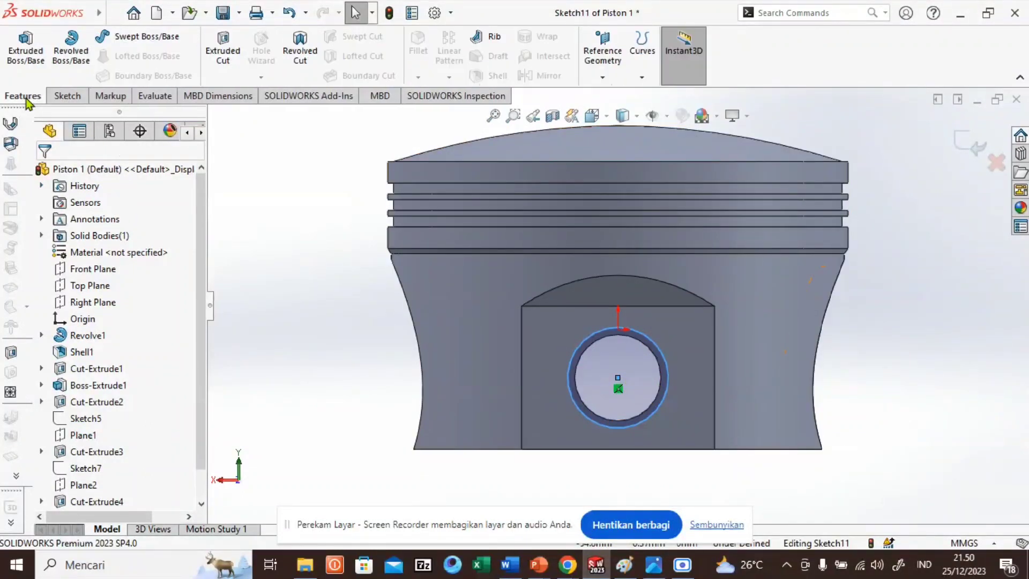
pyautogui.click(224, 53)
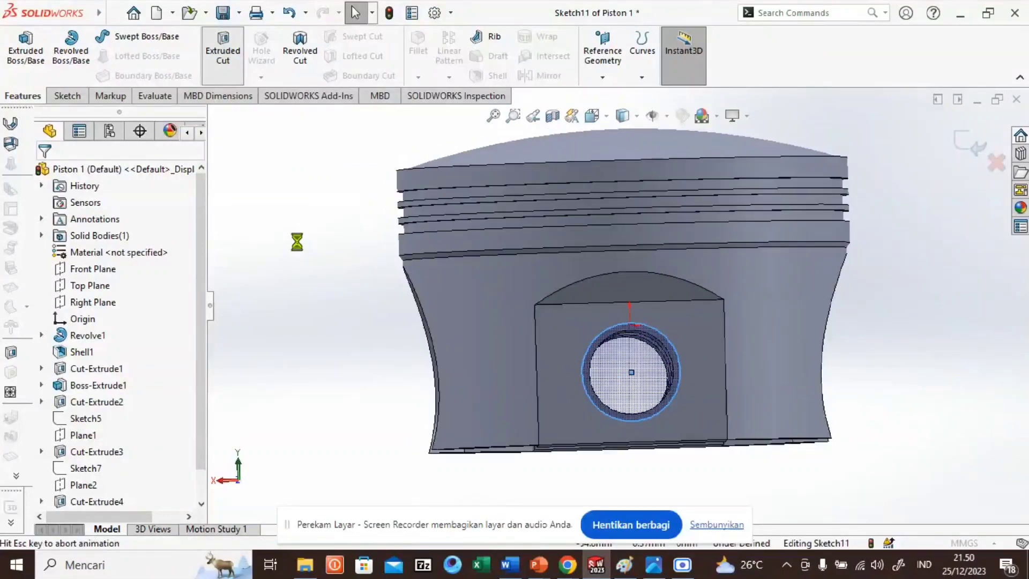
pyautogui.moveTo(384, 259); pyautogui.dragTo(445, 276, button='middle')
pyautogui.click(151, 262)
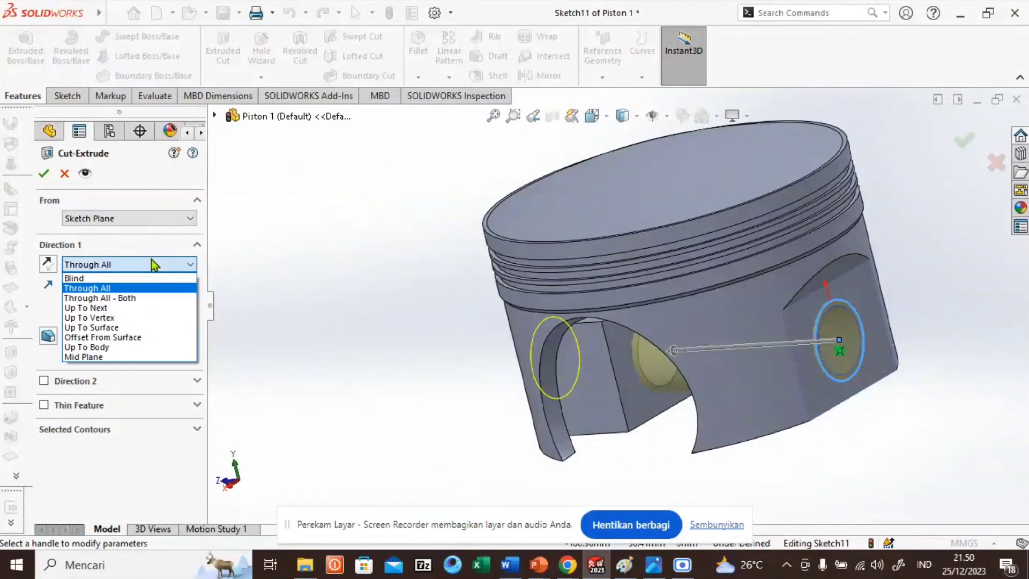
pyautogui.click(127, 278)
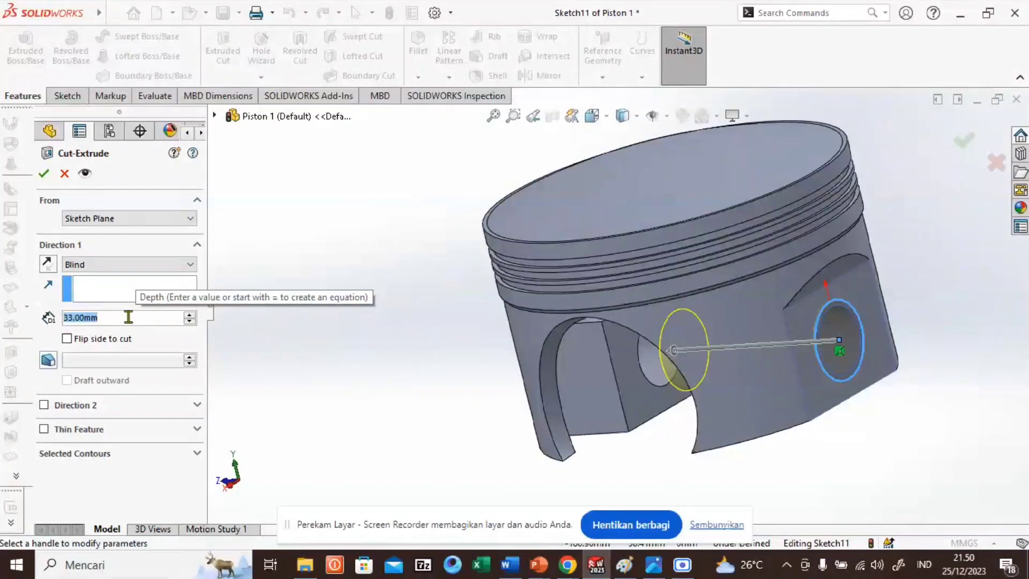
pyautogui.write('3')
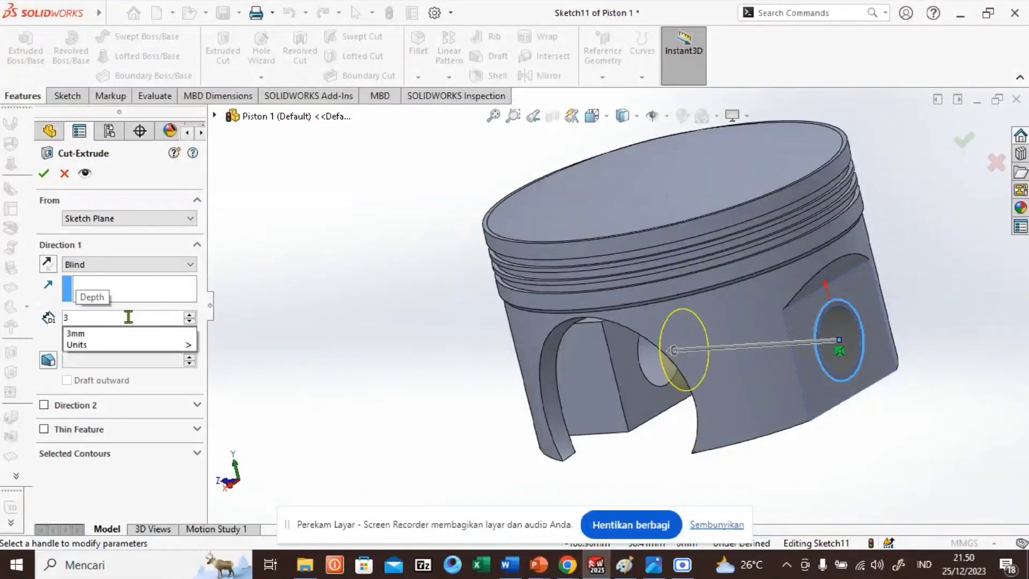
pyautogui.write(',8')
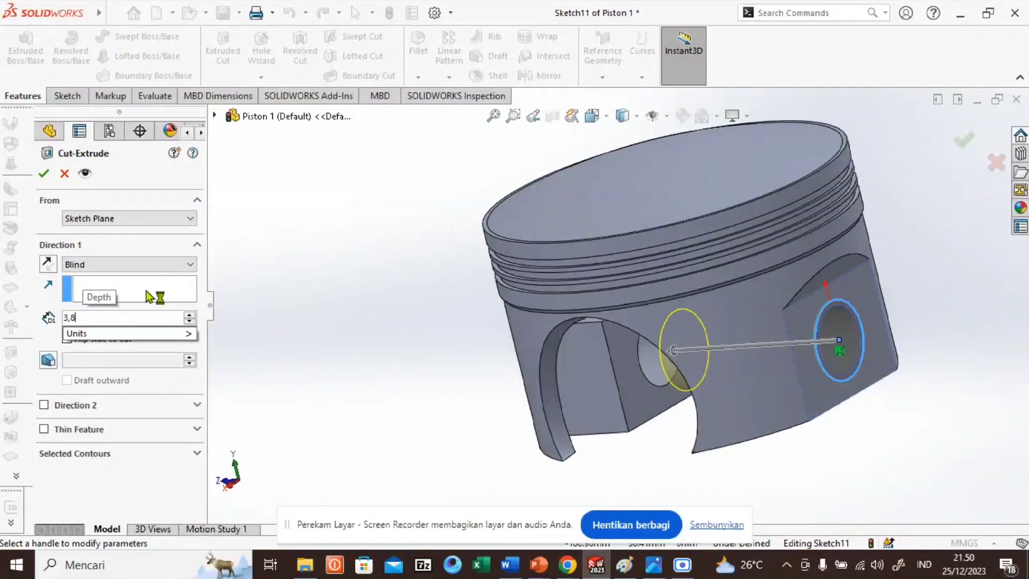
pyautogui.press('Return')
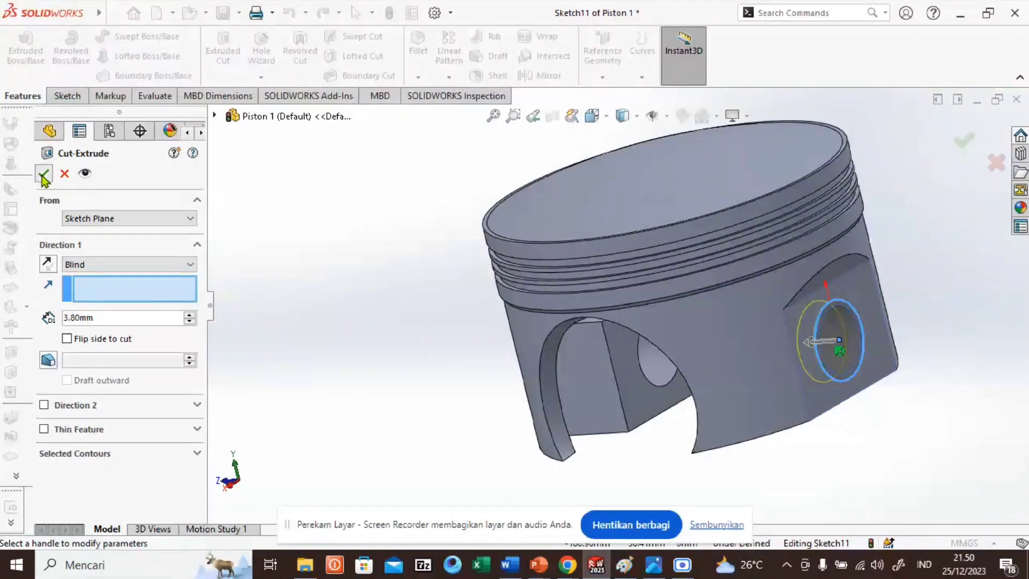
pyautogui.click(44, 175)
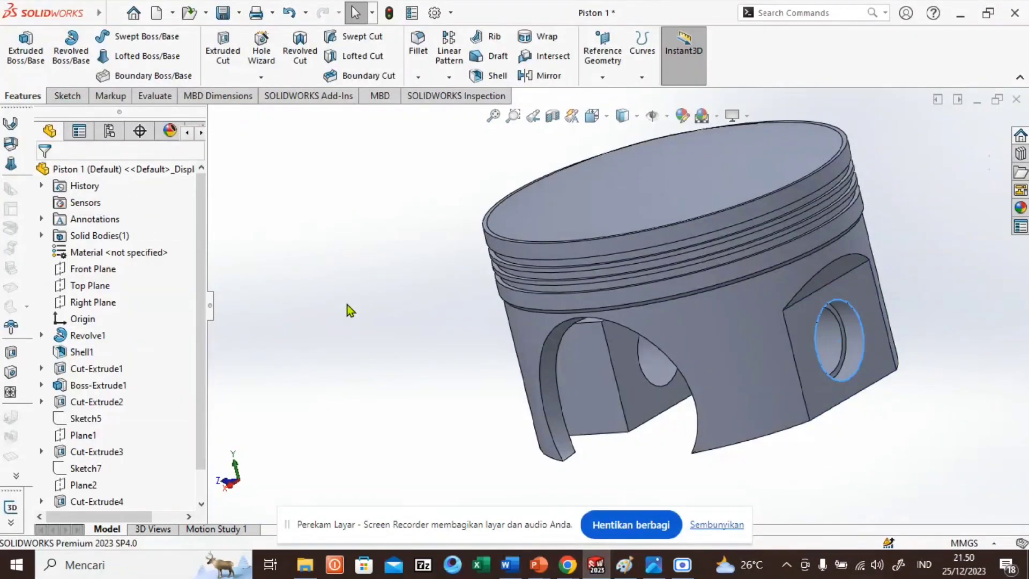
# Step: Start a sketch on the counterbored flat face and draw a circle centred on the pin hole that matches the counterbore's outer edge
pyautogui.moveTo(350, 310); pyautogui.dragTo(296, 308, button='middle')
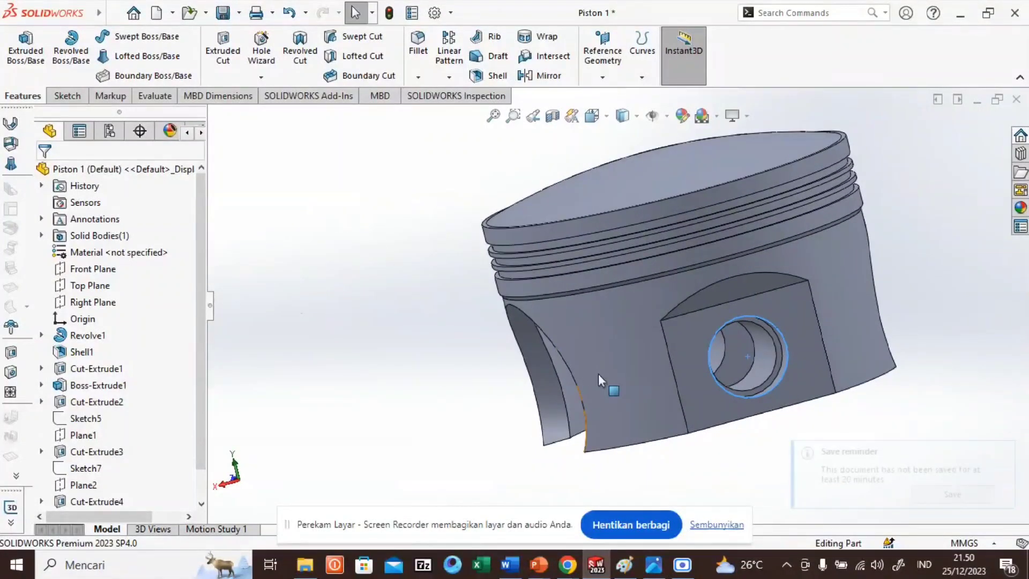
pyautogui.click(689, 335)
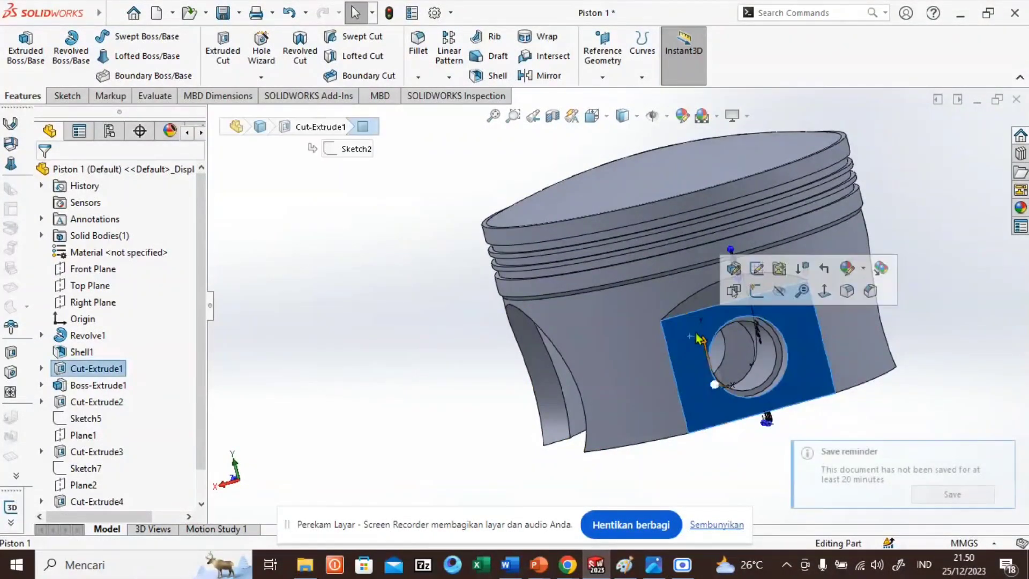
pyautogui.click(759, 293)
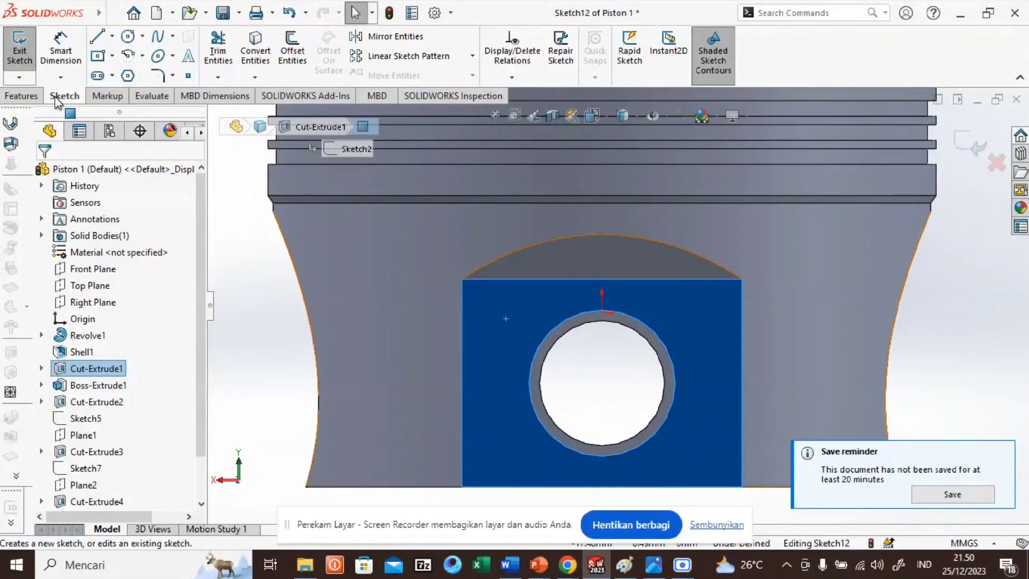
pyautogui.click(128, 37)
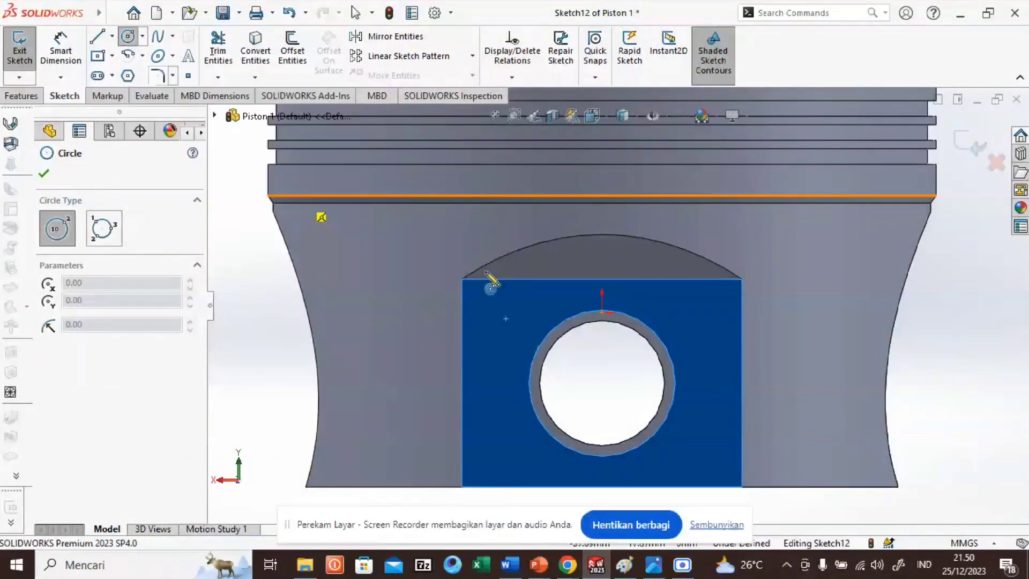
pyautogui.click(601, 383)
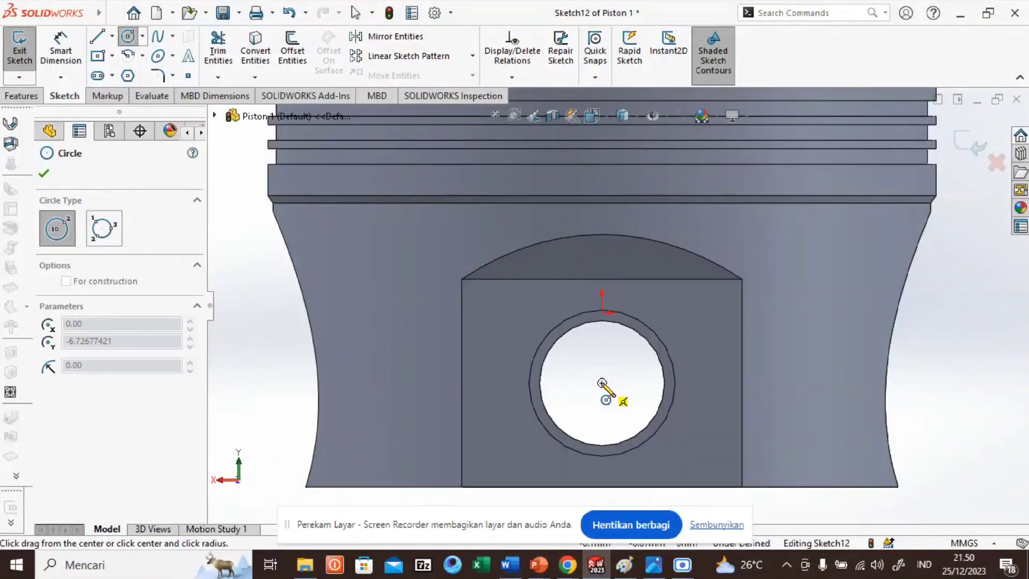
pyautogui.click(669, 355)
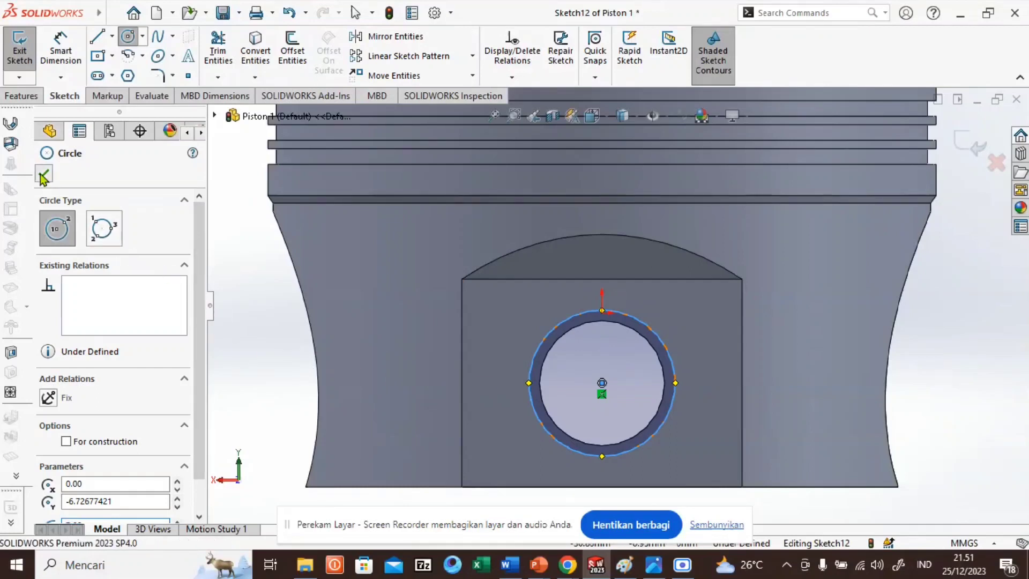
pyautogui.click(44, 175)
# Step: Boss-extrude the circle as Blind, 2 mm deep, with the direction reversed into the counterbore to plug its outer part
pyautogui.click(21, 96)
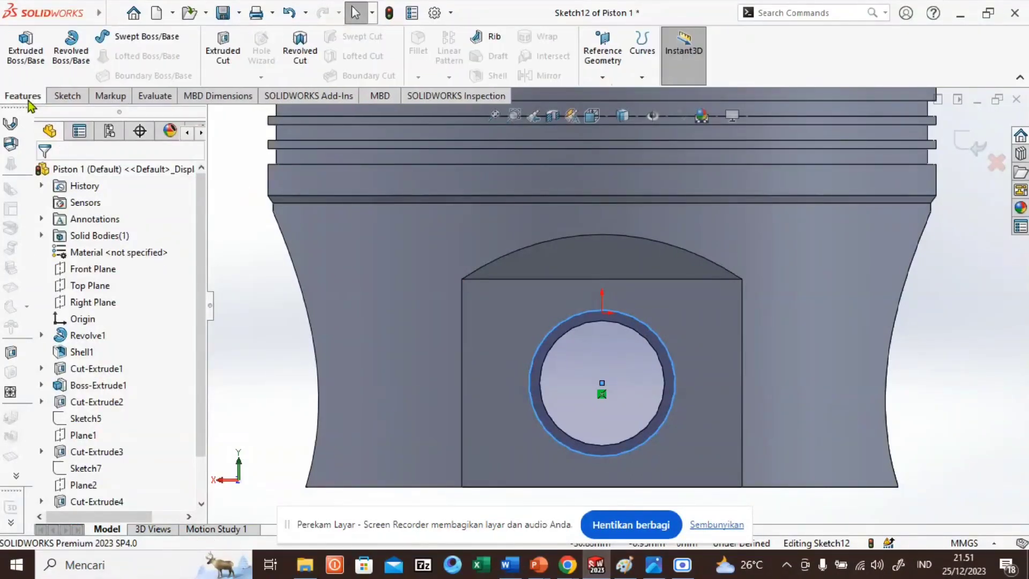
pyautogui.click(24, 56)
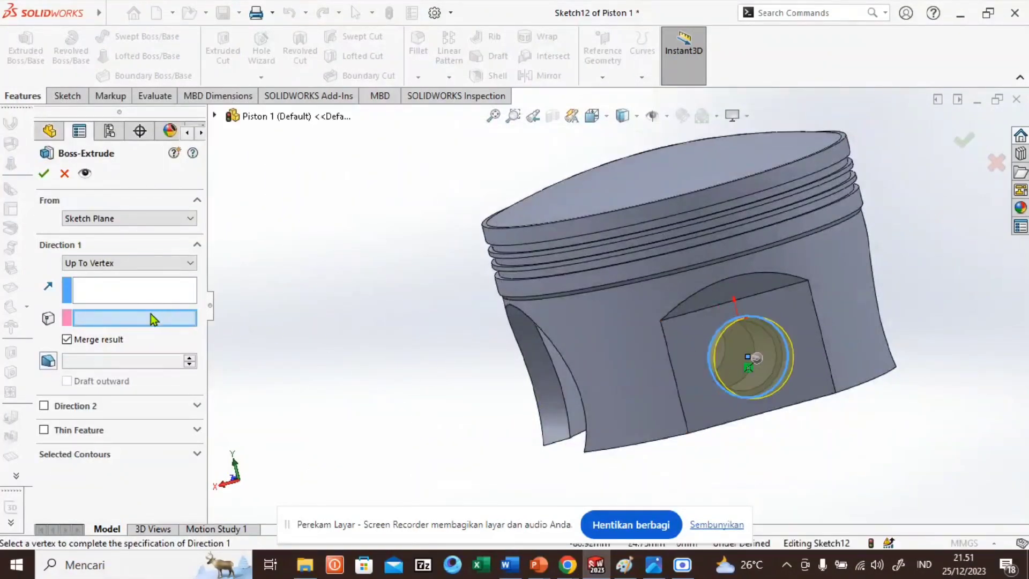
pyautogui.click(134, 263)
pyautogui.click(126, 273)
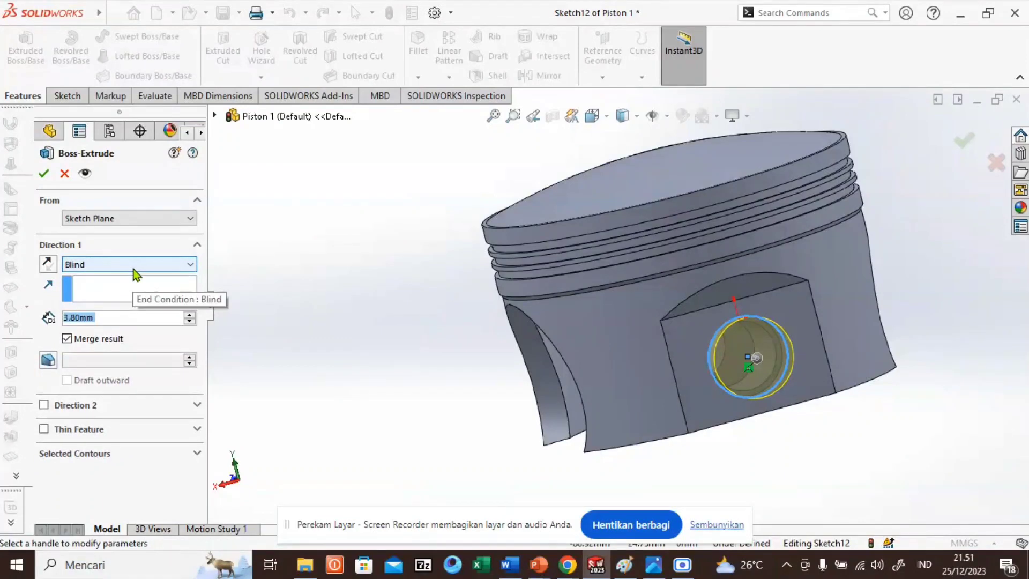
pyautogui.click(99, 317)
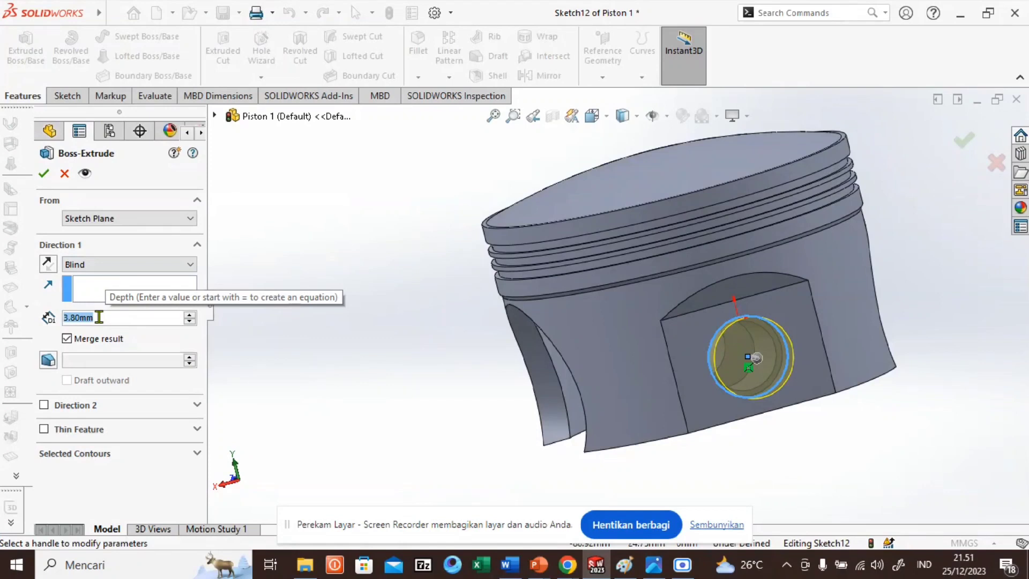
pyautogui.write('2')
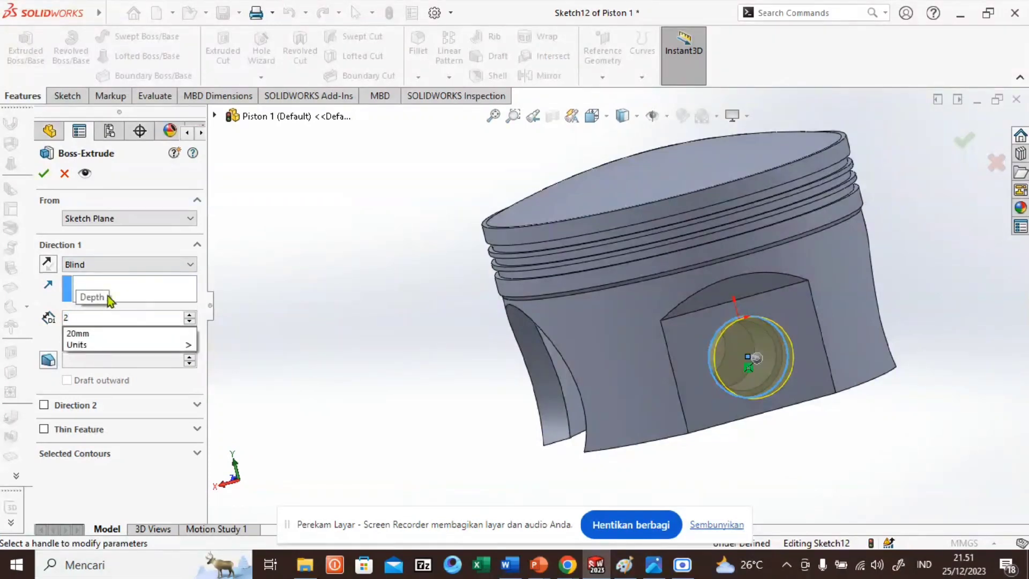
pyautogui.click(131, 292)
pyautogui.moveTo(428, 319); pyautogui.dragTo(581, 403, button='middle')
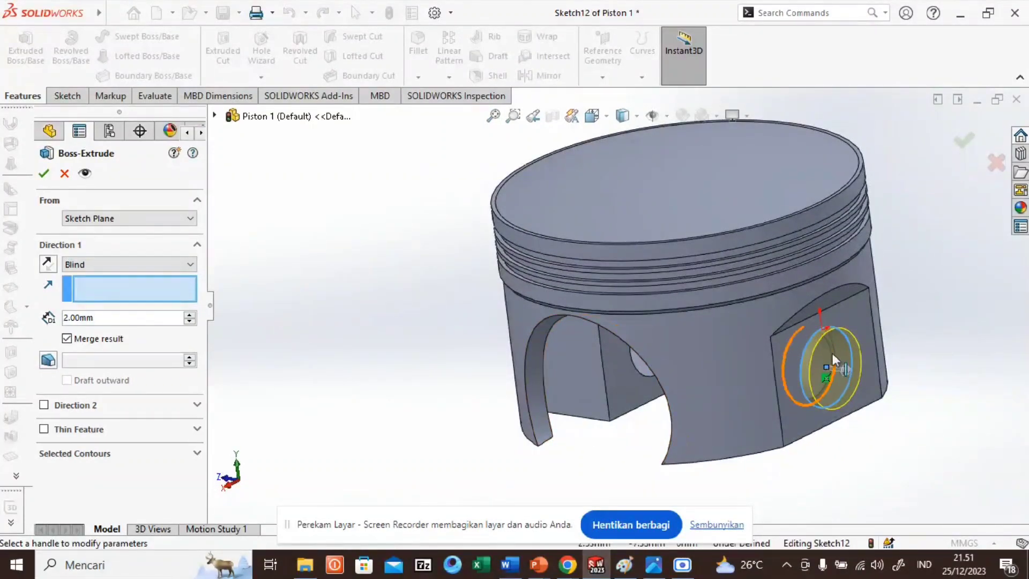
pyautogui.click(49, 264)
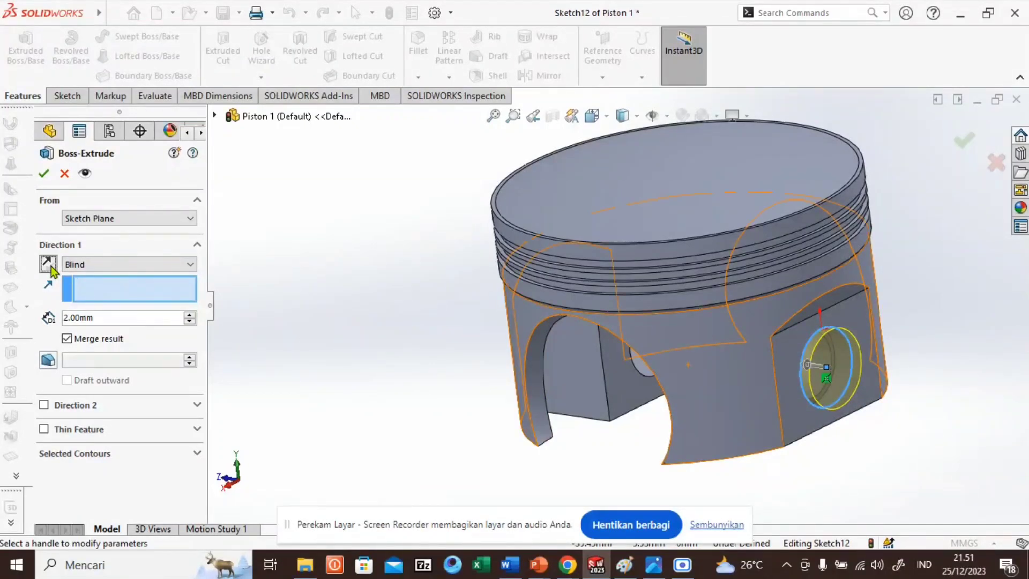
pyautogui.click(48, 265)
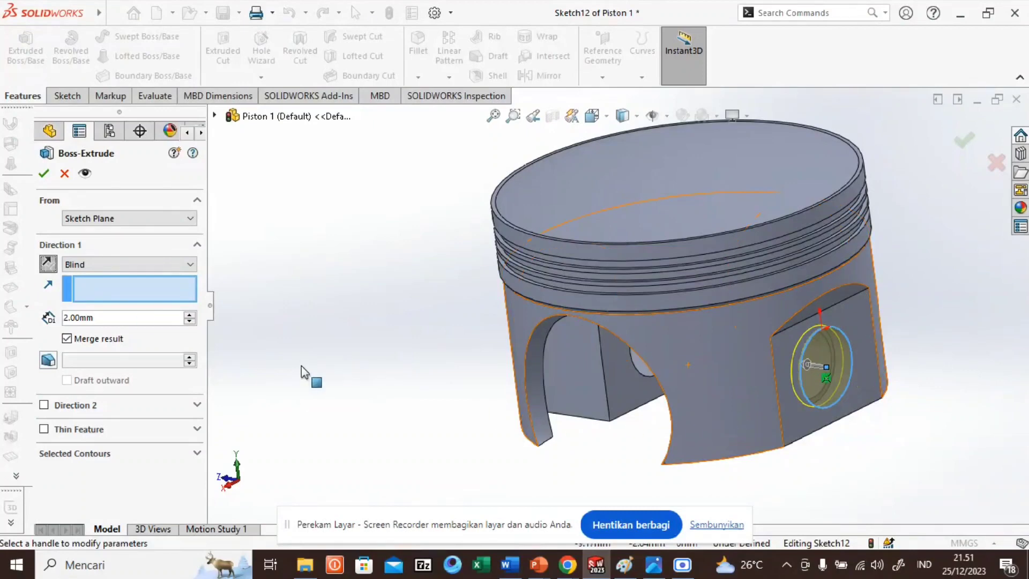
pyautogui.click(45, 174)
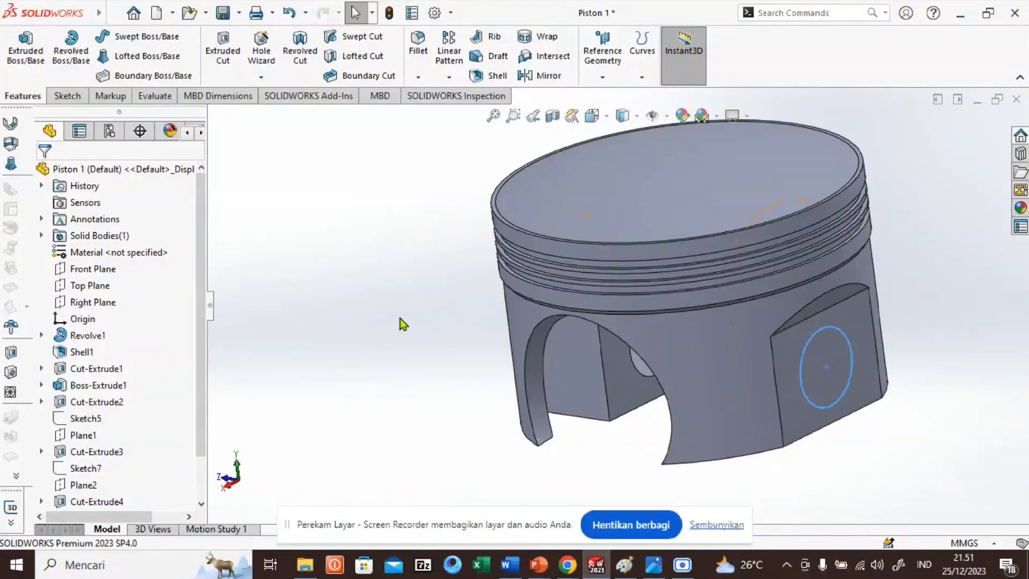
# Step: Start a sketch on the opposite flat face of the skirt and draw a circle concentric with the pin hole that matches its edge
pyautogui.moveTo(400, 317); pyautogui.dragTo(544, 389, button='middle')
pyautogui.click(554, 307)
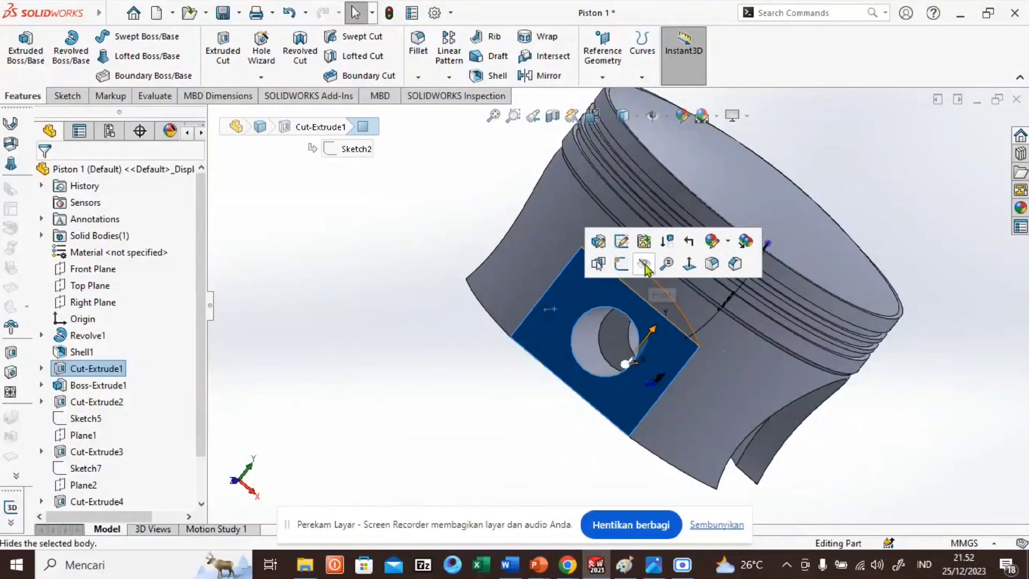
pyautogui.click(620, 263)
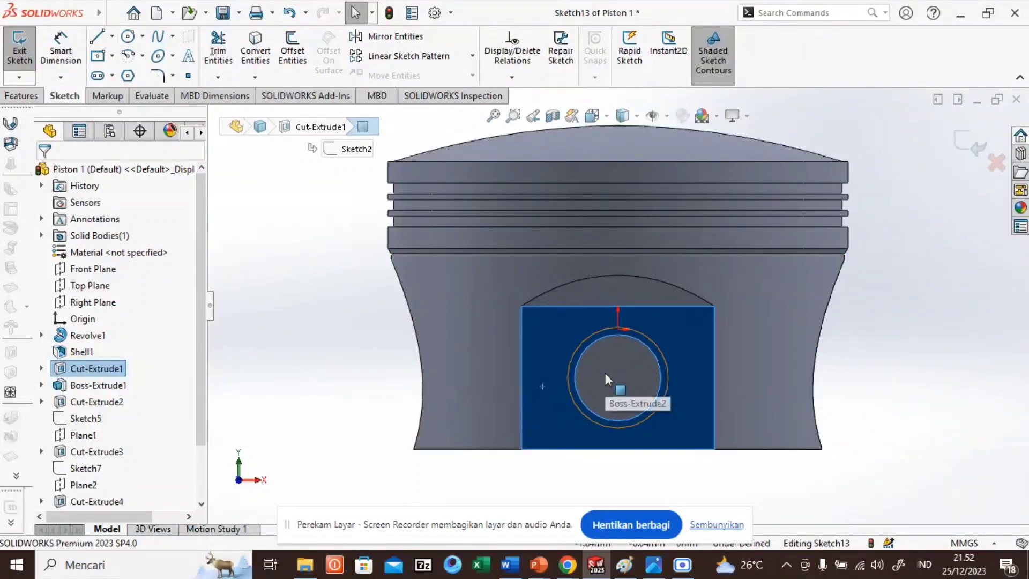
pyautogui.click(128, 37)
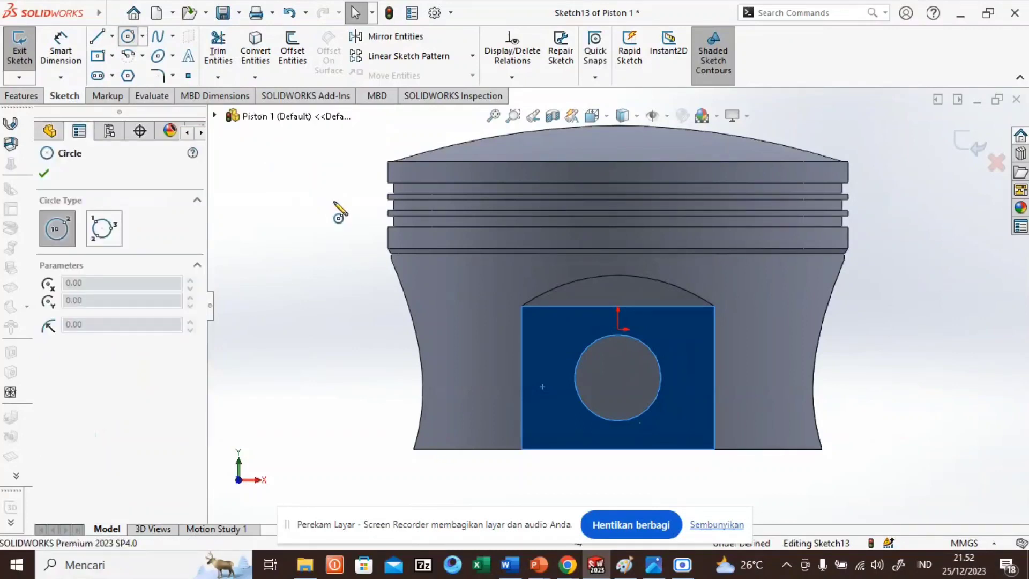
pyautogui.click(618, 378)
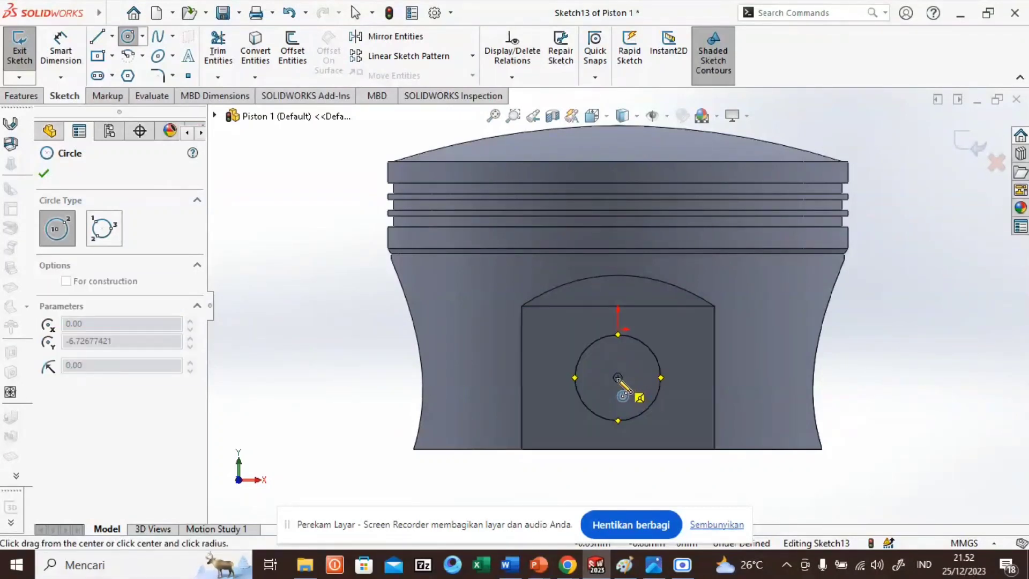
pyautogui.click(617, 336)
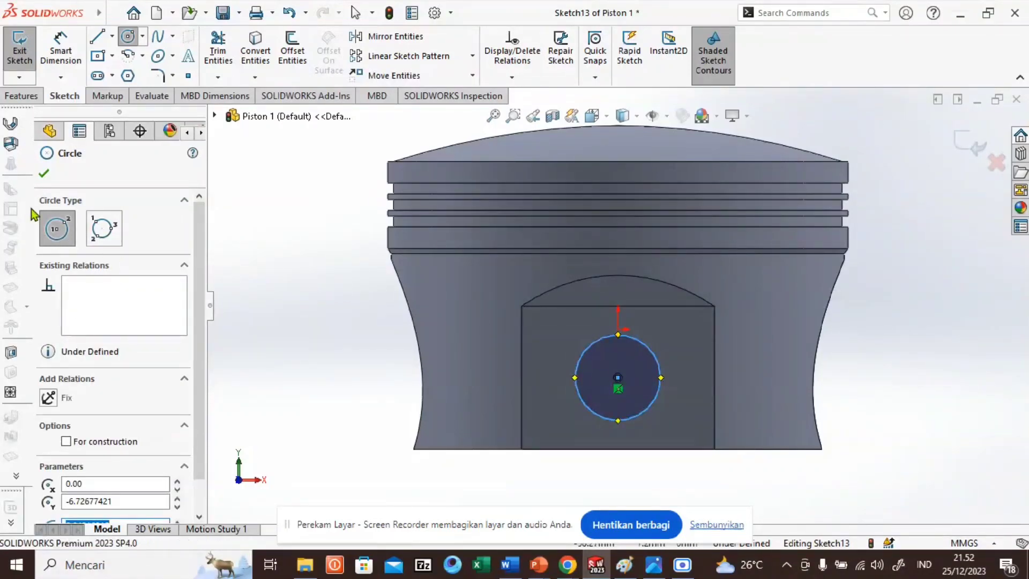
pyautogui.click(44, 175)
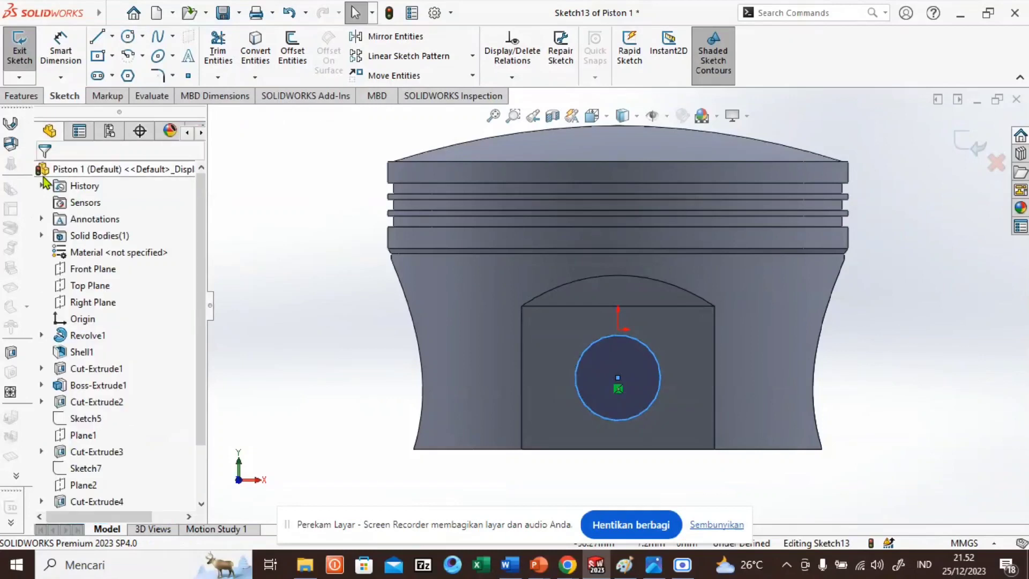
# Step: Cut-extrude the circle with the Through All end condition to reopen the pin hole through the plugged side of the skirt
pyautogui.click(15, 101)
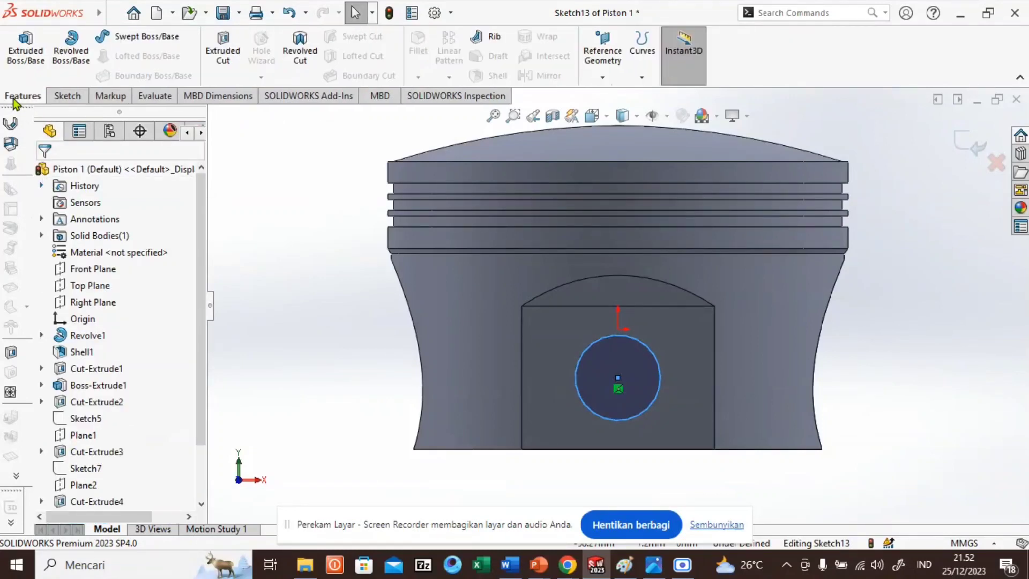
pyautogui.click(224, 47)
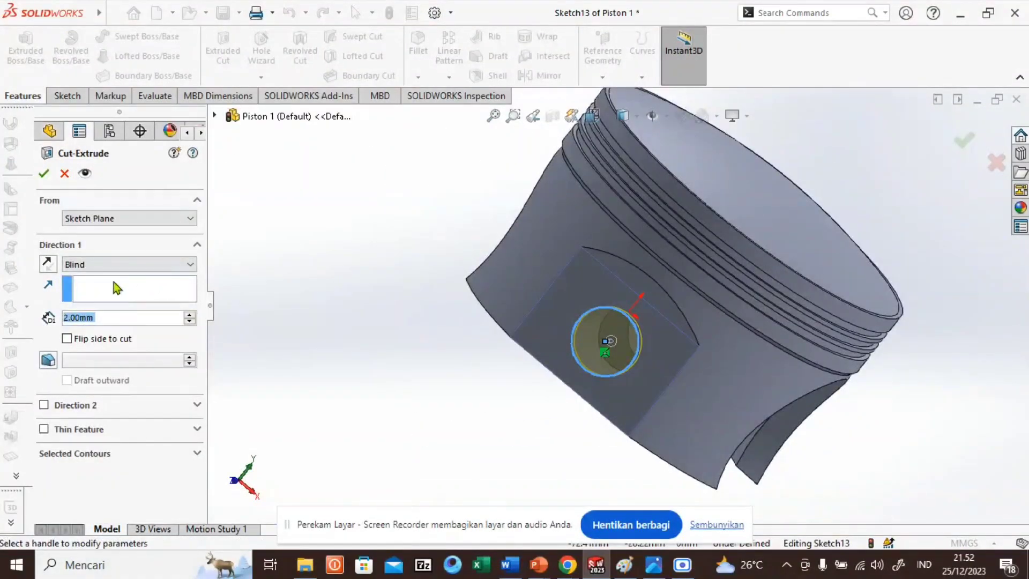
pyautogui.click(144, 265)
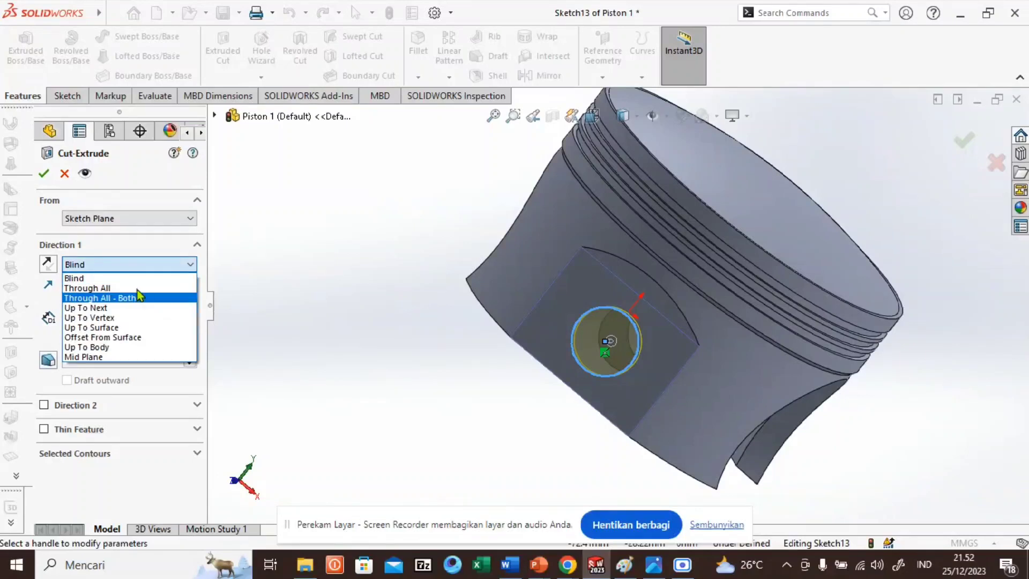
pyautogui.click(139, 293)
pyautogui.click(119, 295)
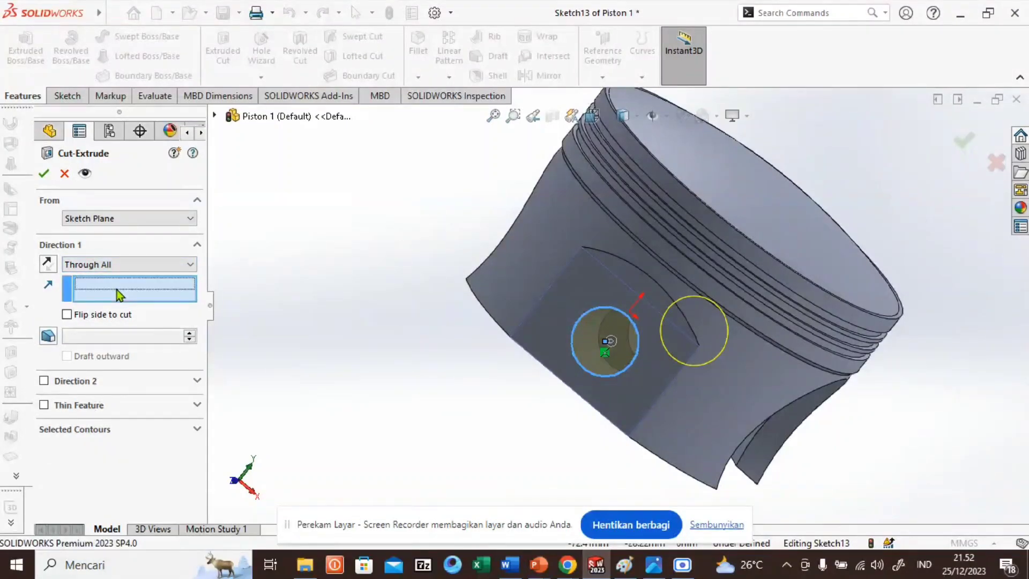
pyautogui.click(43, 173)
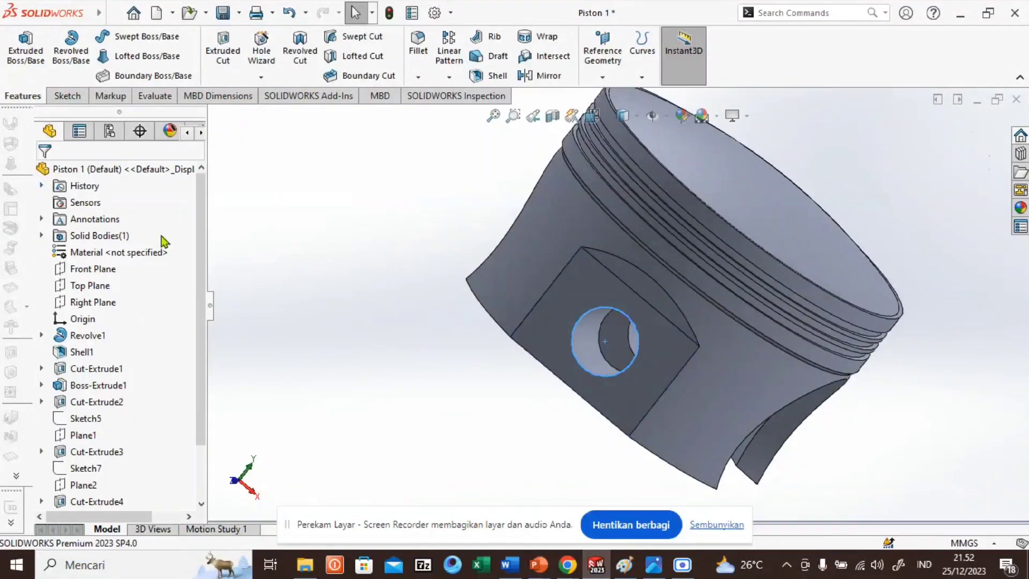
pyautogui.moveTo(407, 340); pyautogui.dragTo(579, 423, button='middle')
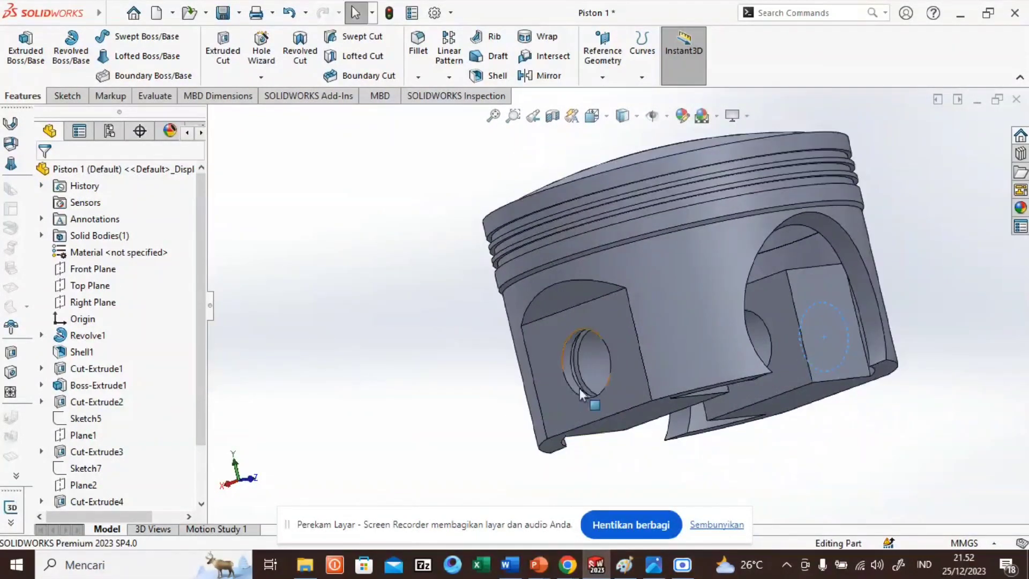
# Step: Start a new sketch on the skirt's flat face on the side where the pin hole has no internal groove yet
pyautogui.scroll(-5, 580, 365)
pyautogui.scroll(-3, 580, 365)
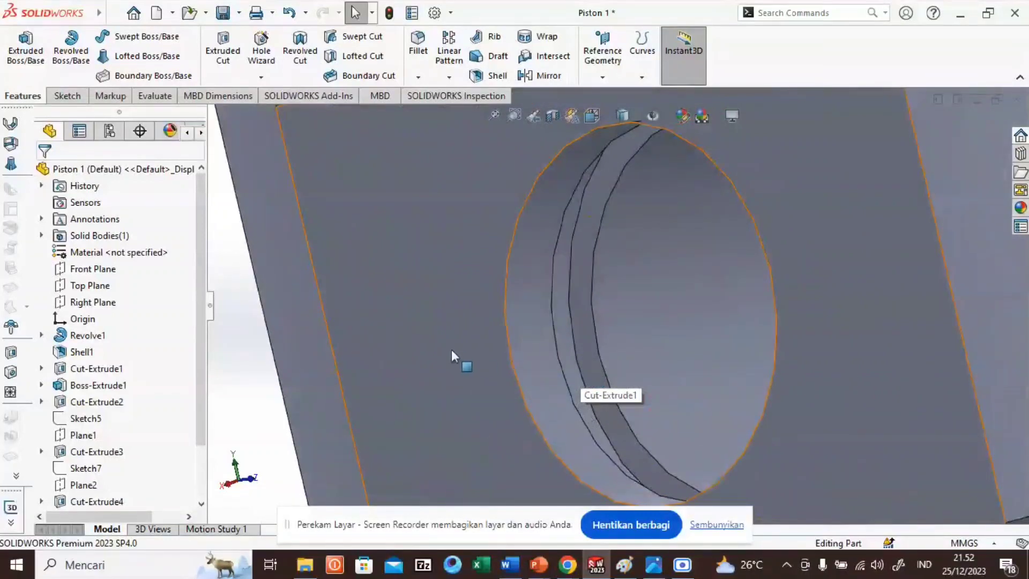
pyautogui.moveTo(446, 314); pyautogui.dragTo(493, 335, button='middle')
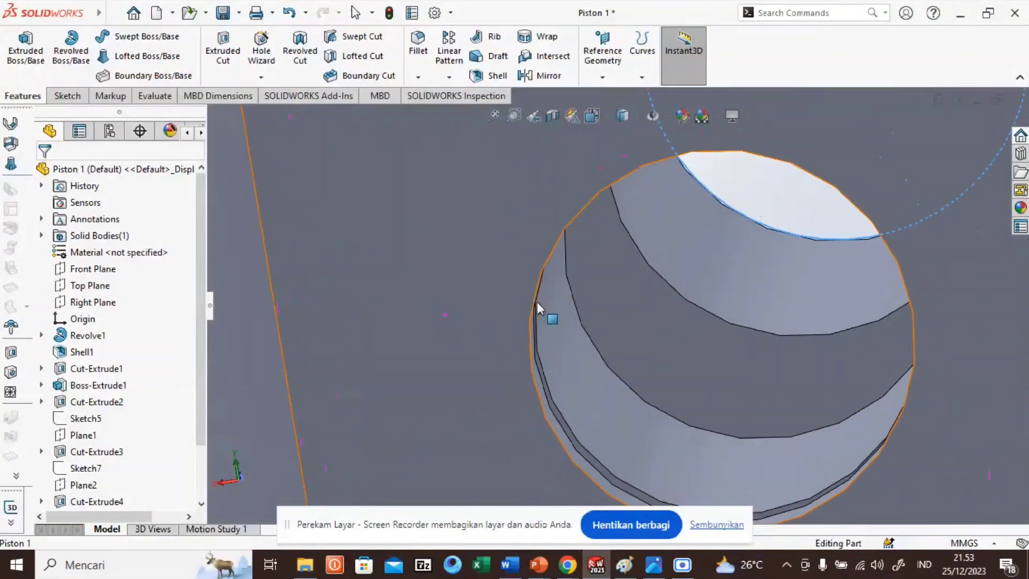
pyautogui.scroll(4, 535, 294)
pyautogui.scroll(6, 531, 288)
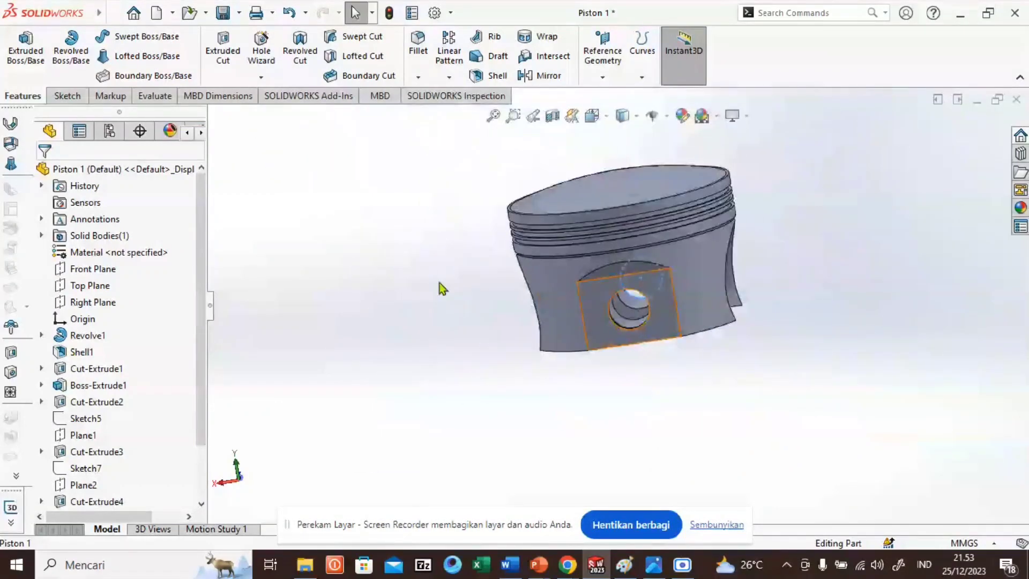
pyautogui.moveTo(435, 280); pyautogui.dragTo(626, 308, button='middle')
pyautogui.scroll(-5, 616, 297)
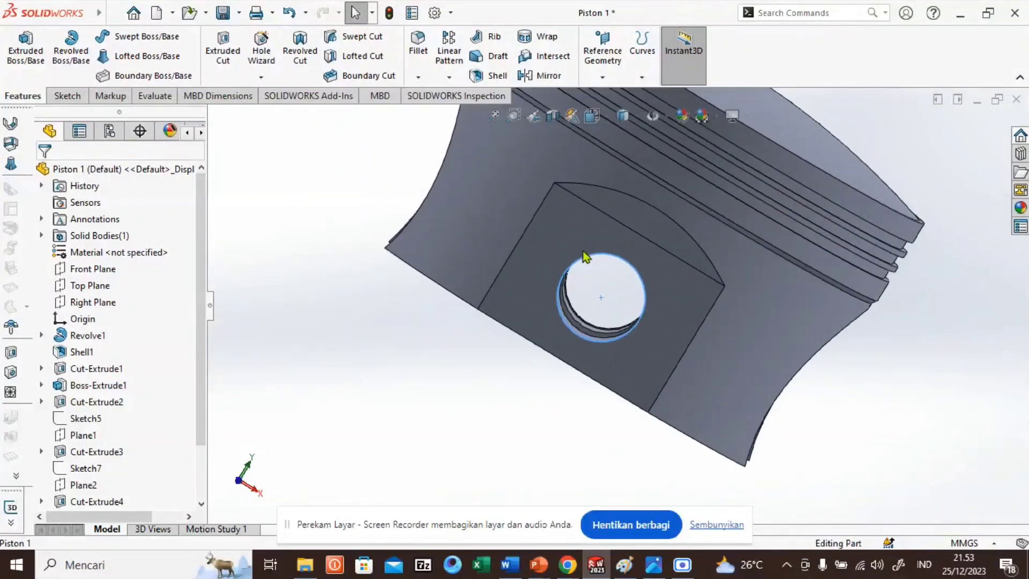
pyautogui.click(575, 239)
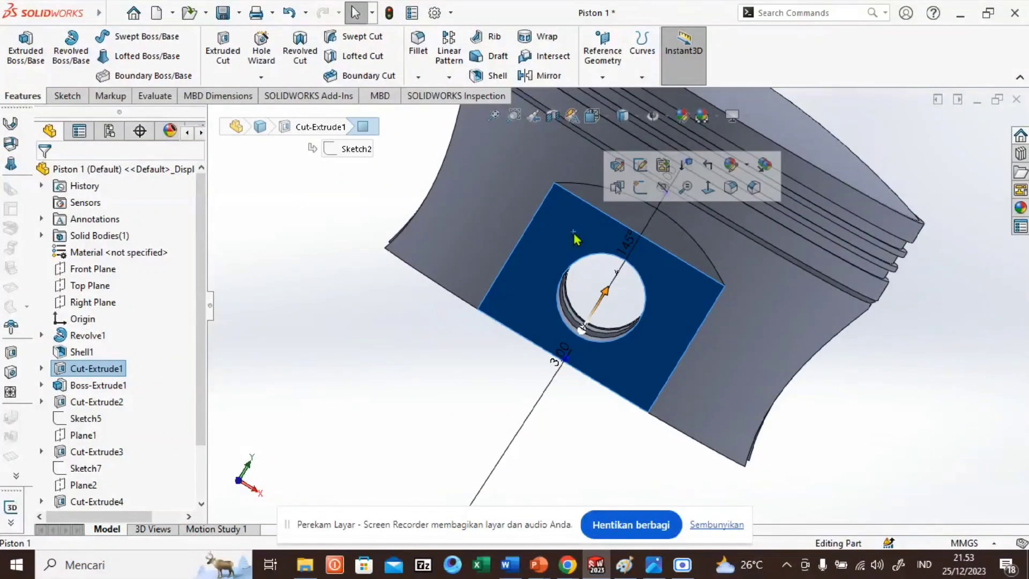
pyautogui.click(643, 188)
pyautogui.scroll(-4, 647, 375)
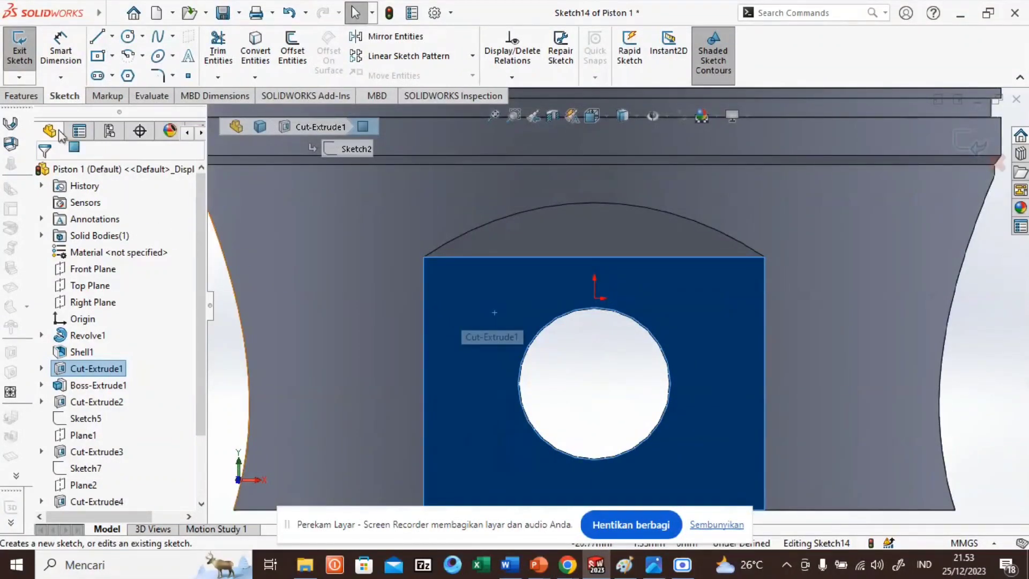
# Step: Draw a circle centred on the pin hole and set its radius to 7 mm
pyautogui.click(128, 42)
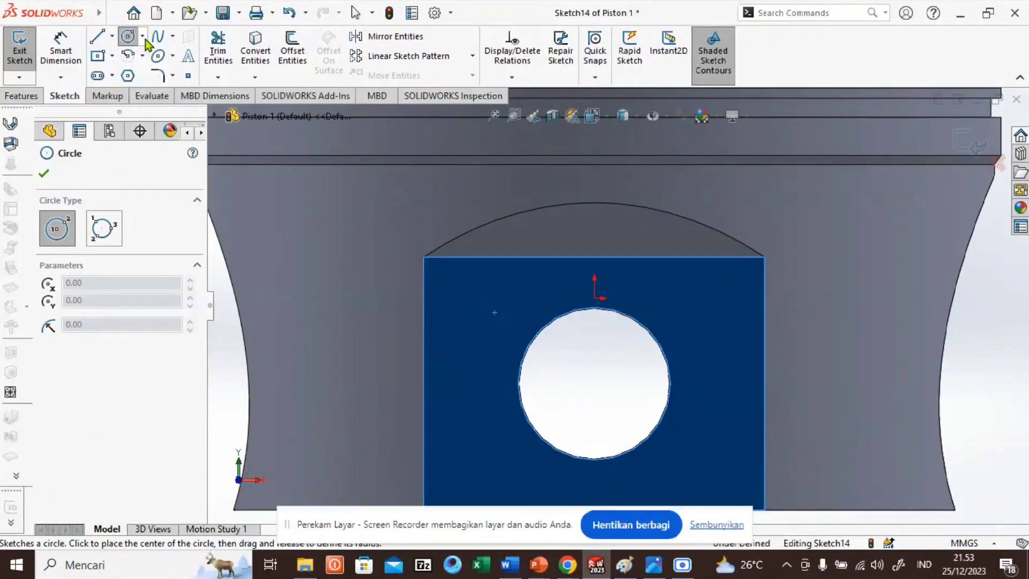
pyautogui.click(142, 36)
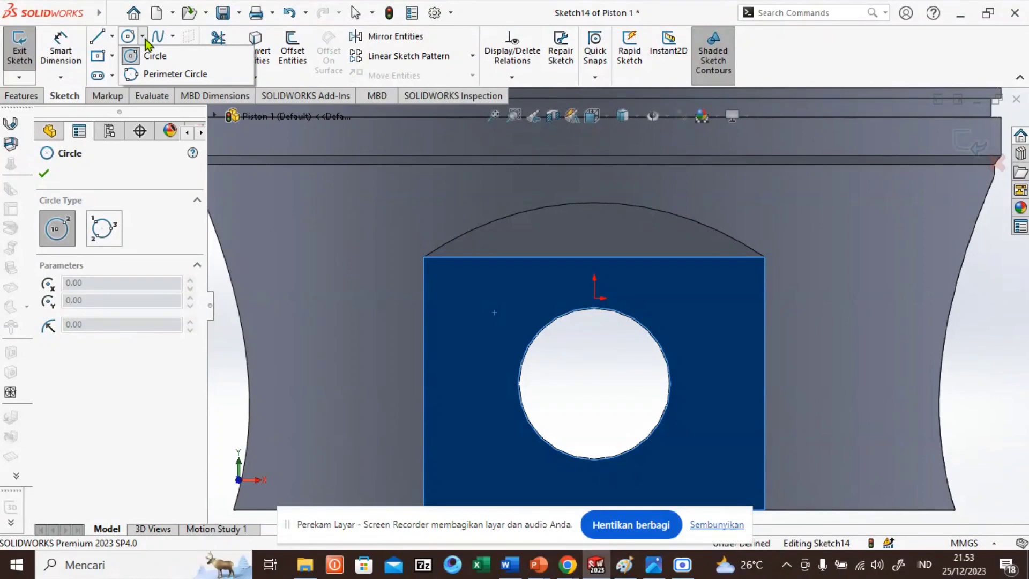
pyautogui.click(132, 37)
pyautogui.click(129, 37)
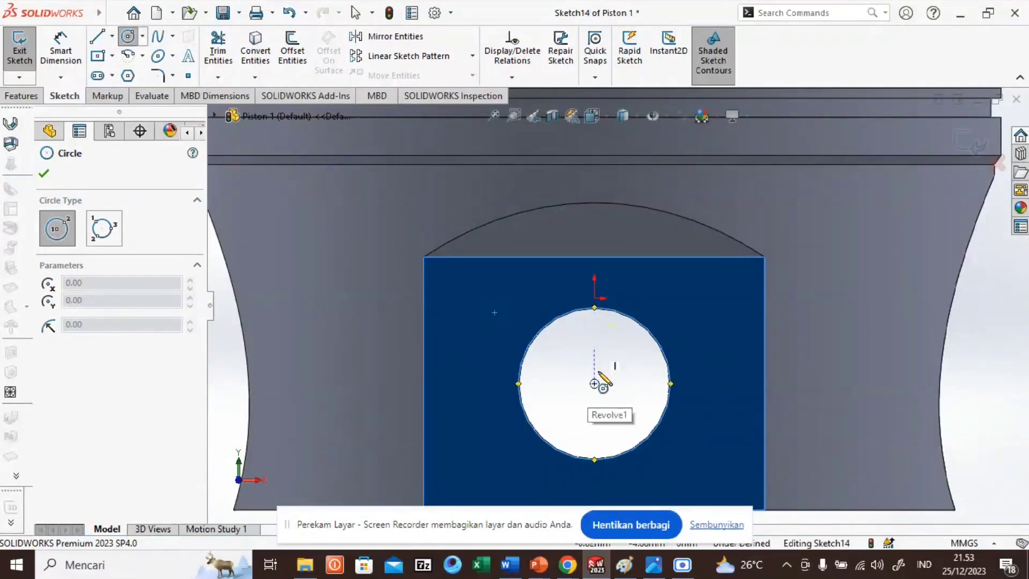
pyautogui.click(594, 384)
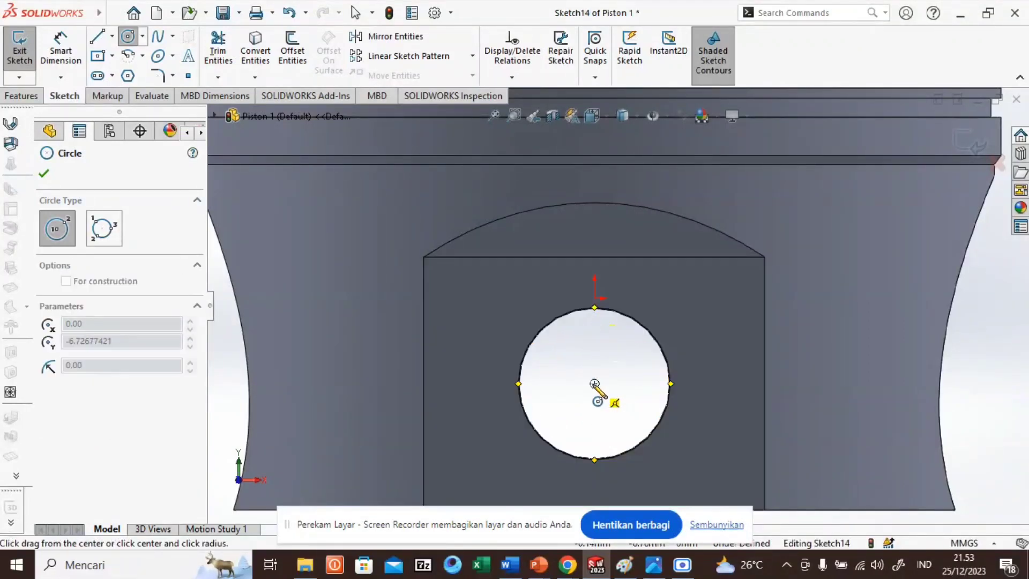
pyautogui.click(618, 310)
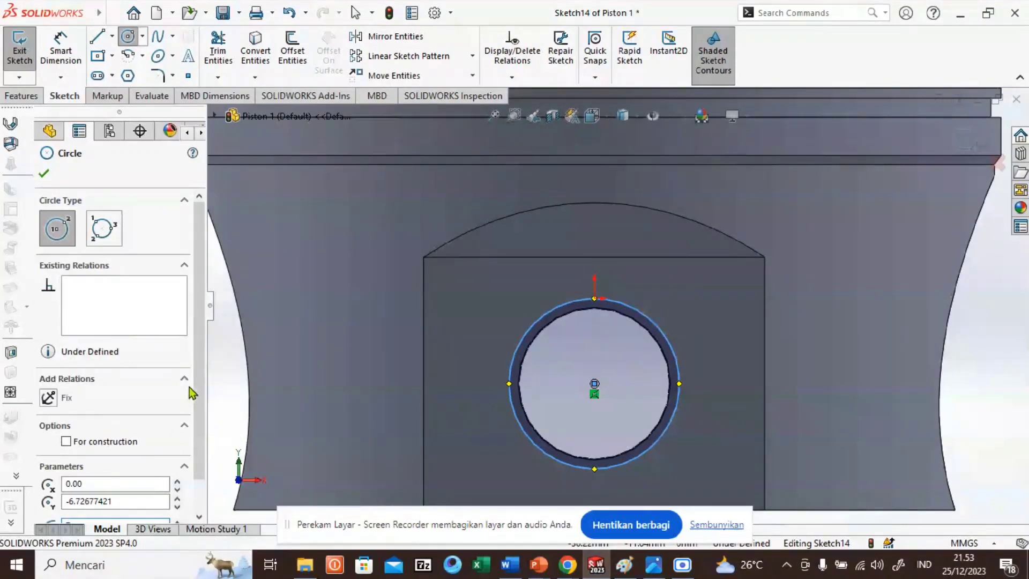
pyautogui.scroll(-2, 38, 209)
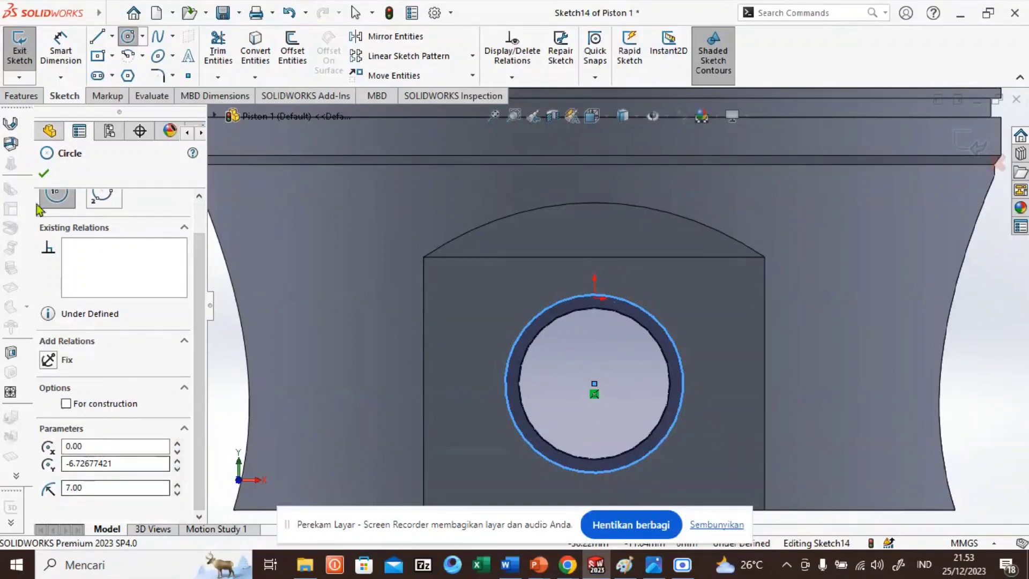
pyautogui.click(43, 173)
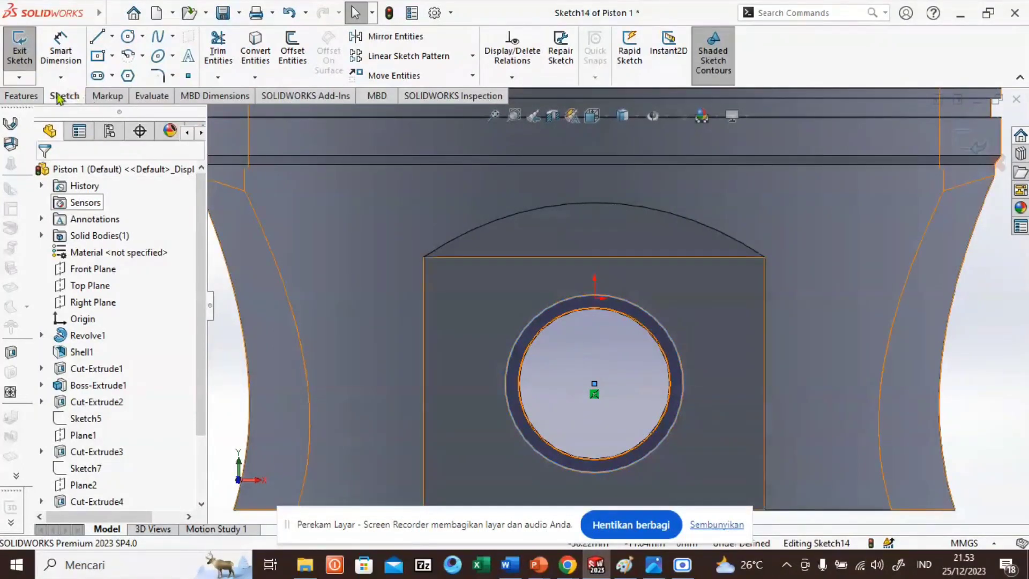
# Step: Cut-extrude the 7 mm radius circle as Blind, 3.8 mm deep, to counterbore this side of the pin hole
pyautogui.click(34, 97)
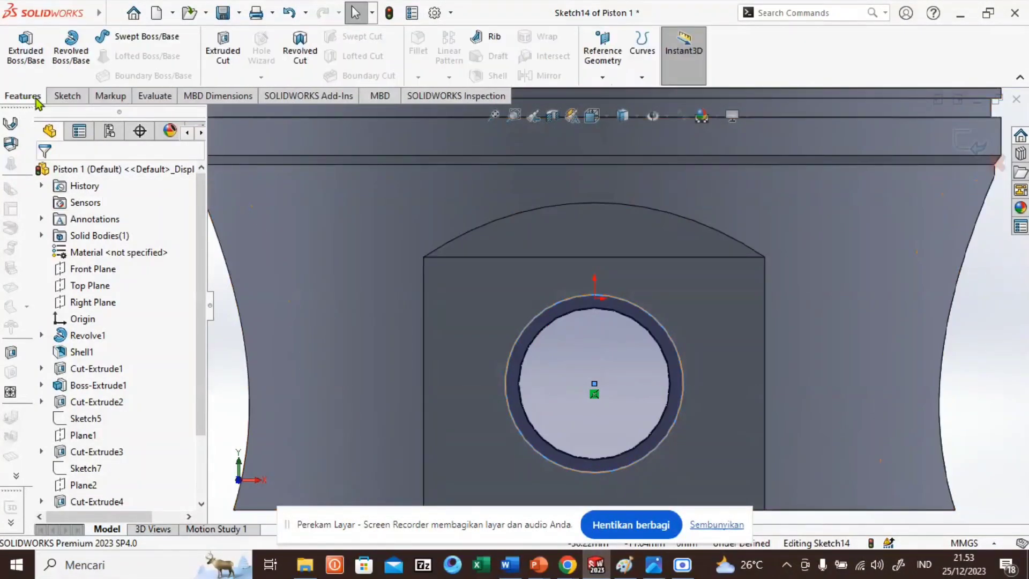
pyautogui.click(223, 52)
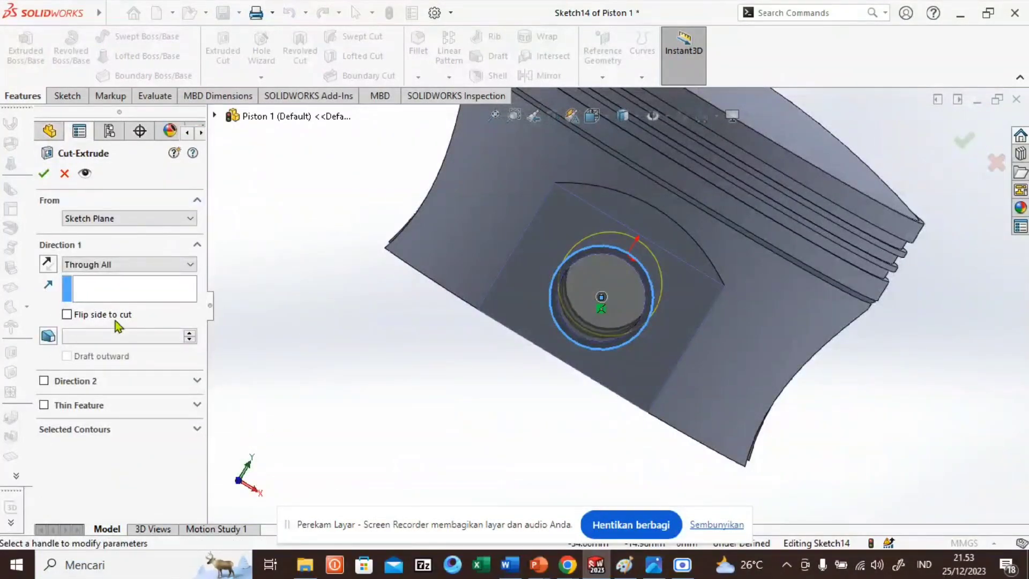
pyautogui.click(123, 266)
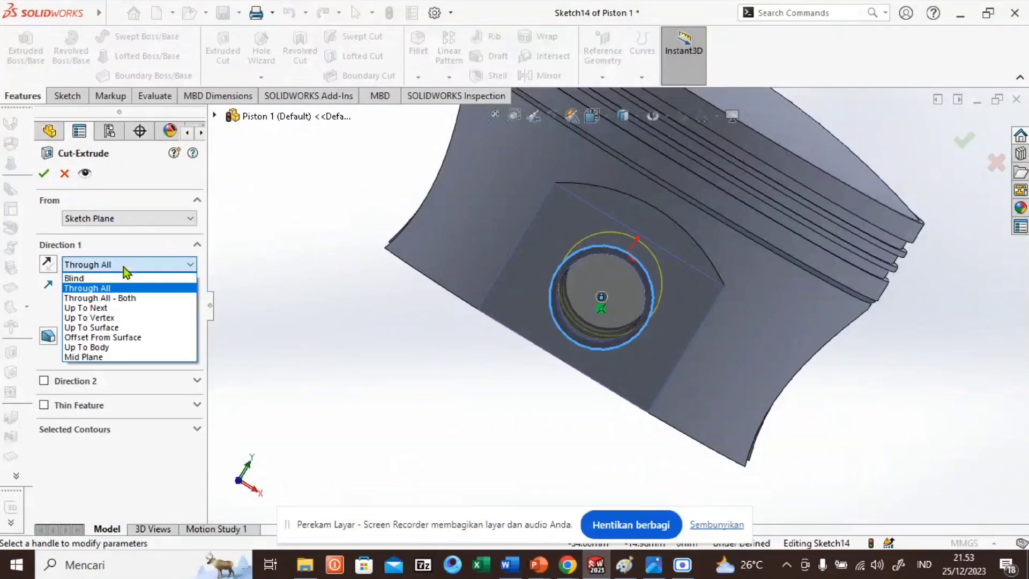
pyautogui.click(120, 286)
pyautogui.click(126, 265)
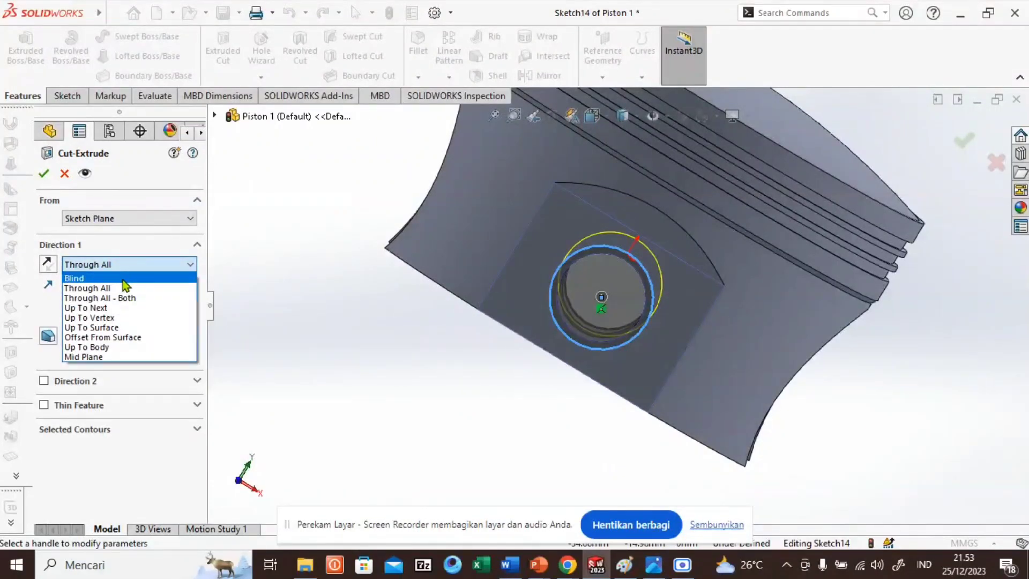
pyautogui.click(123, 278)
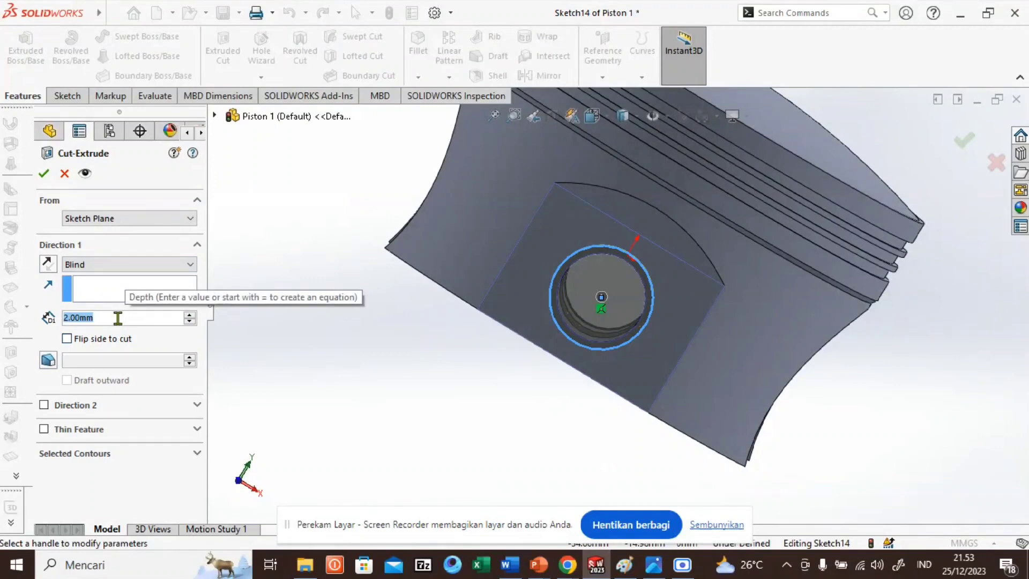
pyautogui.write('3,')
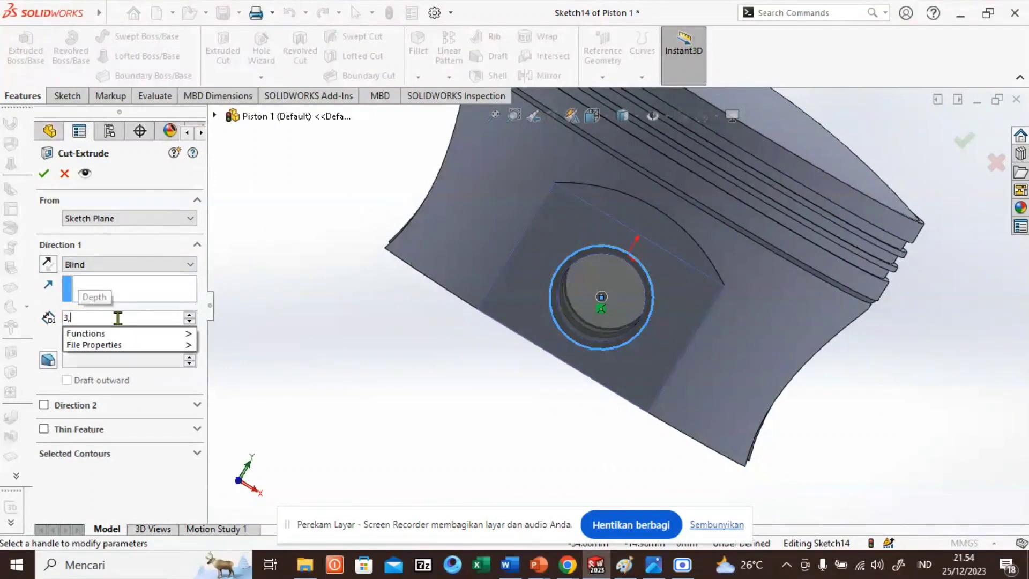
pyautogui.write('8')
pyautogui.click(126, 289)
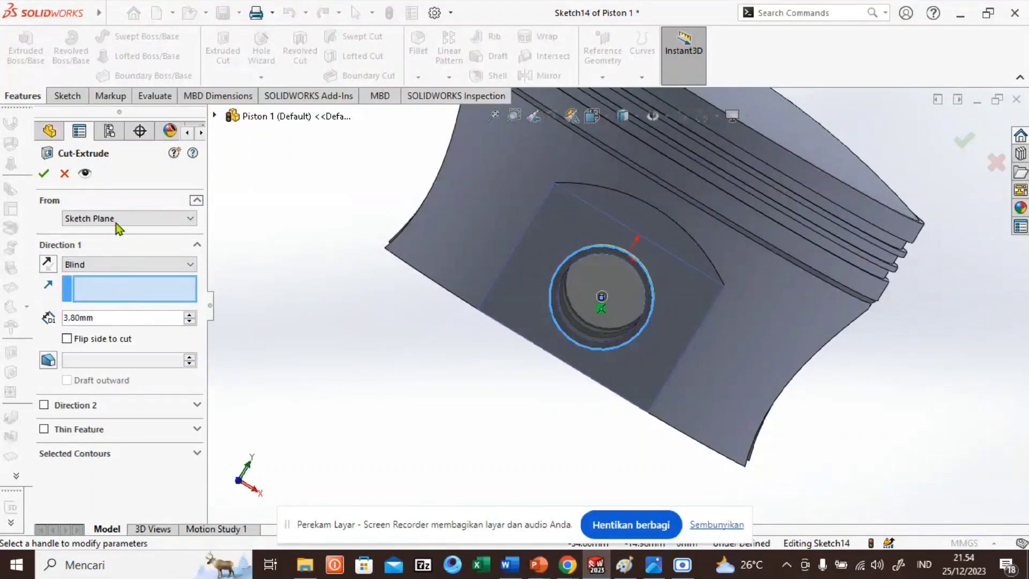
pyautogui.moveTo(271, 221); pyautogui.dragTo(329, 279, button='middle')
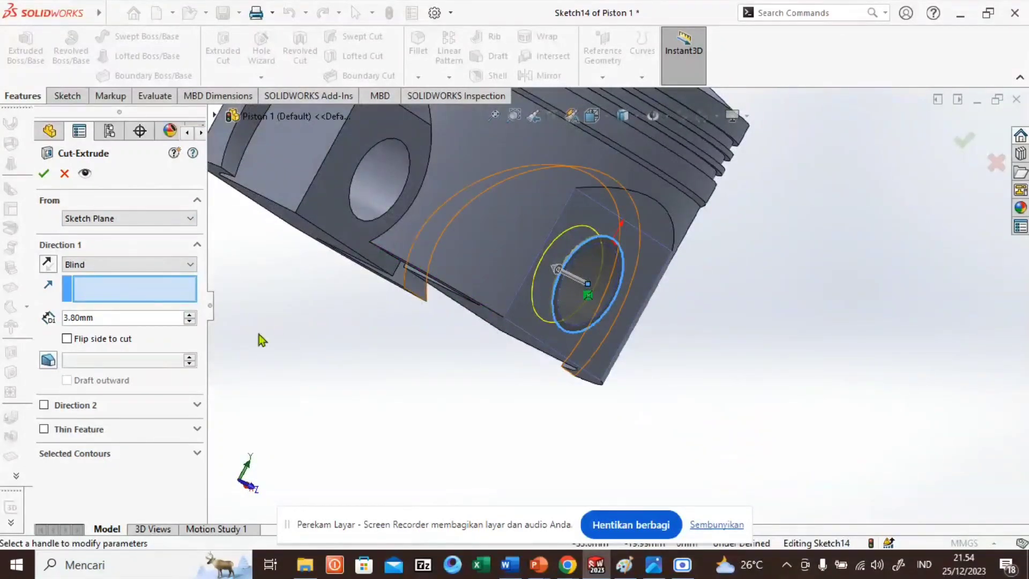
pyautogui.click(44, 173)
# Step: Start a sketch on the newly counterbored flat face and draw a concentric circle of radius 7 mm on the counterbore's outer edge
pyautogui.moveTo(382, 357); pyautogui.dragTo(336, 350, button='middle')
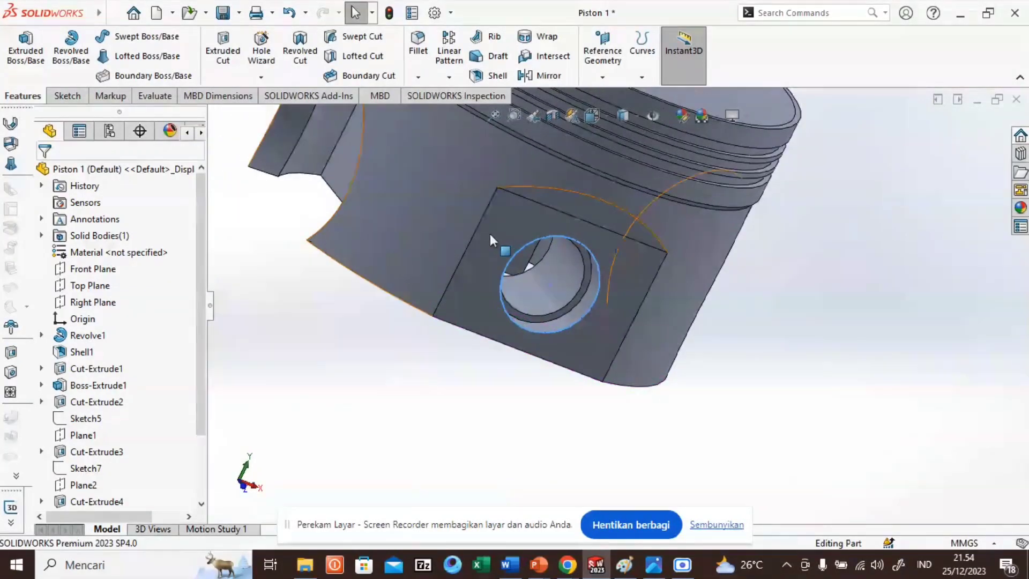
pyautogui.click(521, 230)
pyautogui.click(557, 190)
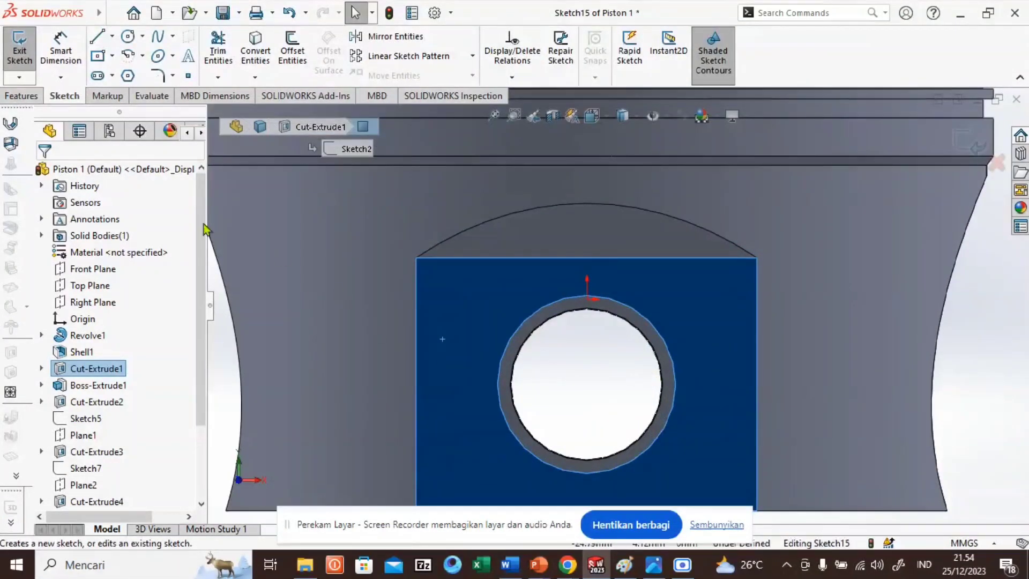
pyautogui.click(128, 39)
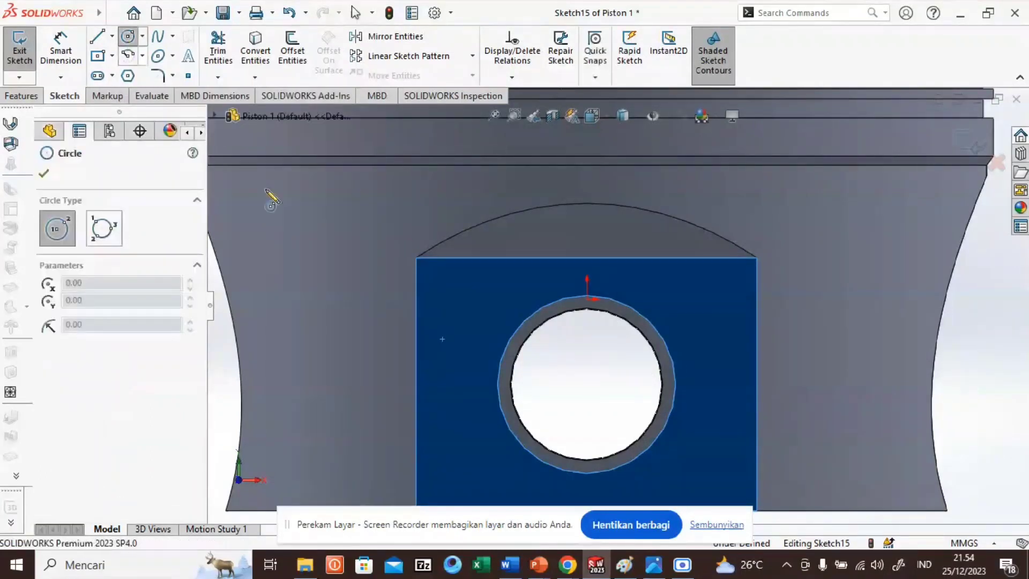
pyautogui.click(586, 385)
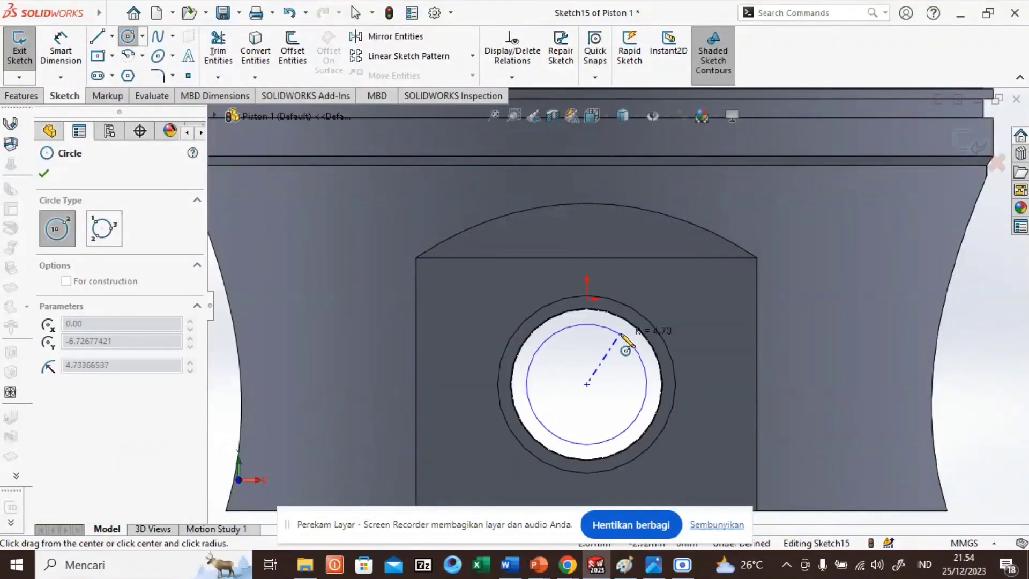
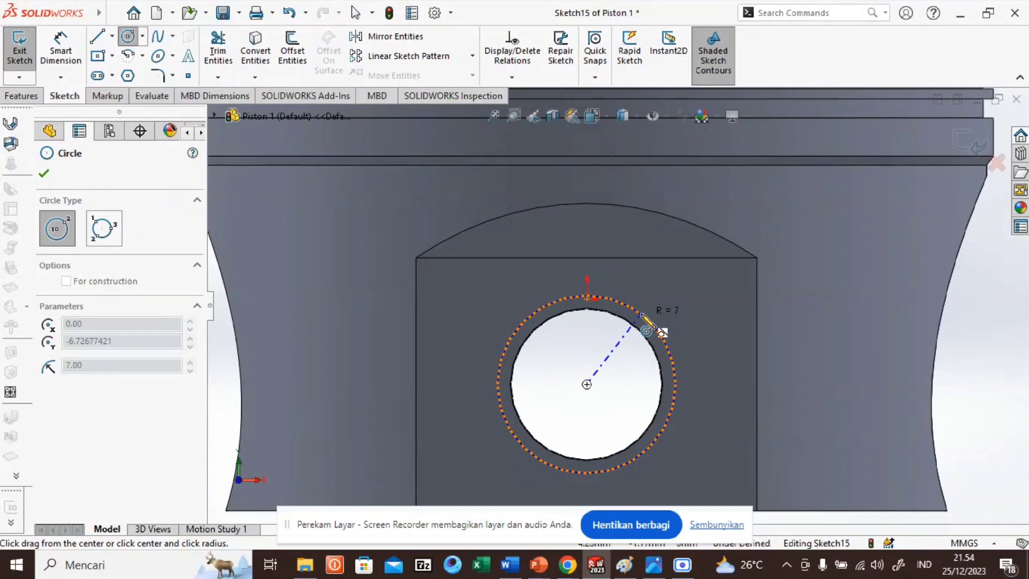
pyautogui.click(641, 315)
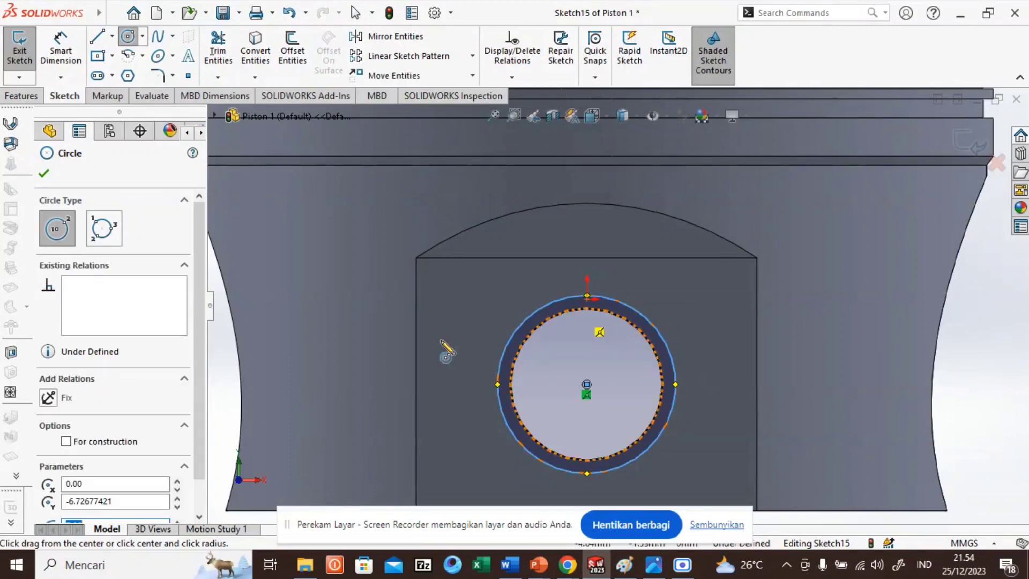
pyautogui.click(45, 175)
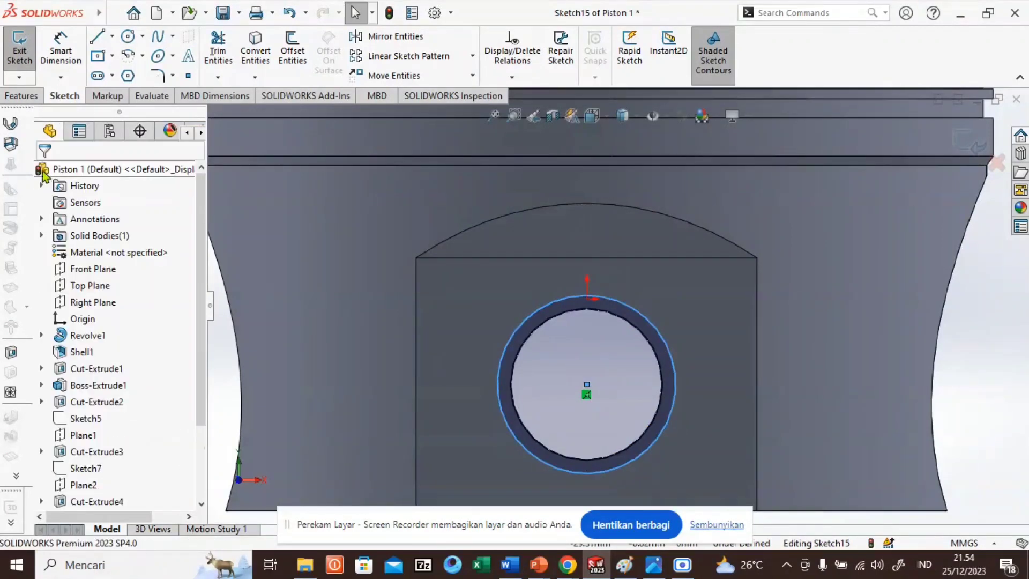
# Step: Boss-extrude the circle as Blind, 2 mm deep, reversed into the pin hole to plug its outer end
pyautogui.click(30, 97)
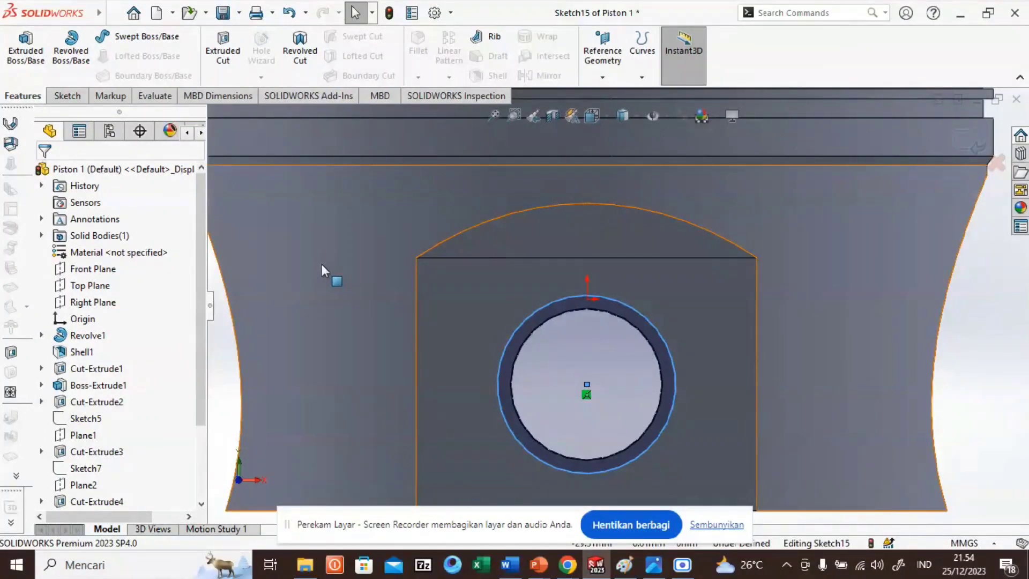
pyautogui.moveTo(321, 263)
pyautogui.mouseDown(button='middle')
pyautogui.moveTo(333, 280)
pyautogui.moveTo(319, 265)
pyautogui.mouseUp(button='middle')
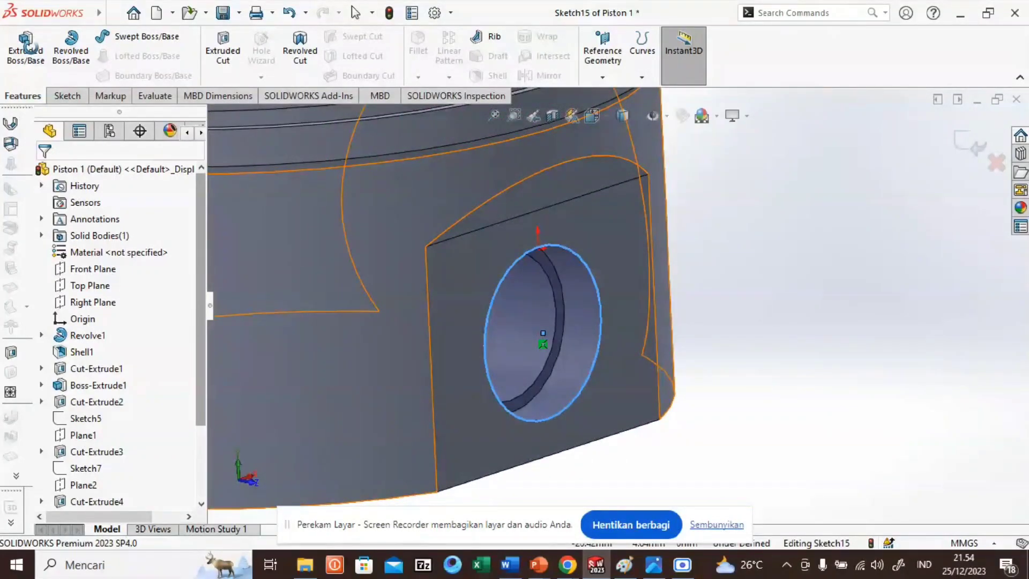
pyautogui.press('Escape')
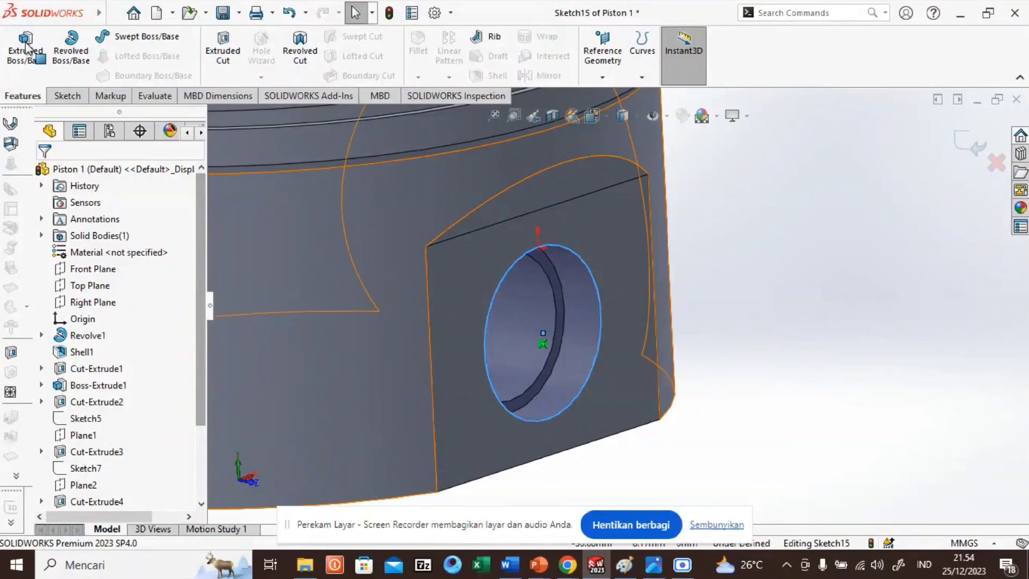
pyautogui.click(25, 49)
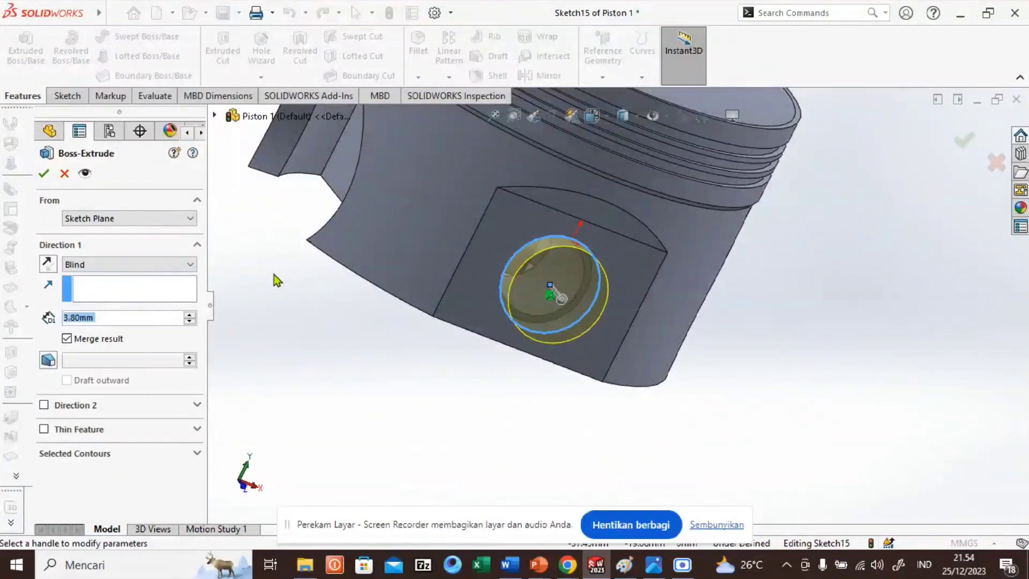
pyautogui.click(47, 264)
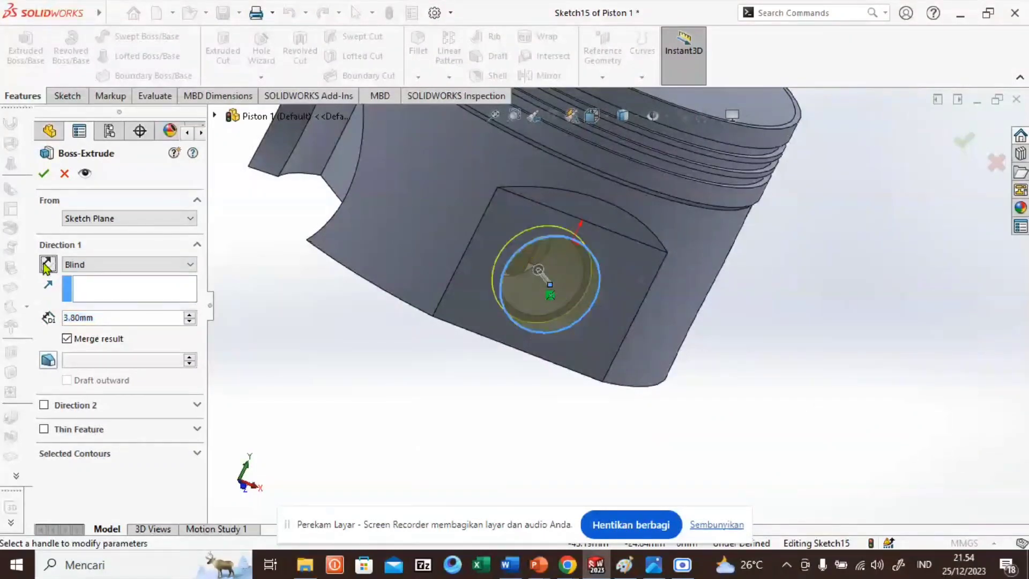
pyautogui.click(115, 320)
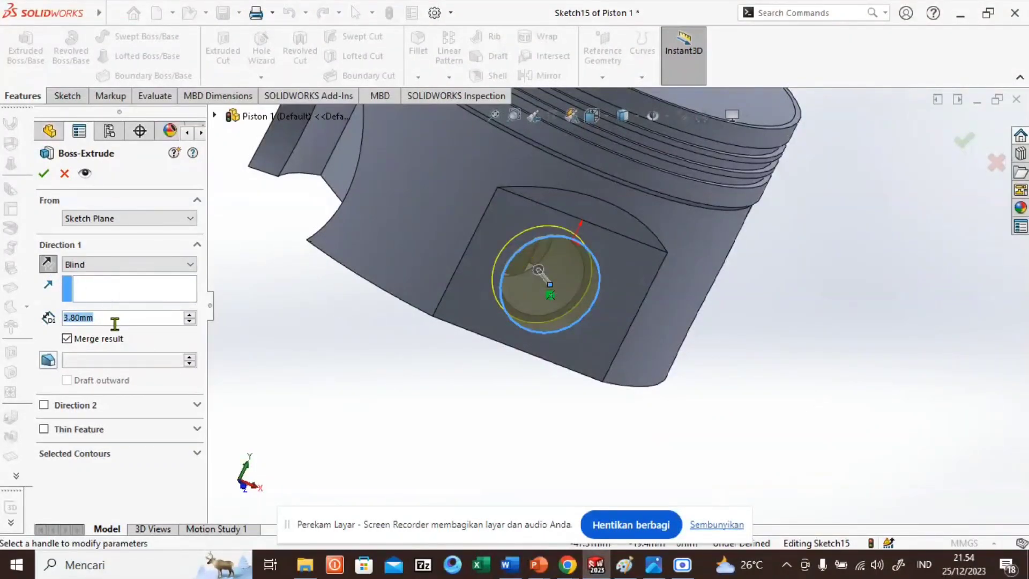
pyautogui.write('2')
pyautogui.press('Return')
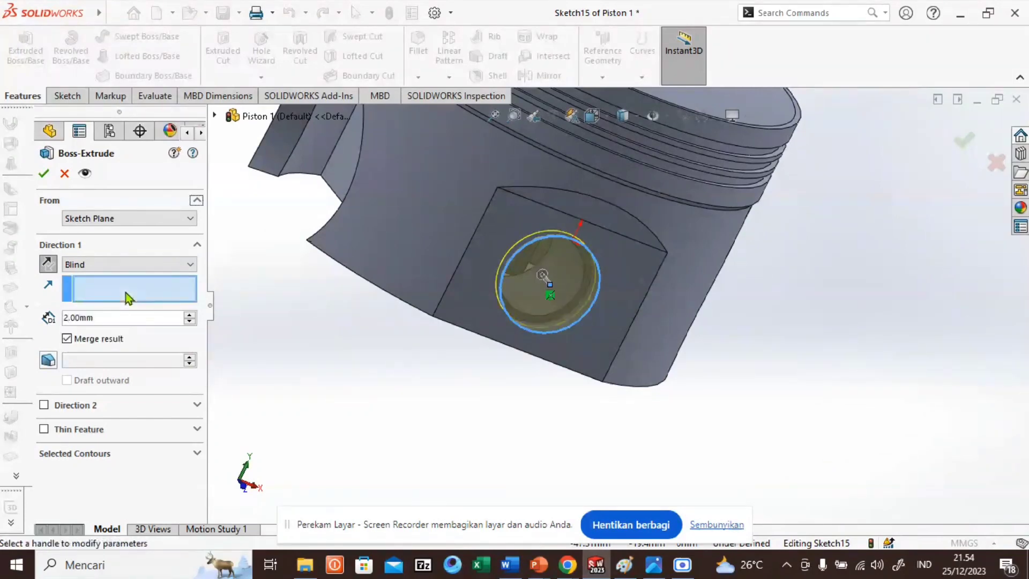
pyautogui.click(46, 174)
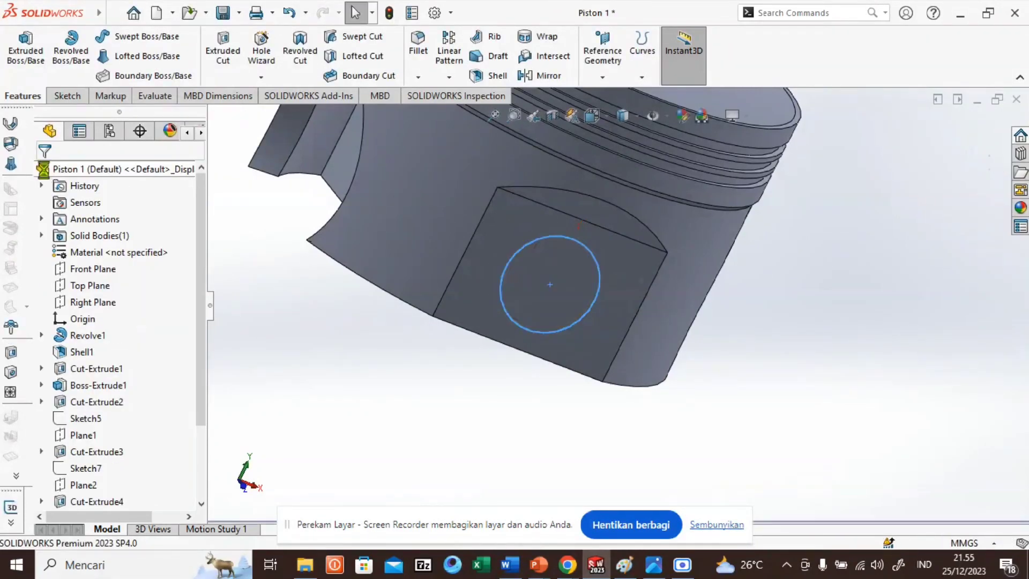
# Step: Start a new sketch on the skirt's opposite flat face, around the open end of the pin hole
pyautogui.scroll(3, 309, 221)
pyautogui.moveTo(337, 186); pyautogui.dragTo(407, 254, button='middle')
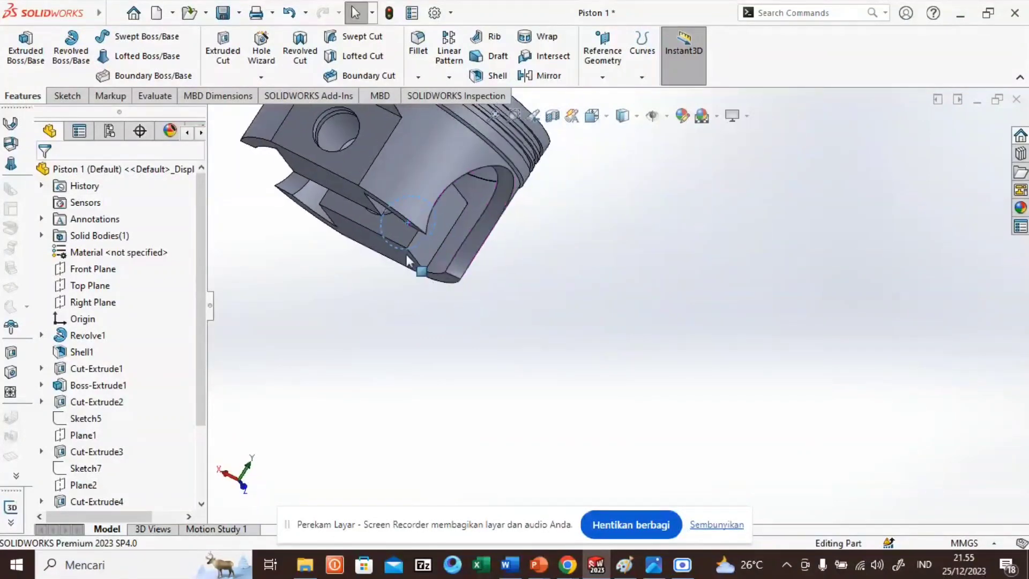
pyautogui.click(361, 143)
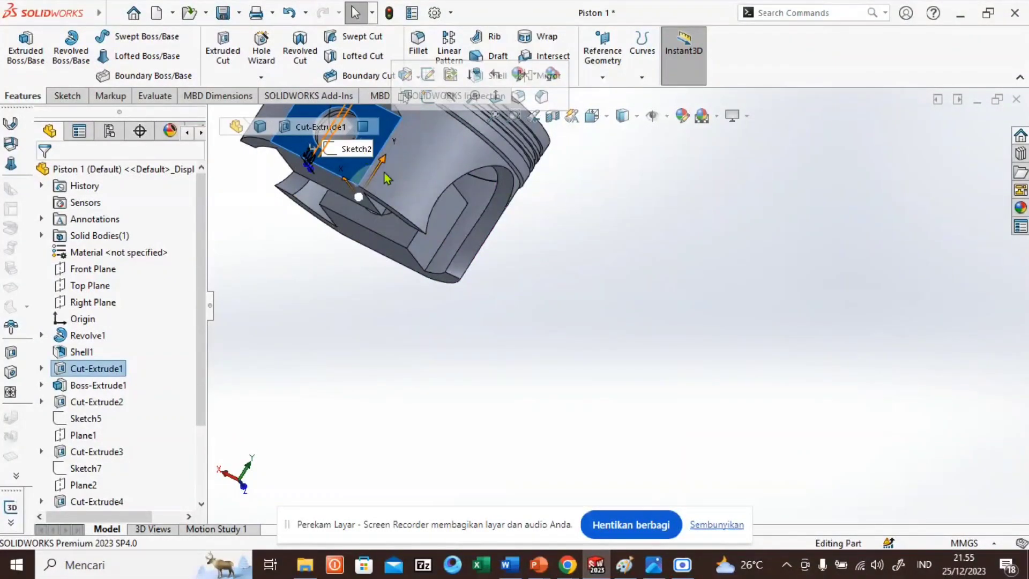
pyautogui.click(601, 275)
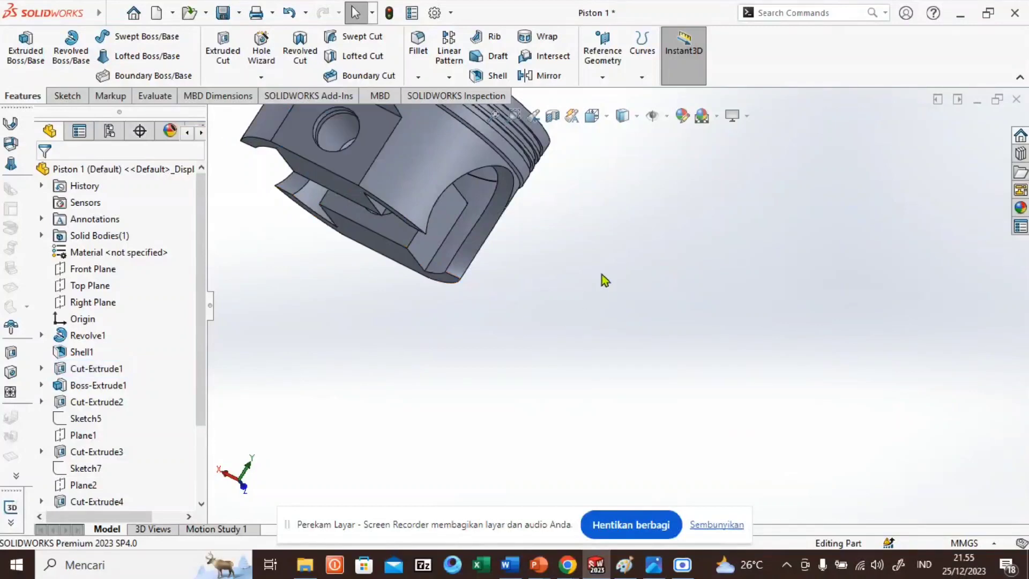
pyautogui.click(377, 145)
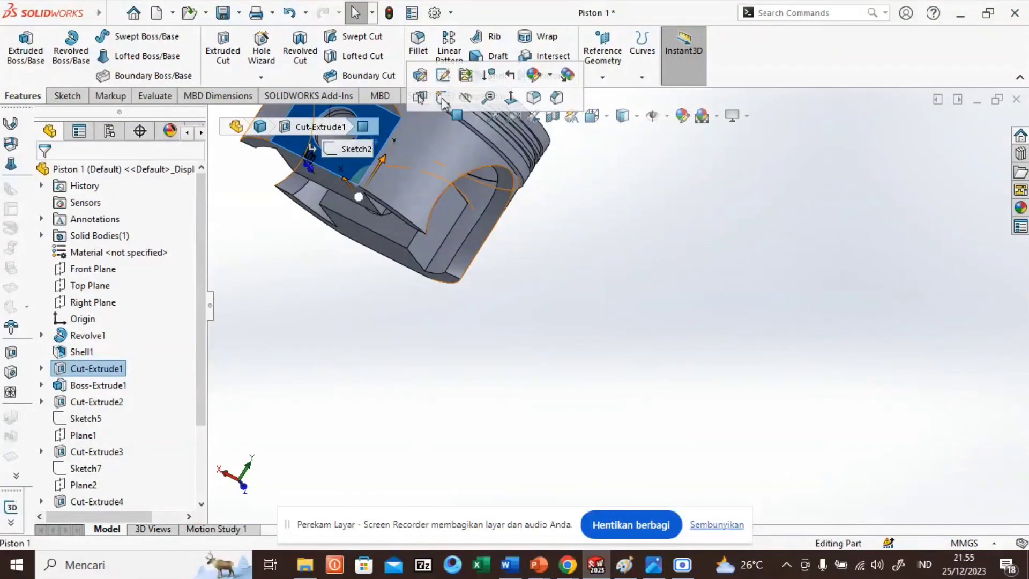
pyautogui.click(443, 97)
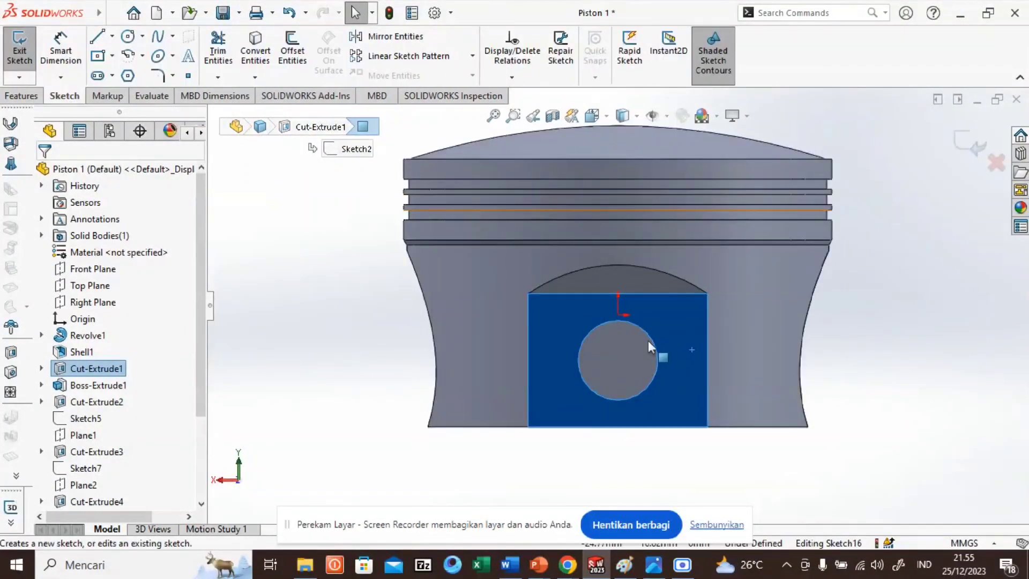
# Step: Draw a circle centred on the pin hole and sized to coincide with the hole's edge
pyautogui.click(129, 40)
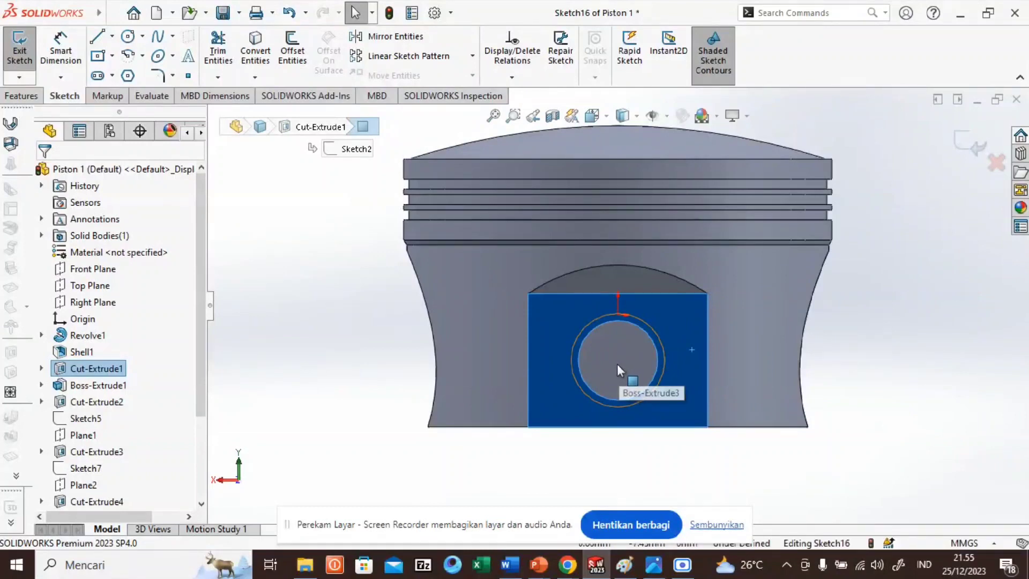
pyautogui.click(617, 322)
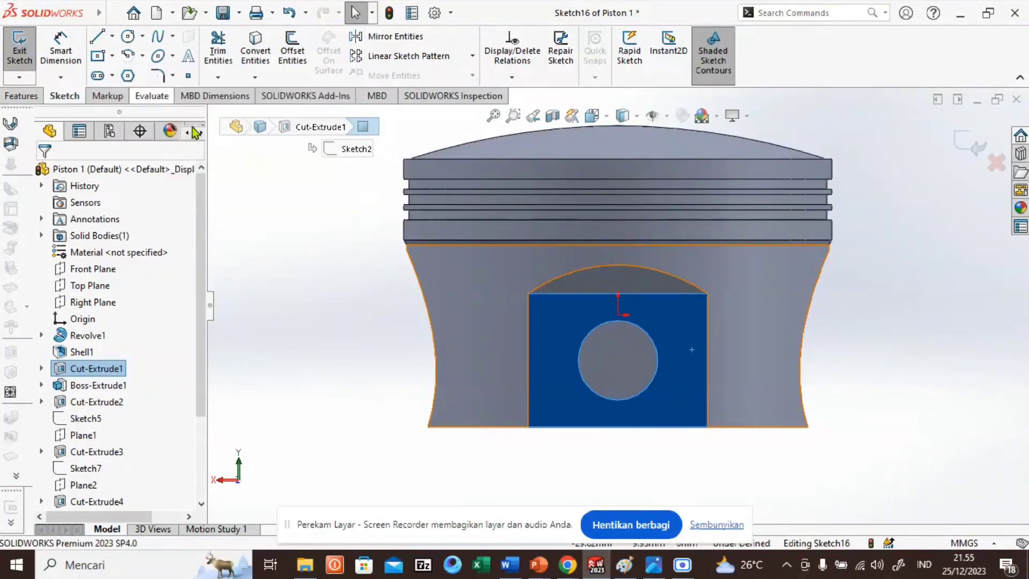
pyautogui.click(129, 37)
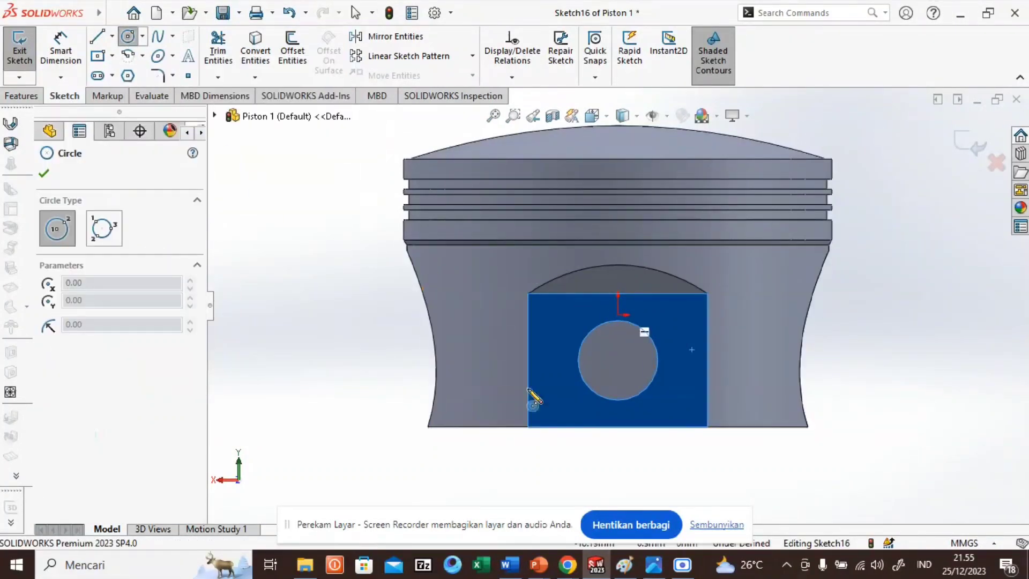
pyautogui.click(618, 360)
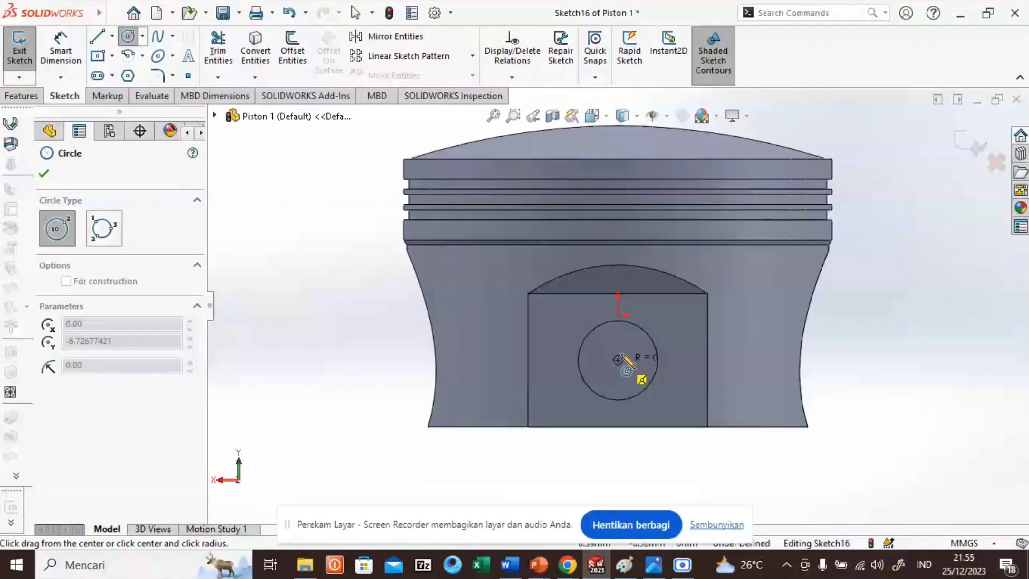
pyautogui.click(630, 323)
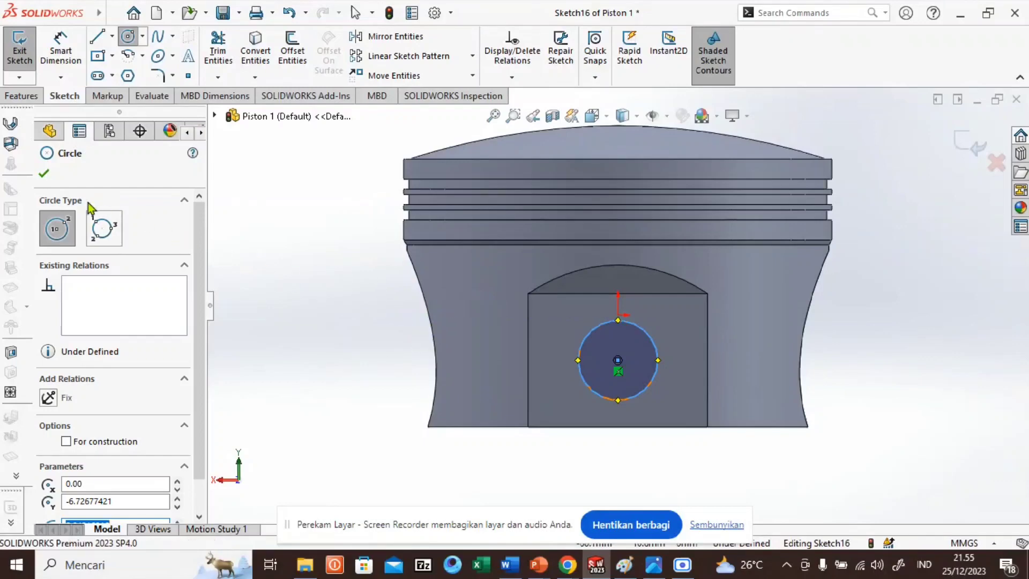
pyautogui.click(44, 173)
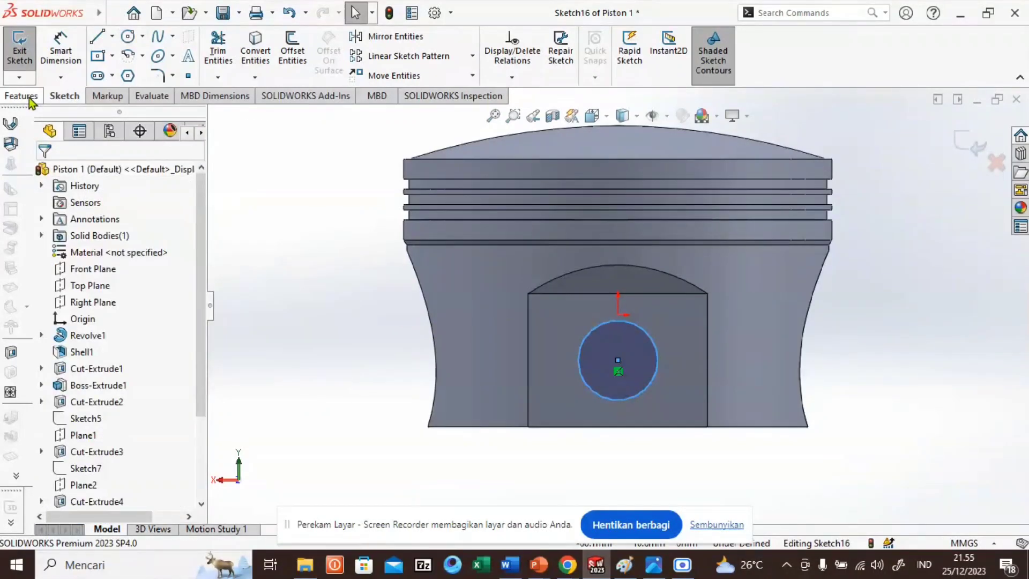
# Step: Cut-extrude the circle with the Through All end condition to open the pin hole through both sides of the skirt
pyautogui.click(27, 96)
pyautogui.click(223, 51)
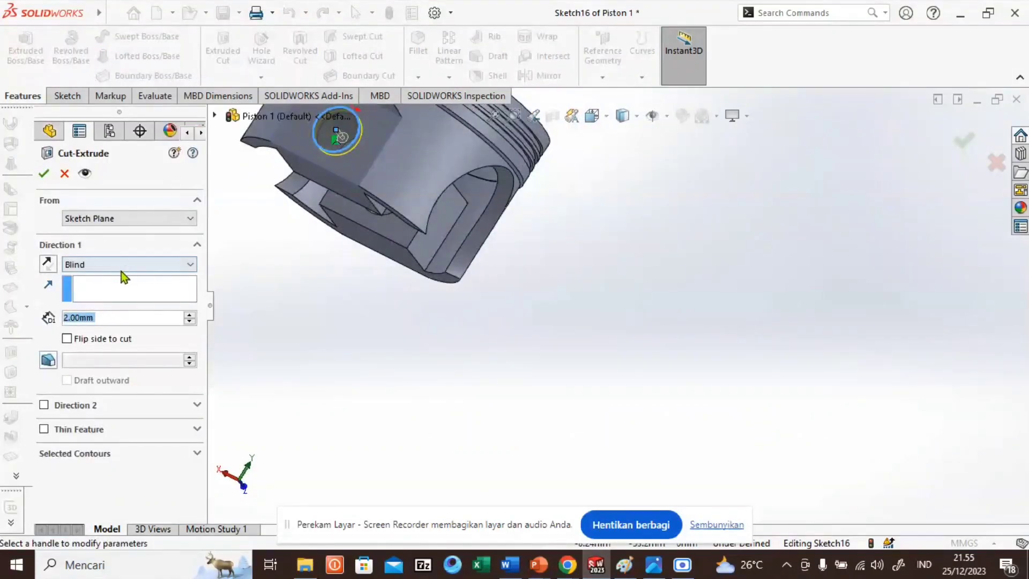
pyautogui.click(105, 270)
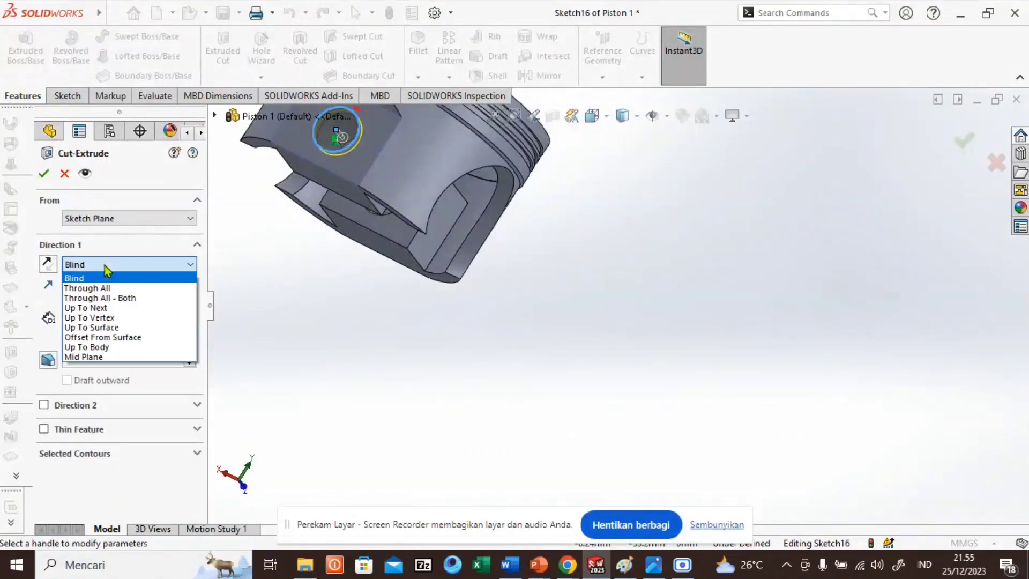
pyautogui.click(117, 289)
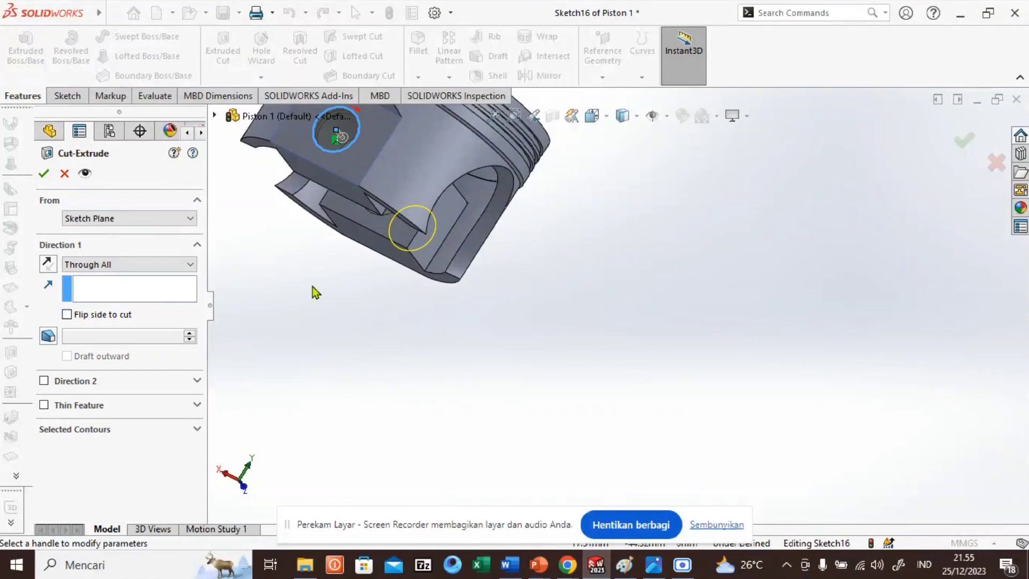
pyautogui.click(110, 285)
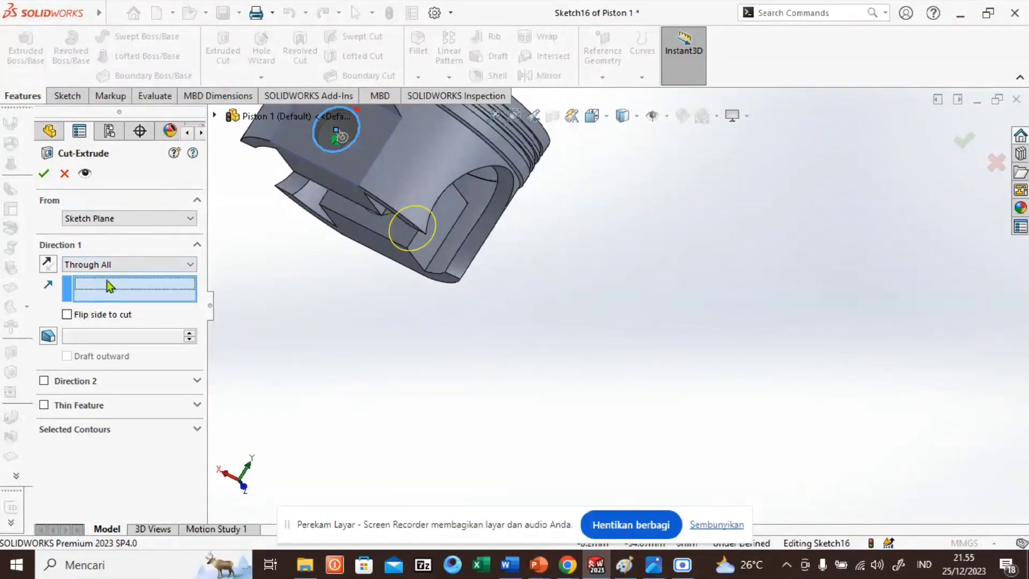
pyautogui.click(45, 173)
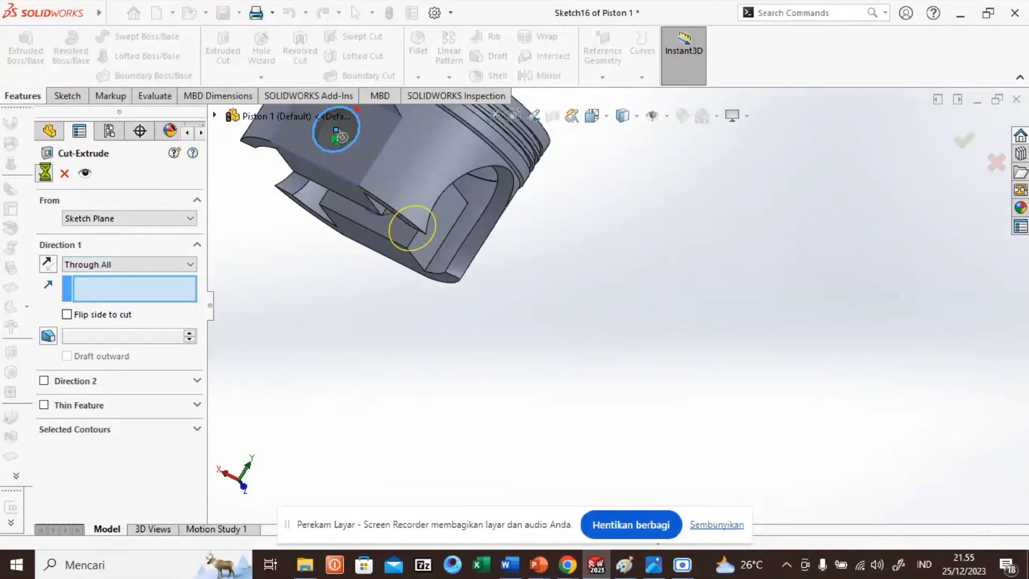
# Step: Start a constant-size symmetric Fillet with its radius set to 2 mm
pyautogui.moveTo(336, 263); pyautogui.dragTo(544, 294, button='middle')
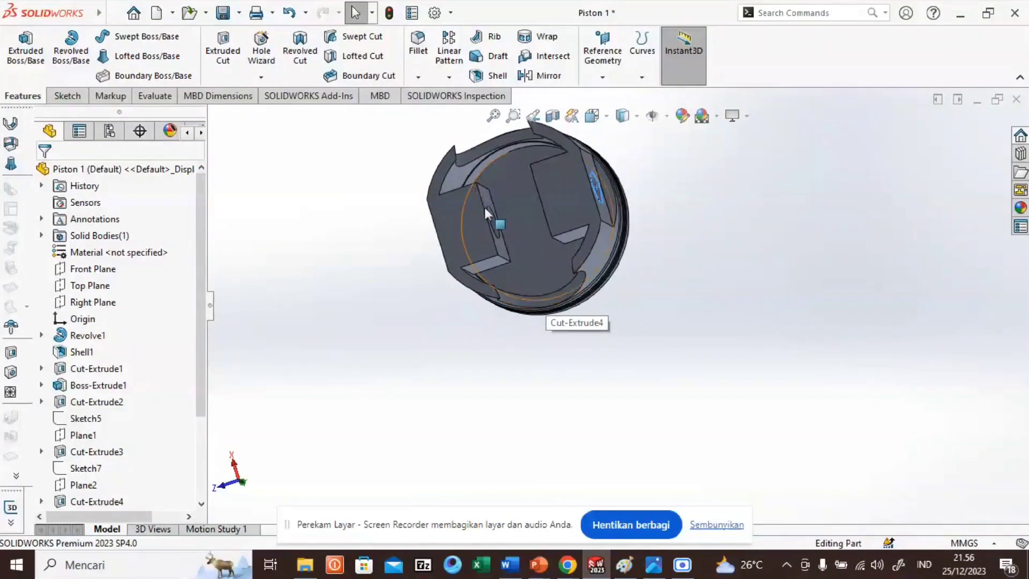
pyautogui.press('f')
pyautogui.scroll(-2, 643, 274)
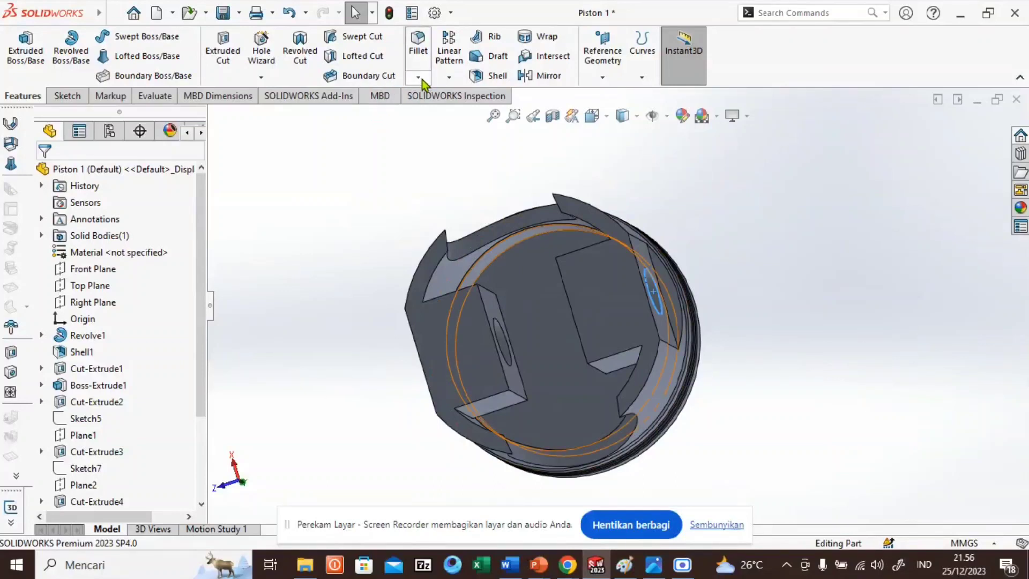
pyautogui.click(423, 56)
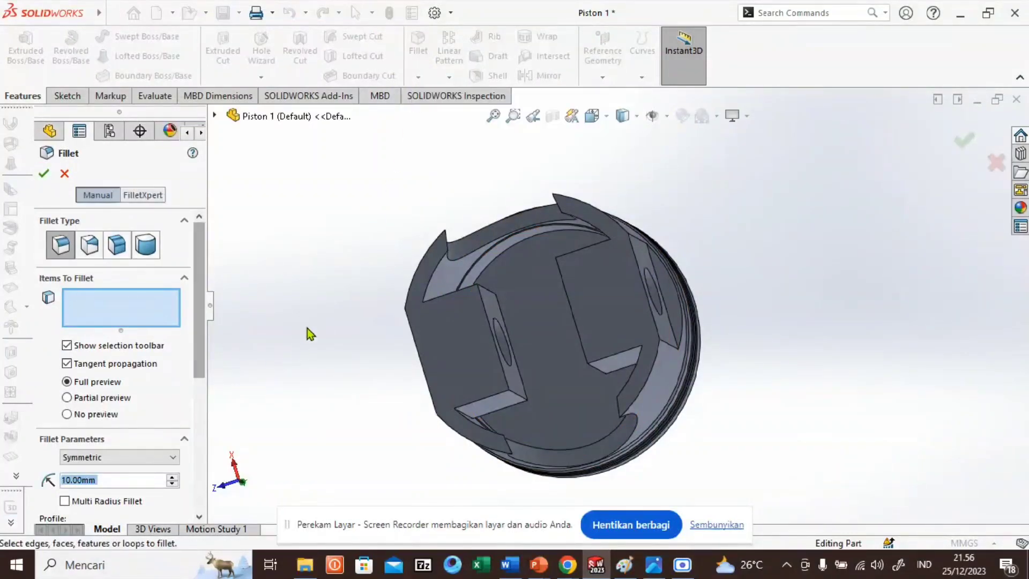
pyautogui.click(120, 480)
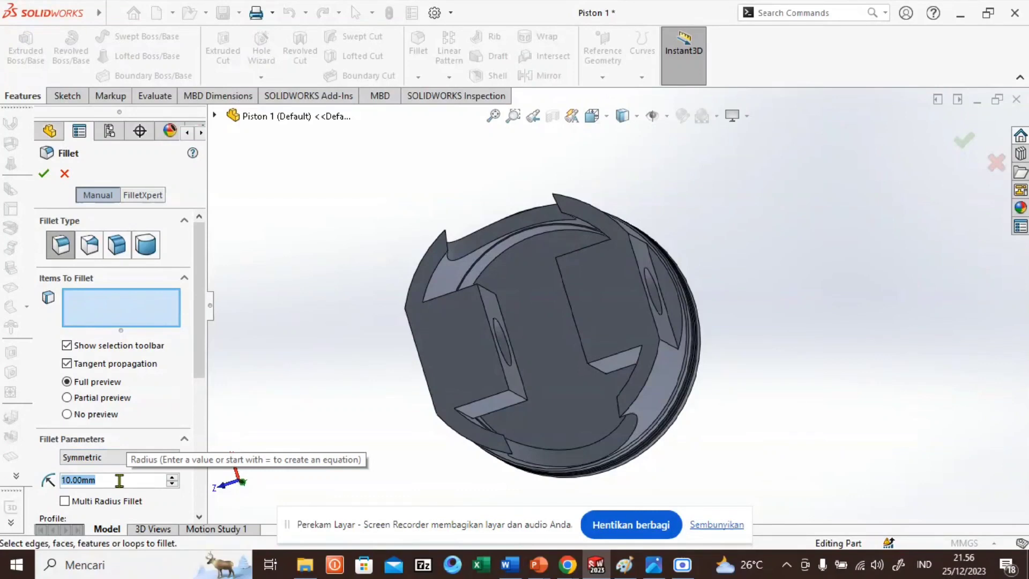
pyautogui.write('2')
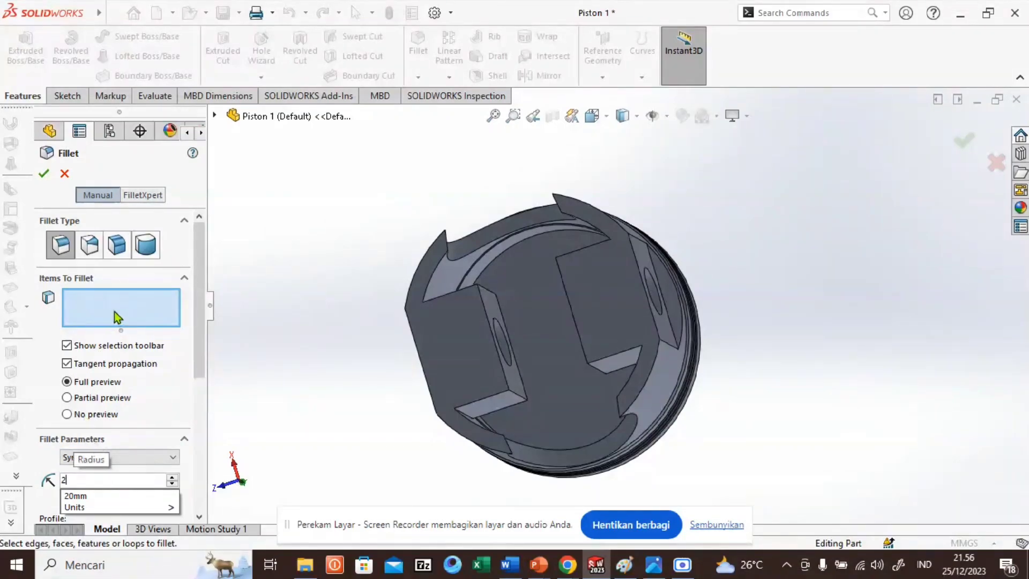
pyautogui.press('Return')
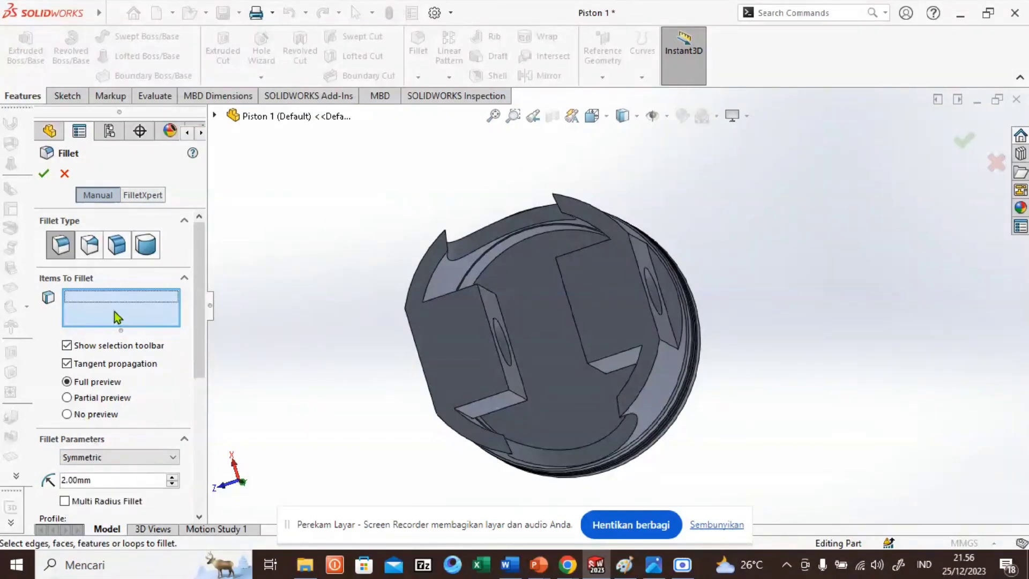
pyautogui.click(513, 375)
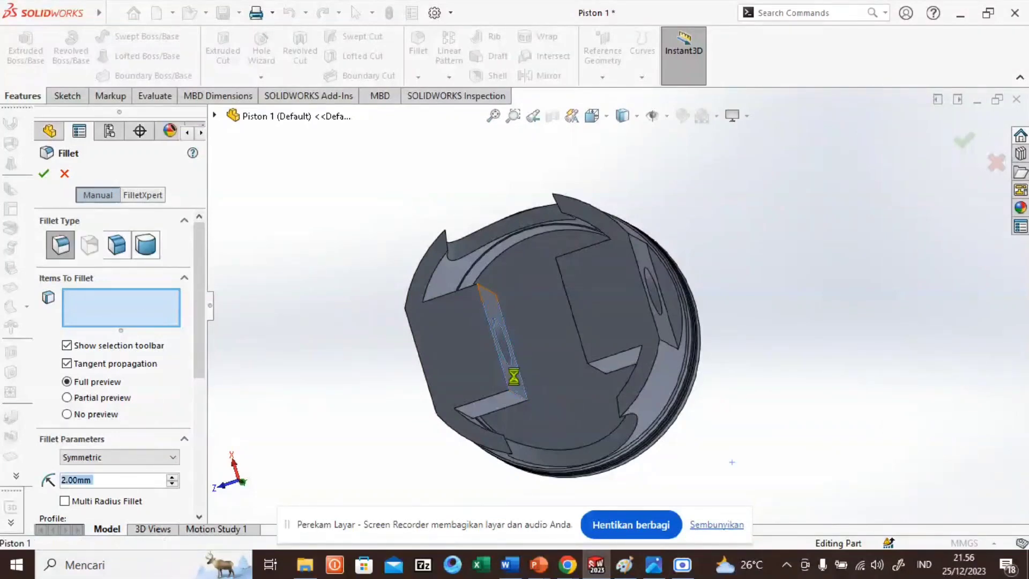
pyautogui.scroll(-3, 538, 345)
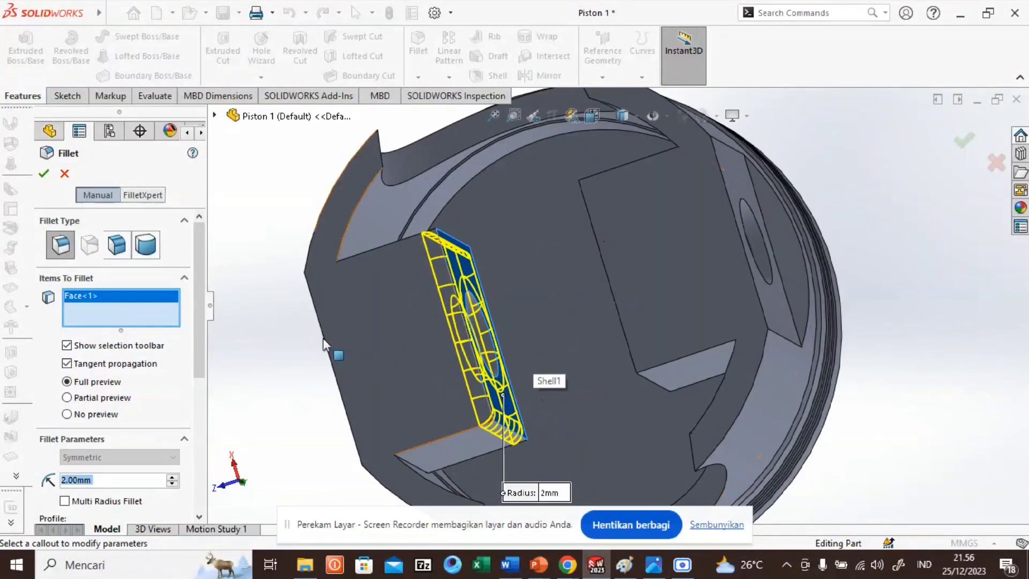
pyautogui.moveTo(281, 339); pyautogui.dragTo(256, 362, button='middle')
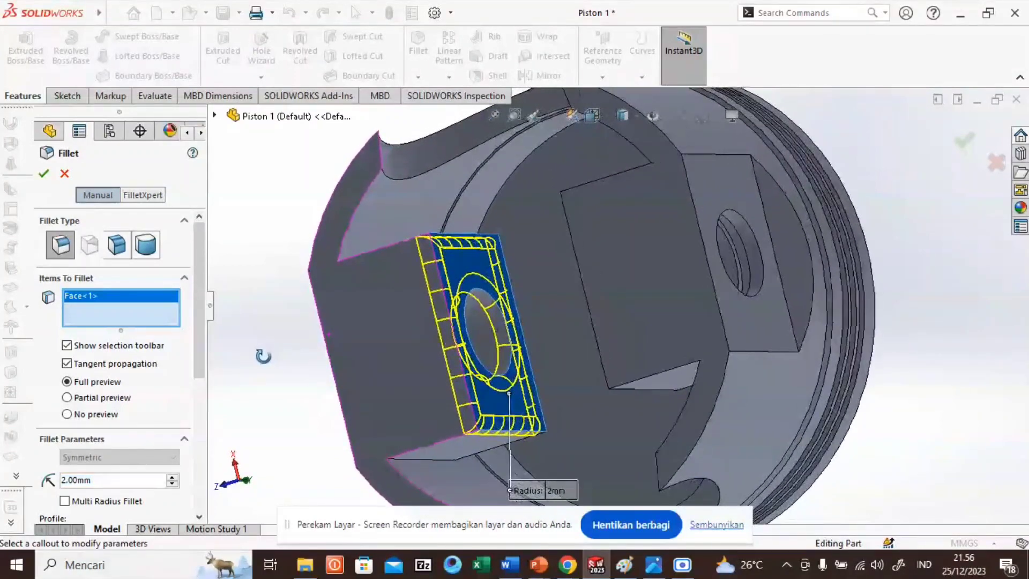
pyautogui.click(471, 287)
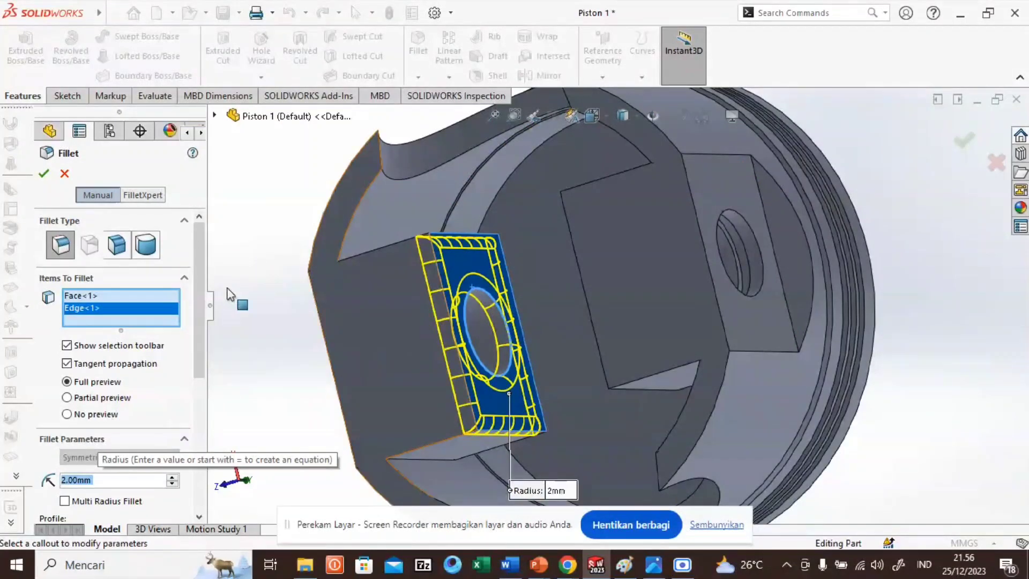
pyautogui.rightClick(94, 296)
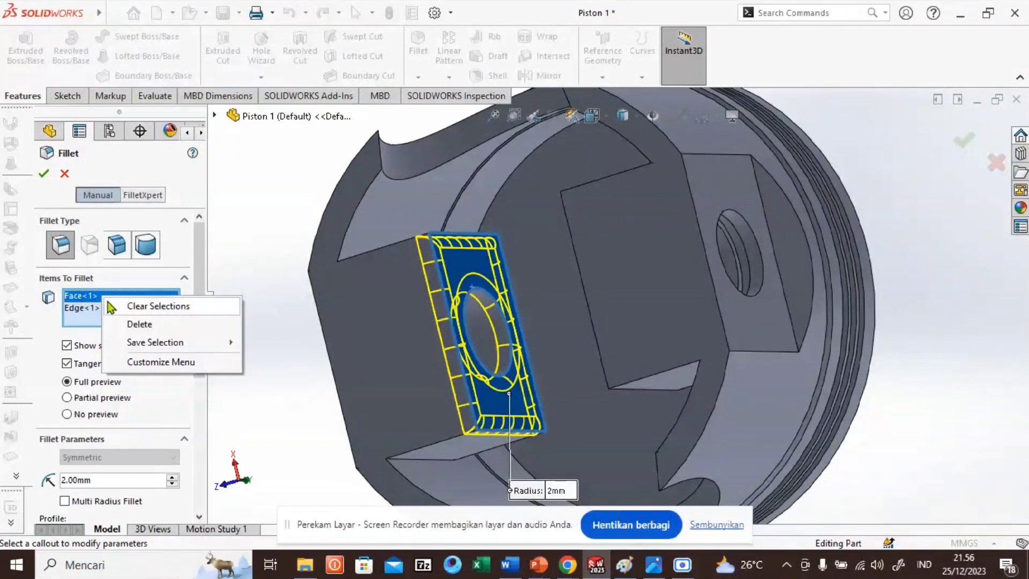
pyautogui.click(140, 324)
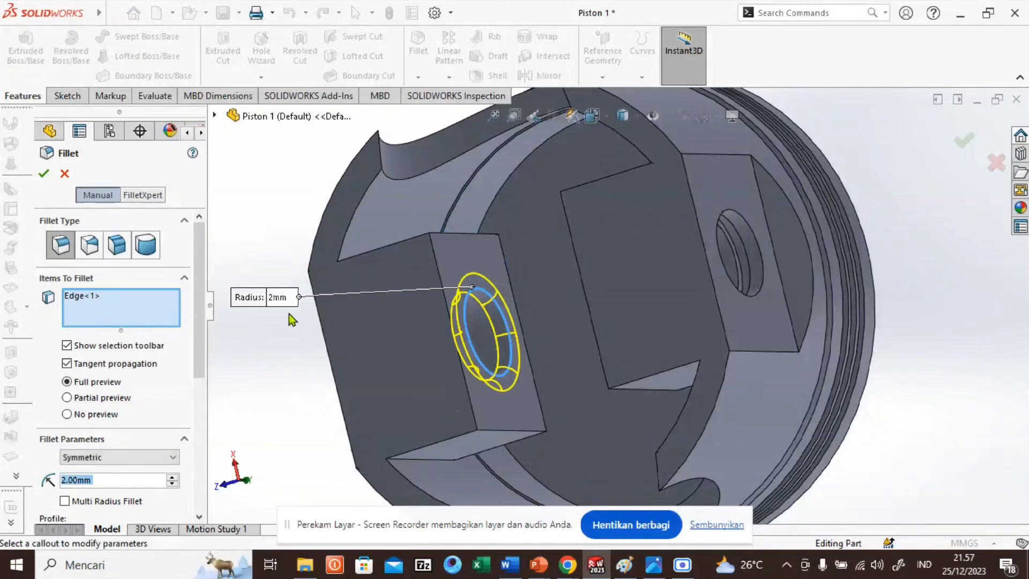
pyautogui.rightClick(96, 301)
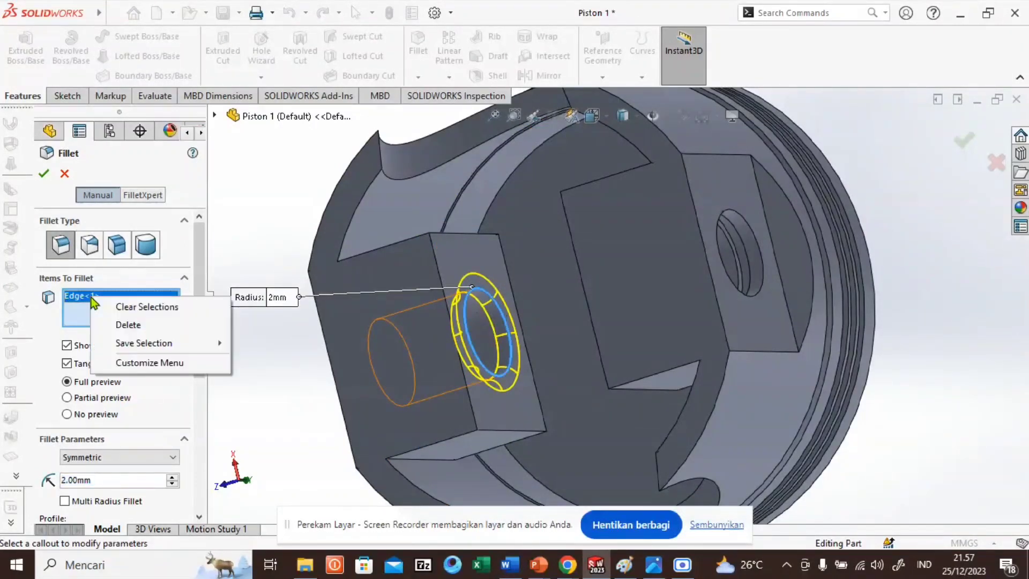
pyautogui.click(134, 324)
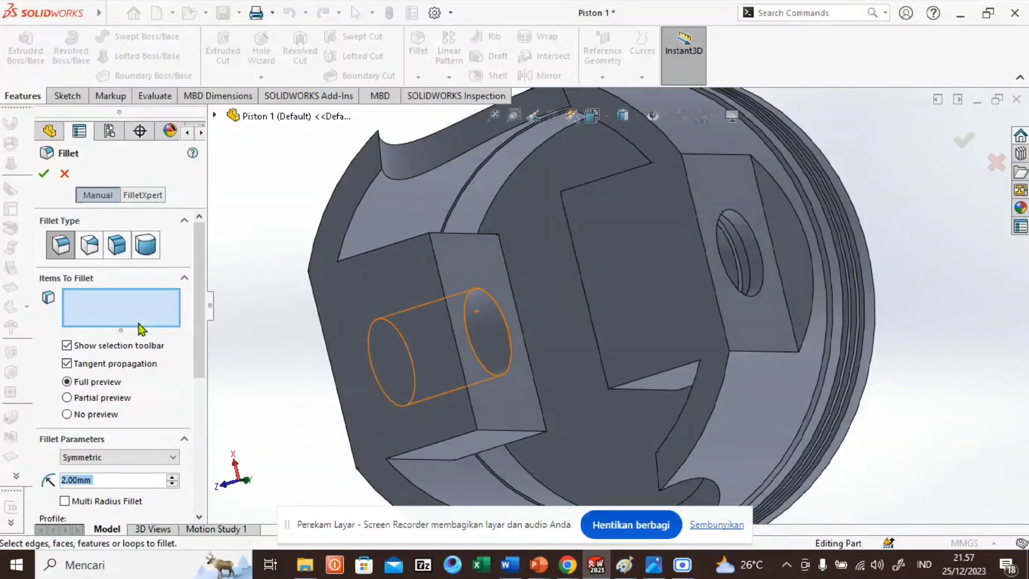
# Step: Select the four edges around one pin boss's inner face and the two side edges of its end face for filleting
pyautogui.click(442, 284)
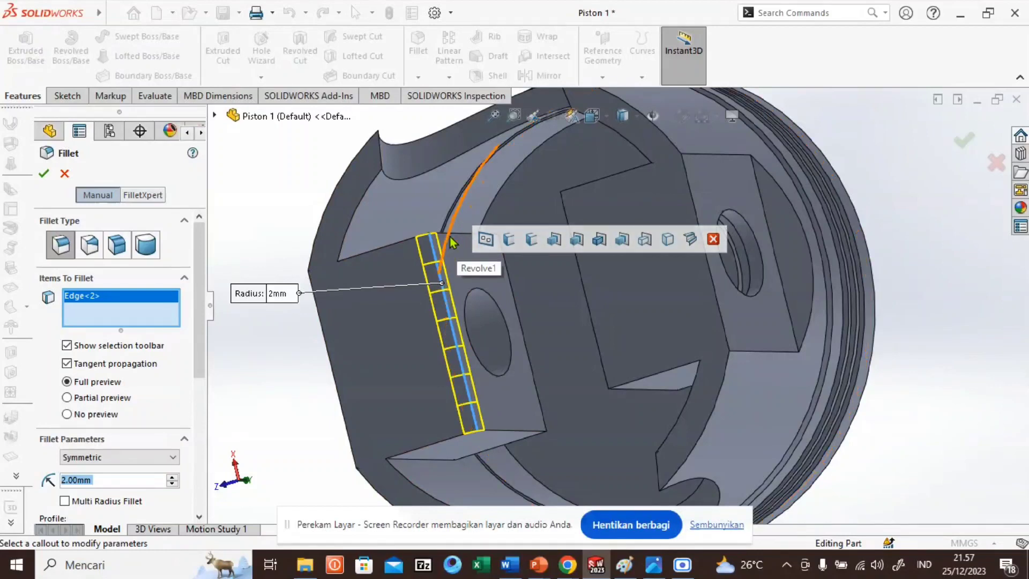
pyautogui.click(448, 235)
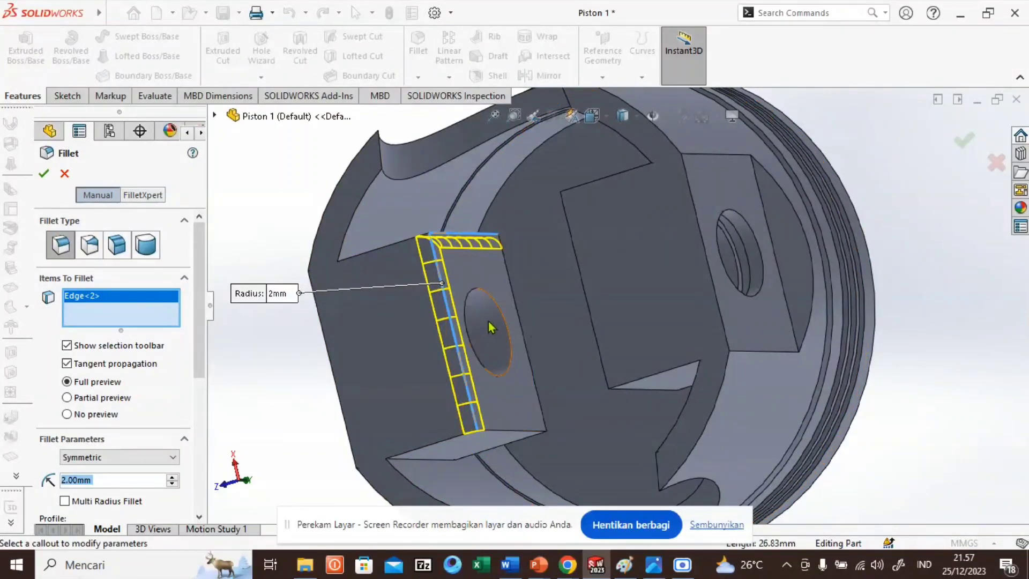
pyautogui.click(512, 297)
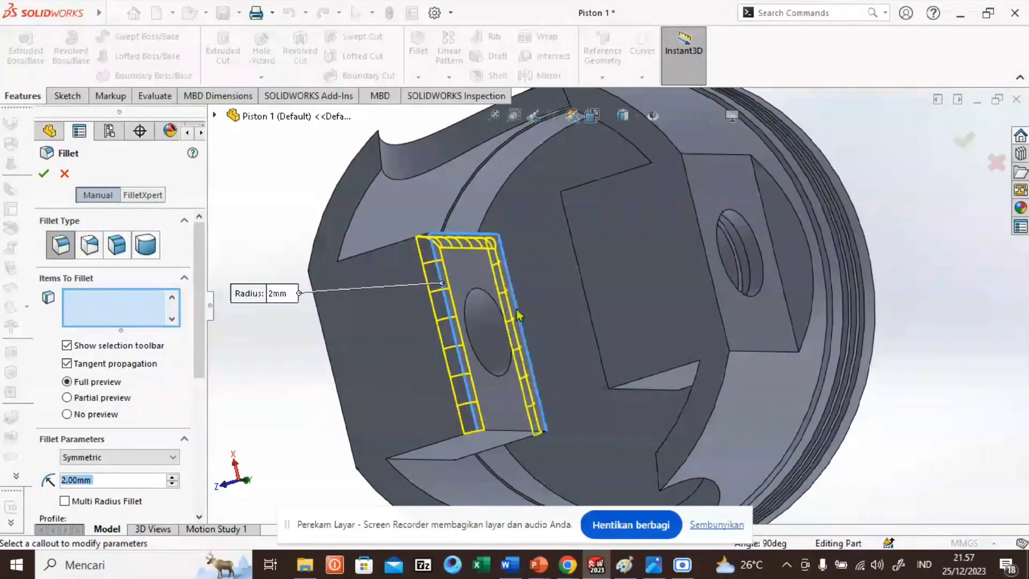
pyautogui.click(509, 424)
pyautogui.click(503, 428)
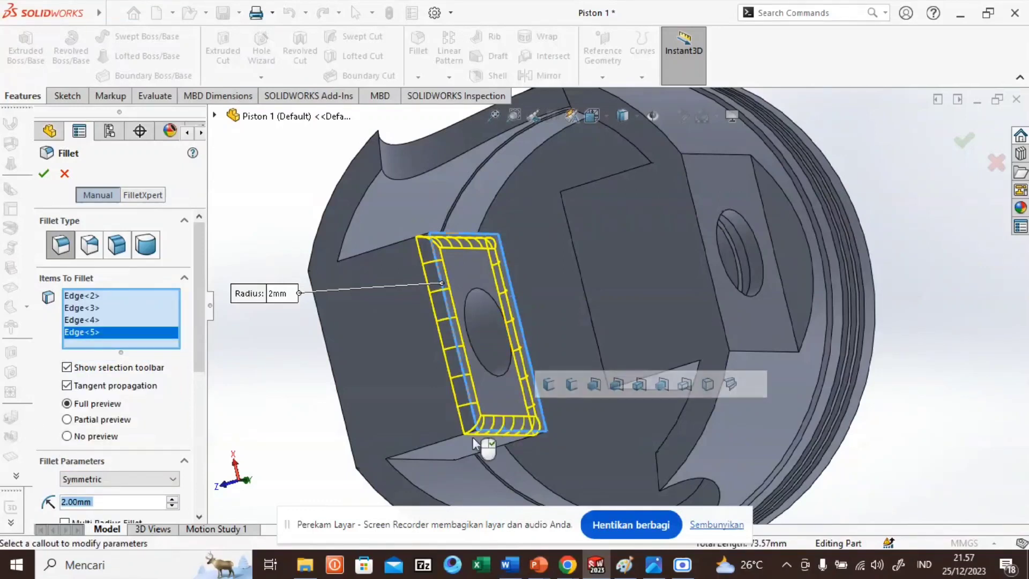
pyautogui.click(432, 442)
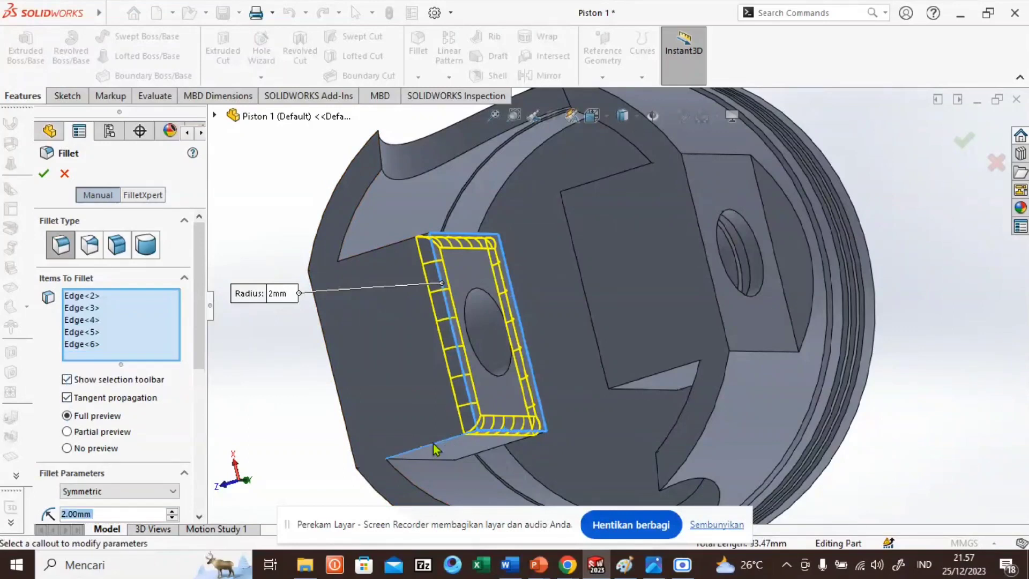
pyautogui.click(378, 250)
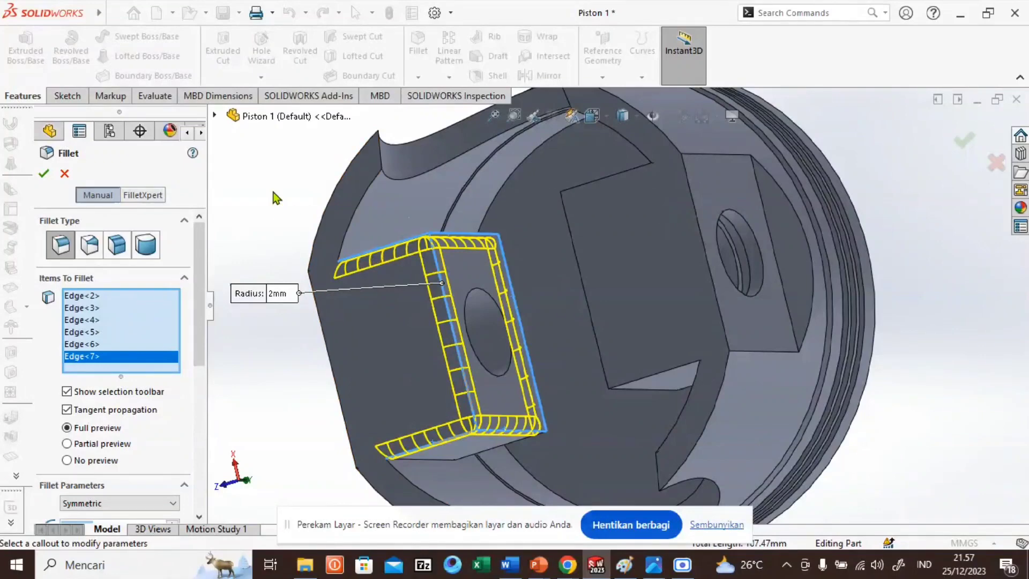
# Step: Add the matching six edges of the opposite pin boss to the selection and apply the 2 mm fillet
pyautogui.moveTo(278, 194); pyautogui.dragTo(436, 270, button='middle')
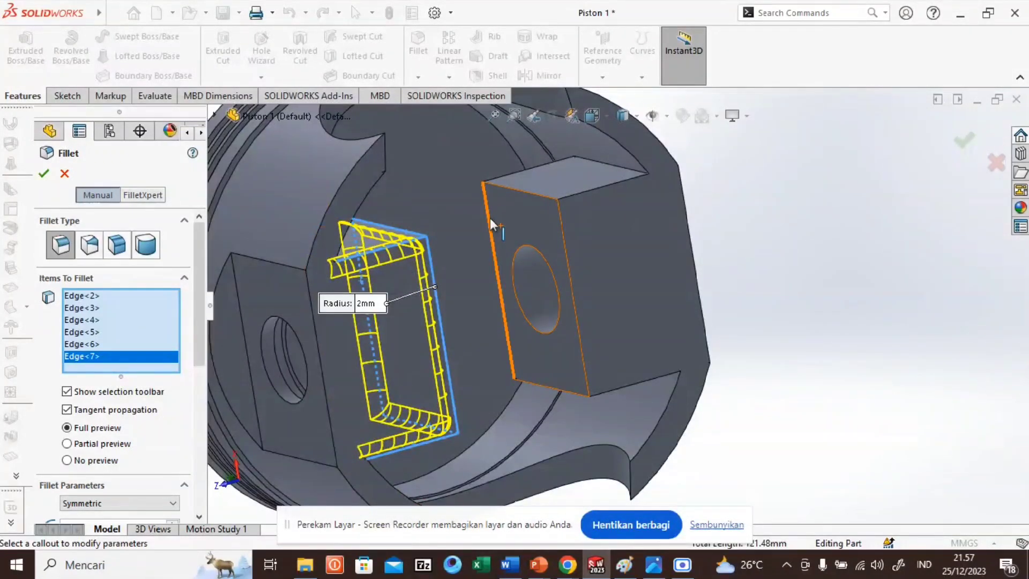
pyautogui.click(491, 224)
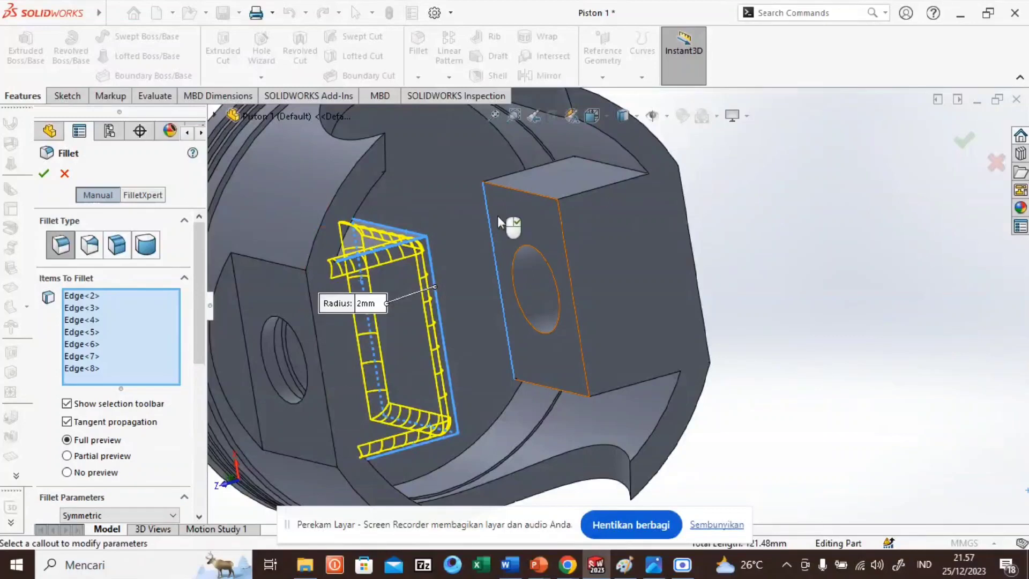
pyautogui.click(532, 199)
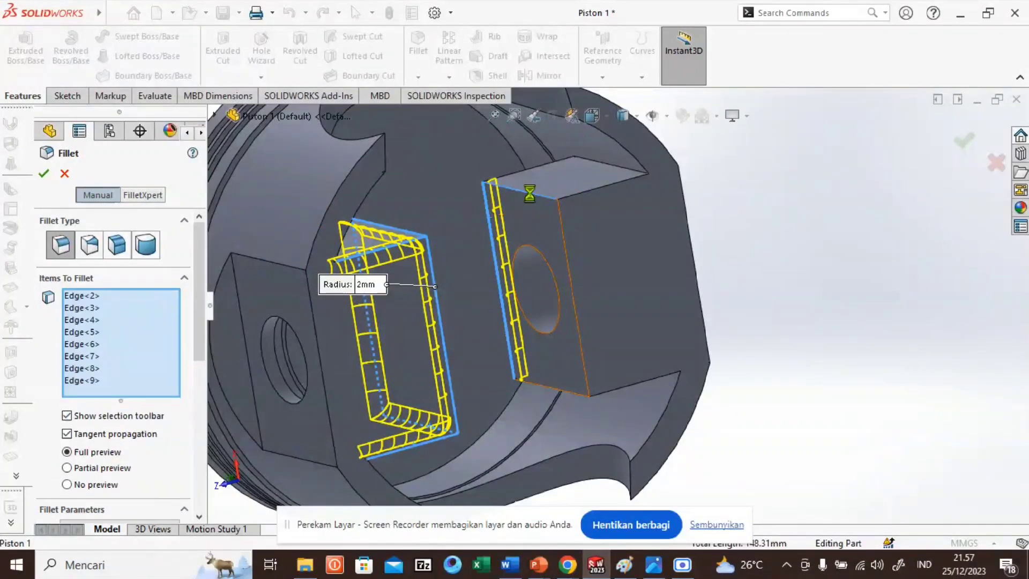
pyautogui.click(564, 236)
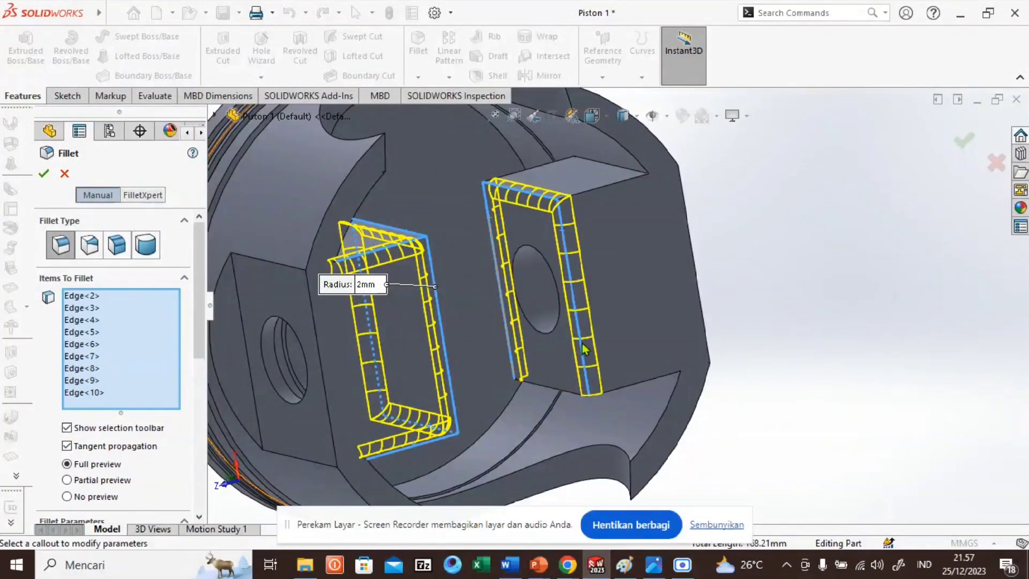
pyautogui.click(556, 392)
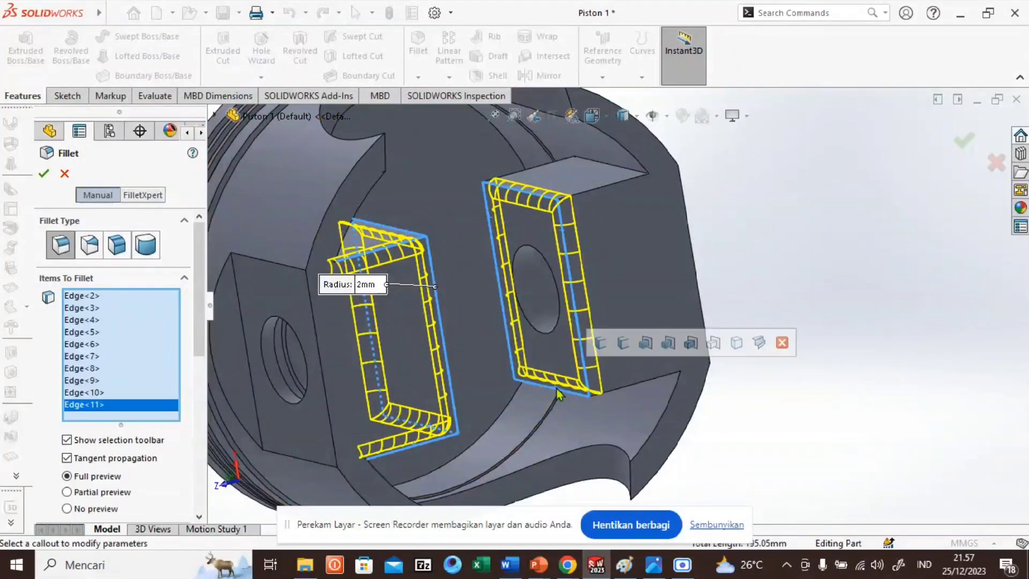
pyautogui.click(628, 390)
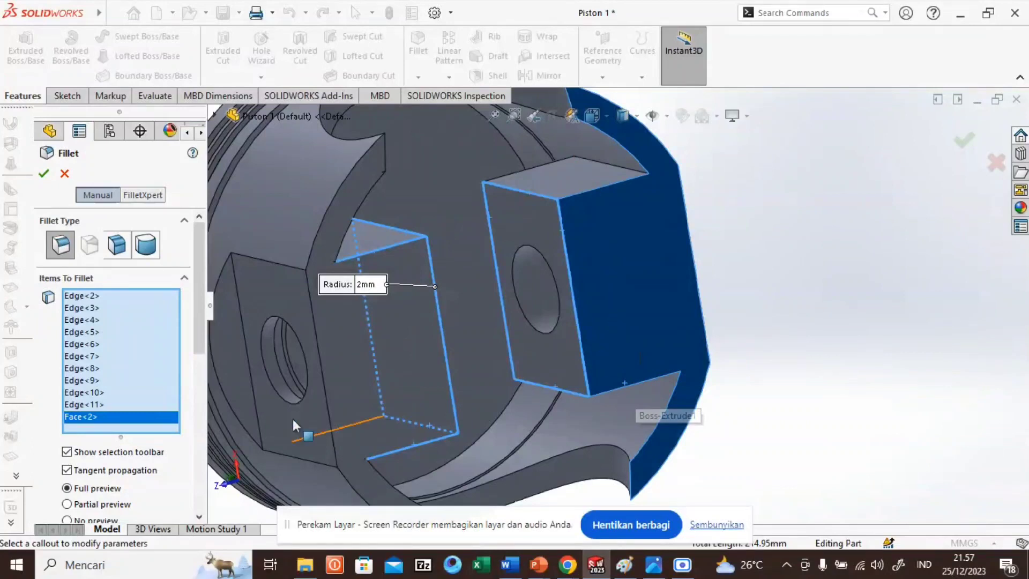
pyautogui.rightClick(86, 420)
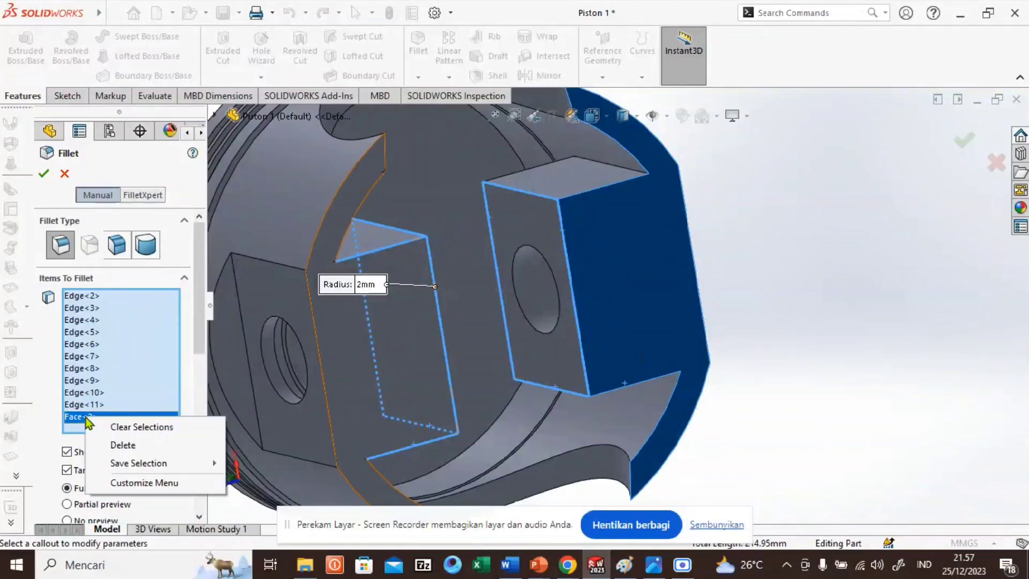
pyautogui.click(117, 446)
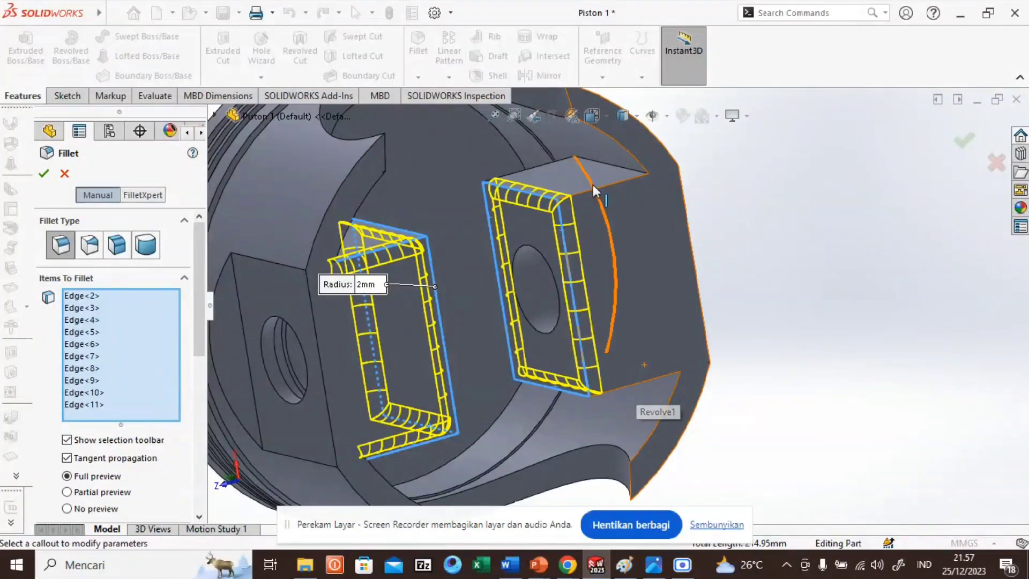
pyautogui.click(588, 188)
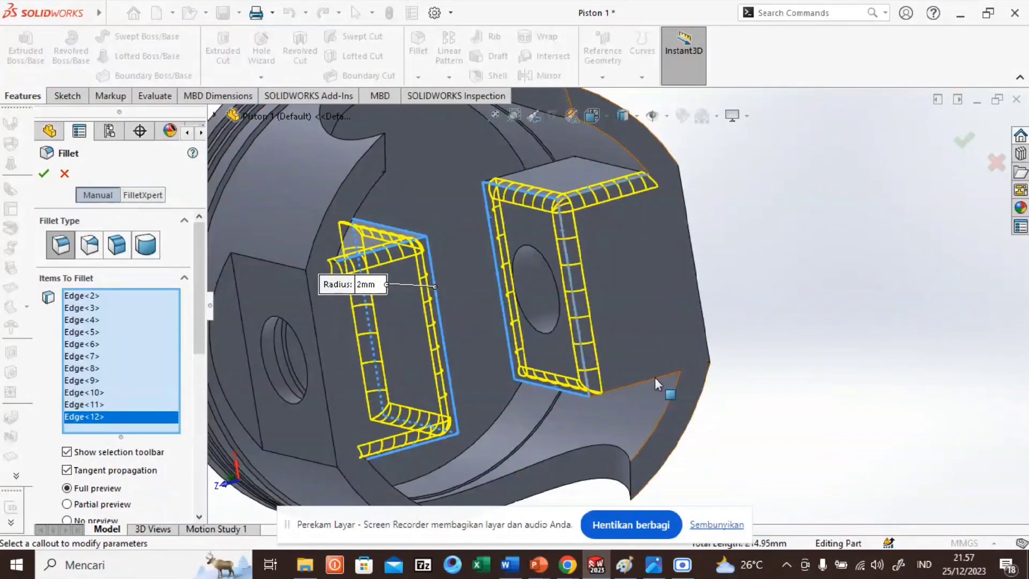
pyautogui.click(655, 377)
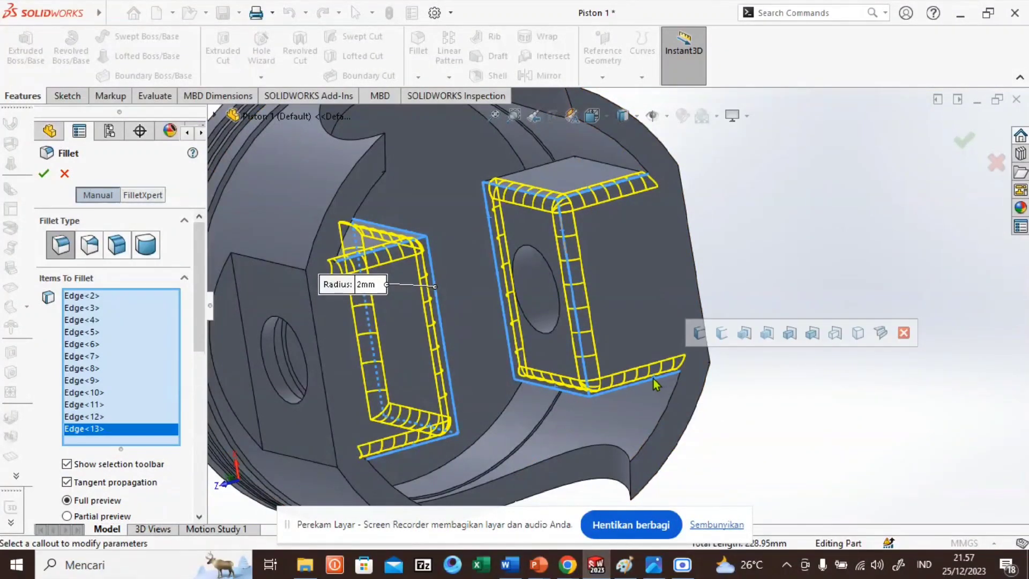
pyautogui.scroll(5, 515, 333)
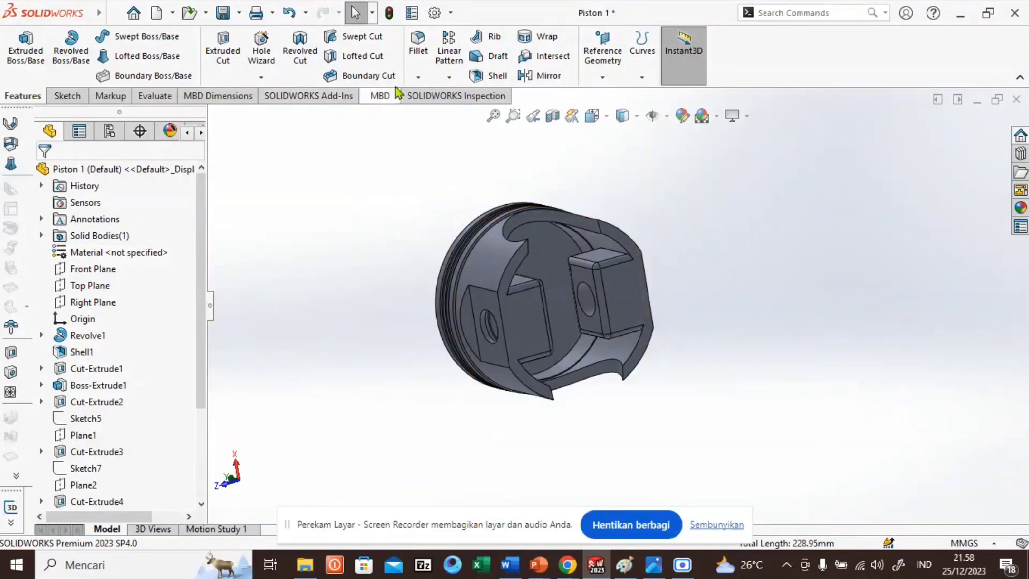
# Step: Start a constant-size symmetric Fillet with its radius set to 0.5 mm
pyautogui.click(418, 77)
pyautogui.click(440, 100)
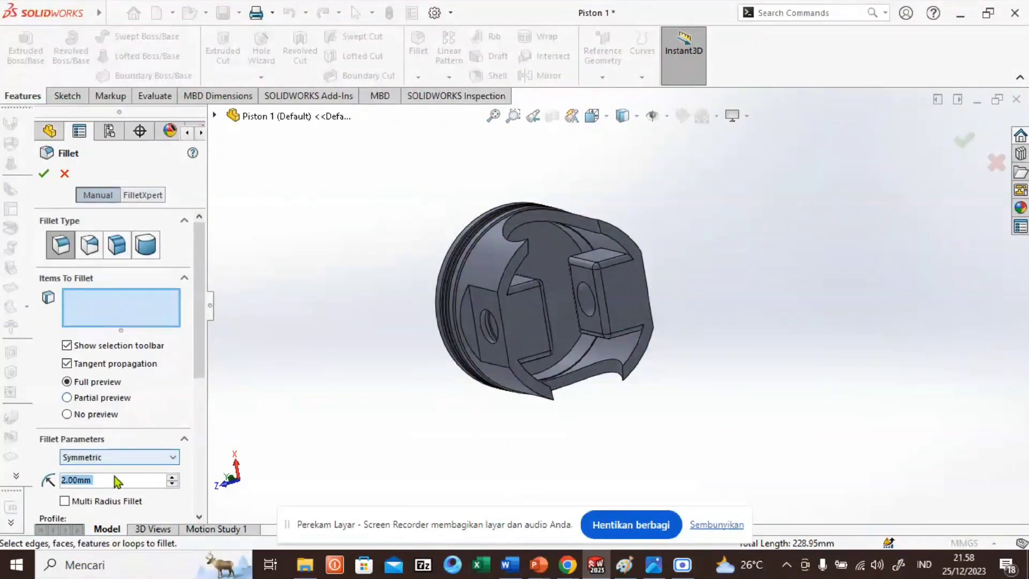
pyautogui.write('0.')
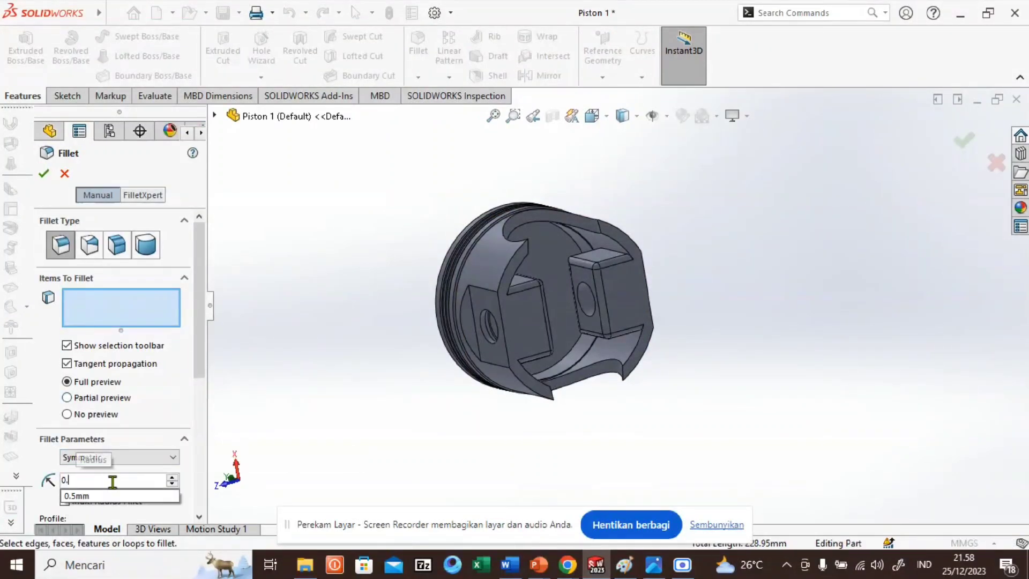
pyautogui.write('5')
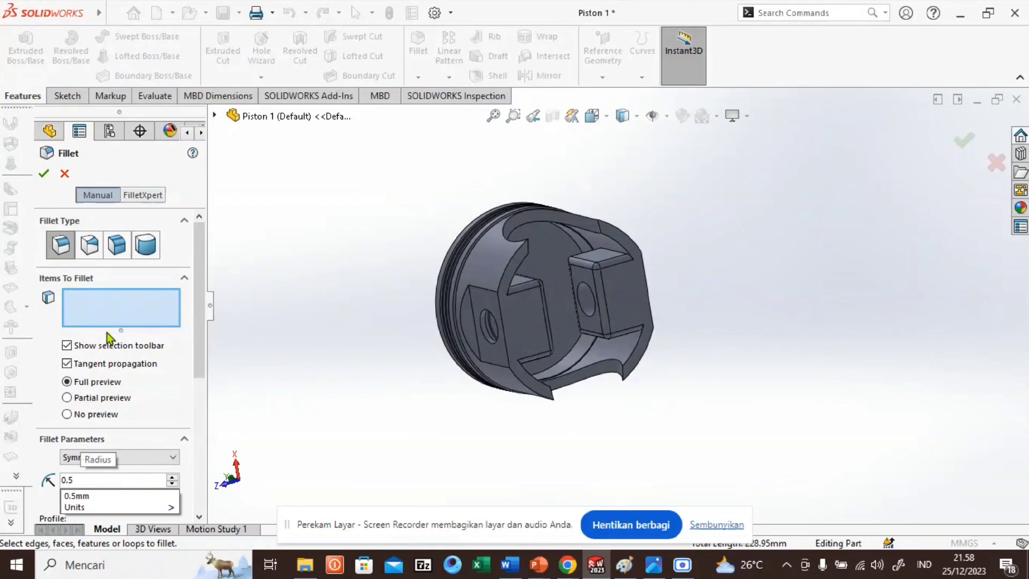
pyautogui.click(117, 312)
pyautogui.scroll(-3, 625, 329)
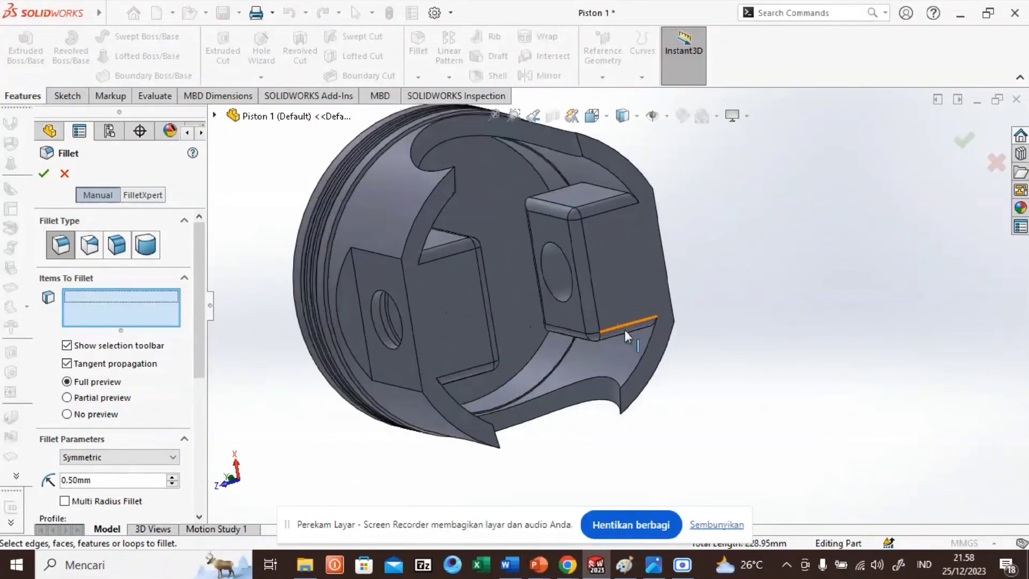
pyautogui.click(613, 176)
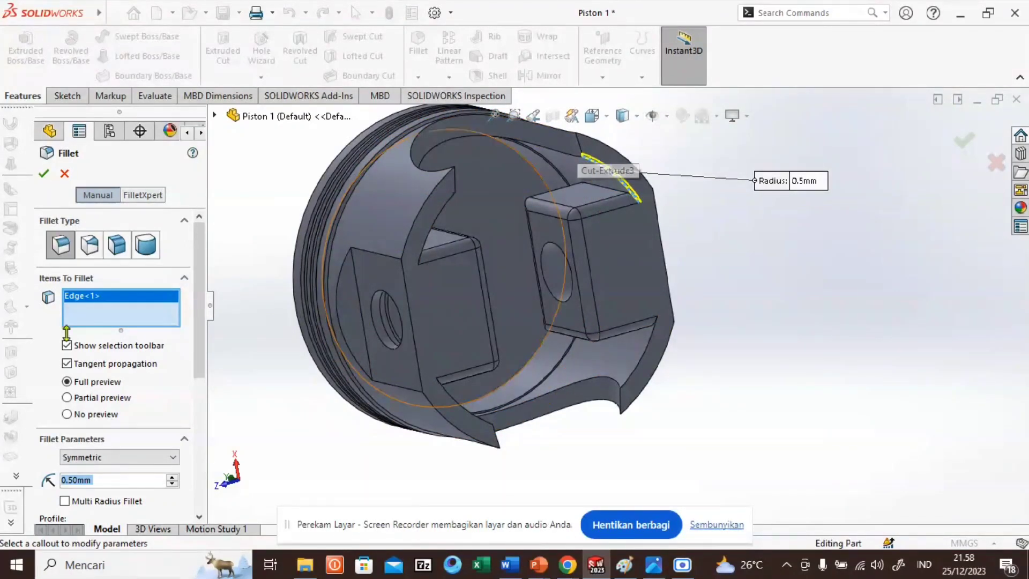
pyautogui.rightClick(88, 304)
pyautogui.click(120, 322)
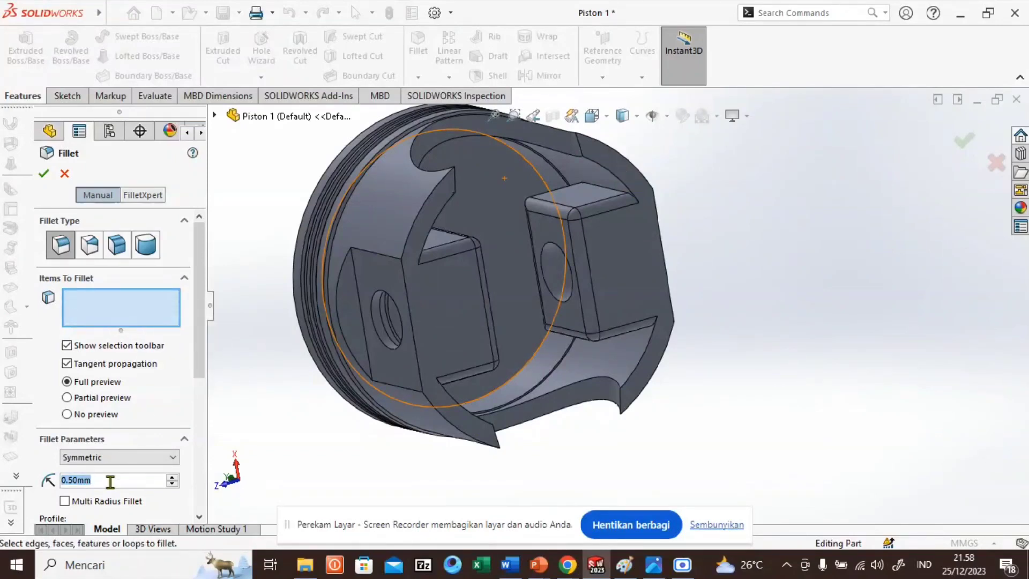
# Step: Set the fillet radius to 5 mm and select the four short corner edges at the open ends of the two skirts
pyautogui.write('5')
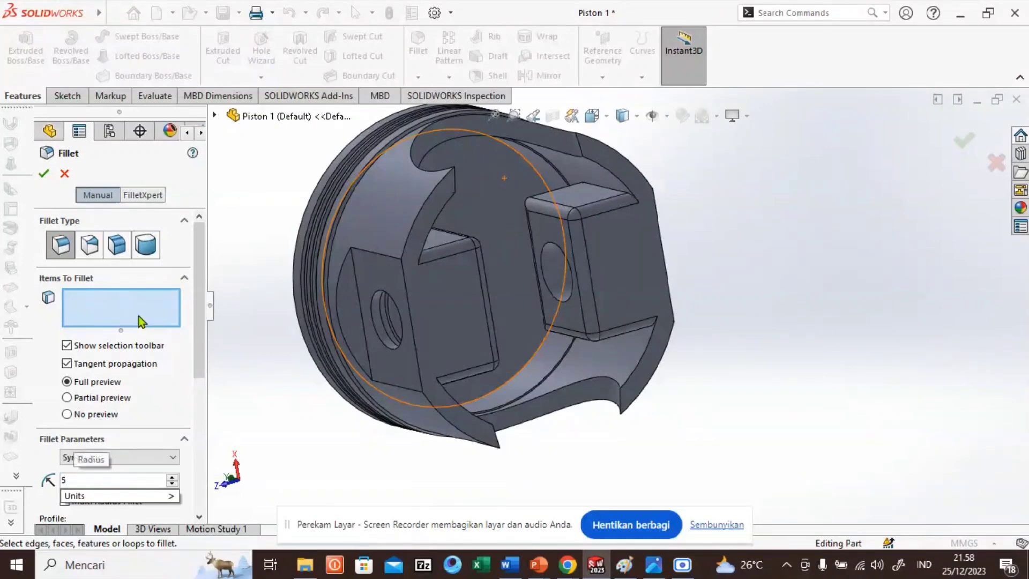
pyautogui.press('Return')
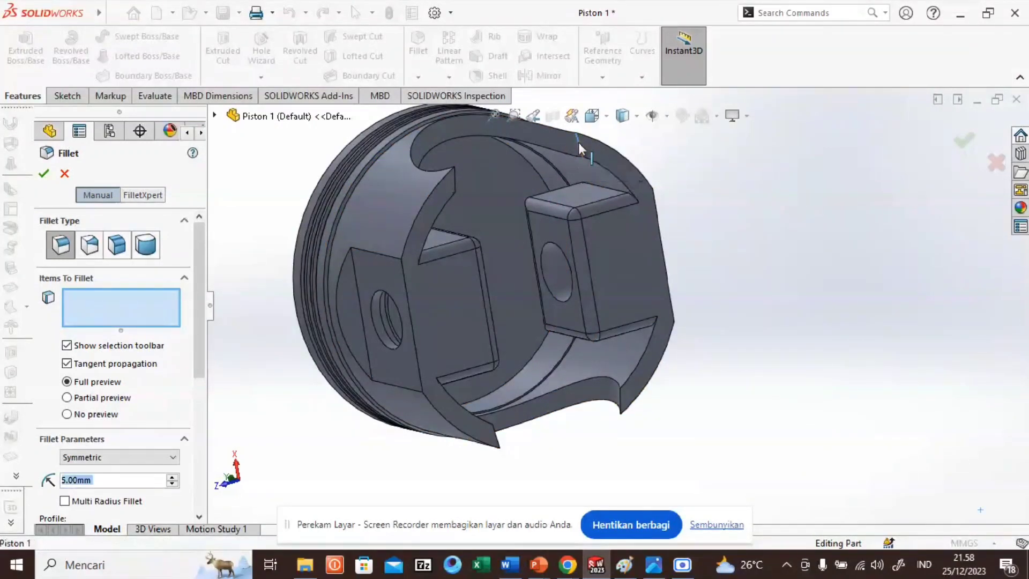
pyautogui.click(577, 143)
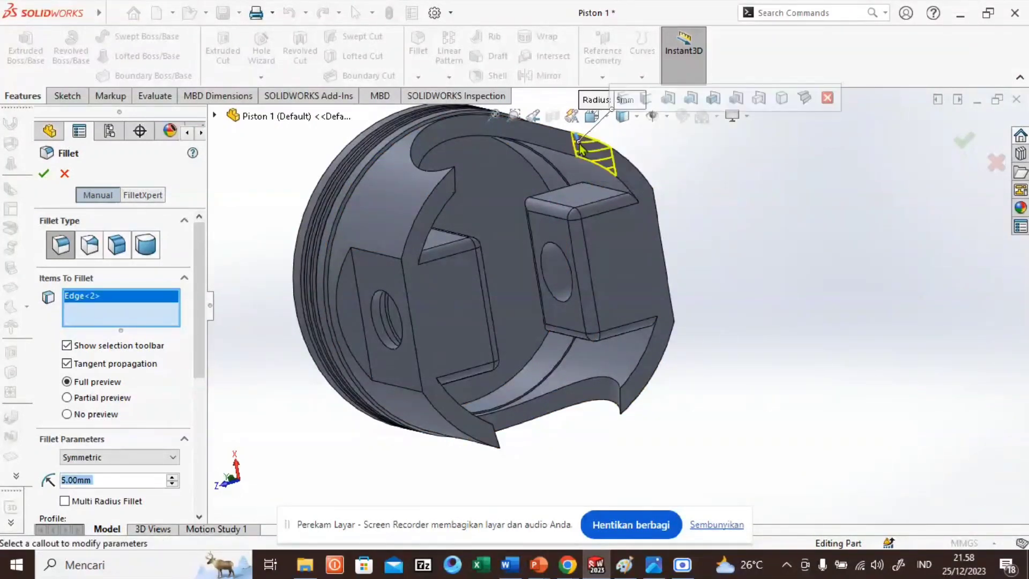
pyautogui.click(620, 399)
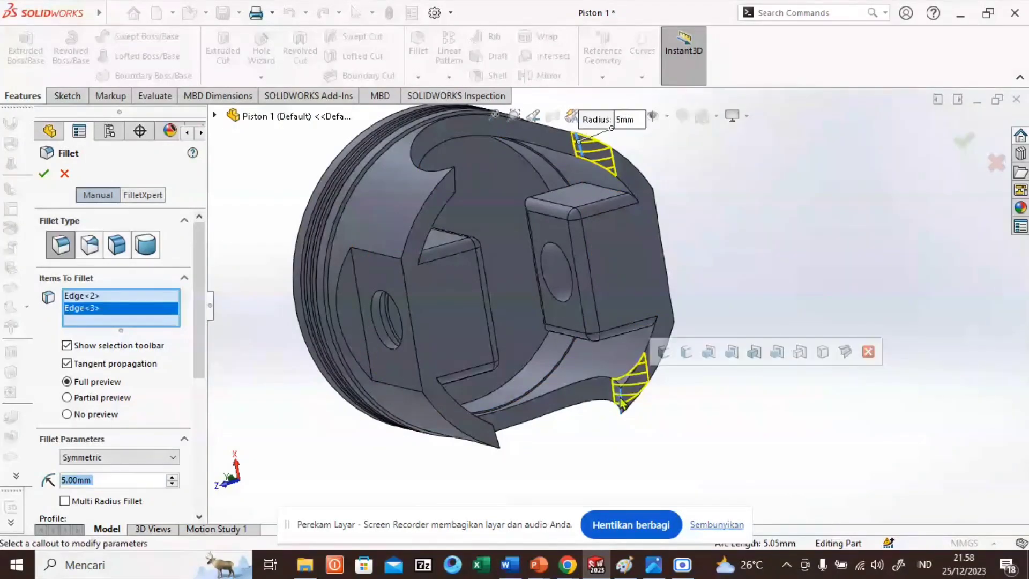
pyautogui.click(495, 439)
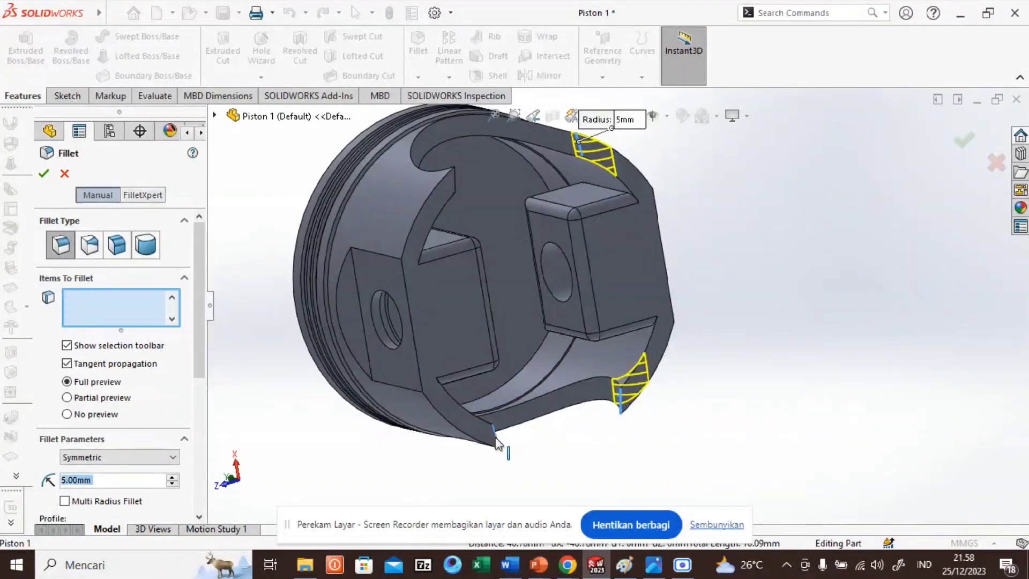
pyautogui.click(454, 173)
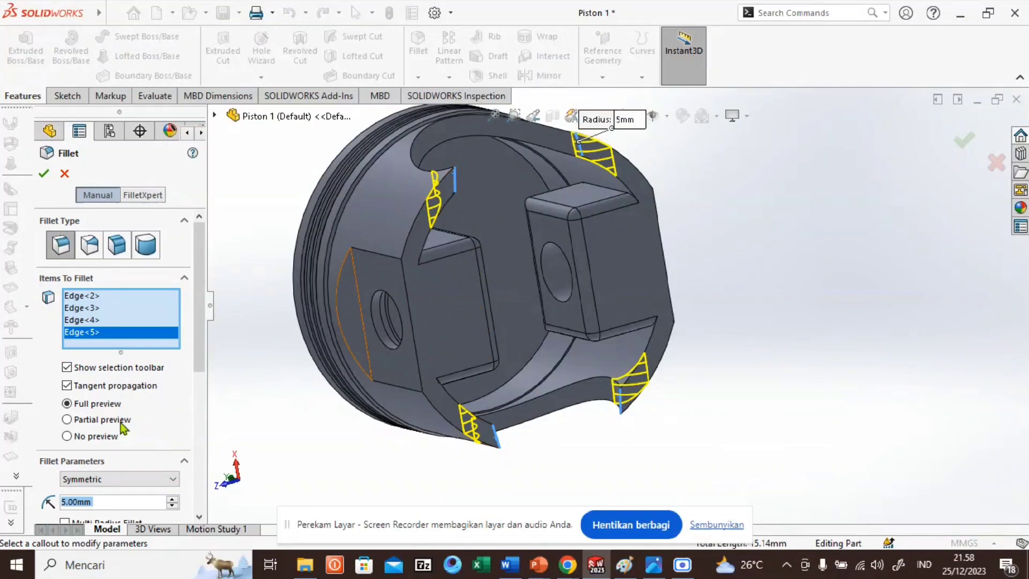
# Step: Set the radius for the four skirt corner edges to 7 mm and apply the fillet
pyautogui.doubleClick(104, 501)
pyautogui.write('7')
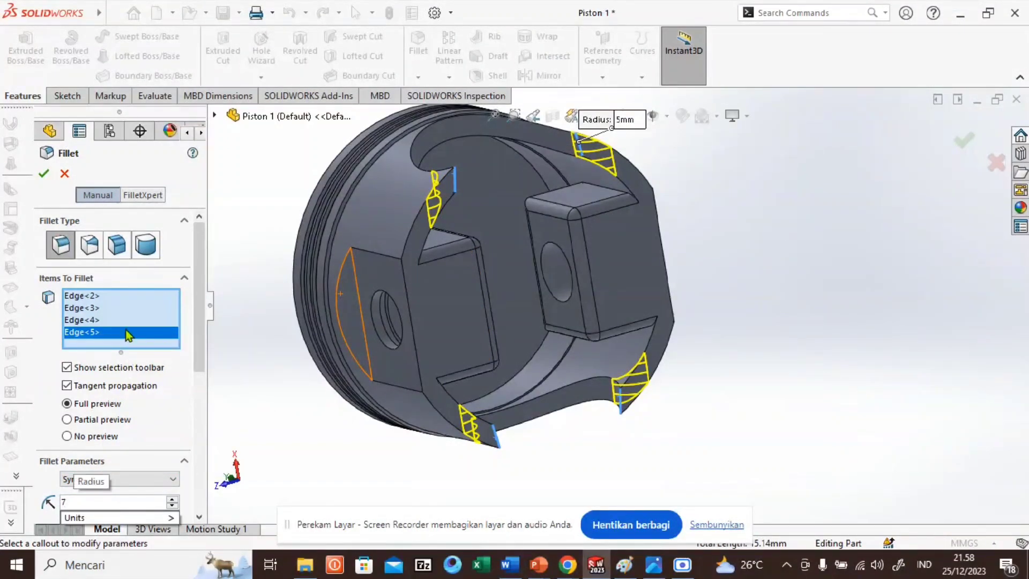
pyautogui.press('Return')
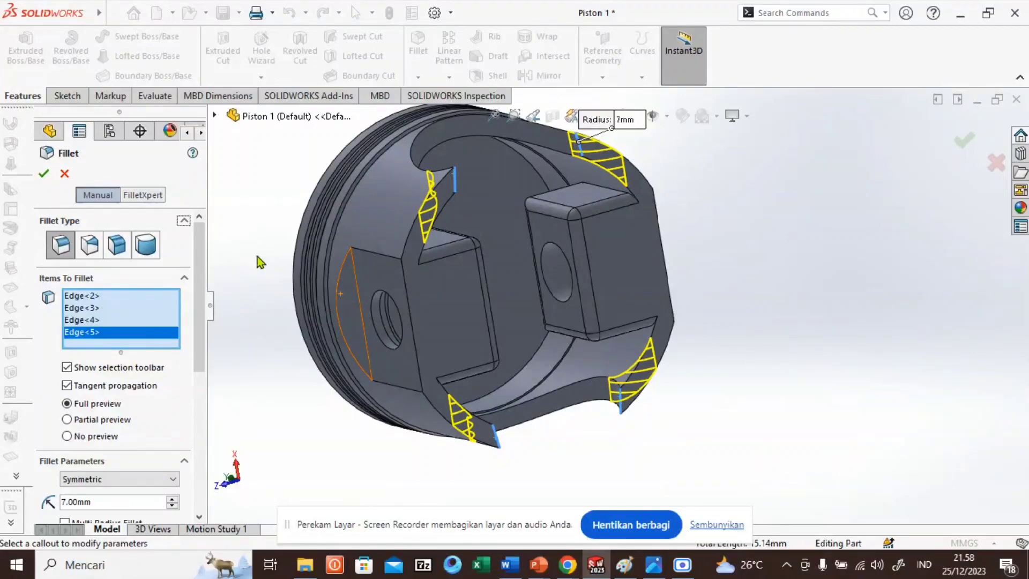
pyautogui.moveTo(262, 201); pyautogui.dragTo(285, 227, button='middle')
pyautogui.click(46, 174)
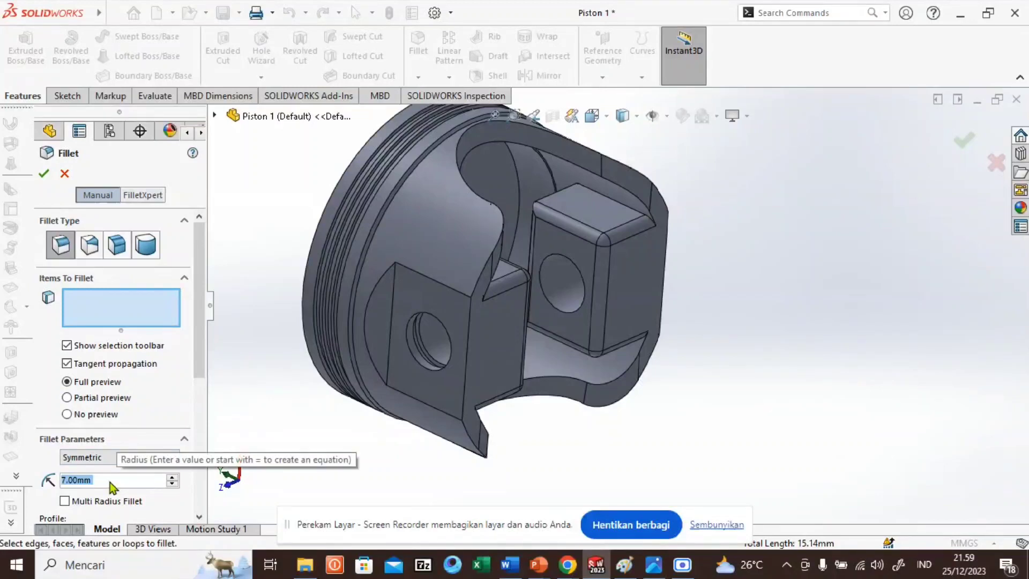
# Step: Fillet the two opposite curved skirt cutout faces with a 0.5 mm radius
pyautogui.write('0.5')
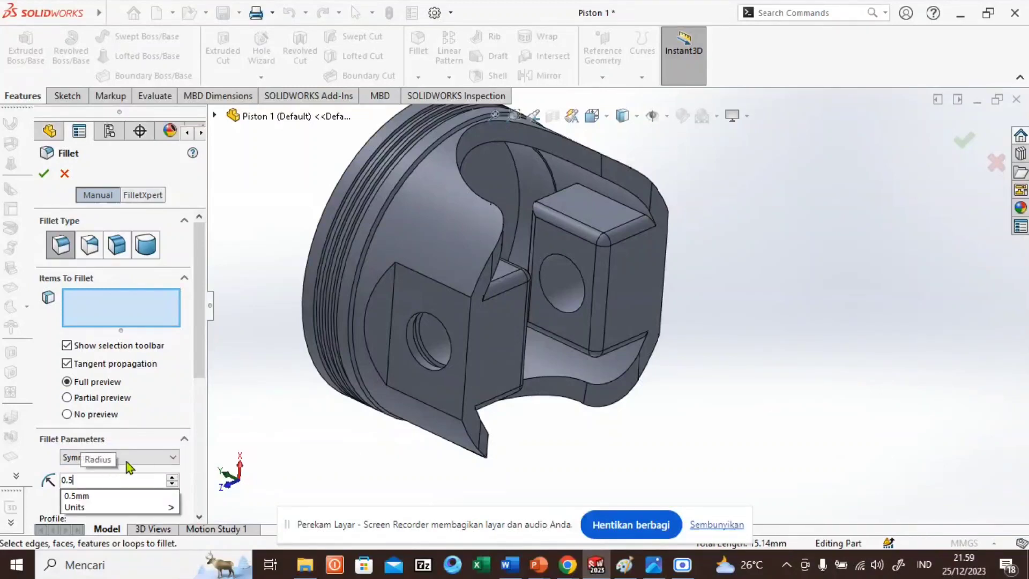
pyautogui.click(136, 308)
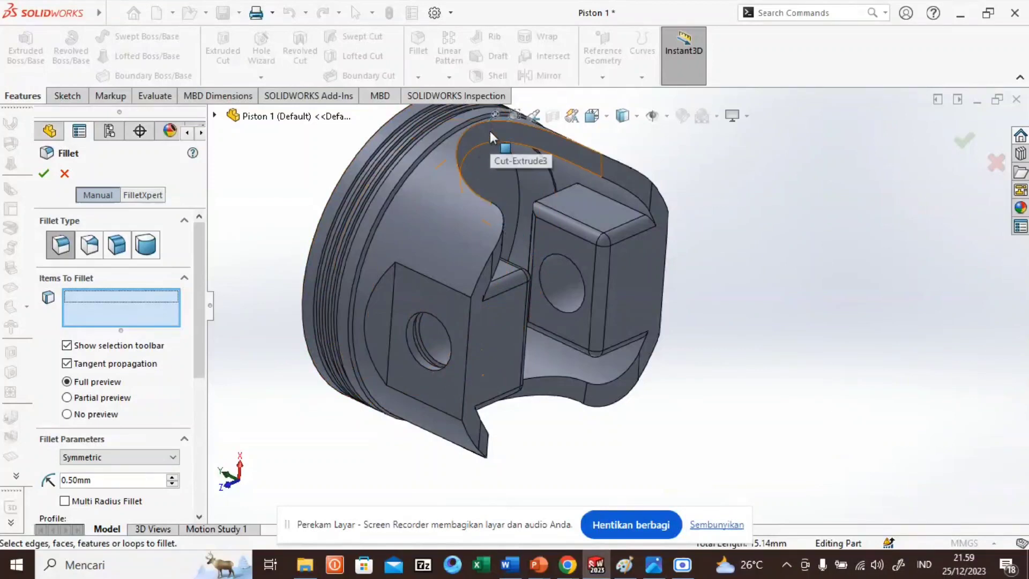
pyautogui.click(490, 134)
pyautogui.click(491, 137)
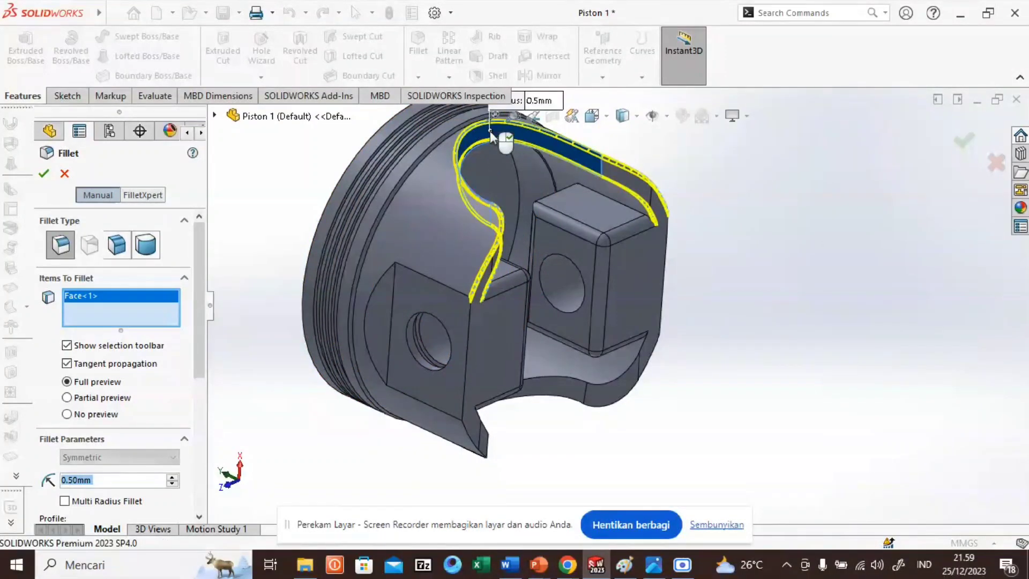
pyautogui.click(540, 392)
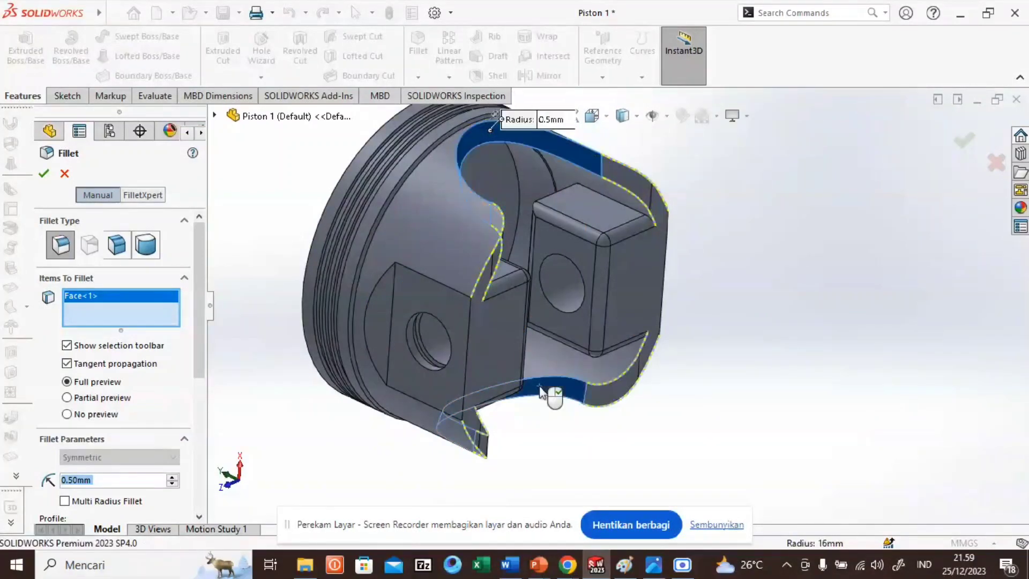
pyautogui.click(44, 175)
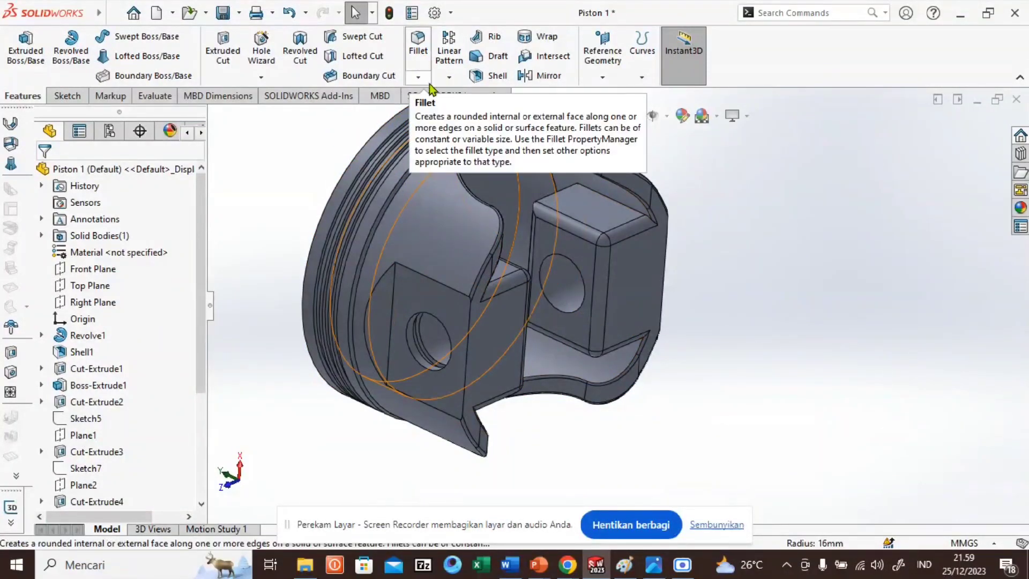
# Step: Start an angle-distance Chamfer with its distance set to 0.2 mm
pyautogui.click(418, 79)
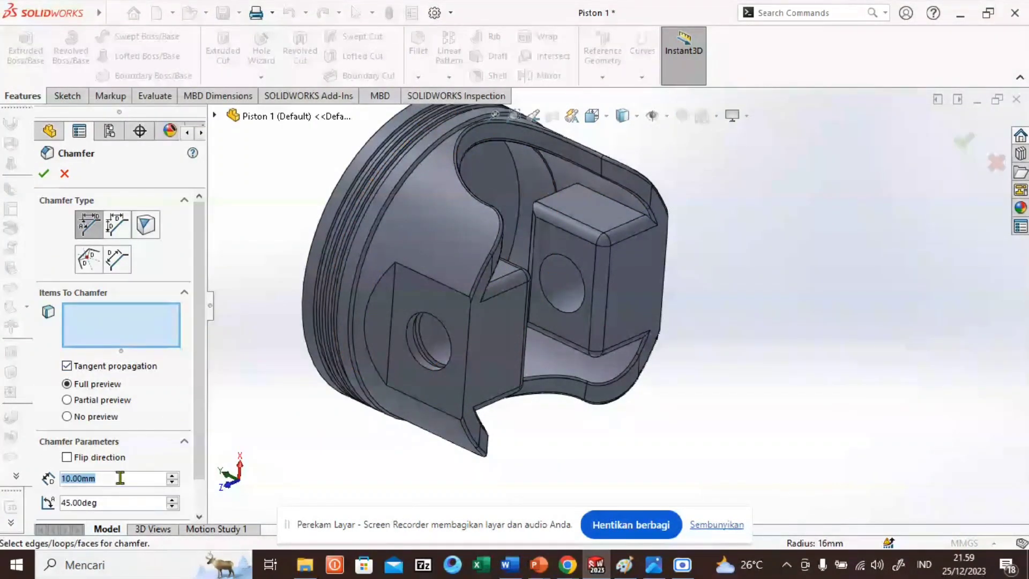
pyautogui.write('0.')
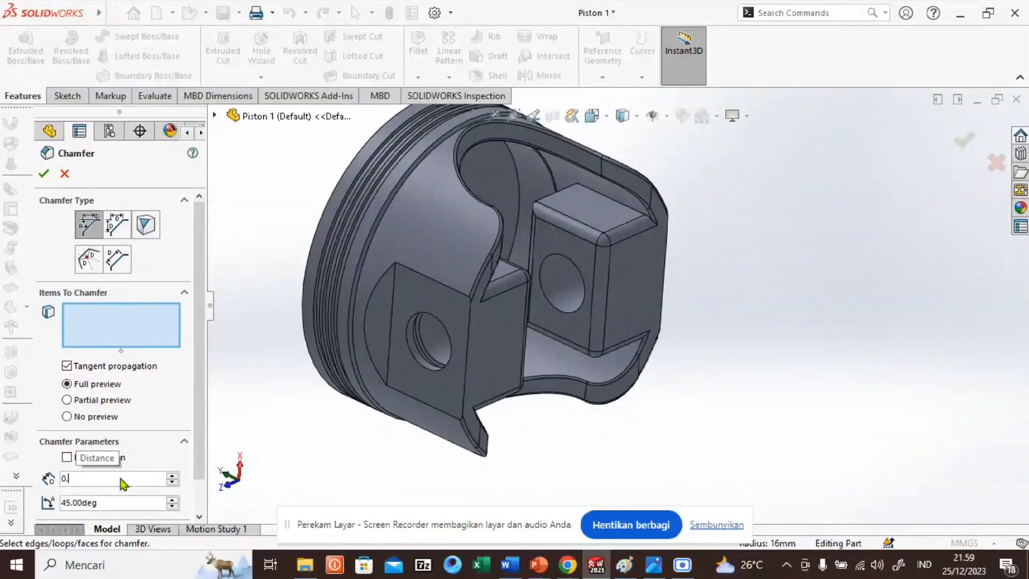
pyautogui.write('2')
pyautogui.click(142, 336)
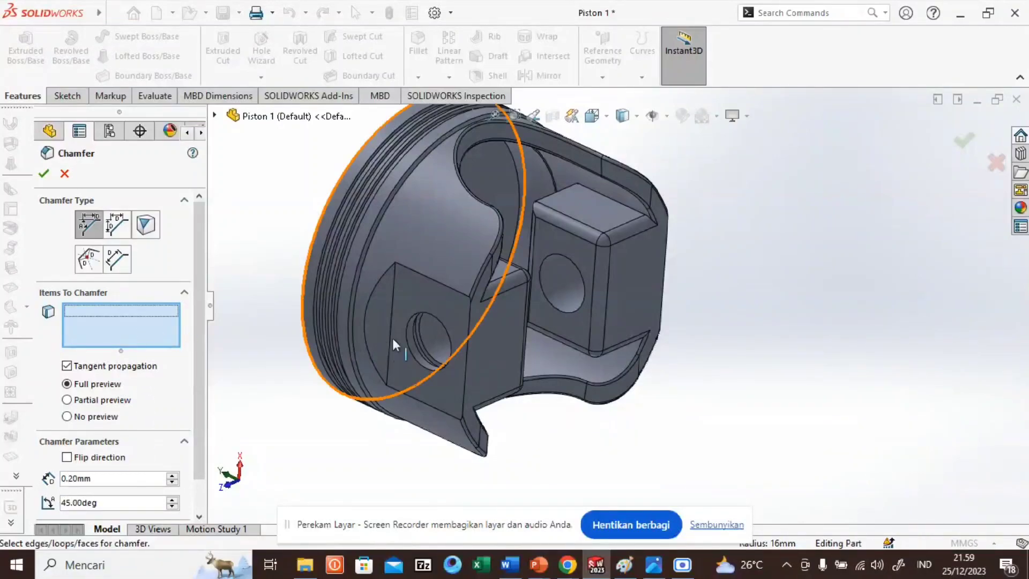
# Step: Select the inner and outer circular pin hole edges on both bosses and apply the 0.2 mm, 45-degree chamfer
pyautogui.scroll(-5, 423, 329)
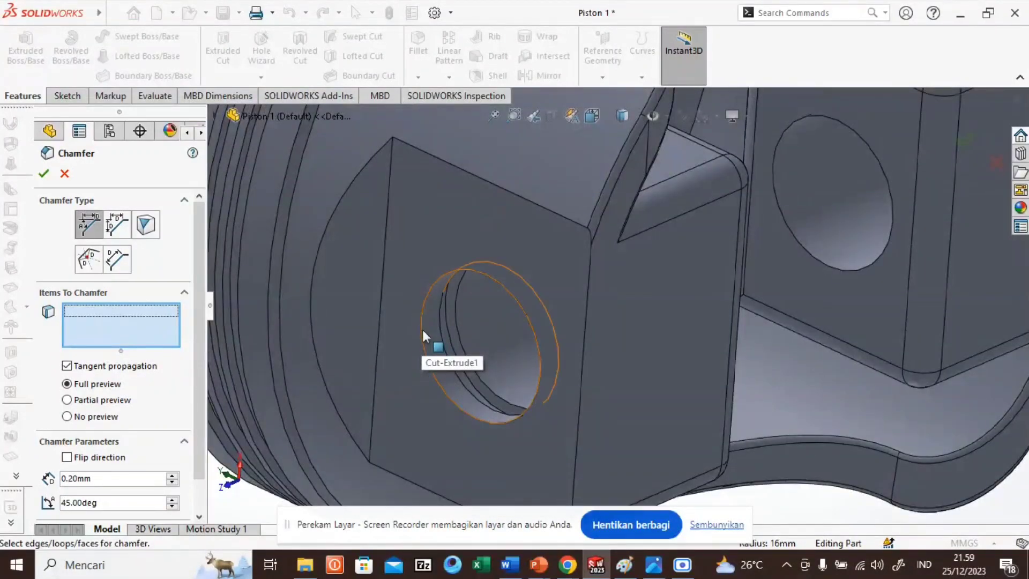
pyautogui.click(420, 327)
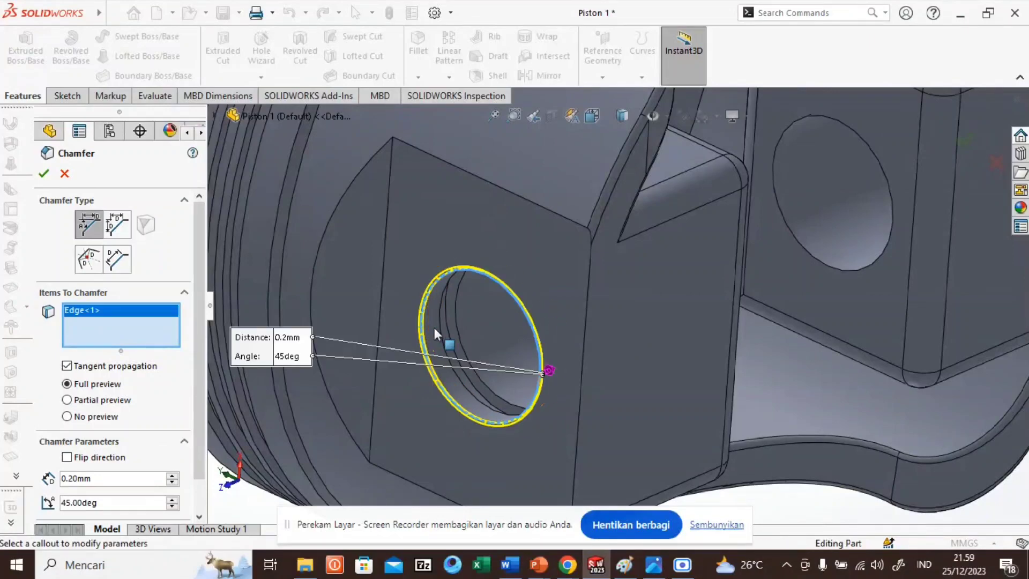
pyautogui.scroll(6, 434, 327)
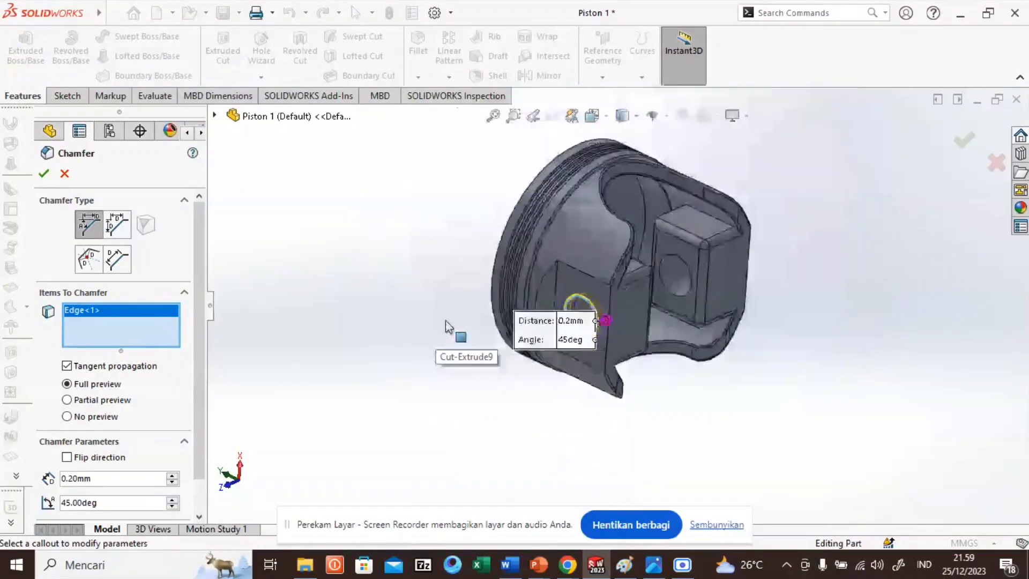
pyautogui.click(662, 285)
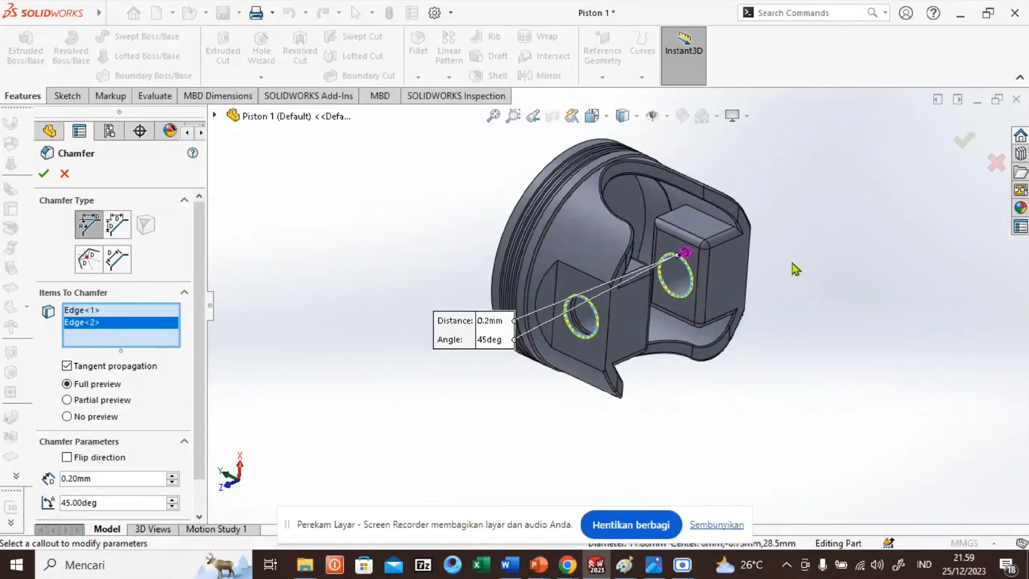
pyautogui.moveTo(795, 269); pyautogui.dragTo(589, 339, button='middle')
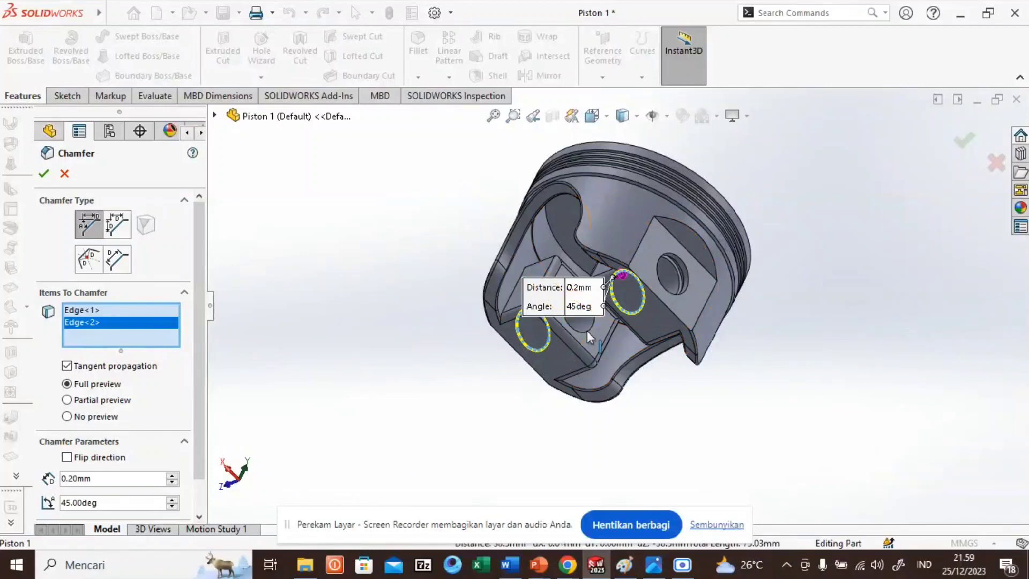
pyautogui.click(587, 330)
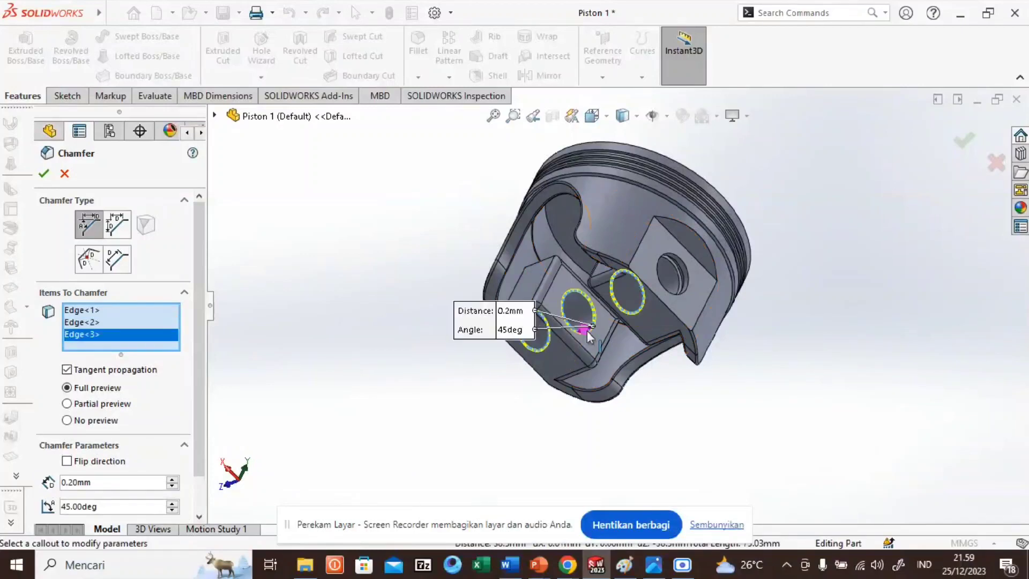
pyautogui.click(691, 289)
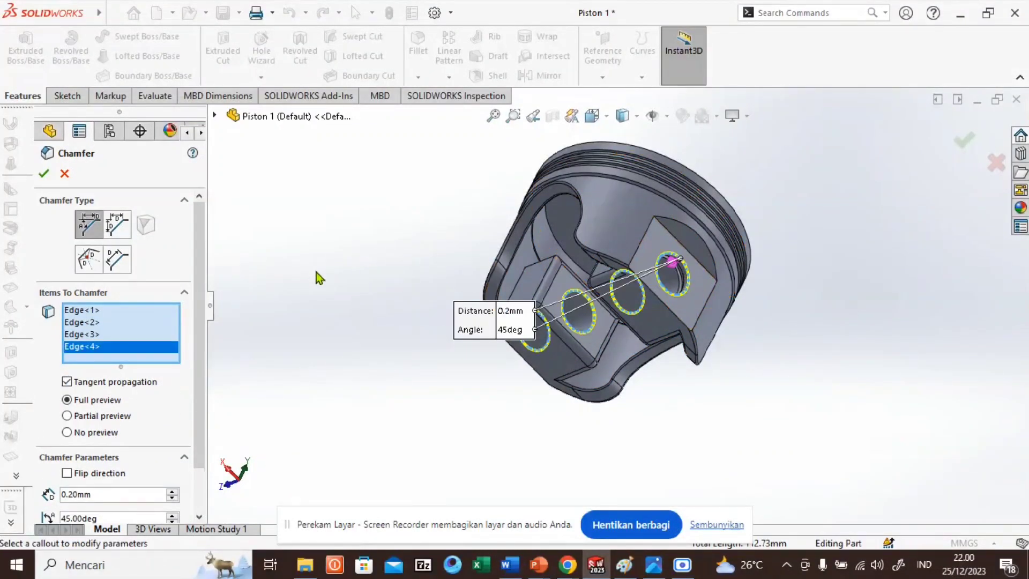
pyautogui.click(43, 173)
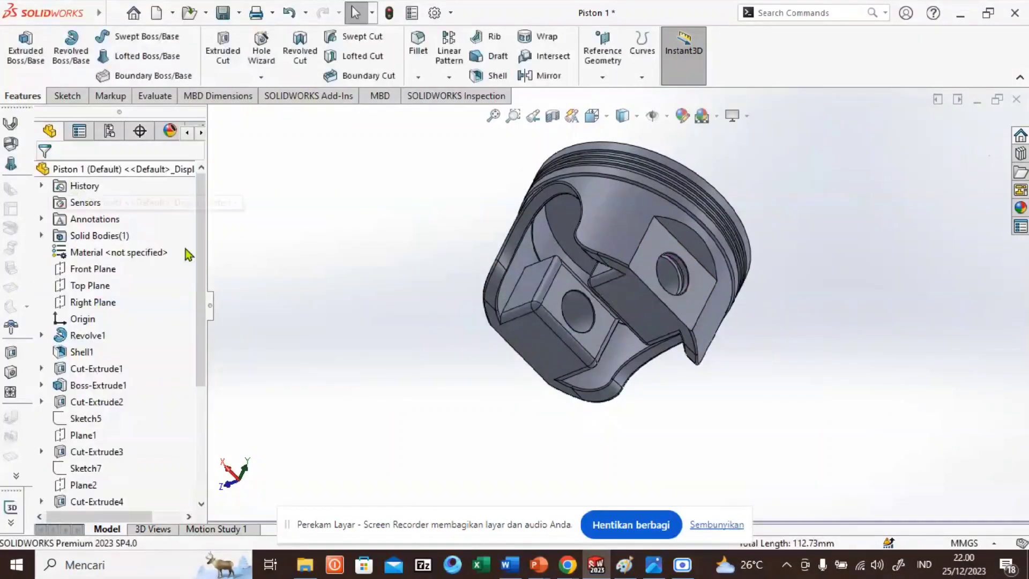
# Step: Fillet the straight and arched edges around the flat outer pin hole faces on both sides with a 0.5 mm radius
pyautogui.moveTo(452, 232); pyautogui.dragTo(488, 268, button='middle')
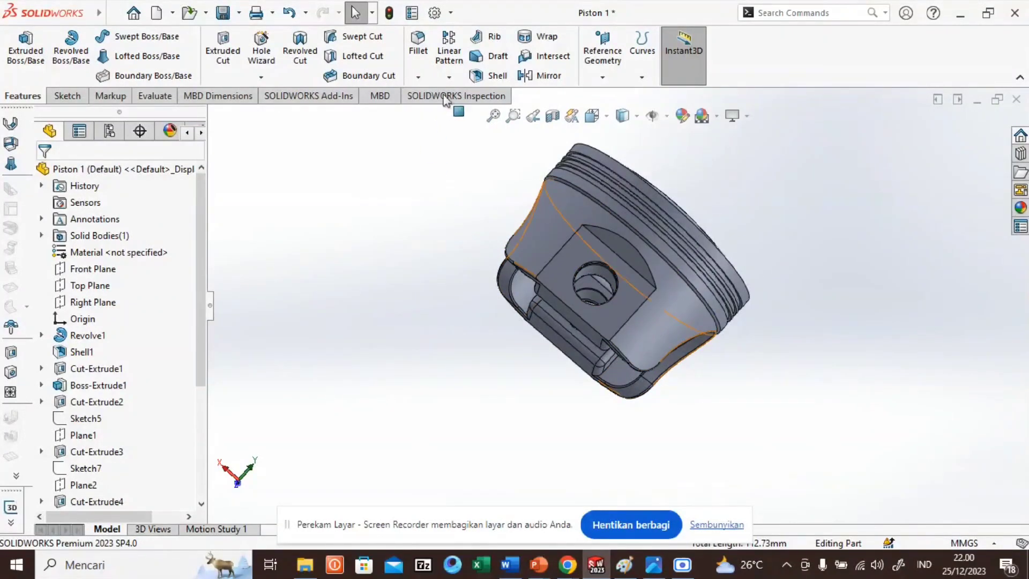
pyautogui.click(418, 76)
pyautogui.click(436, 94)
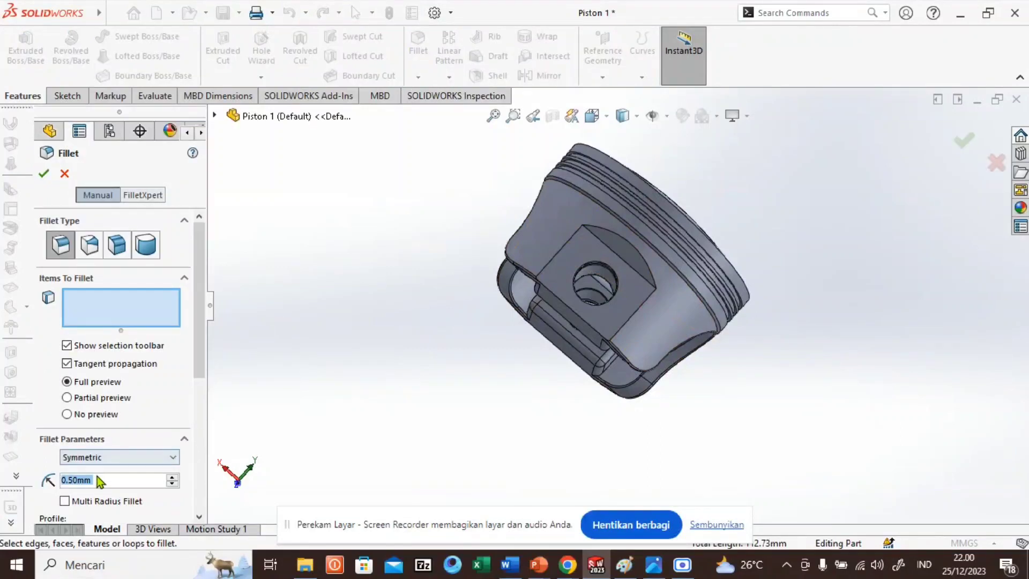
pyautogui.click(564, 242)
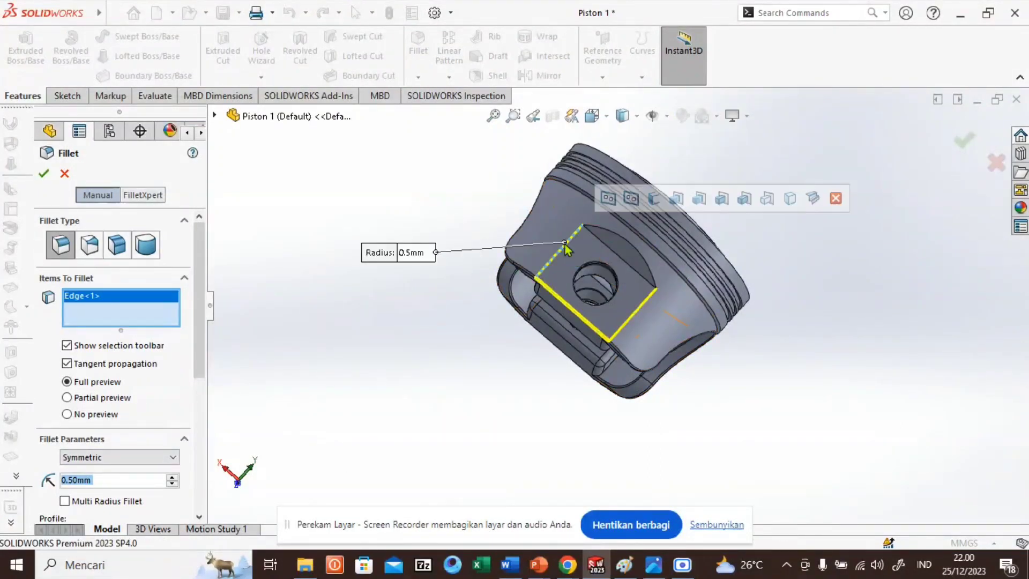
pyautogui.click(622, 245)
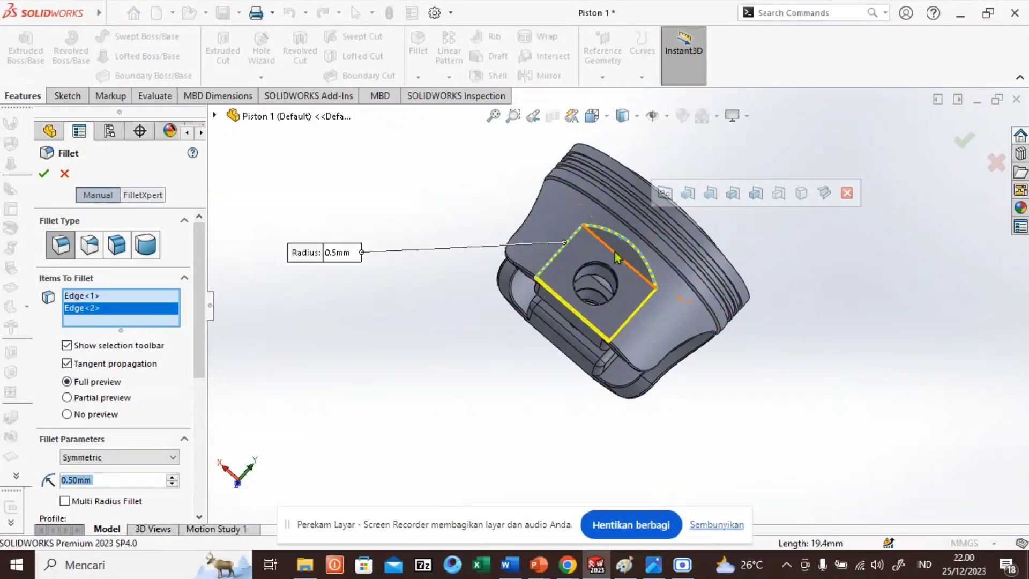
pyautogui.click(616, 257)
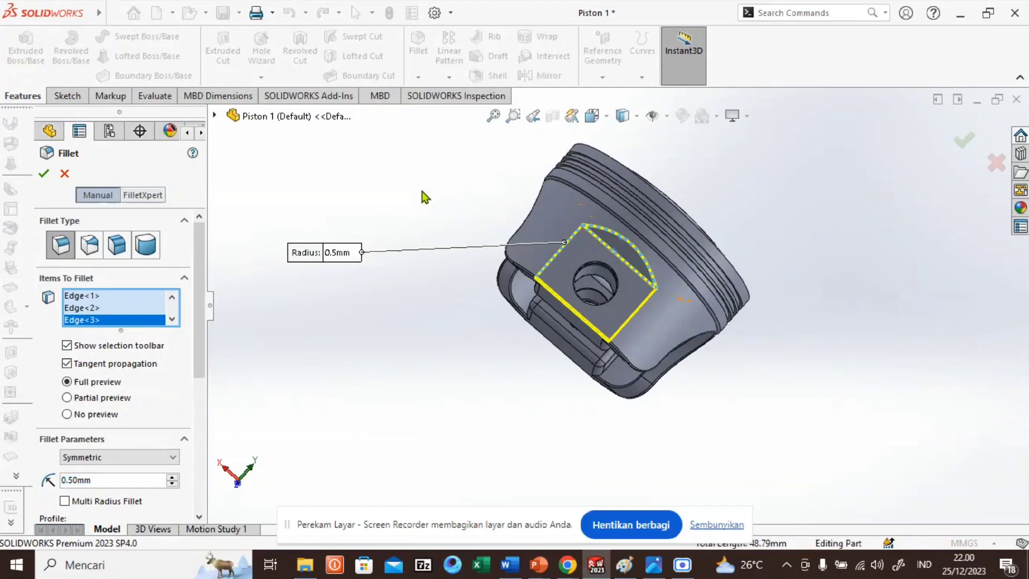
pyautogui.moveTo(423, 198); pyautogui.dragTo(584, 257, button='middle')
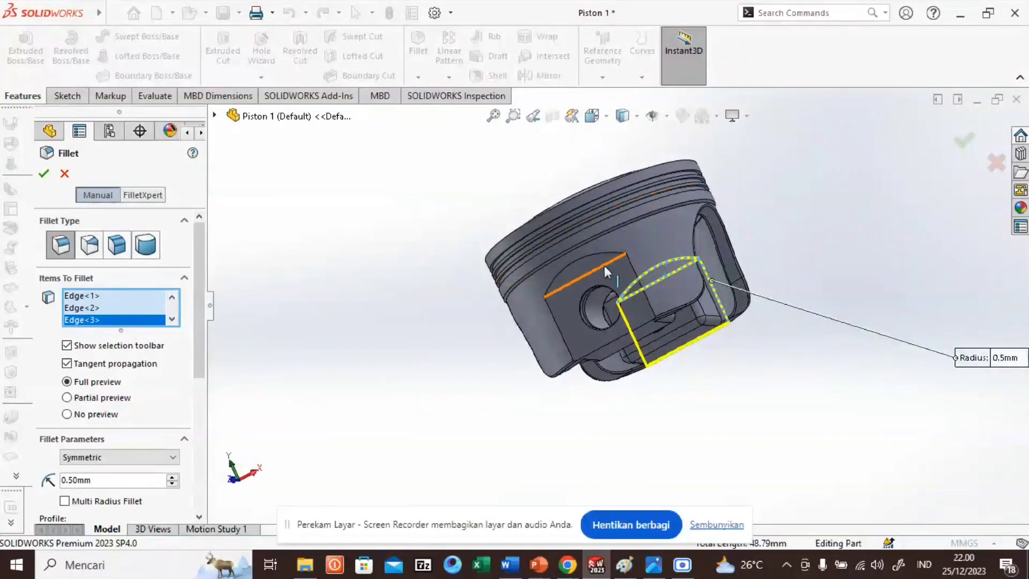
pyautogui.click(609, 264)
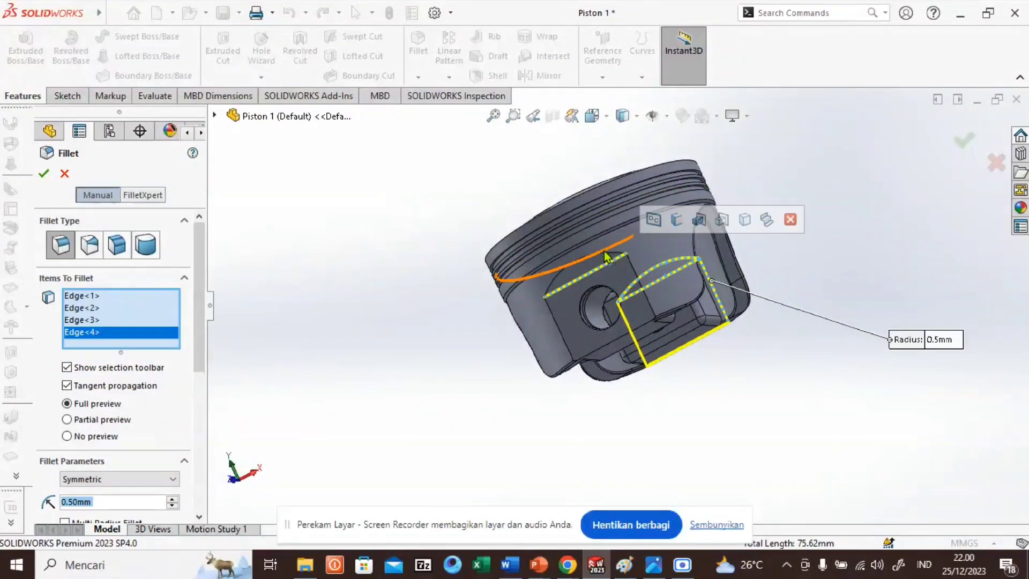
pyautogui.click(605, 260)
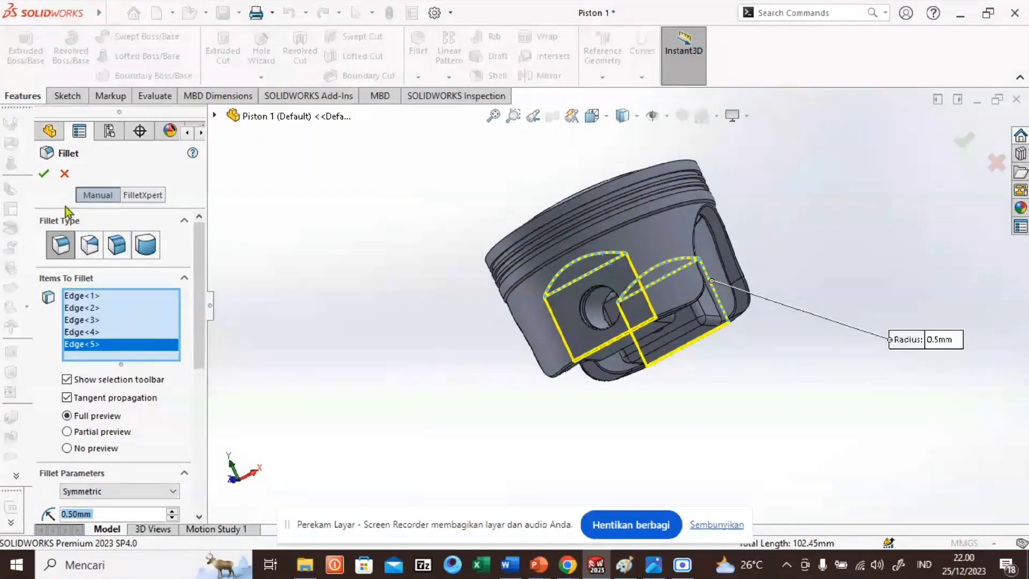
pyautogui.click(46, 173)
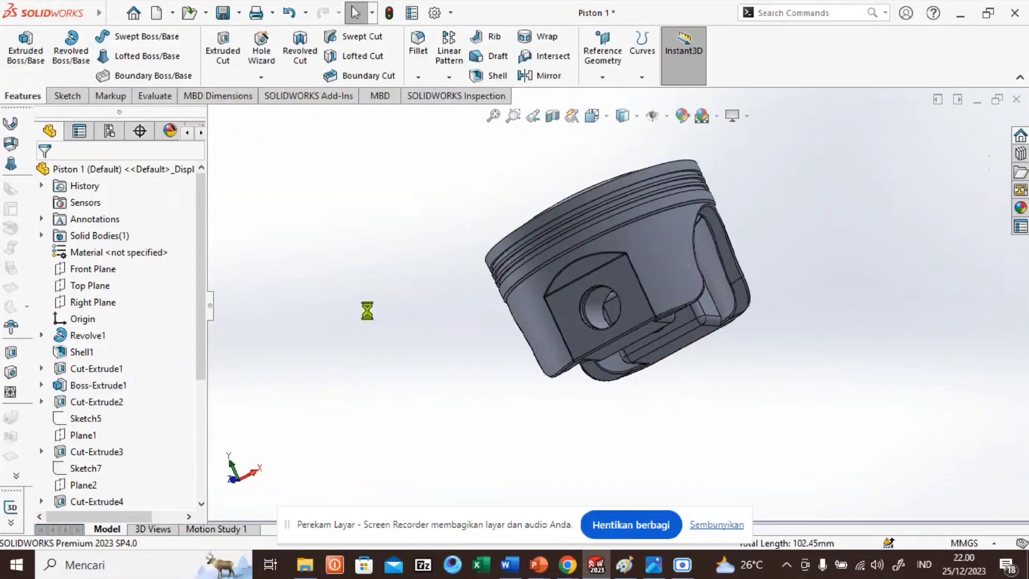
# Step: Assign the aluminium alloy 201.0-T43 Insulated Mold Casting (SS) as the piston's material
pyautogui.moveTo(391, 200); pyautogui.dragTo(541, 193, button='middle')
pyautogui.moveTo(432, 352); pyautogui.dragTo(514, 237, button='middle')
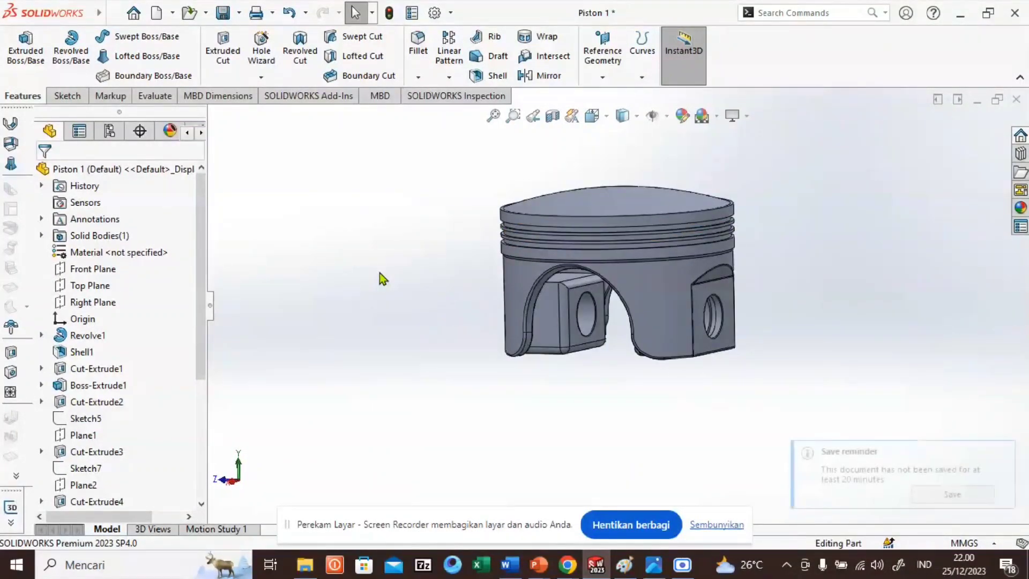
pyautogui.rightClick(143, 256)
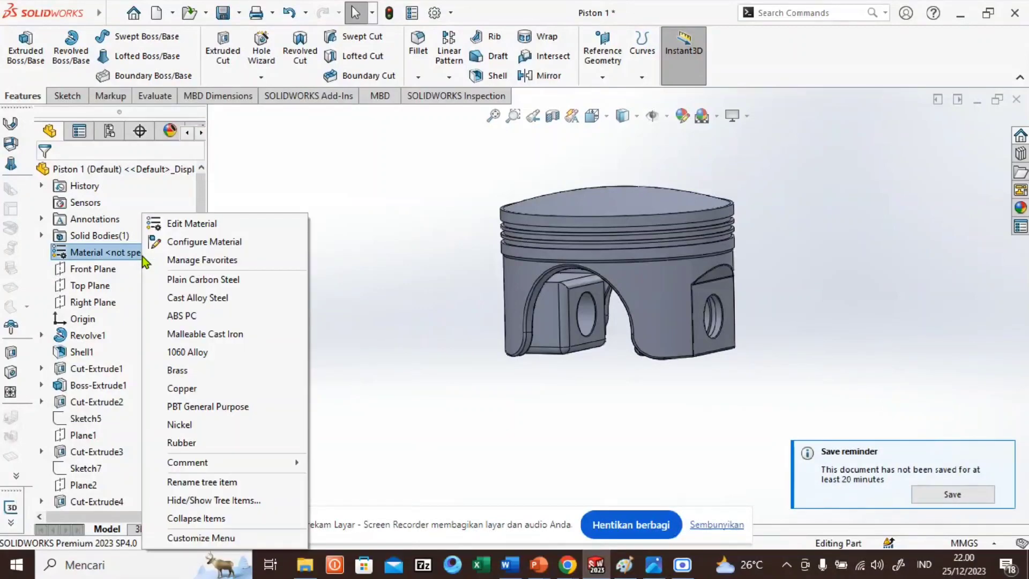
pyautogui.click(214, 229)
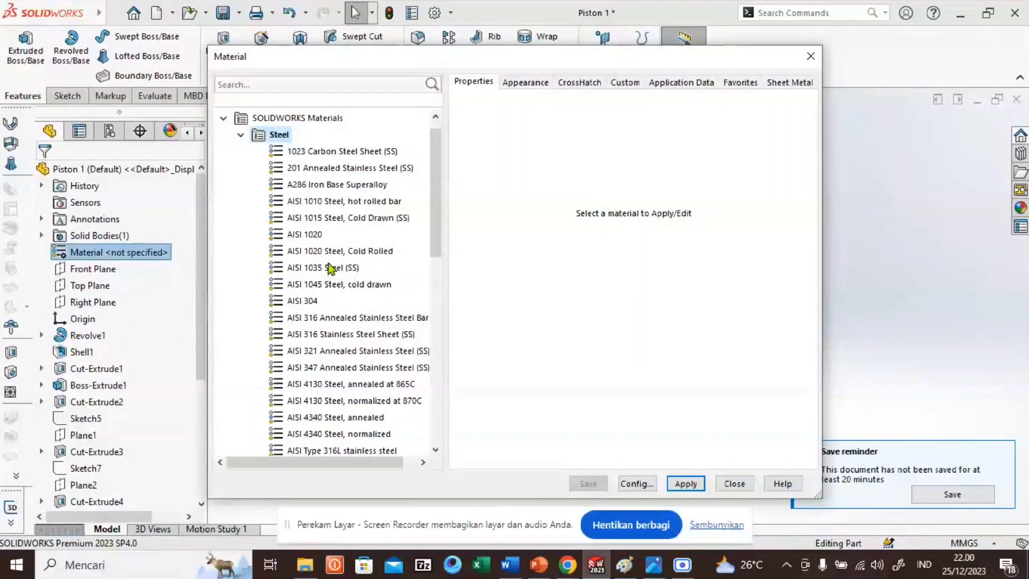
pyautogui.click(242, 135)
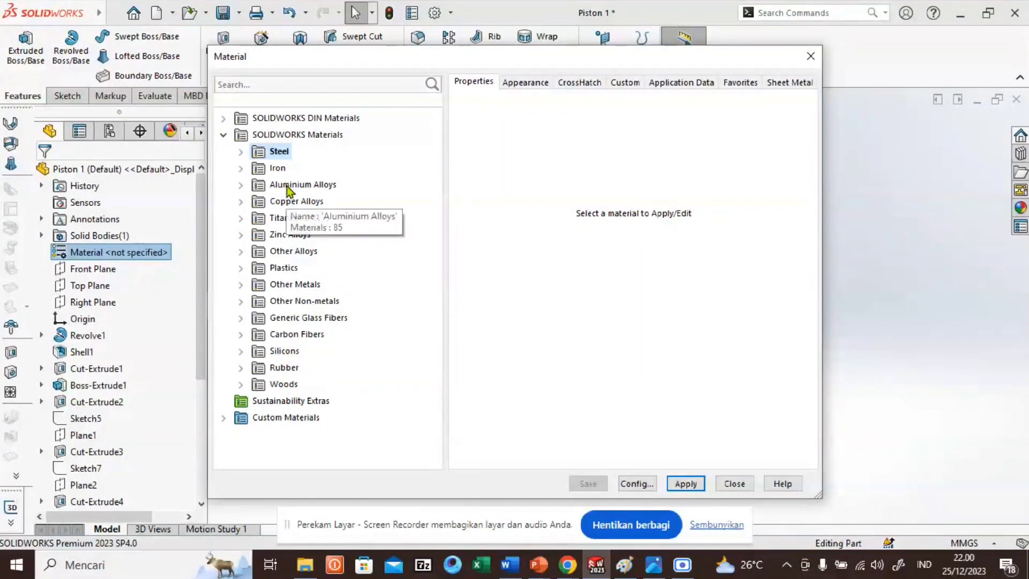
pyautogui.click(240, 185)
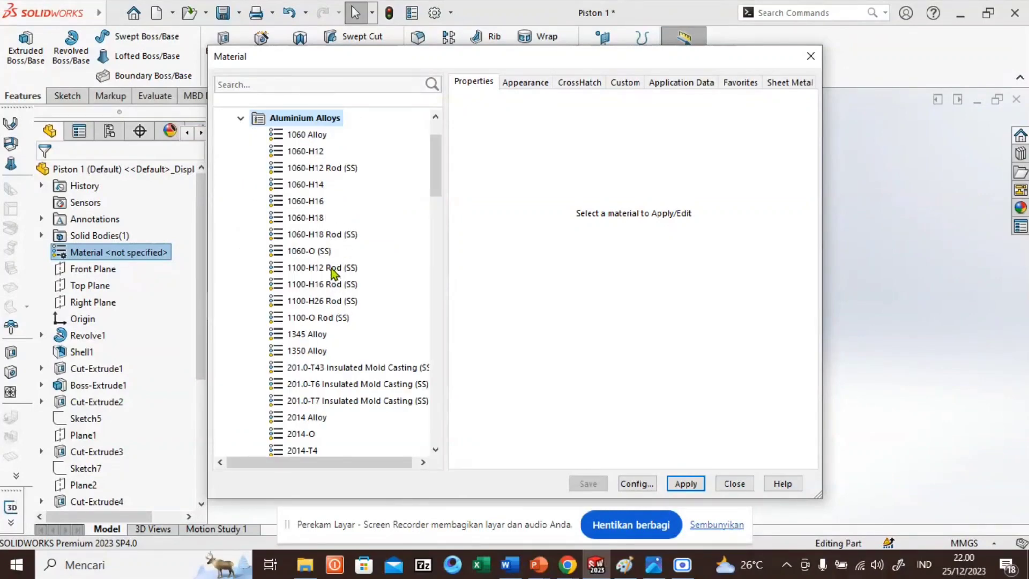
pyautogui.scroll(-17, 332, 273)
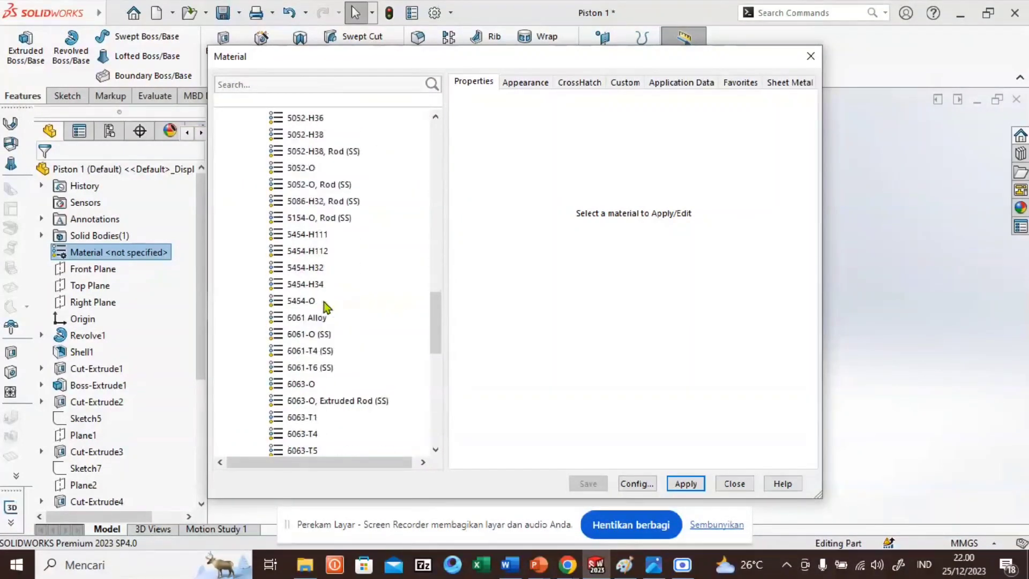
pyautogui.scroll(-2, 326, 307)
pyautogui.scroll(15, 328, 316)
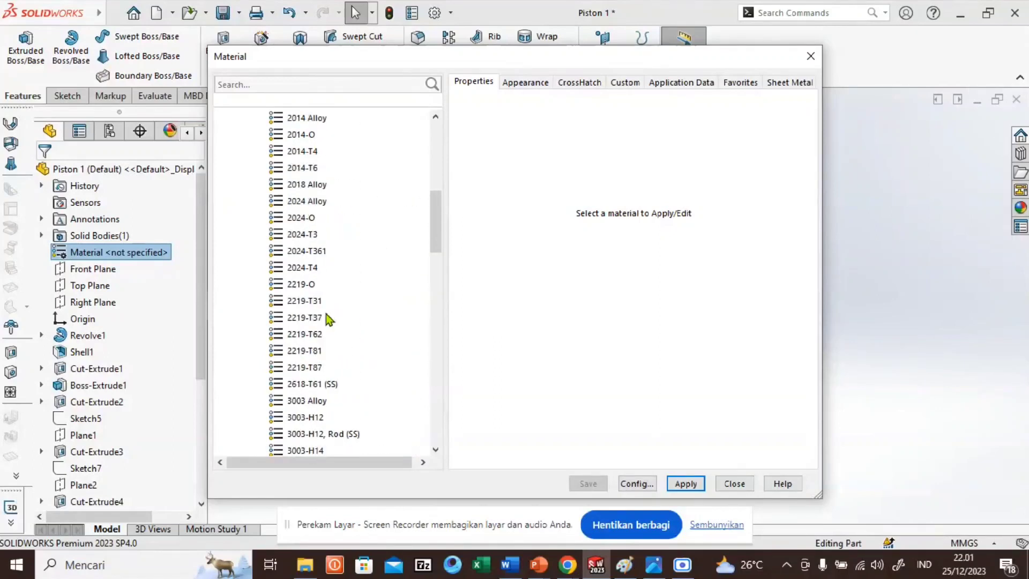
pyautogui.scroll(5, 328, 317)
pyautogui.scroll(-2, 328, 317)
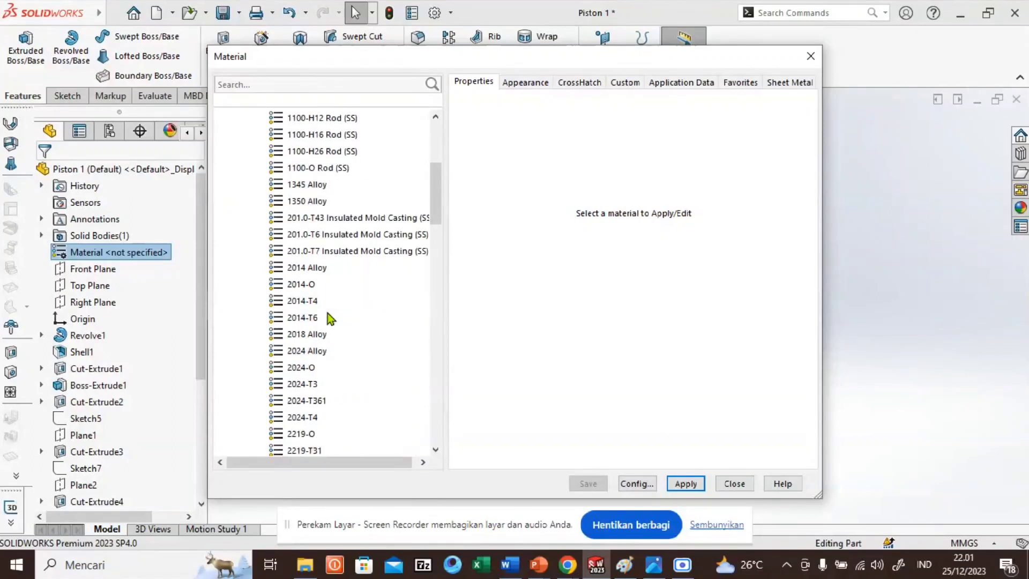
pyautogui.click(347, 217)
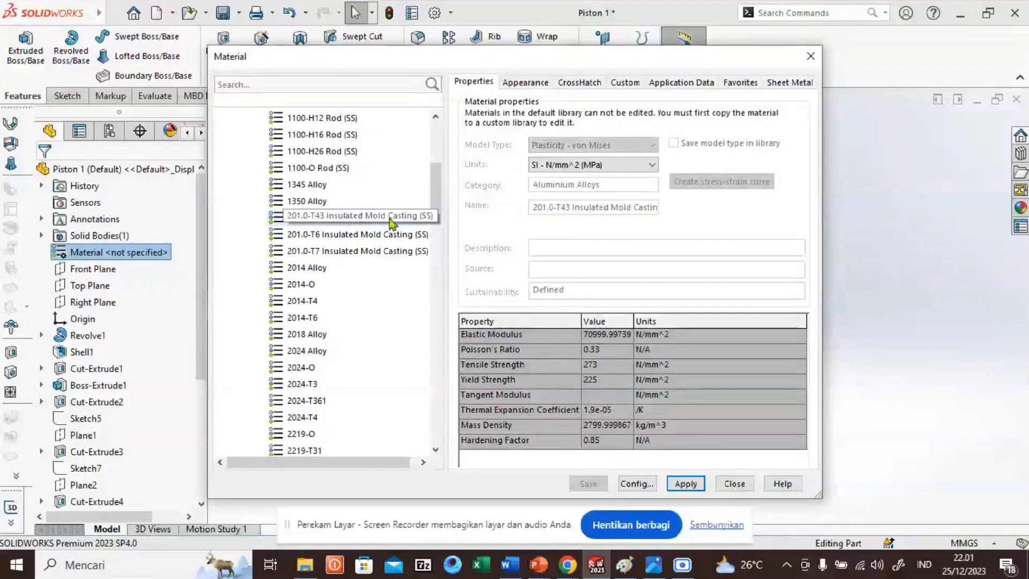
pyautogui.click(685, 484)
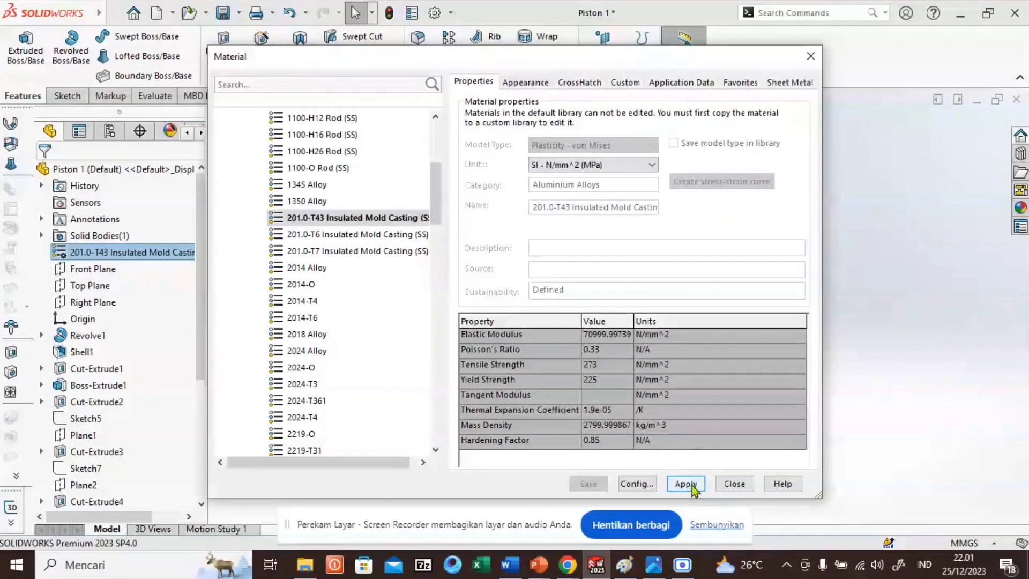
pyautogui.click(810, 57)
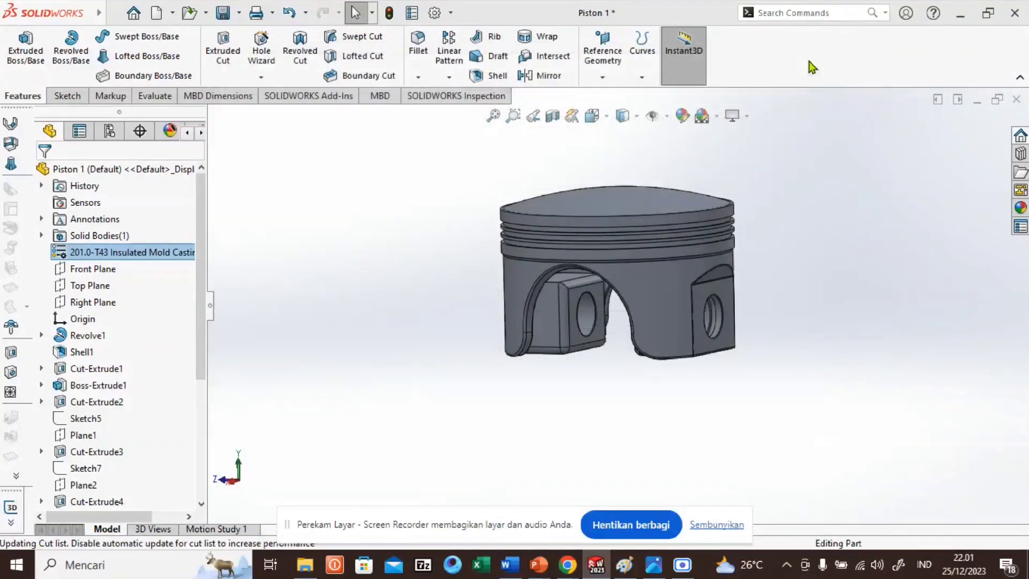
# Step: Apply an Aluminum metal appearance to the whole piston body
pyautogui.click(1020, 209)
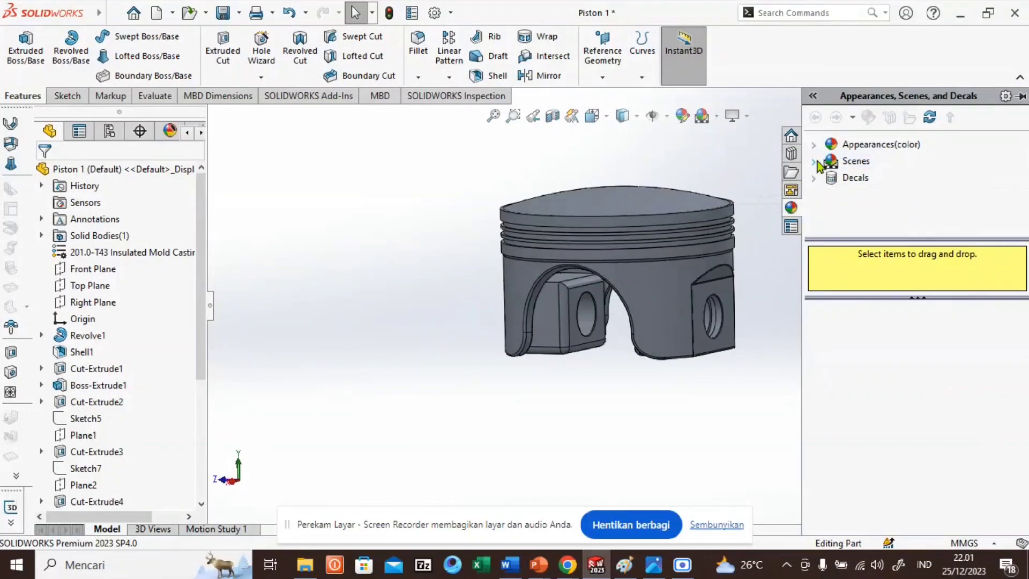
pyautogui.doubleClick(862, 144)
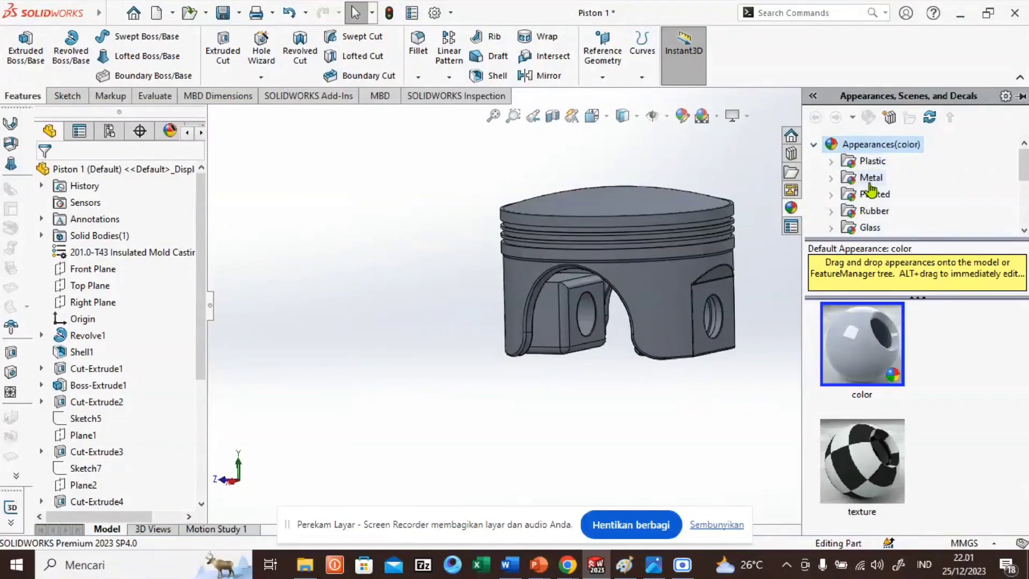
pyautogui.click(831, 179)
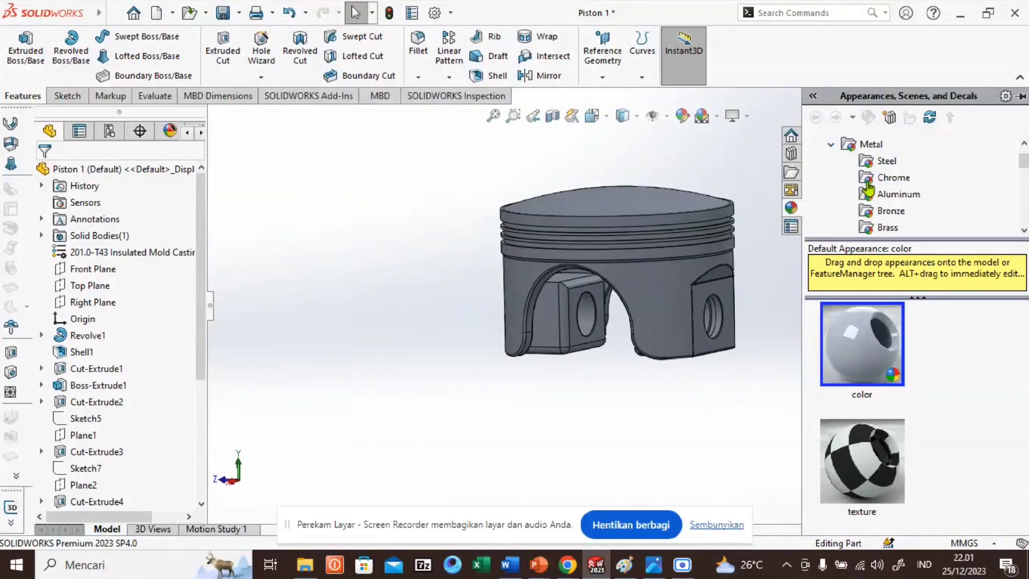
pyautogui.click(899, 197)
pyautogui.moveTo(879, 345); pyautogui.dragTo(659, 292)
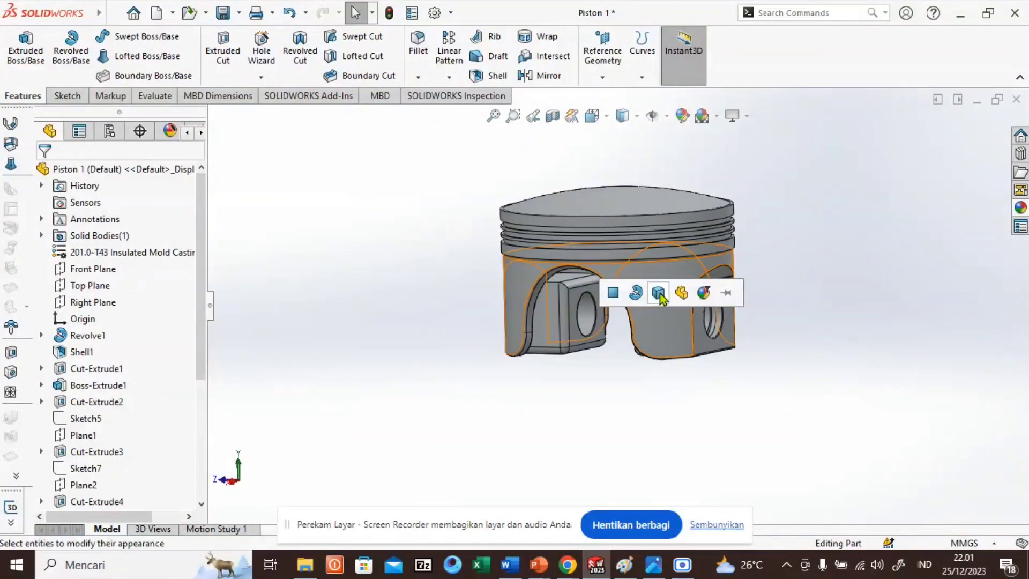
pyautogui.click(659, 293)
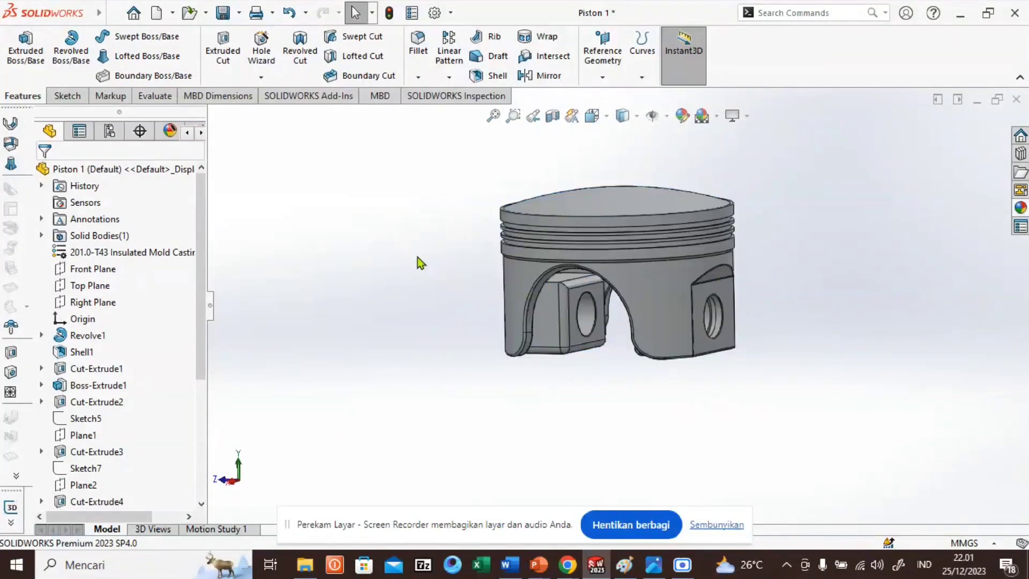
# Step: Turn on Perspective and Shadows In Shaded Mode for the model display
pyautogui.moveTo(419, 261); pyautogui.dragTo(433, 288, button='middle')
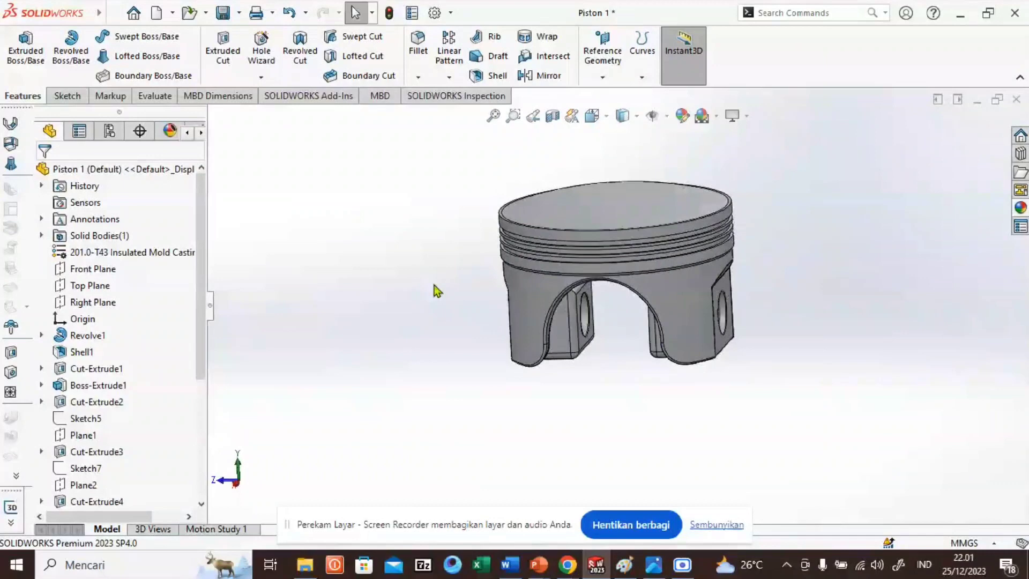
pyautogui.click(746, 118)
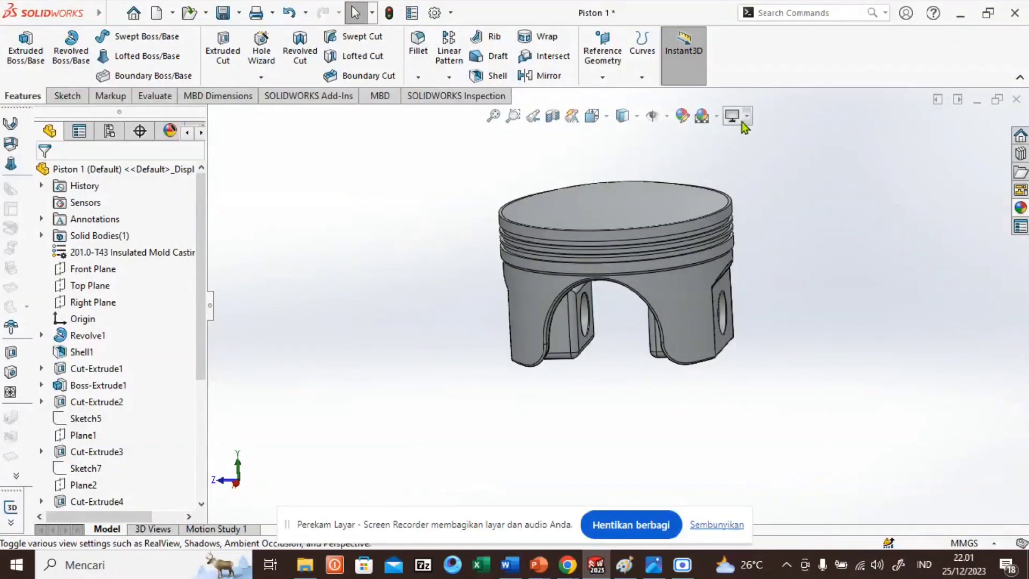
pyautogui.click(744, 119)
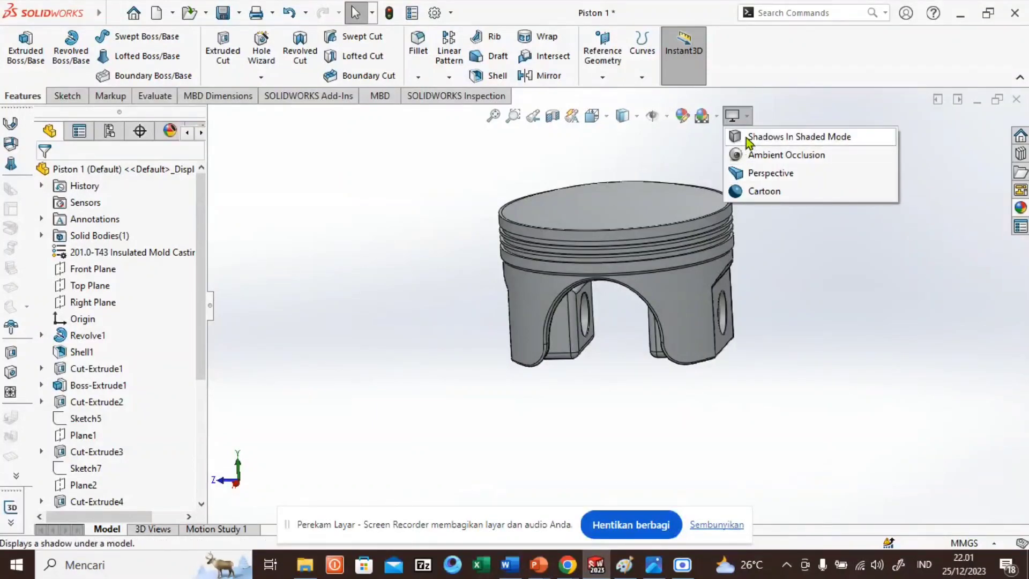
pyautogui.click(751, 172)
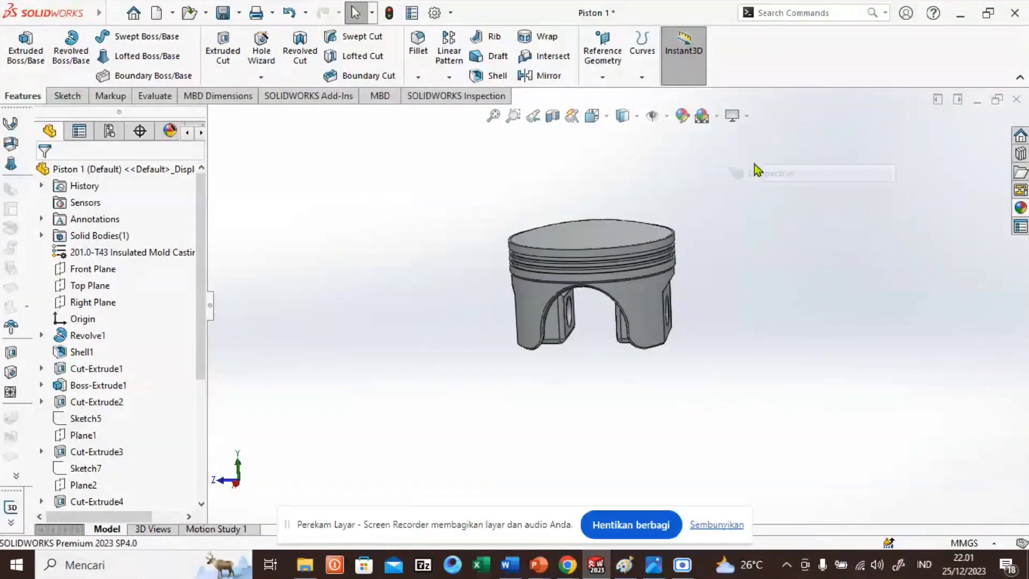
pyautogui.click(745, 117)
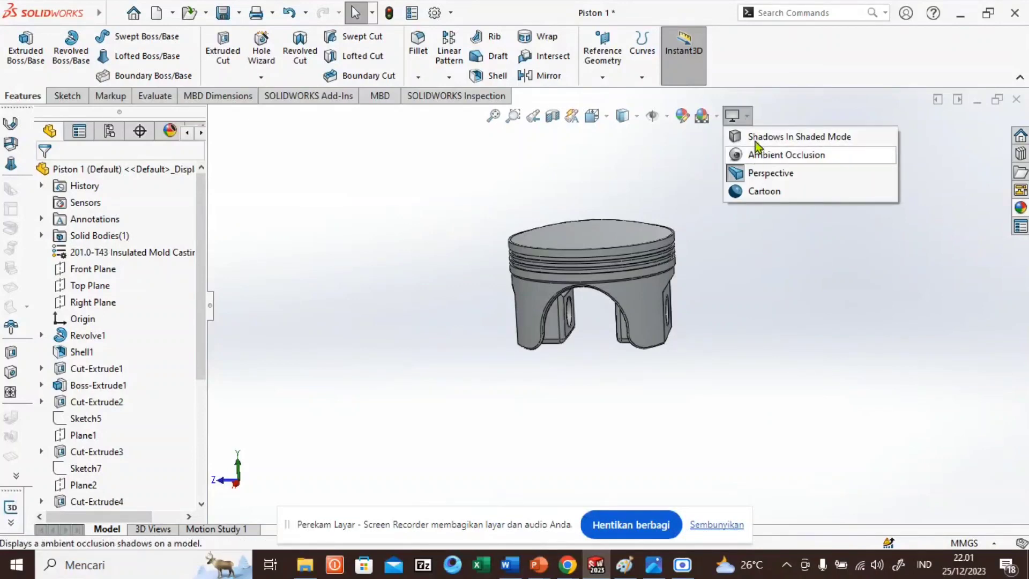
pyautogui.click(756, 141)
# Step: Orbit the piston to an upright view facing the pin hole and save the part
pyautogui.moveTo(484, 237); pyautogui.dragTo(408, 317, button='middle')
pyautogui.moveTo(734, 244); pyautogui.dragTo(804, 245, button='middle')
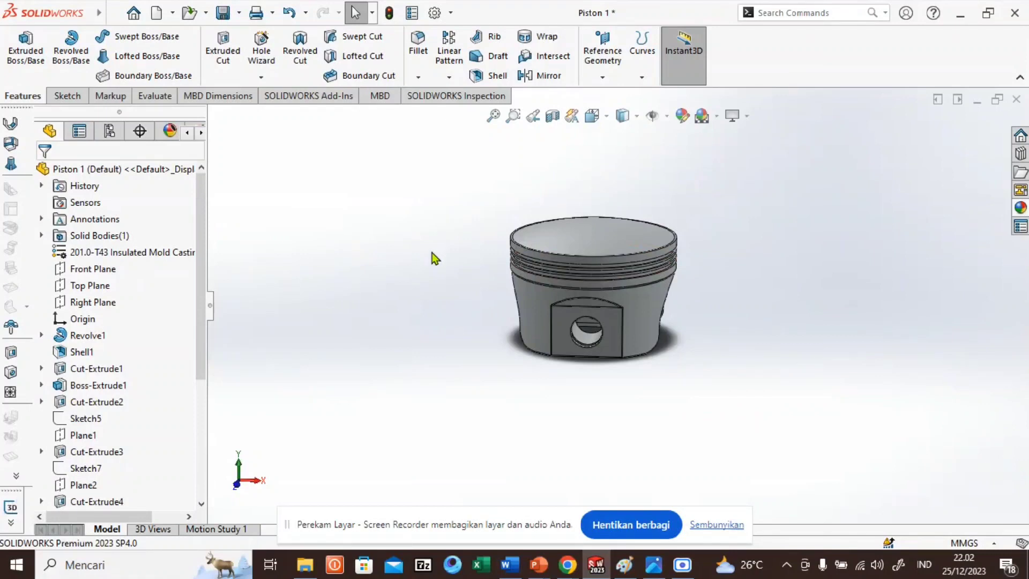
pyautogui.click(239, 15)
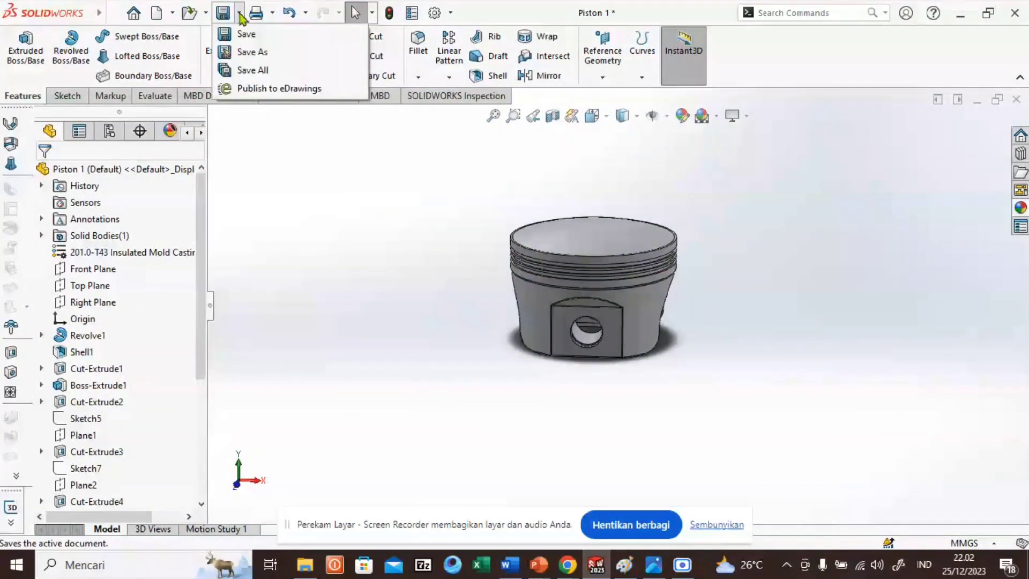
pyautogui.click(244, 33)
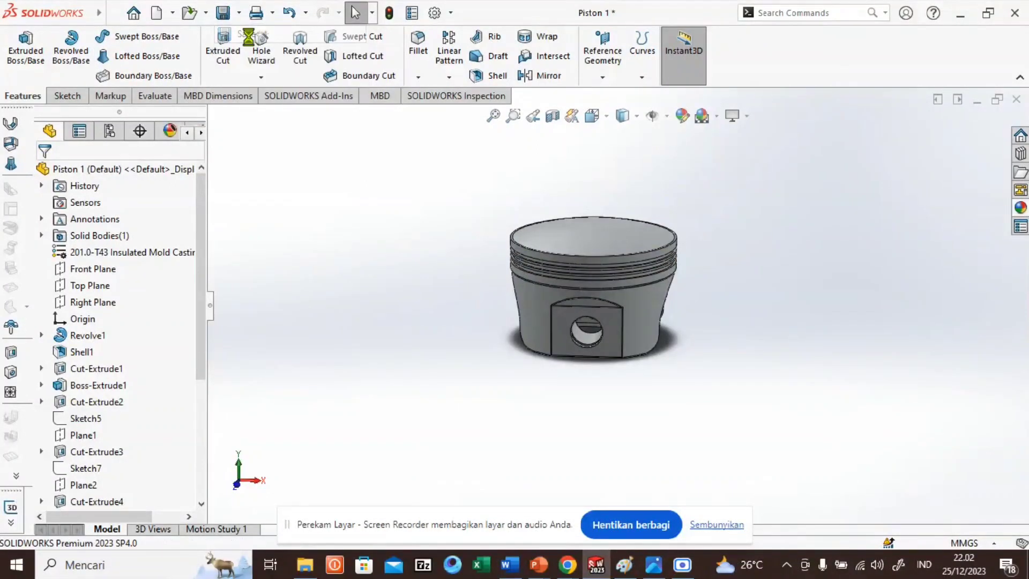